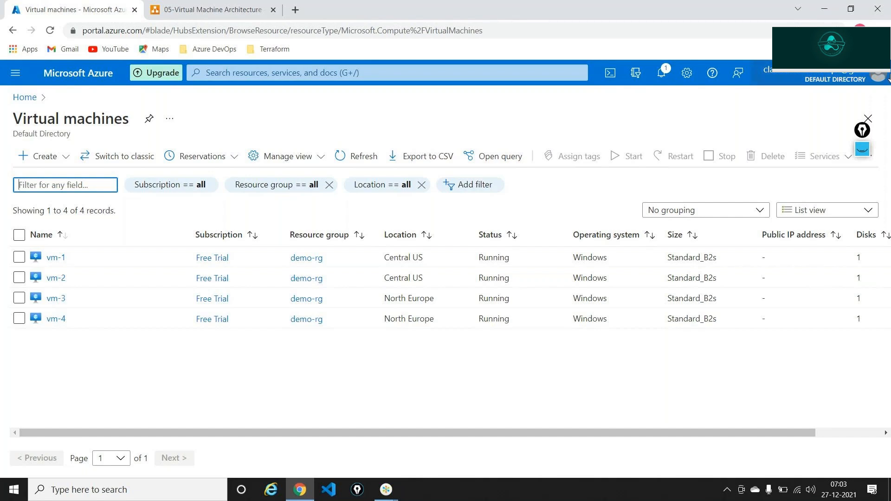
Circle and label the Central US (vm-1, vm-2) and North Europe (vm-3, vm-4) VM pairs, then erase the marks
{"action": "left_click", "coordinate": [861, 176]}
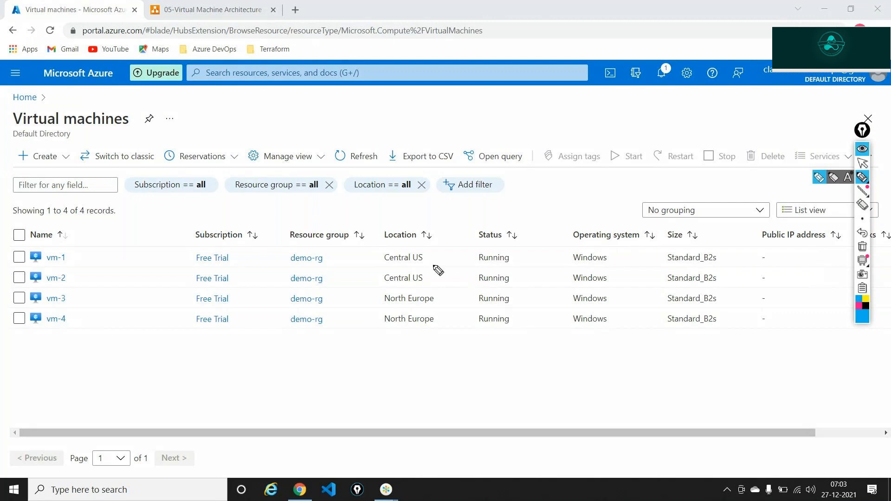
{"action": "mouse_move", "coordinate": [411, 251]}
{"action": "left_mouse_down"}
{"action": "mouse_move", "coordinate": [387, 259]}
{"action": "mouse_move", "coordinate": [398, 291]}
{"action": "mouse_move", "coordinate": [445, 279]}
{"action": "mouse_move", "coordinate": [412, 251]}
{"action": "left_mouse_up"}
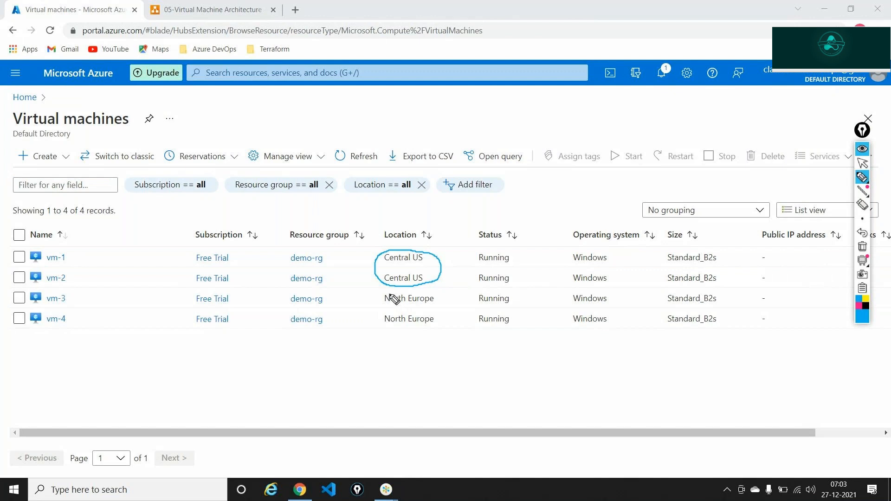
{"action": "mouse_move", "coordinate": [389, 294]}
{"action": "left_mouse_down"}
{"action": "mouse_move", "coordinate": [374, 307]}
{"action": "mouse_move", "coordinate": [393, 334]}
{"action": "mouse_move", "coordinate": [447, 333]}
{"action": "mouse_move", "coordinate": [454, 305]}
{"action": "mouse_move", "coordinate": [389, 294]}
{"action": "left_mouse_up"}
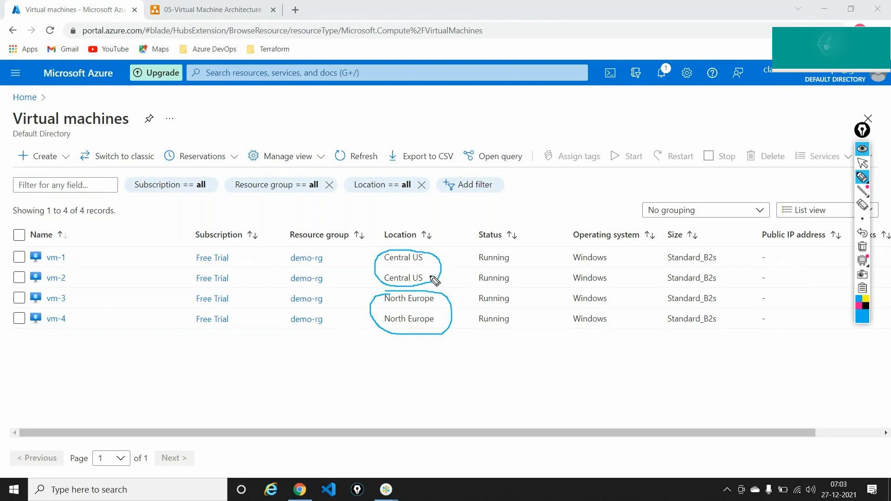
{"action": "mouse_move", "coordinate": [446, 268]}
{"action": "left_mouse_down"}
{"action": "mouse_move", "coordinate": [442, 251]}
{"action": "mouse_move", "coordinate": [448, 258]}
{"action": "left_mouse_up"}
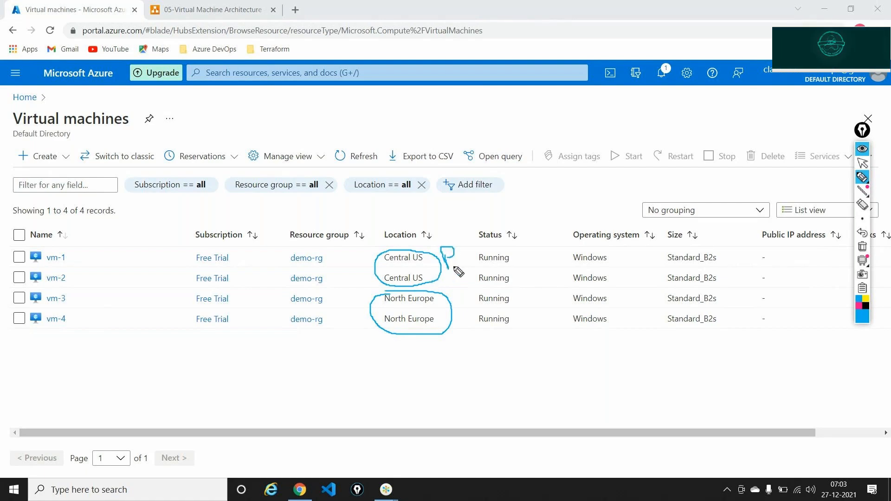
{"action": "left_click_drag", "start_coordinate": [462, 299], "coordinate": [454, 315]}
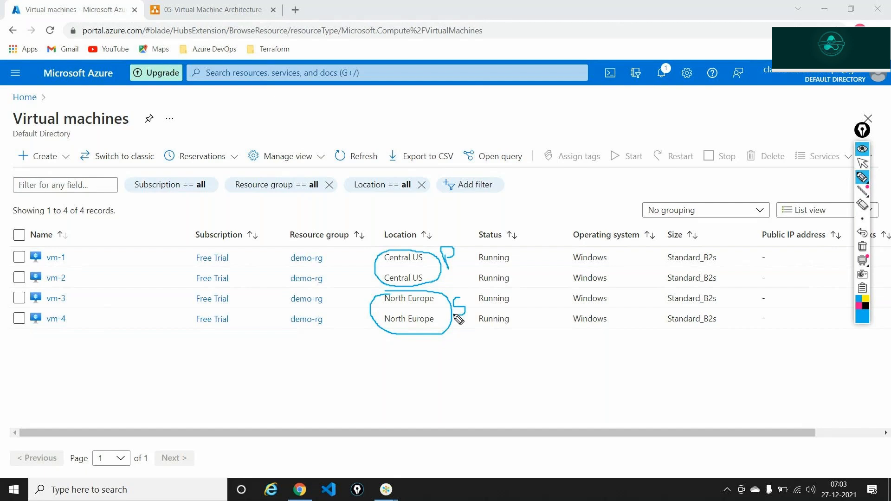
{"action": "left_click", "coordinate": [863, 249]}
{"action": "left_click", "coordinate": [864, 167]}
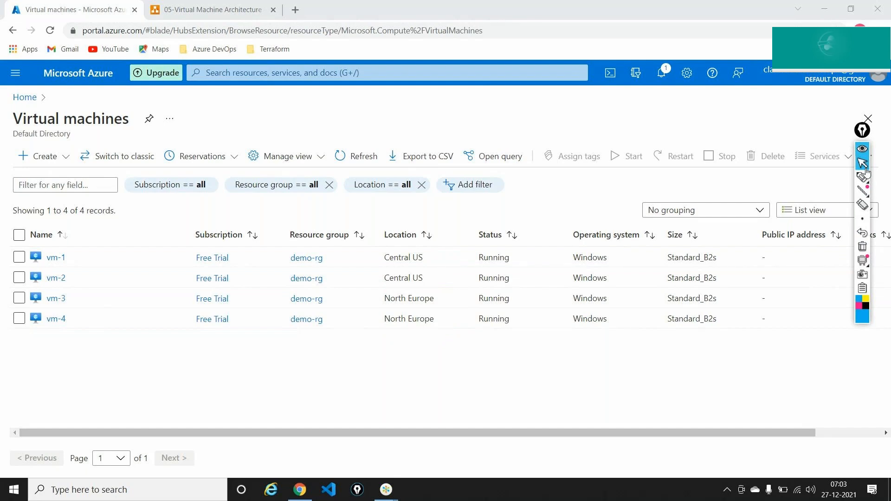
Write '1. Load balancer - Regional' and '2. Global Load balancer' in a new Notepad note, then minimise it
{"action": "key", "text": "super+r"}
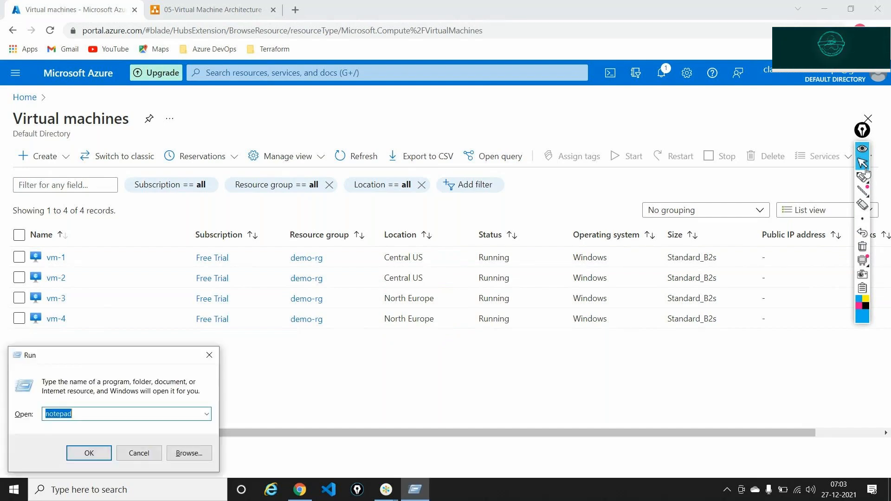
{"action": "key", "text": "Escape"}
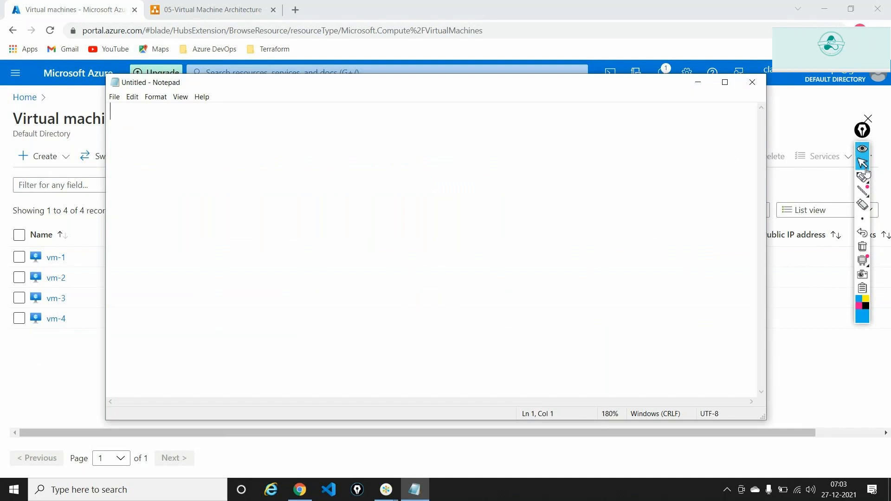
{"action": "type", "text": "1. Load"}
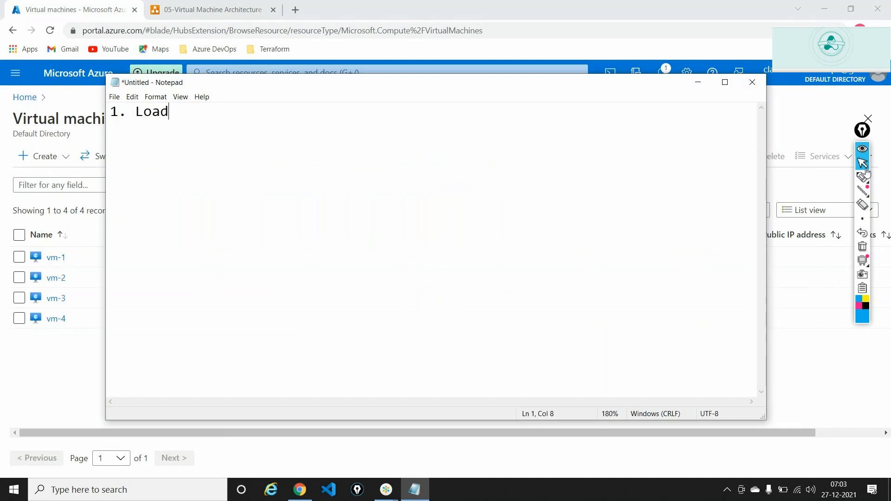
{"action": "type", "text": " balancer  -  Re"}
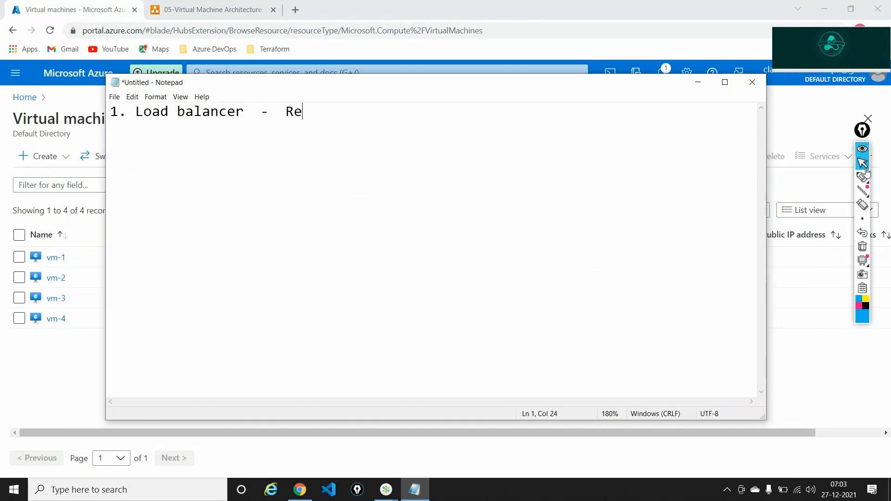
{"action": "type", "text": "gional"}
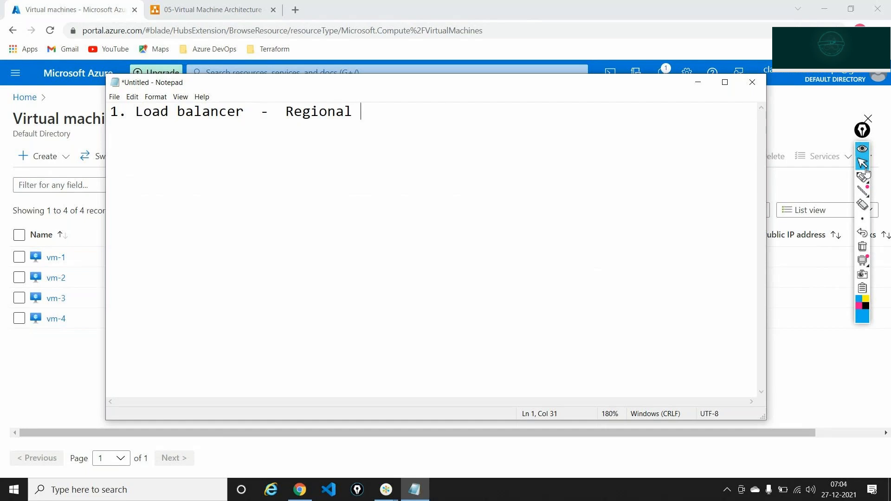
{"action": "key", "text": "Return"}
{"action": "type", "text": "2. G"}
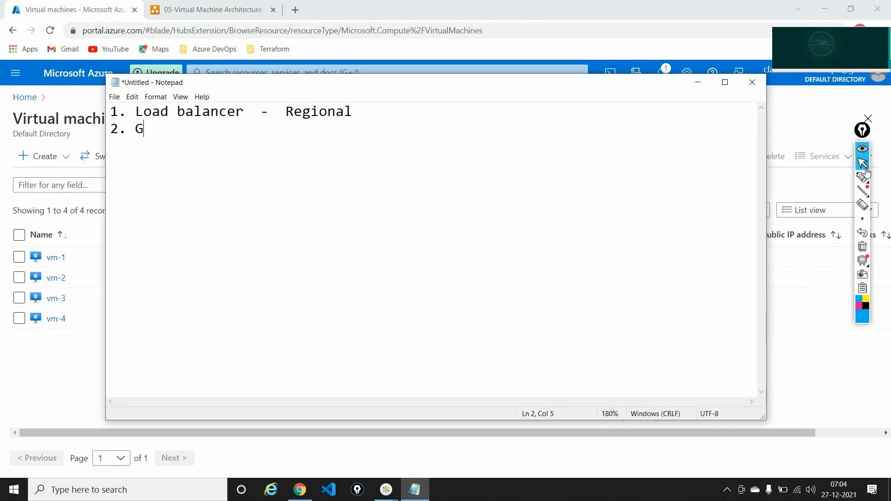
{"action": "type", "text": "lobal "}
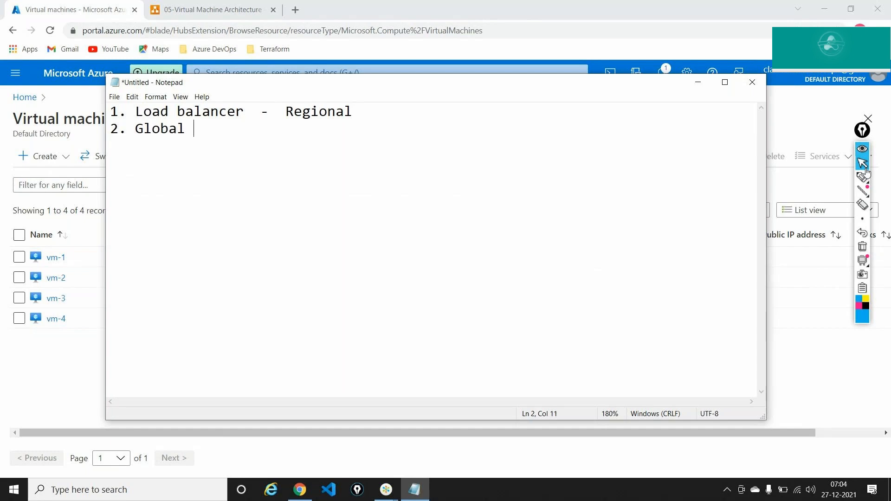
{"action": "type", "text": "Load b"}
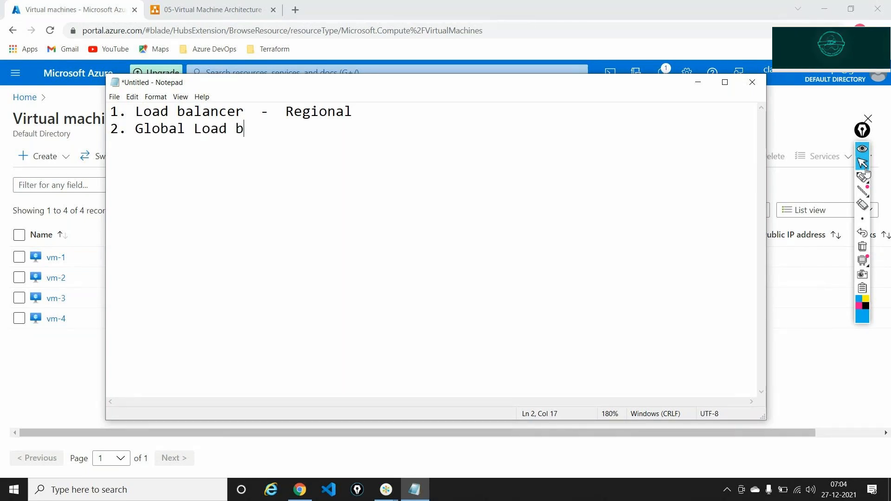
{"action": "type", "text": "alancer"}
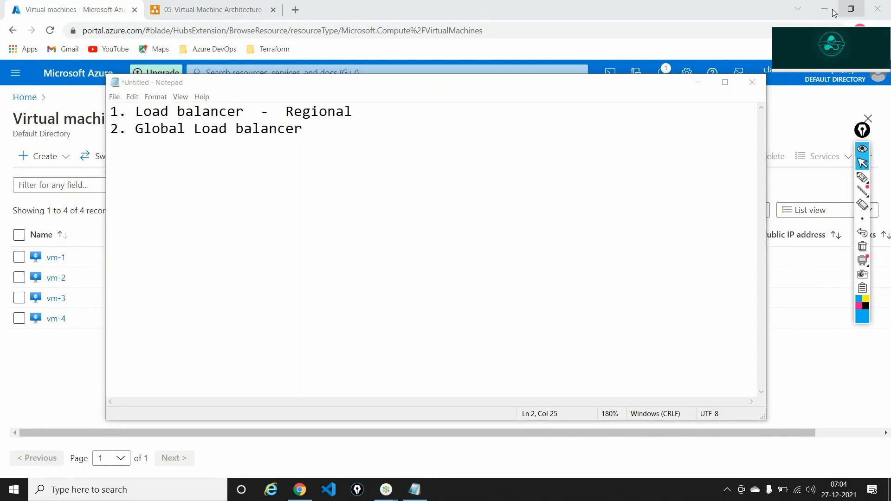
{"action": "left_click", "coordinate": [689, 85]}
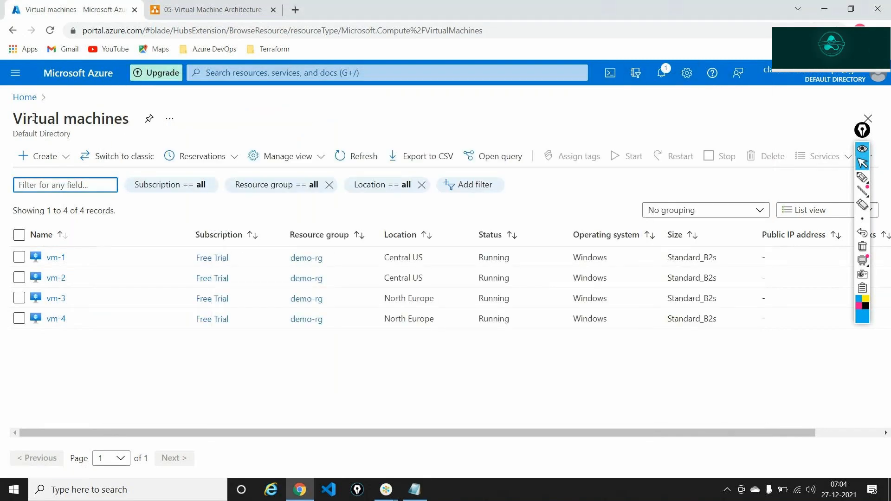
From Home, open the empty Load balancers list and start creating a load balancer
{"action": "left_click", "coordinate": [26, 99]}
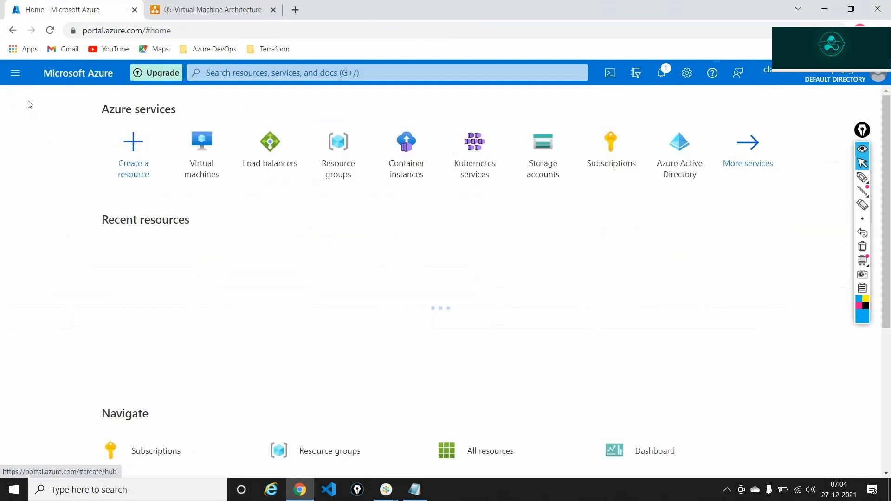
{"action": "left_click", "coordinate": [278, 145]}
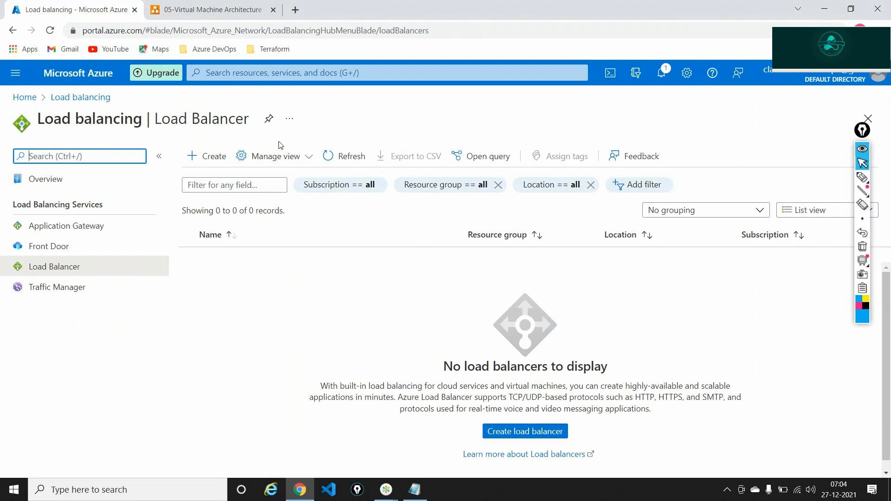
{"action": "left_click", "coordinate": [213, 158]}
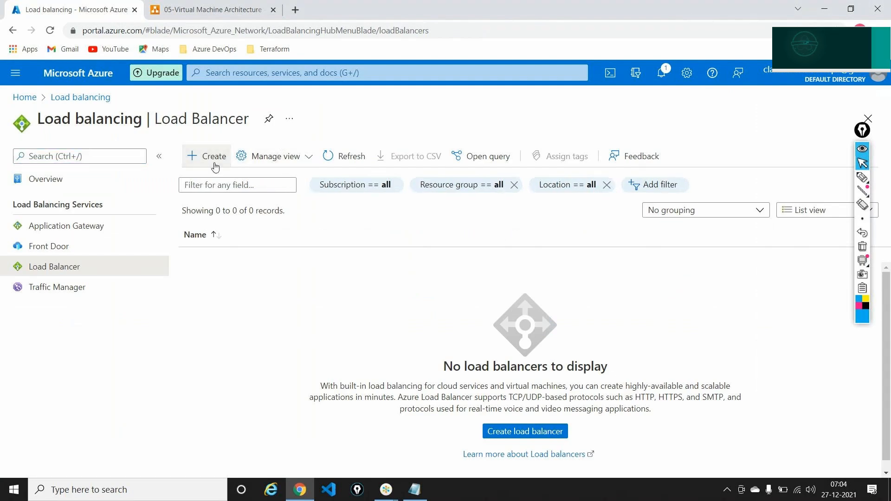
{"action": "left_click", "coordinate": [866, 149]}
{"action": "left_click", "coordinate": [493, 432]}
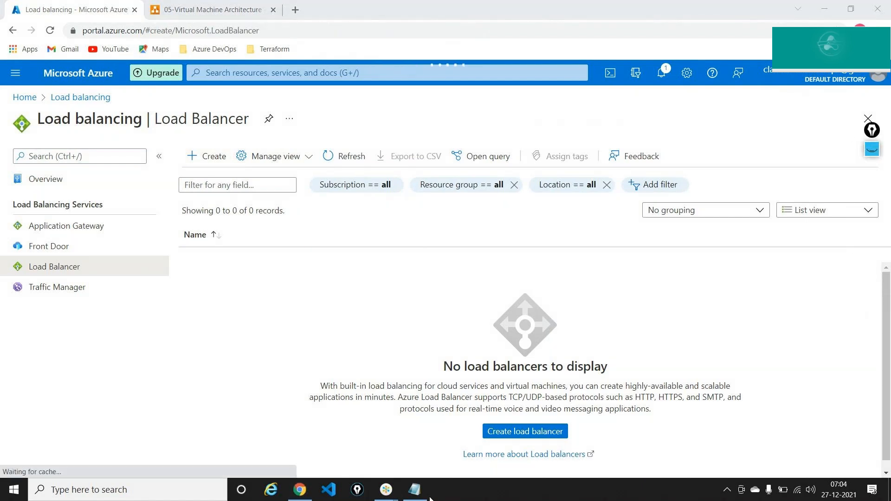
{"action": "left_click", "coordinate": [420, 497]}
Replace the note text with '2 Loadbalancers - 1 Central US 1 North Europe'
{"action": "key", "text": "ctrl+a"}
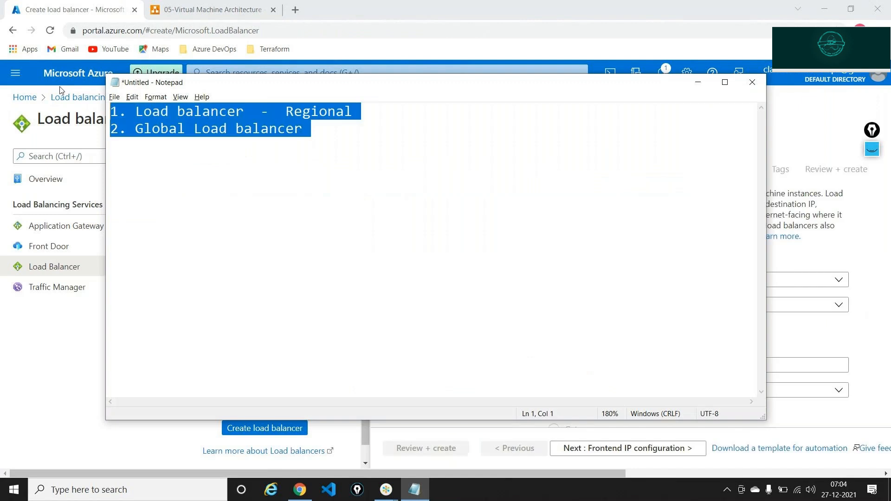
{"action": "key", "text": "Delete"}
{"action": "type", "text": "2. "}
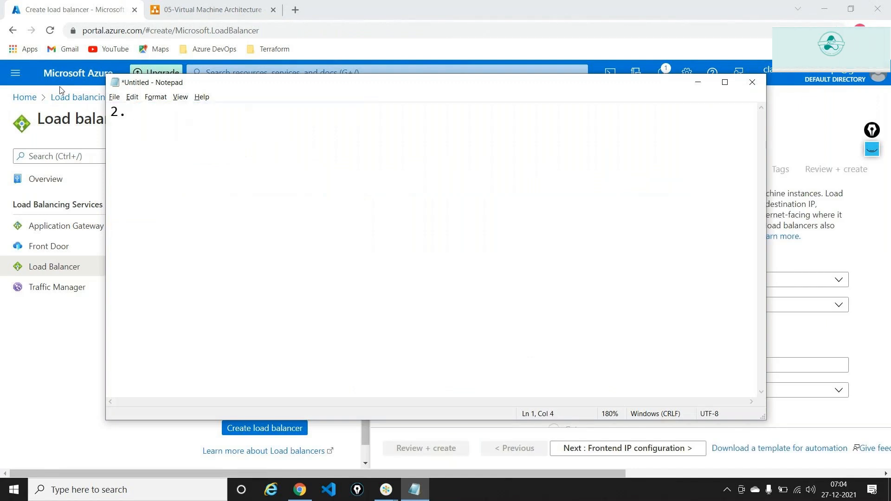
{"action": "type", "text": "-"}
{"action": "key", "text": "BackSpace"}
{"action": "key", "text": "BackSpace"}
{"action": "key", "text": "BackSpace"}
{"action": "key", "text": "BackSpace"}
{"action": "key", "text": "BackSpace"}
{"action": "type", "text": "Loadbalancers  -  1 "}
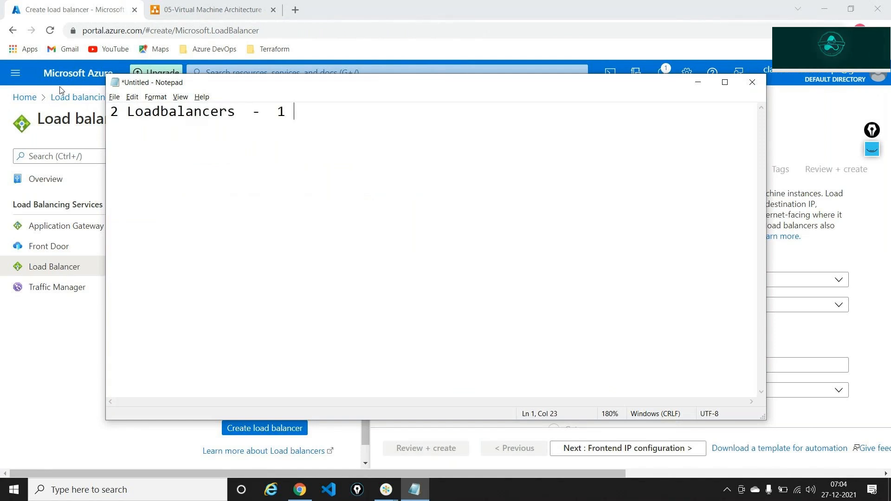
{"action": "type", "text": "Central Us"}
{"action": "key", "text": "BackSpace"}
{"action": "key", "text": "BackSpace"}
{"action": "type", "text": "S "}
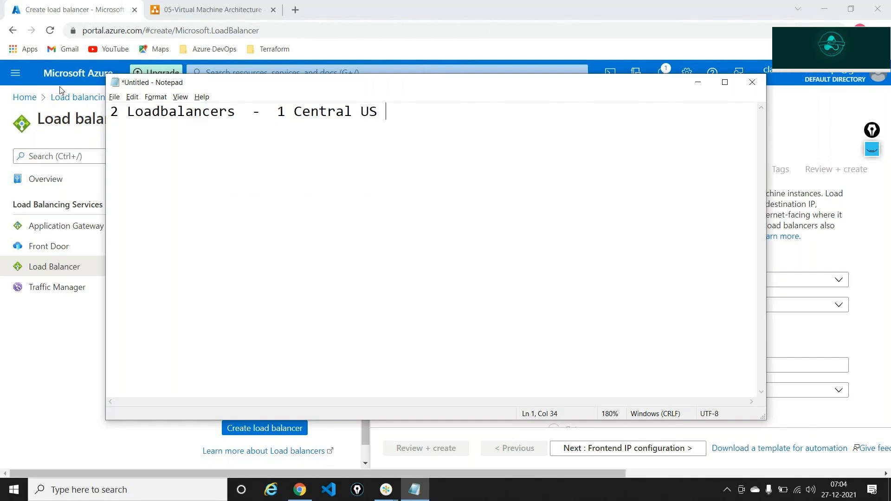
{"action": "type", "text": "1 North"}
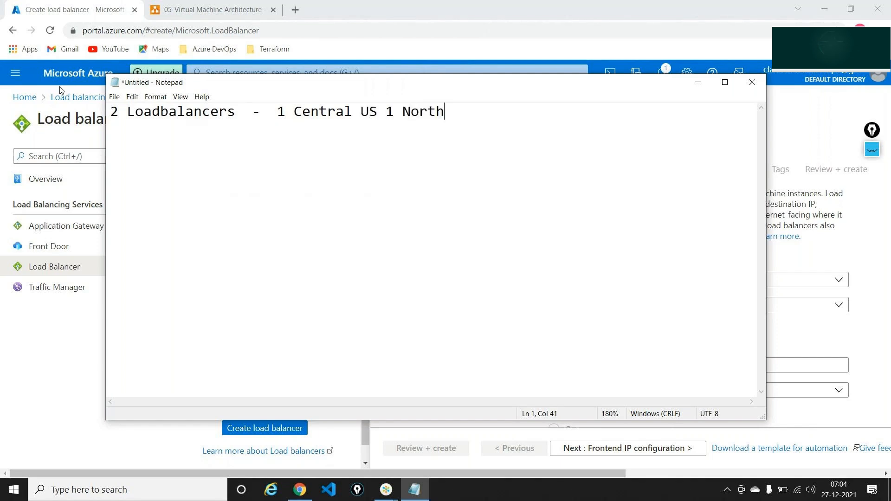
{"action": "type", "text": " Eurip"}
{"action": "key", "text": "BackSpace"}
{"action": "key", "text": "BackSpace"}
{"action": "type", "text": "ope"}
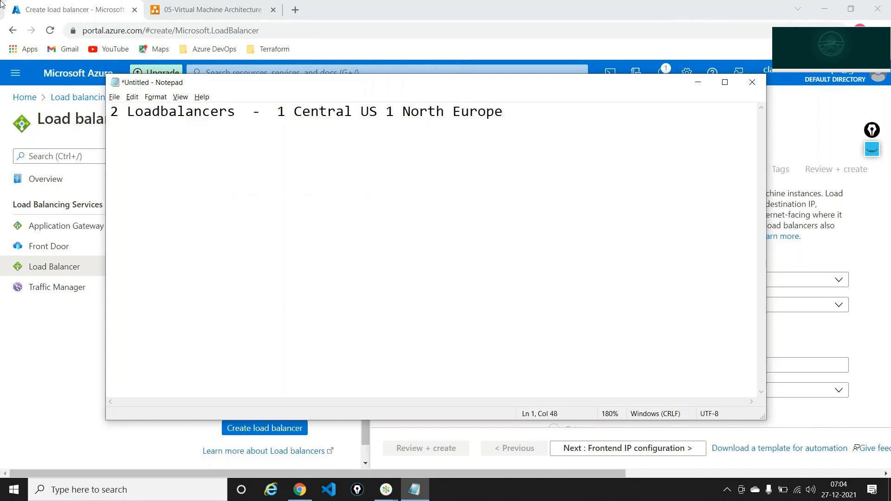
{"action": "left_click", "coordinate": [260, 4]}
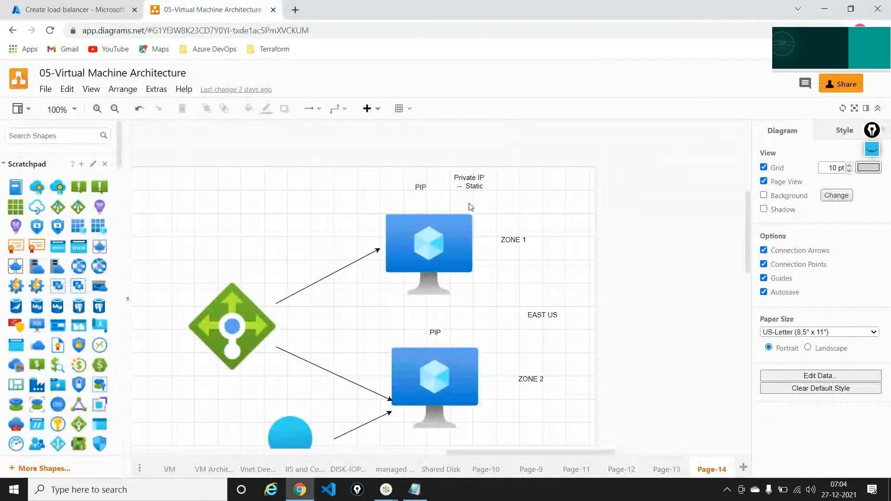
Scroll through the load balancer architecture diagram to review its layout
{"action": "scroll", "coordinate": [450, 242], "scroll_direction": "down", "scroll_amount": 4}
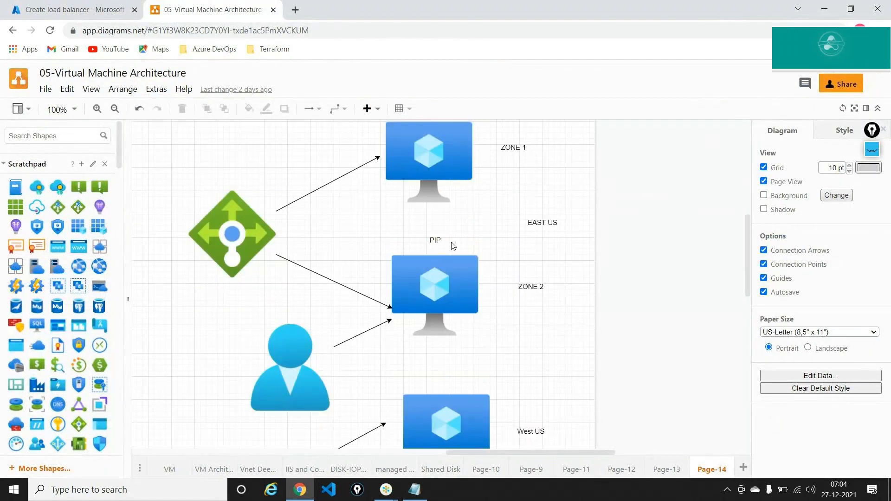
{"action": "scroll", "coordinate": [497, 294], "scroll_direction": "down", "scroll_amount": 10}
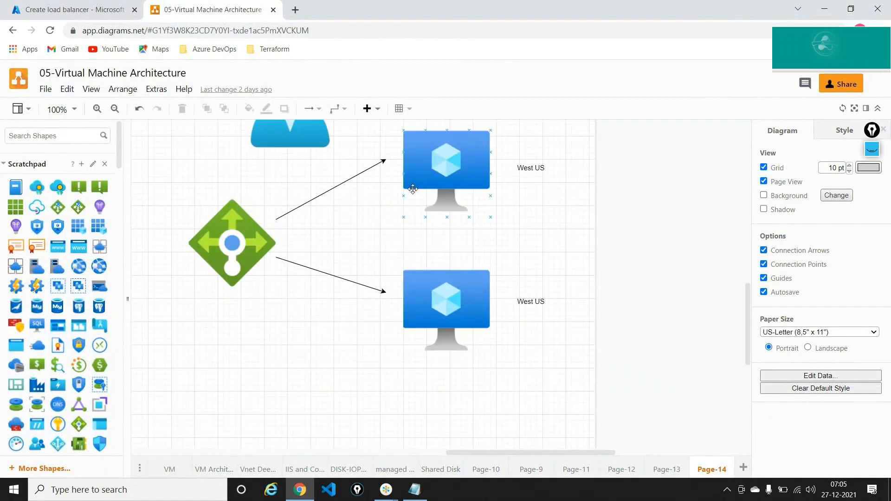
{"action": "scroll", "coordinate": [413, 189], "scroll_direction": "up", "scroll_amount": 5}
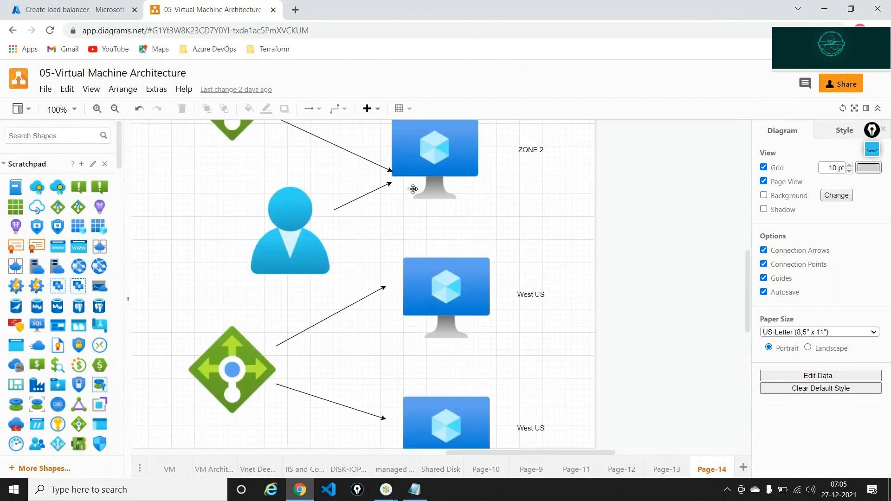
{"action": "scroll", "coordinate": [412, 189], "scroll_direction": "up", "scroll_amount": 2}
{"action": "key", "text": "ctrl+Tab"}
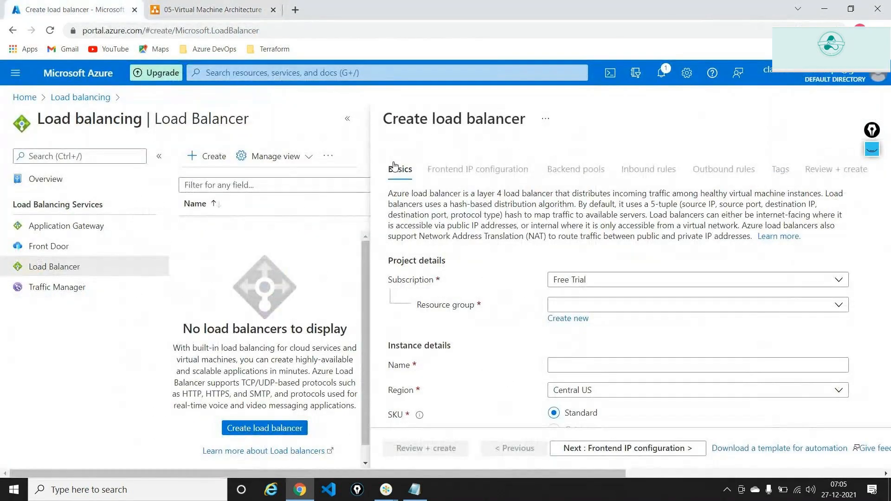
Set the load balancer's resource group to demo-rg and name it centralus-lb
{"action": "left_click", "coordinate": [348, 121]}
{"action": "scroll", "coordinate": [191, 288], "scroll_direction": "down", "scroll_amount": 5}
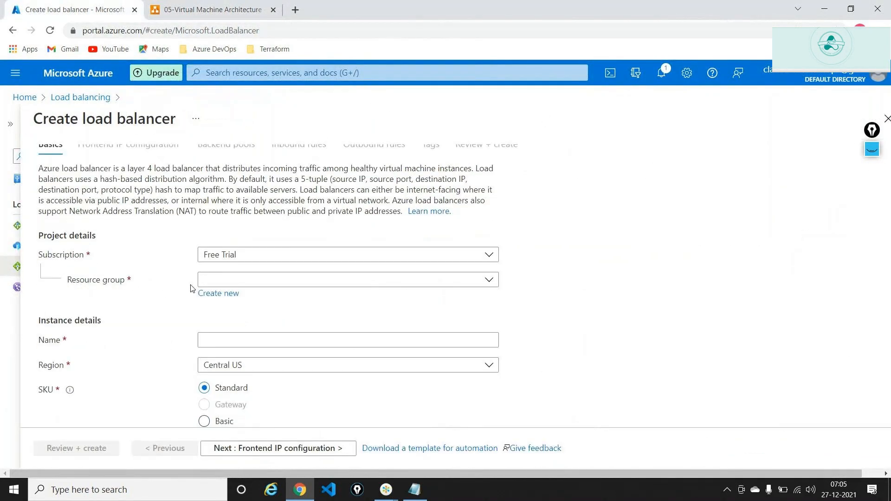
{"action": "left_click", "coordinate": [253, 183]}
{"action": "left_click", "coordinate": [260, 224]}
{"action": "left_click", "coordinate": [244, 243]}
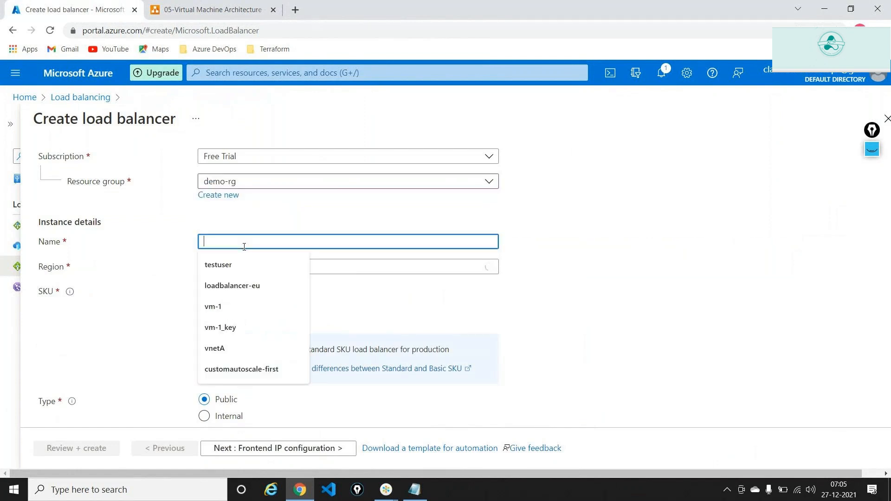
{"action": "type", "text": "n"}
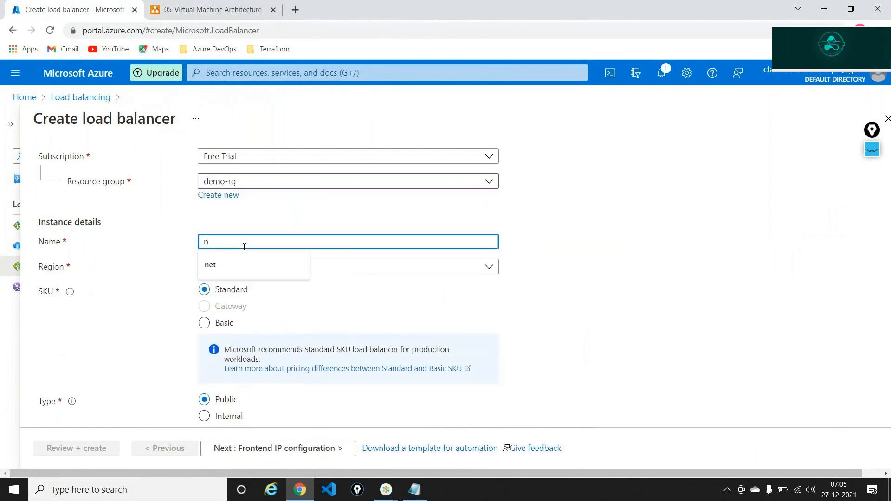
{"action": "key", "text": "BackSpace"}
{"action": "type", "text": "centrak"}
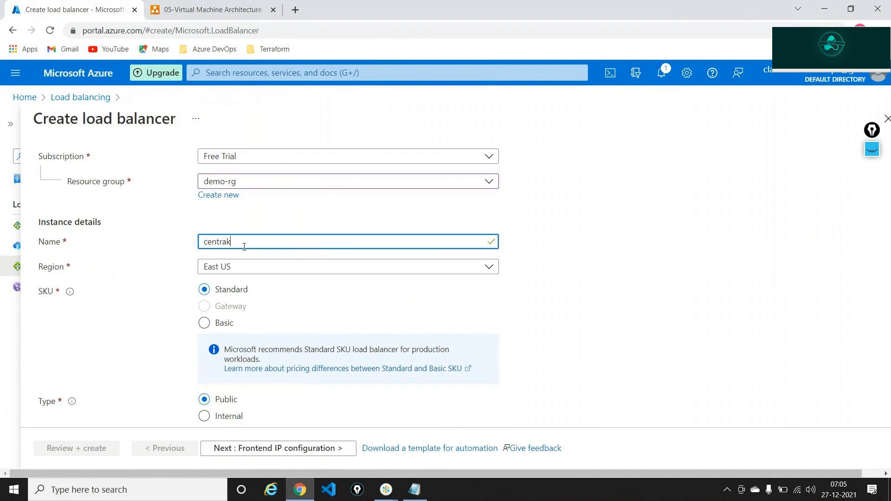
{"action": "key", "text": "BackSpace"}
{"action": "type", "text": "lus-lb"}
Choose Central US as the region and advance to Frontend IP configuration
{"action": "left_click", "coordinate": [254, 272]}
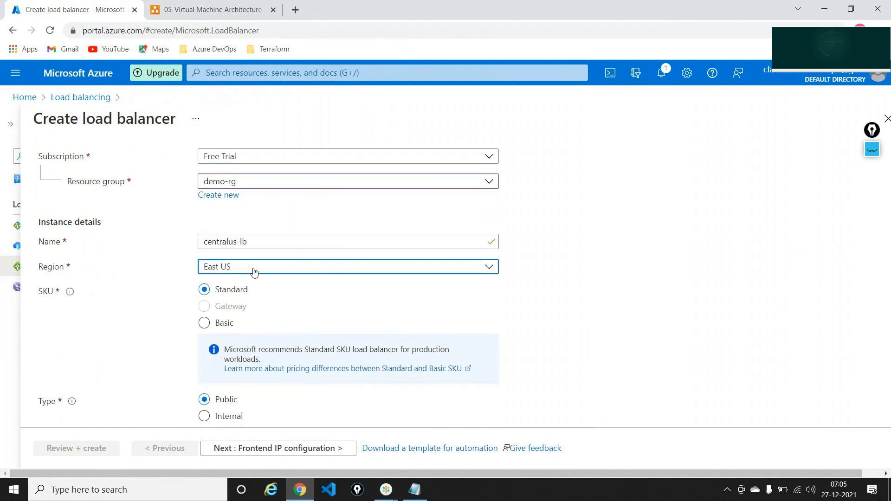
{"action": "type", "text": "central"}
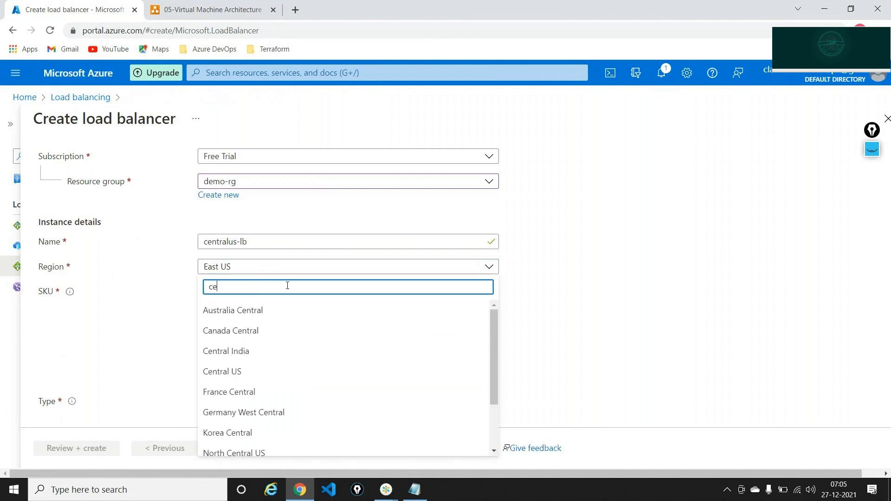
{"action": "left_click", "coordinate": [237, 372]}
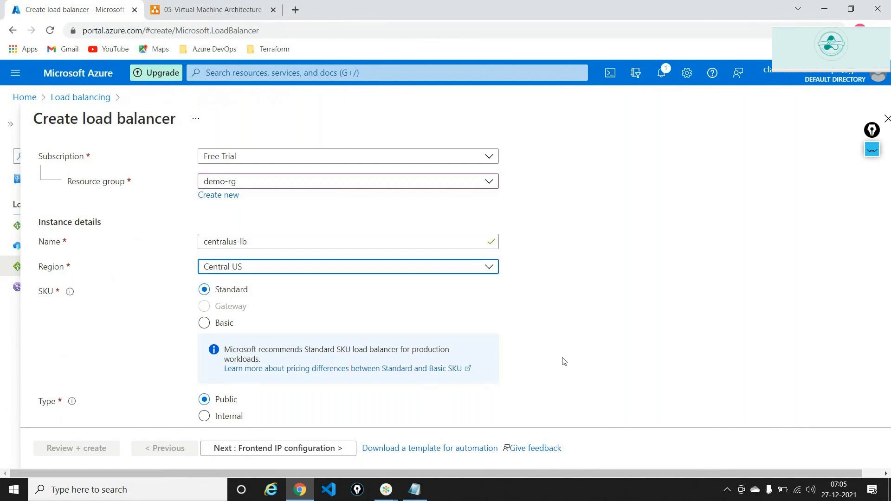
{"action": "scroll", "coordinate": [563, 361], "scroll_direction": "down", "scroll_amount": 3}
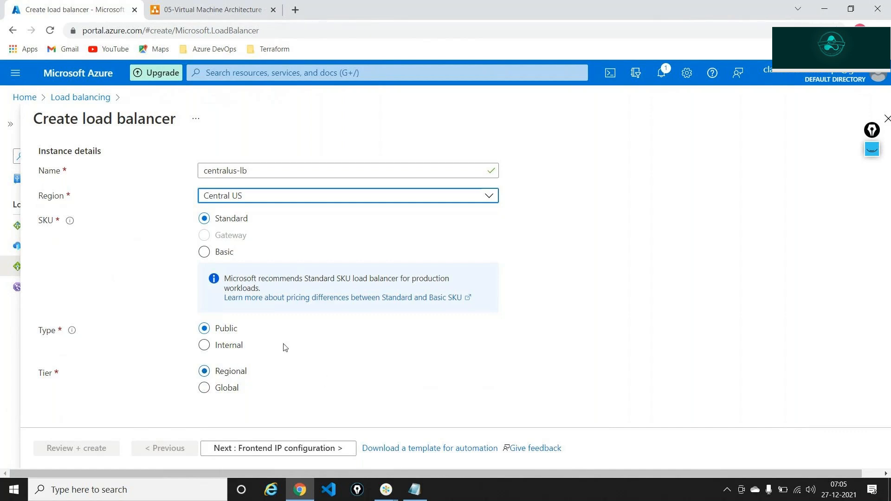
{"action": "left_click", "coordinate": [300, 448]}
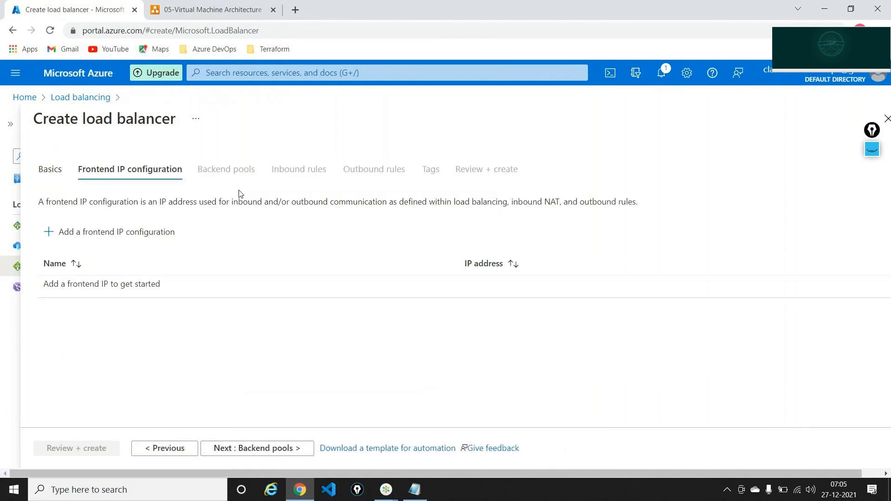
{"action": "left_click", "coordinate": [199, 13]}
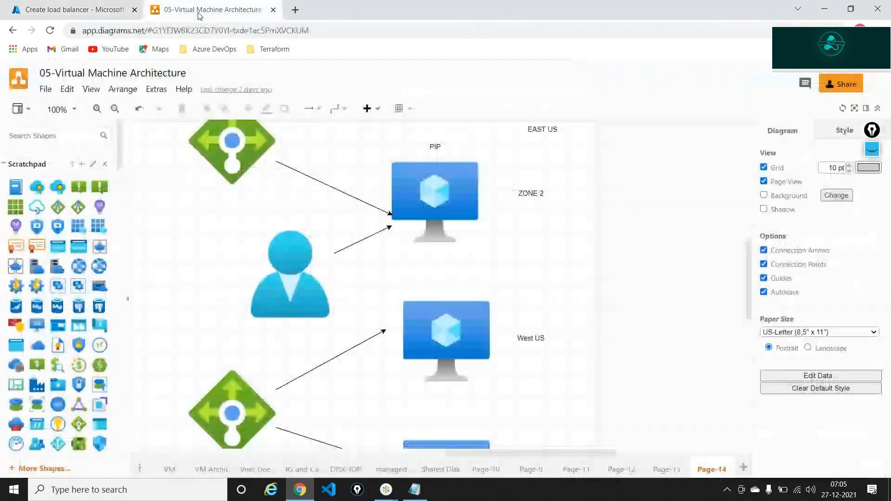
Add a 'FRONT END IP Configuration' text label below the upper load balancer, widened to one line
{"action": "scroll", "coordinate": [286, 303], "scroll_direction": "up", "scroll_amount": 1}
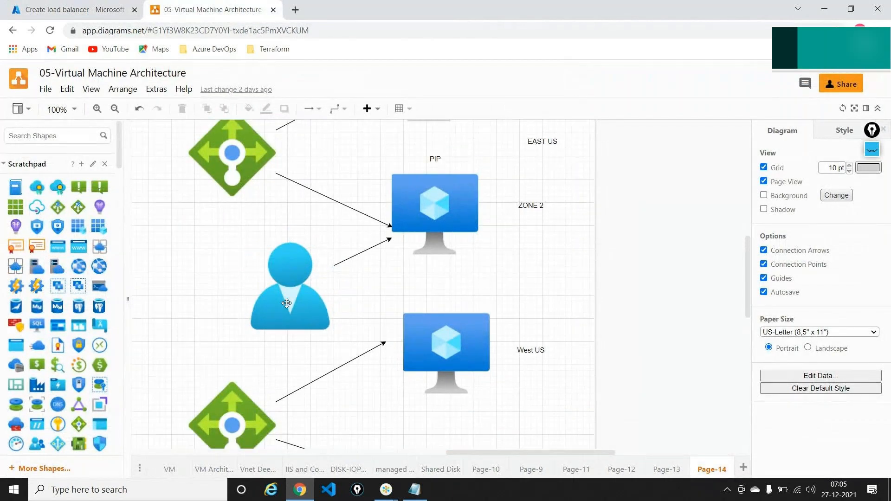
{"action": "scroll", "coordinate": [286, 303], "scroll_direction": "up", "scroll_amount": 3}
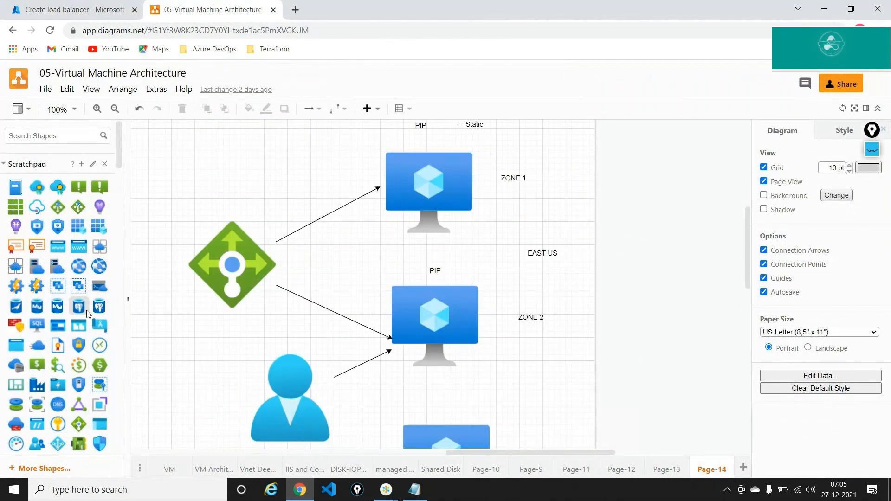
{"action": "scroll", "coordinate": [87, 314], "scroll_direction": "down", "scroll_amount": 7}
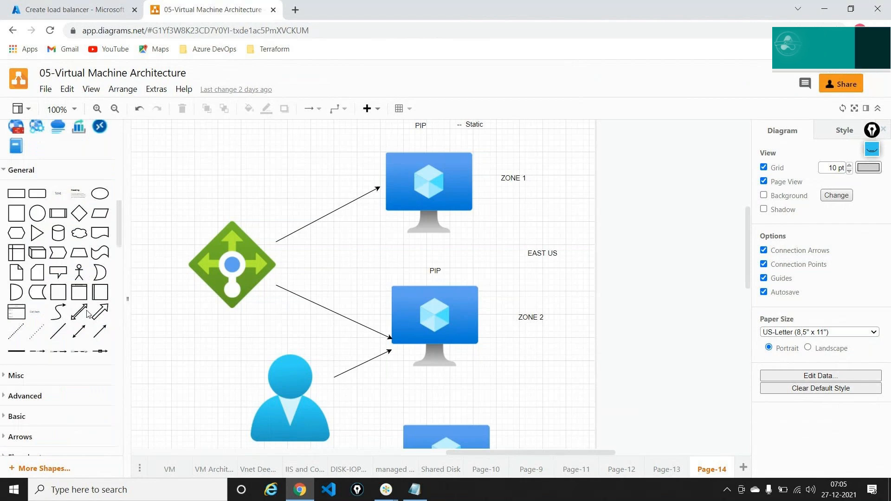
{"action": "scroll", "coordinate": [87, 314], "scroll_direction": "down", "scroll_amount": 1}
{"action": "left_click_drag", "start_coordinate": [58, 160], "coordinate": [253, 372]}
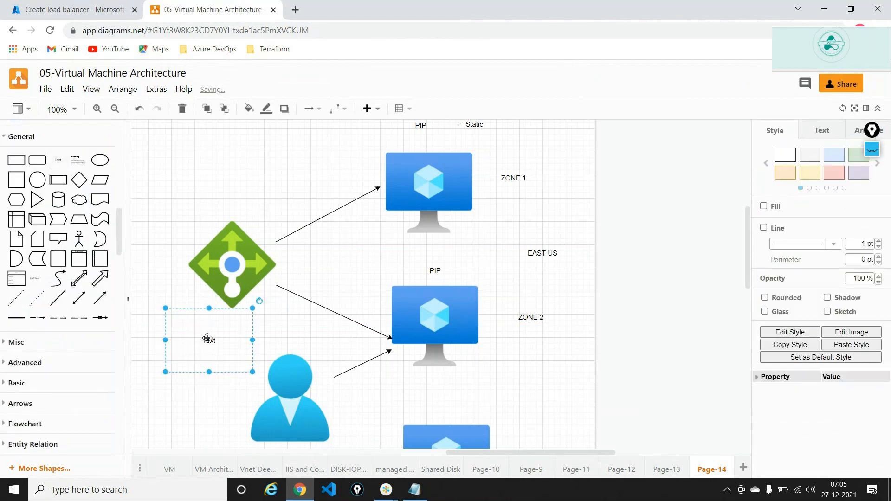
{"action": "double_click", "coordinate": [207, 337]}
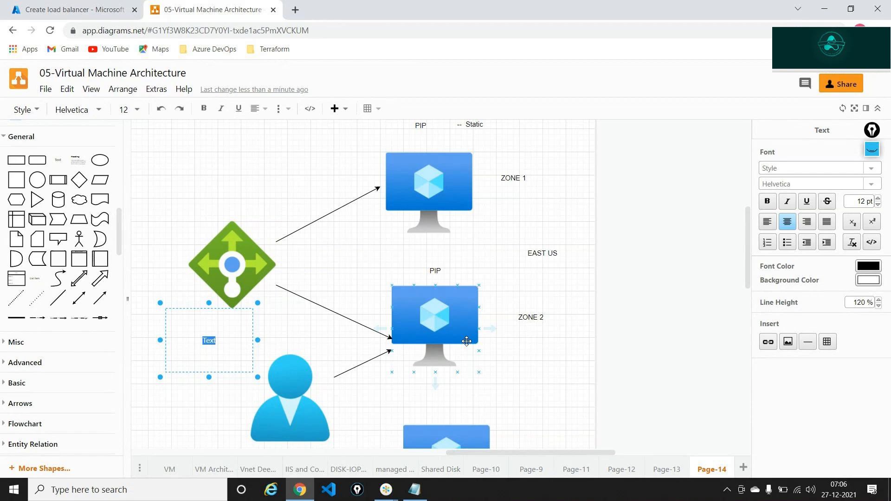
{"action": "type", "text": "FRONT END IP Cor"}
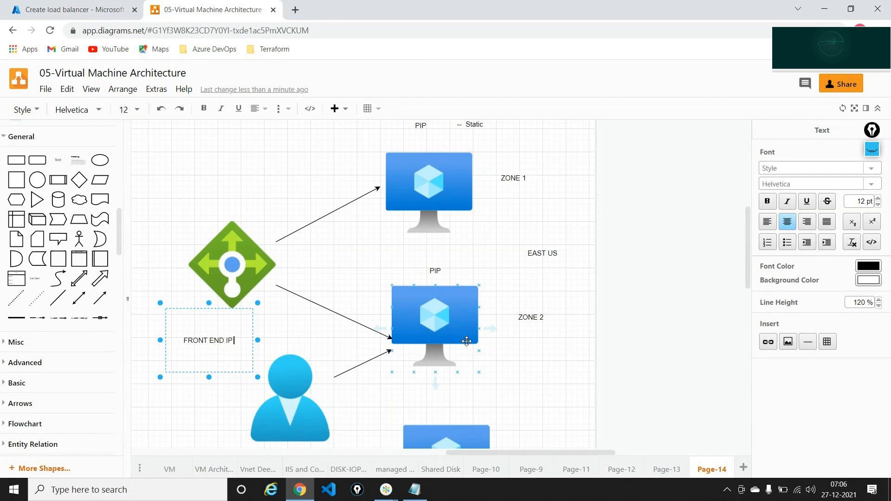
{"action": "type", "text": "figu"}
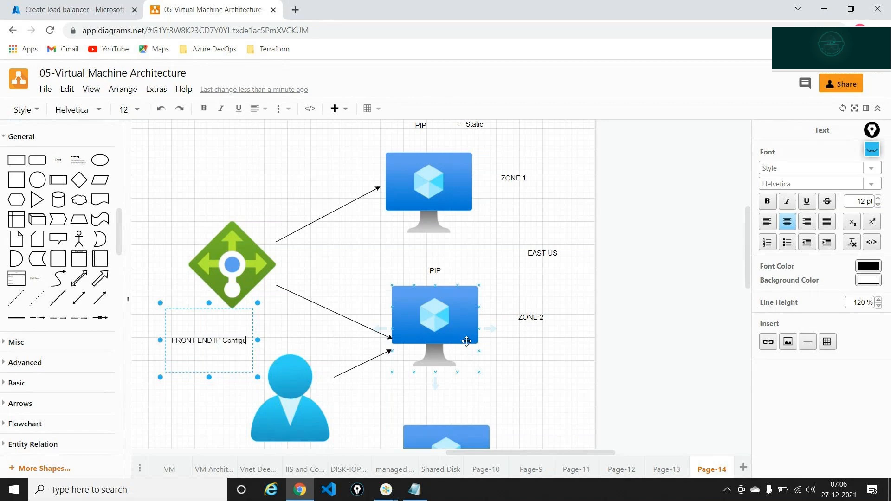
{"action": "type", "text": "ratio"}
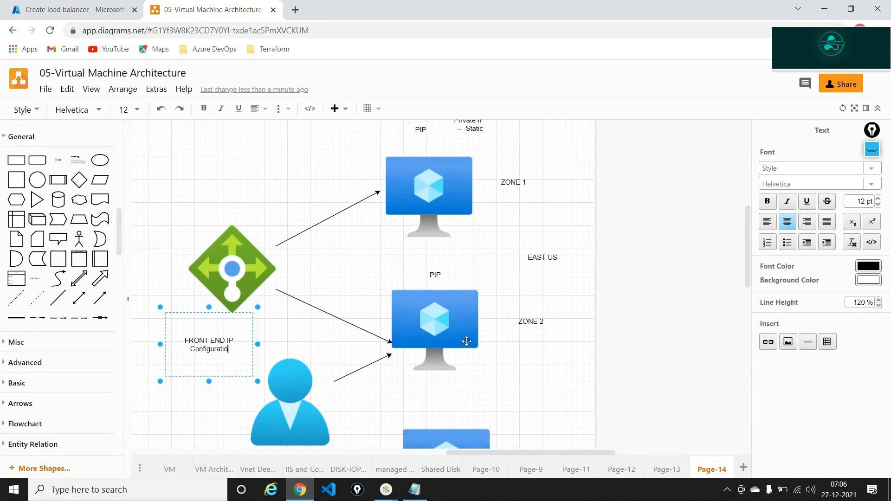
{"action": "type", "text": "n"}
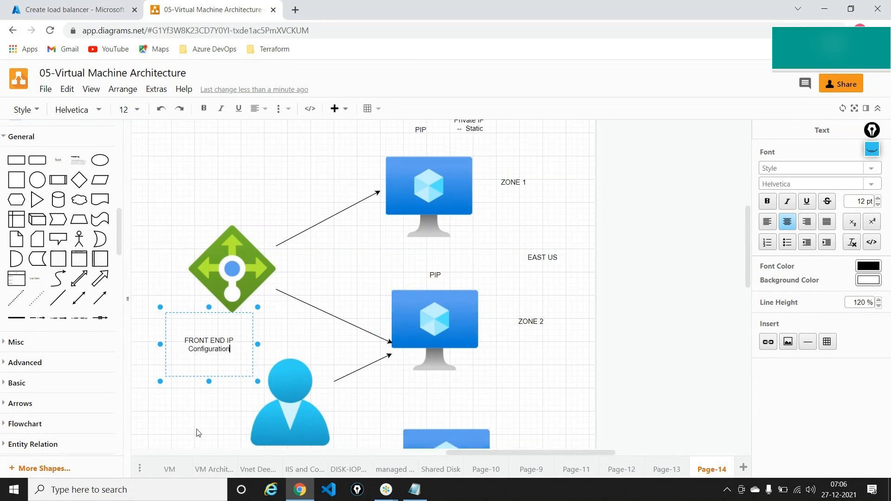
{"action": "left_click_drag", "start_coordinate": [257, 381], "coordinate": [355, 384]}
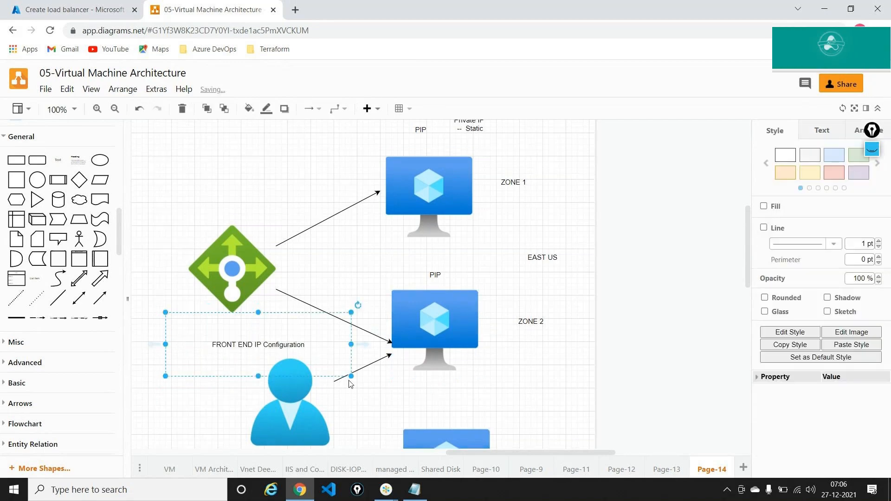
Move the label top-left and list FE IP CONFIG, Loadbalancing rule, Backend pools, Health Probe in it
{"action": "left_click_drag", "start_coordinate": [262, 320], "coordinate": [254, 136]}
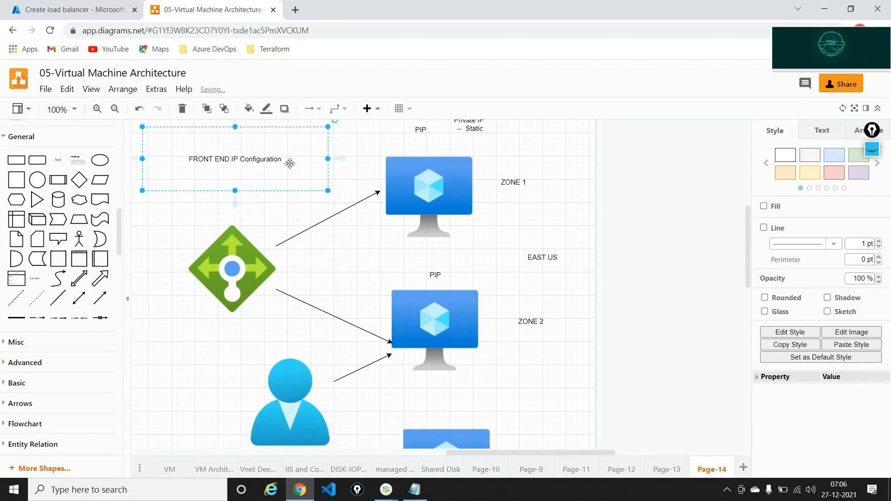
{"action": "double_click", "coordinate": [282, 160]}
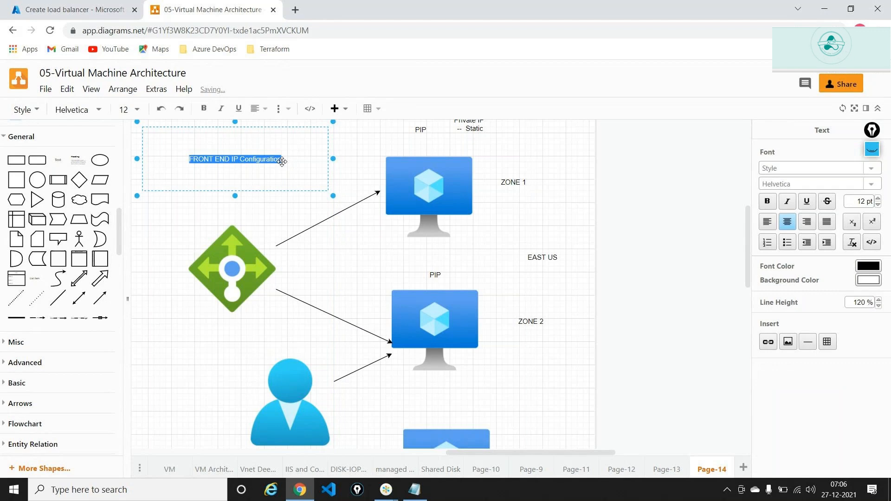
{"action": "type", "text": "F"}
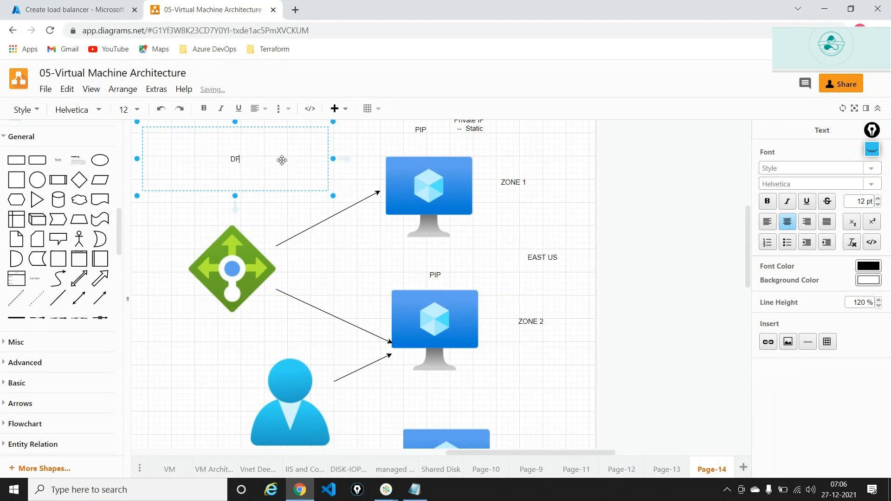
{"action": "type", "text": "E IP CON"}
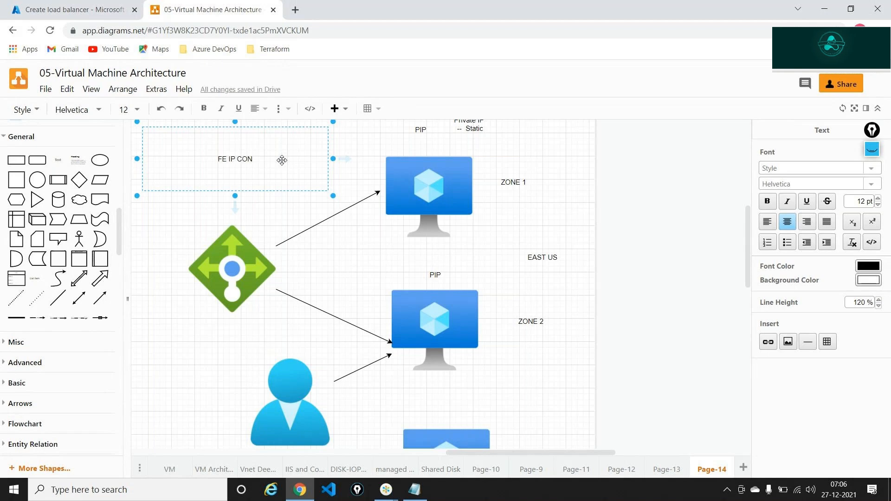
{"action": "type", "text": "FIG"}
{"action": "key", "text": "Return"}
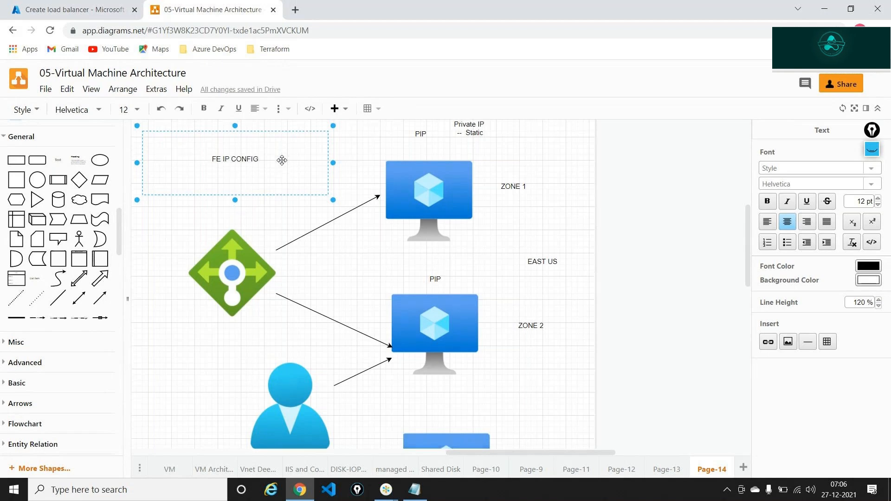
{"action": "type", "text": "Loadbalancing rule"}
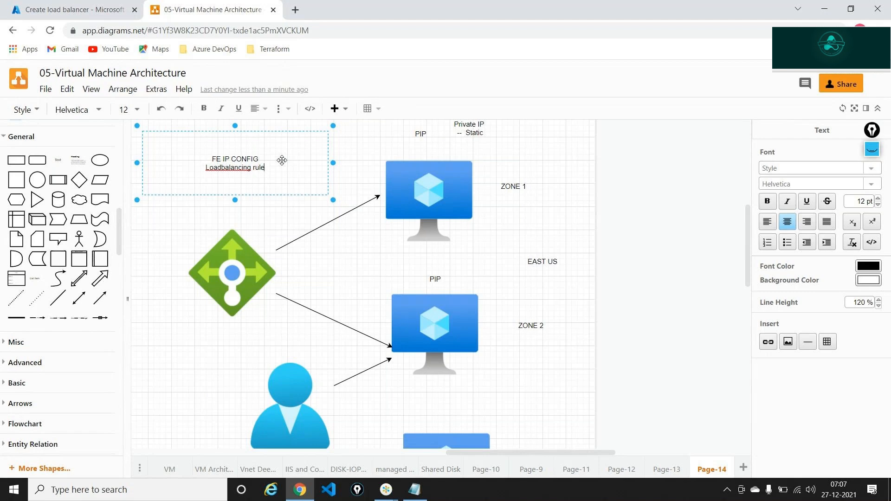
{"action": "key", "text": "Return"}
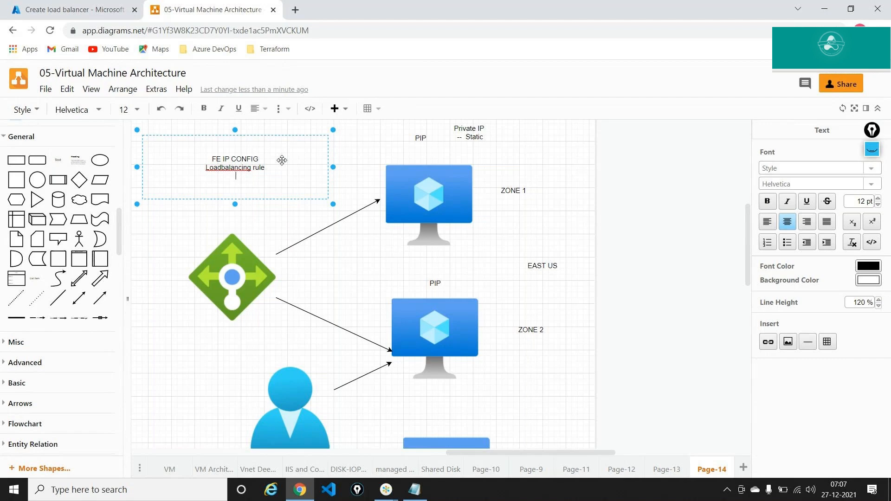
{"action": "type", "text": "Bac"}
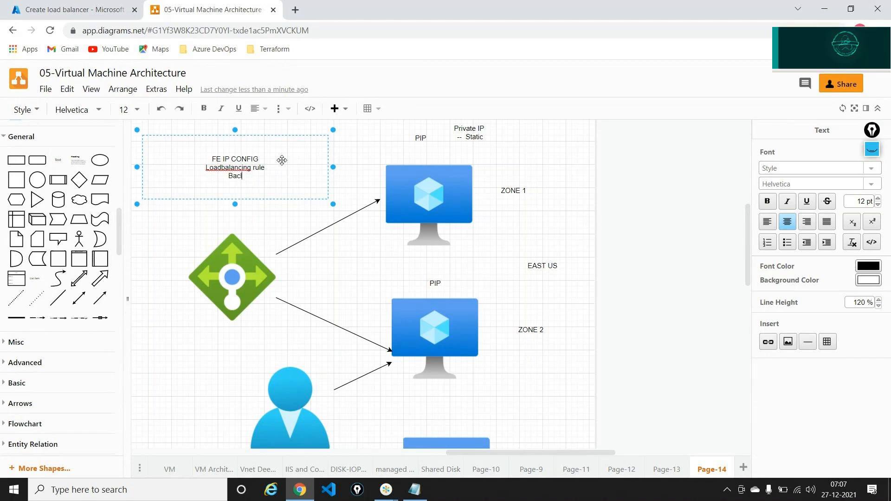
{"action": "type", "text": "k"}
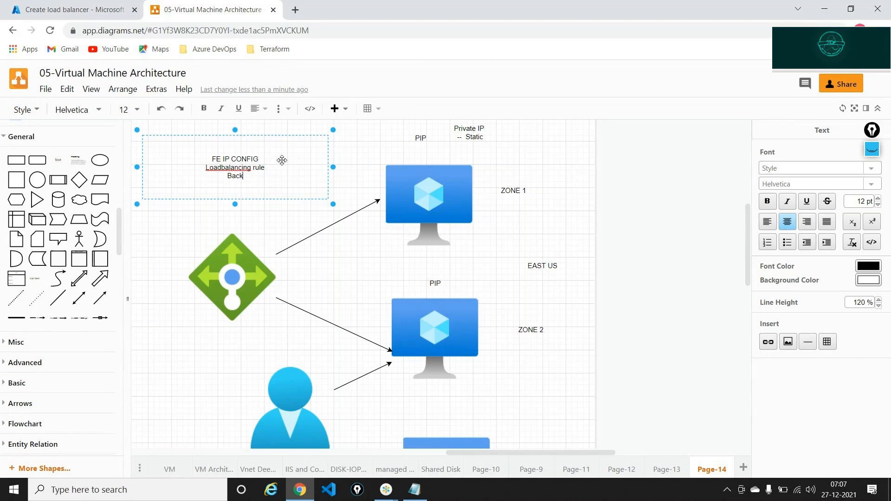
{"action": "type", "text": "end pool"}
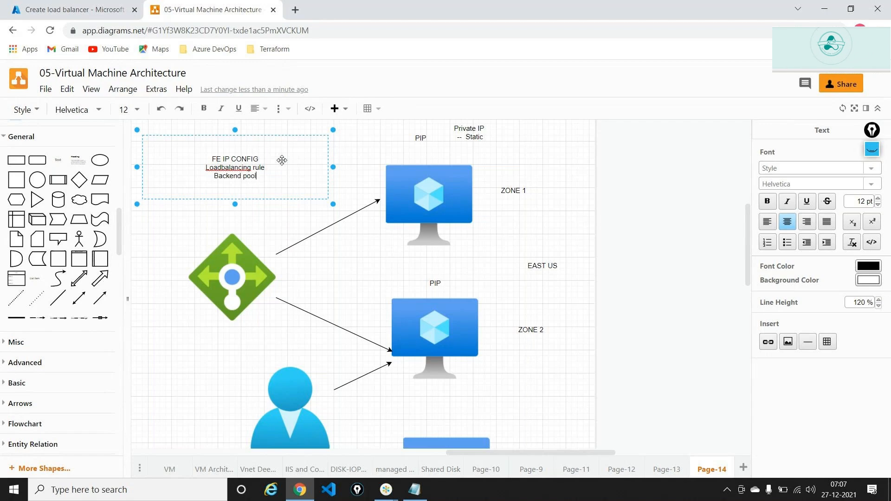
{"action": "type", "text": "s"}
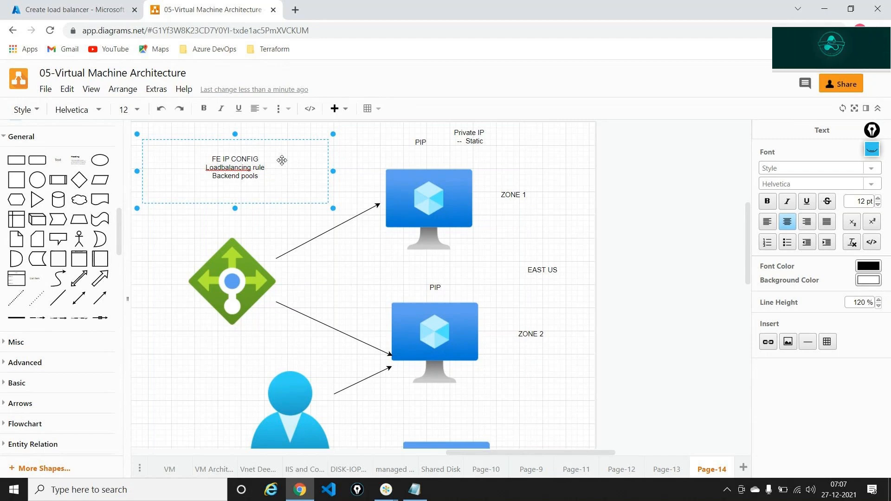
{"action": "type", "text": "Health Probe"}
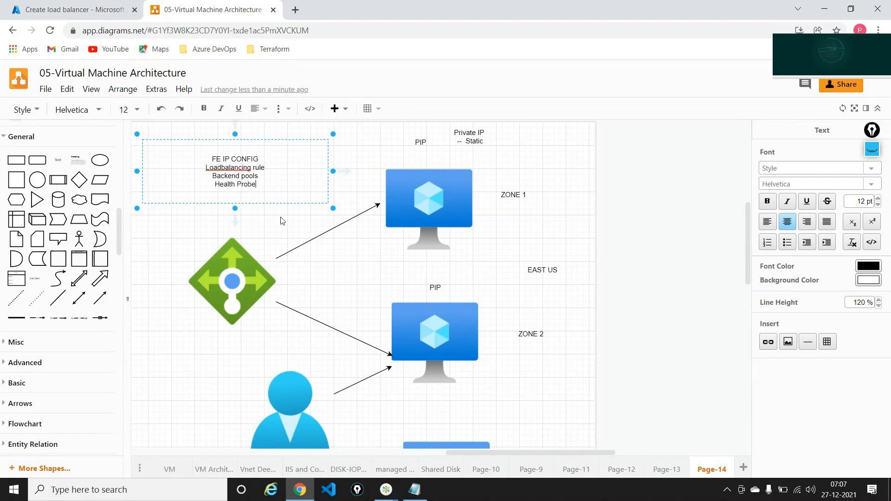
{"action": "left_click", "coordinate": [245, 225]}
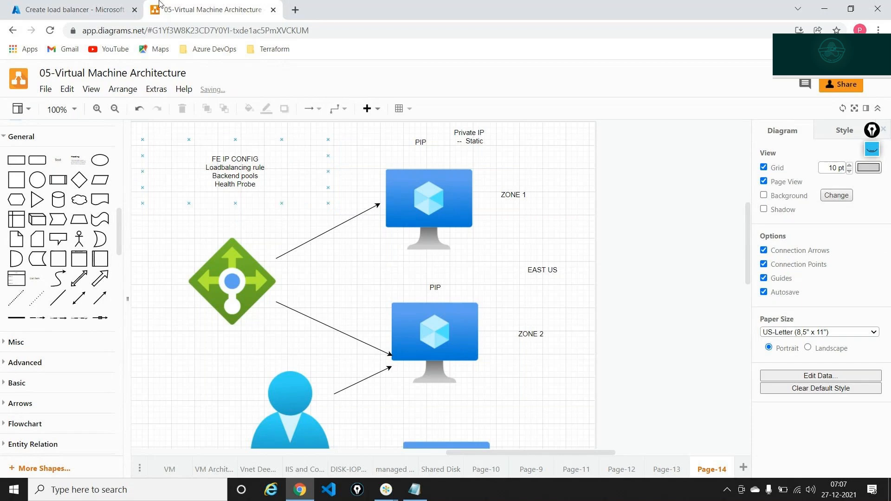
{"action": "left_click", "coordinate": [106, 5]}
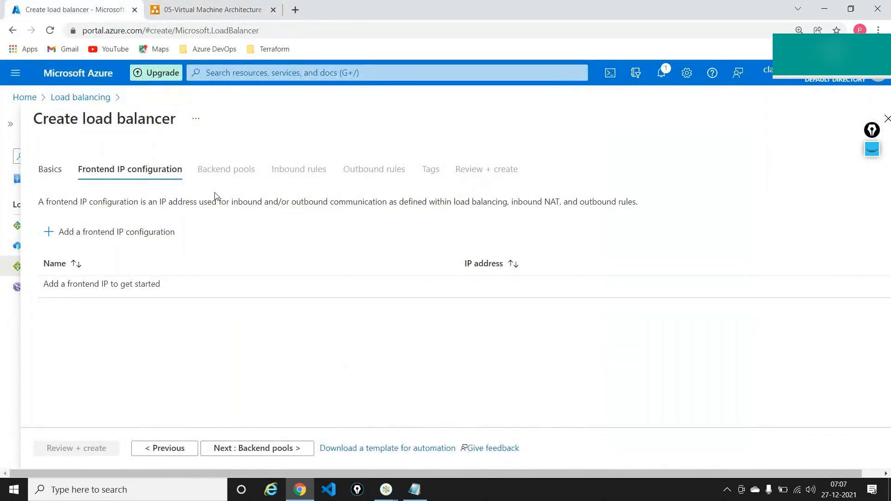
Add frontend IP configuration centralus-ip using a new public IP named centralip
{"action": "left_click", "coordinate": [155, 233]}
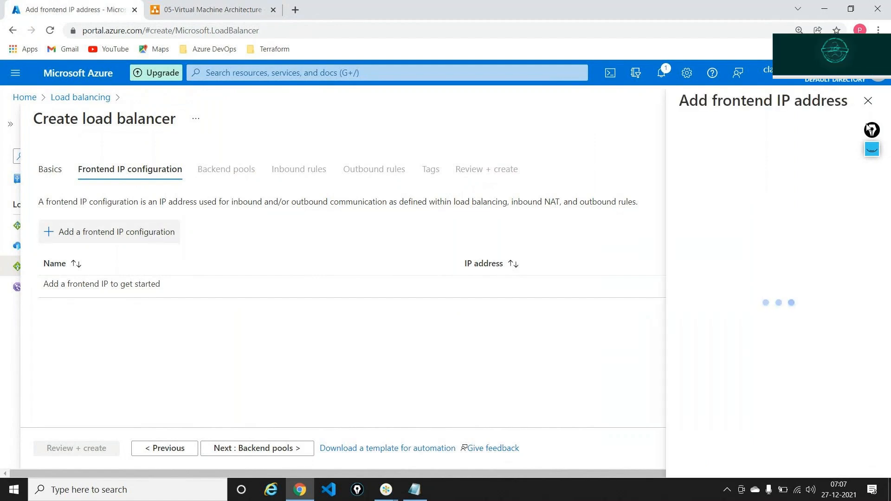
{"action": "left_click", "coordinate": [710, 158]}
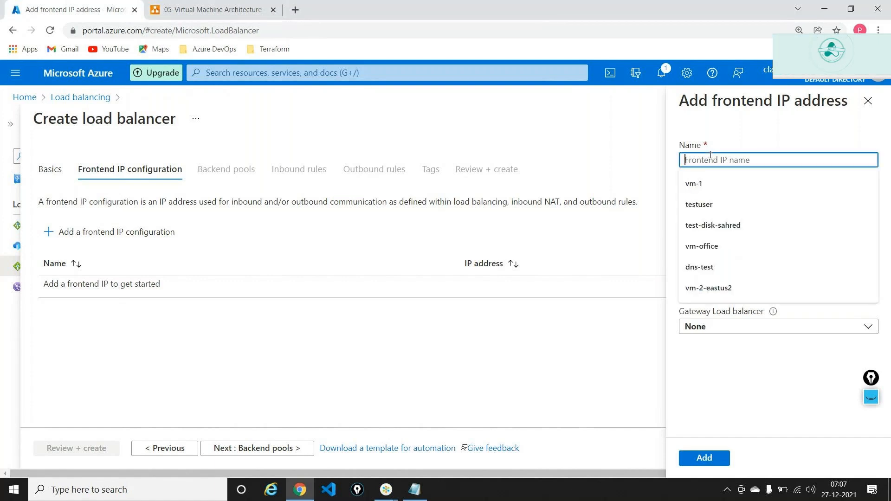
{"action": "type", "text": "centra"}
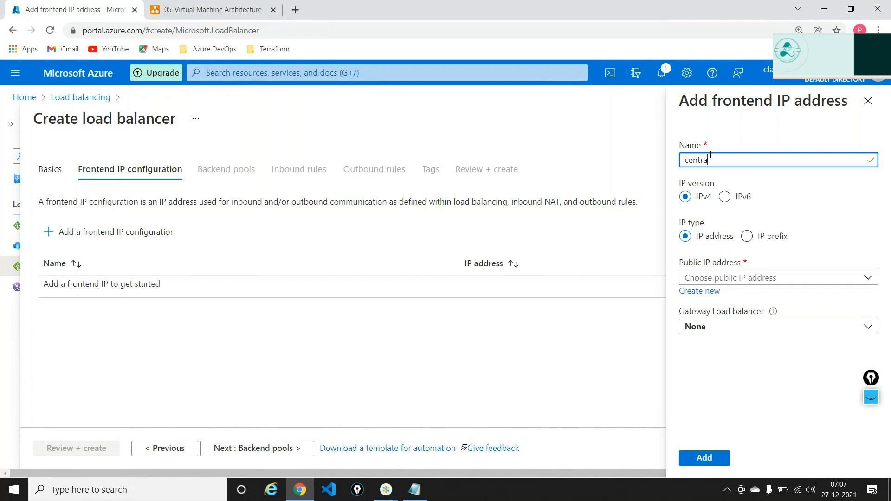
{"action": "type", "text": "lus"}
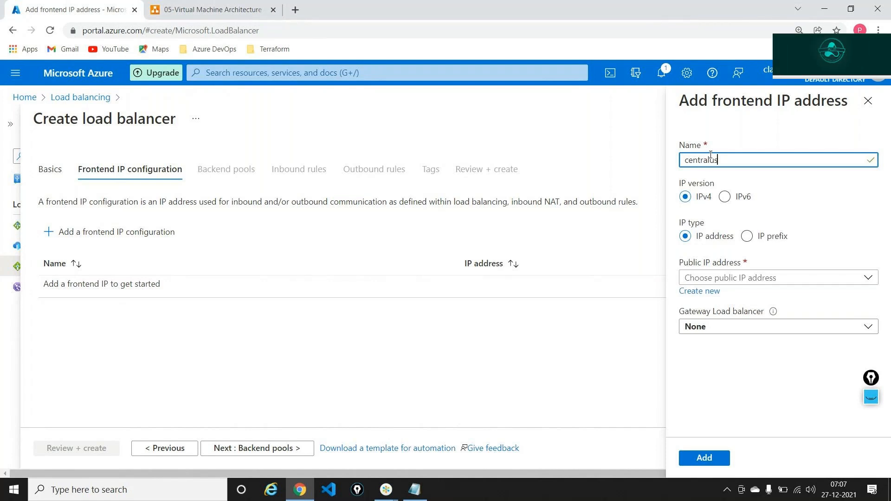
{"action": "type", "text": "-ip"}
{"action": "left_click", "coordinate": [760, 277]}
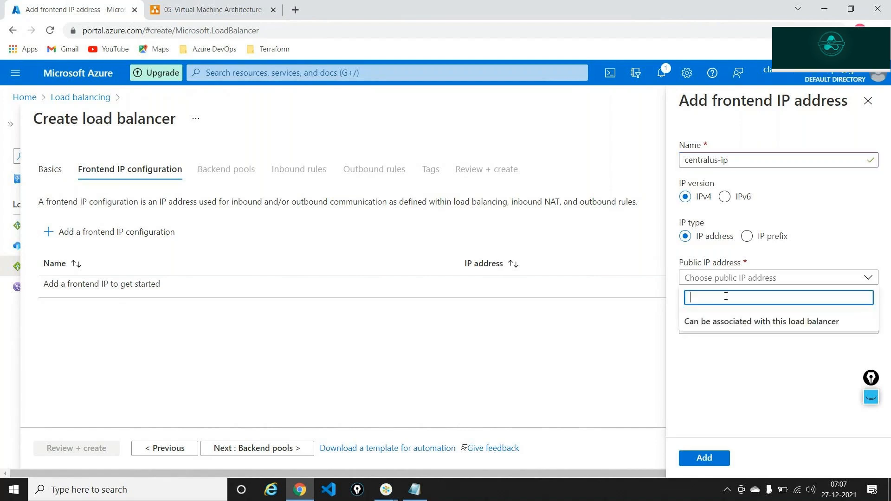
{"action": "left_click", "coordinate": [727, 279]}
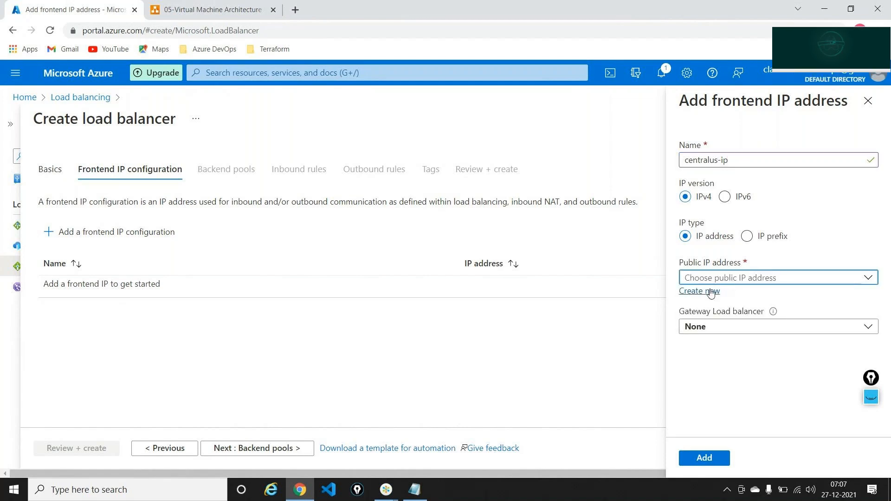
{"action": "left_click", "coordinate": [710, 293]}
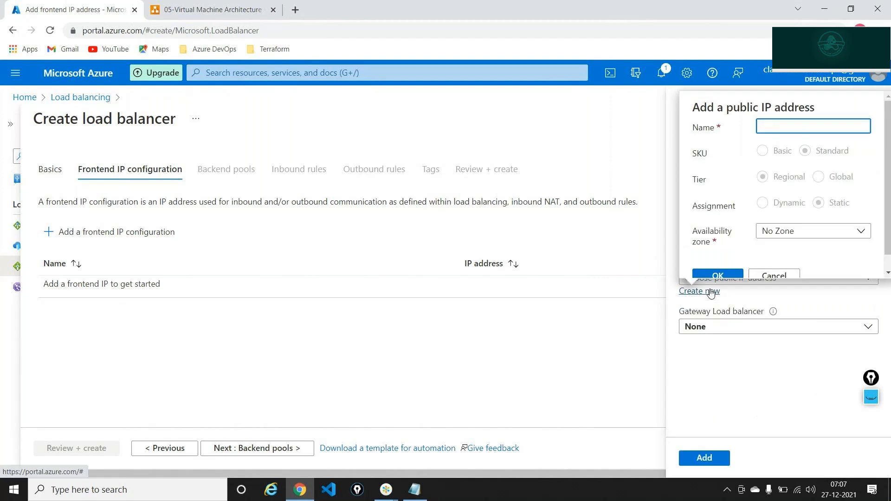
{"action": "type", "text": "centralip"}
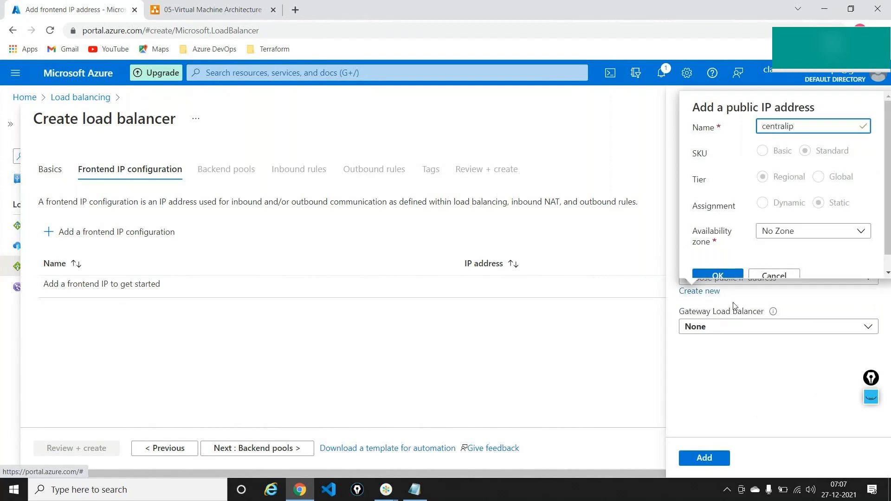
{"action": "left_click", "coordinate": [718, 275]}
{"action": "left_click", "coordinate": [708, 457]}
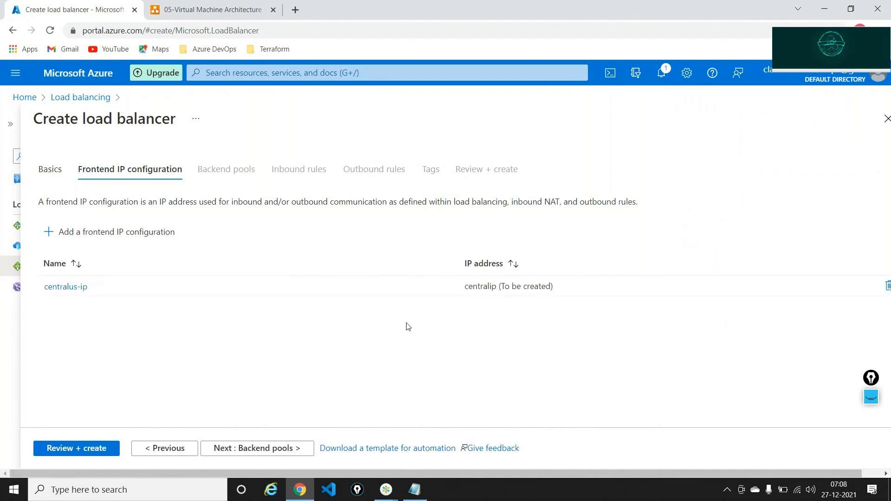
Start a backend pool named pool-centralus on the demo-rg-vnet network
{"action": "left_click", "coordinate": [278, 454]}
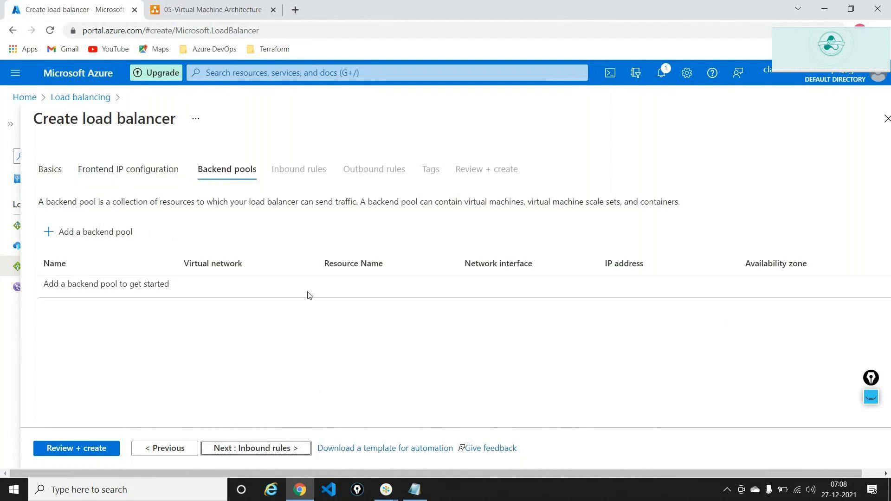
{"action": "left_click", "coordinate": [131, 238]}
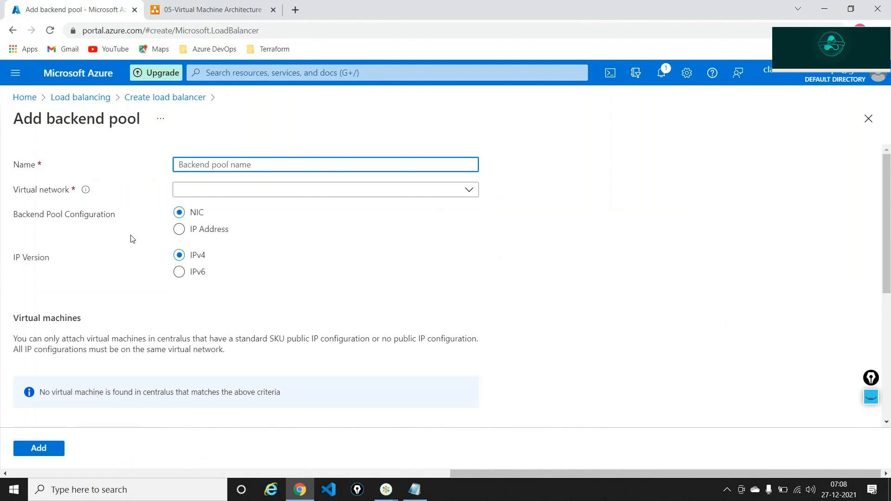
{"action": "type", "text": "pool-"}
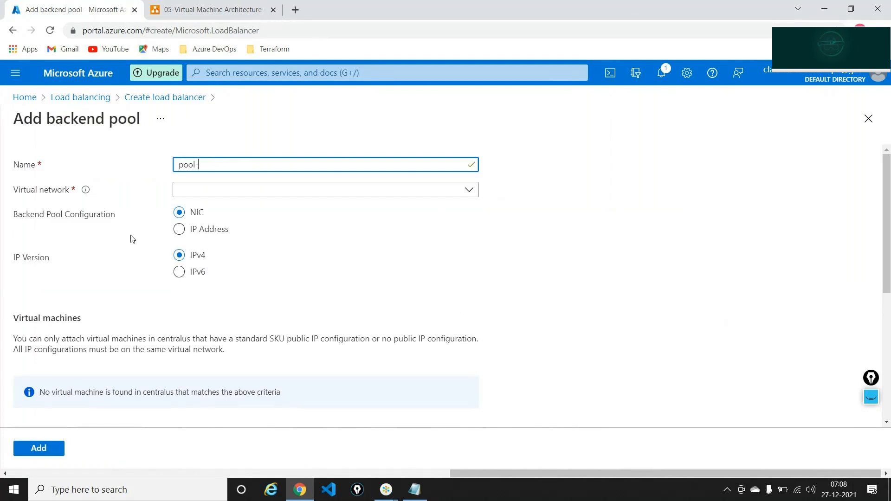
{"action": "type", "text": "centralus"}
{"action": "left_click", "coordinate": [238, 191]}
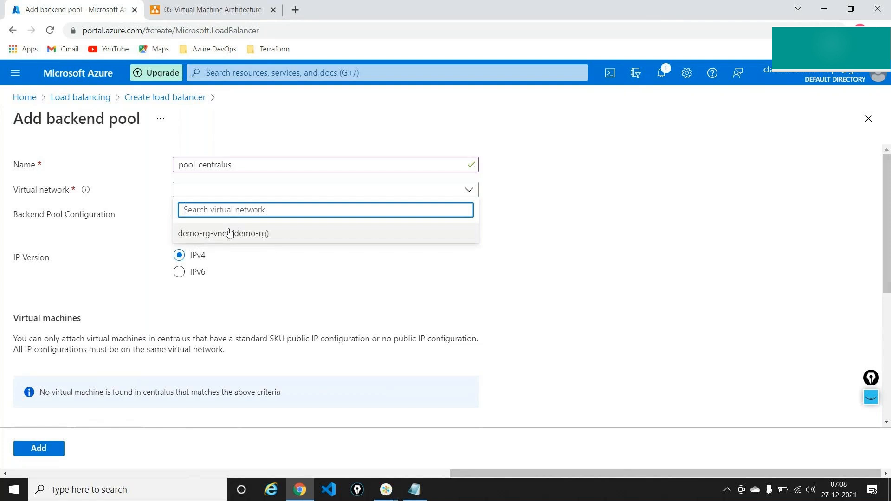
{"action": "left_click", "coordinate": [229, 233]}
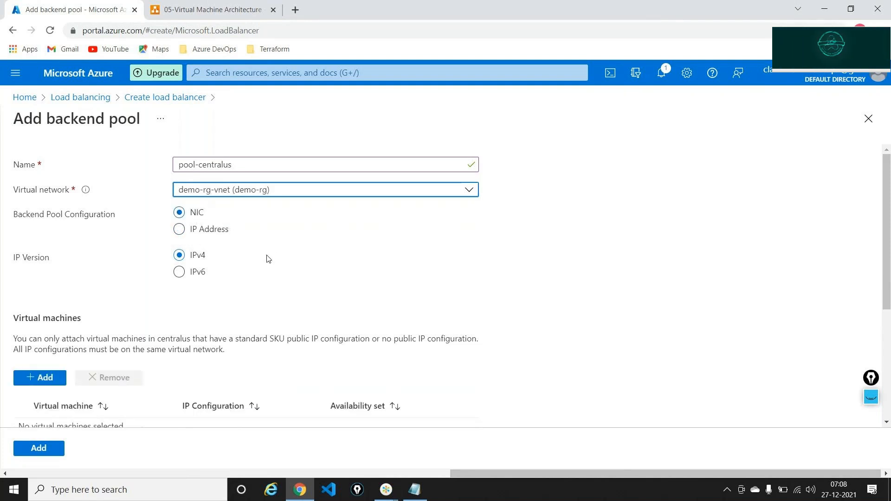
{"action": "scroll", "coordinate": [312, 243], "scroll_direction": "down", "scroll_amount": 4}
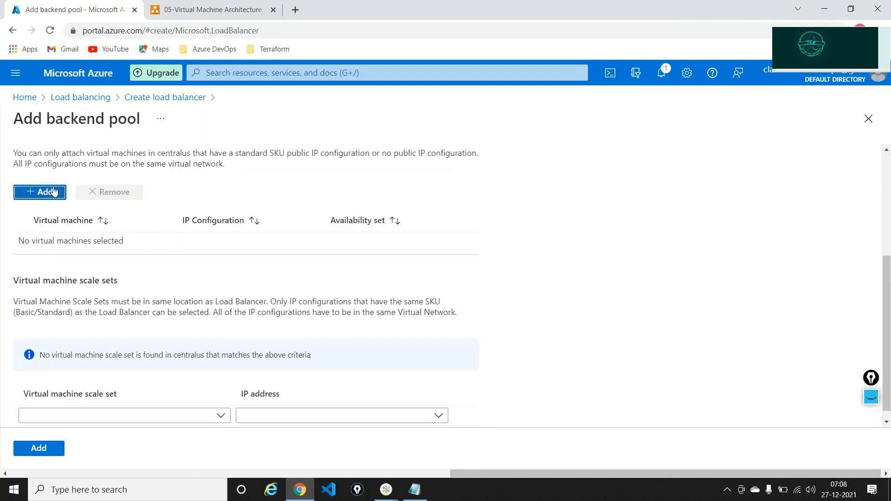
Add vm-1 and vm-2 to pool-centralus, save it, and move to Inbound rules
{"action": "left_click", "coordinate": [54, 191]}
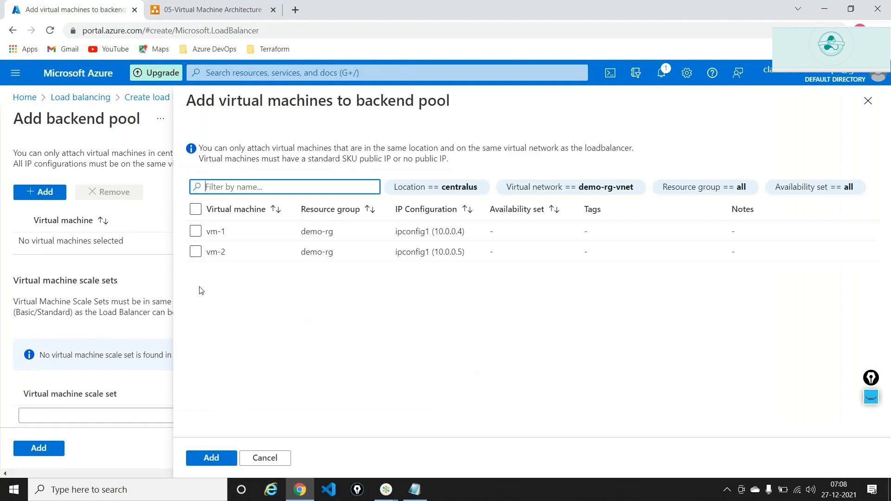
{"action": "left_click", "coordinate": [195, 231]}
{"action": "left_click", "coordinate": [196, 255]}
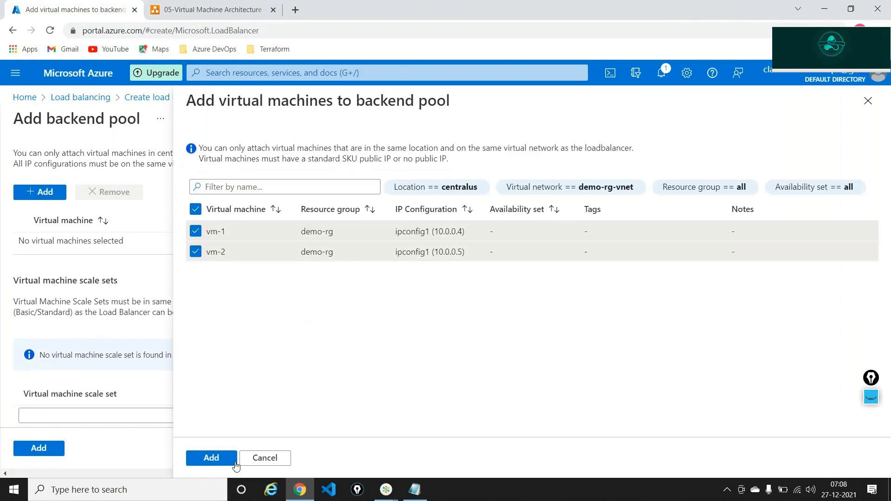
{"action": "left_click", "coordinate": [224, 459]}
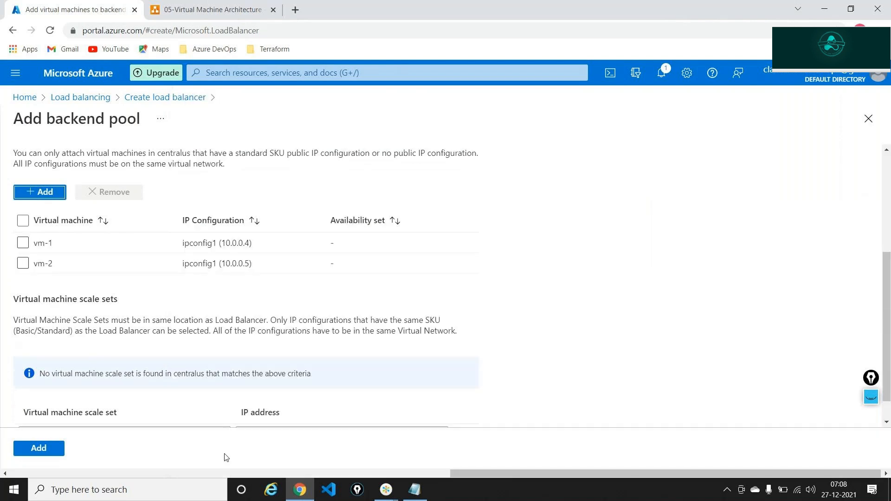
{"action": "scroll", "coordinate": [227, 349], "scroll_direction": "down", "scroll_amount": 1}
{"action": "scroll", "coordinate": [226, 349], "scroll_direction": "down", "scroll_amount": 1}
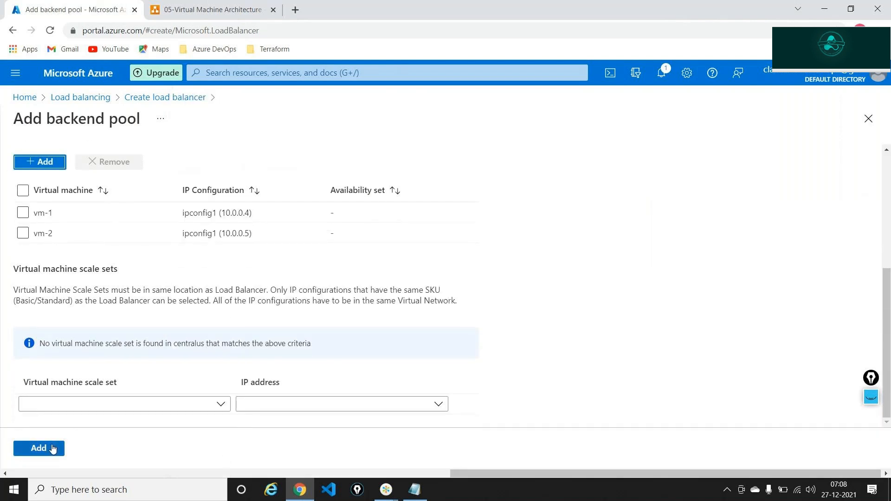
{"action": "left_click", "coordinate": [52, 449]}
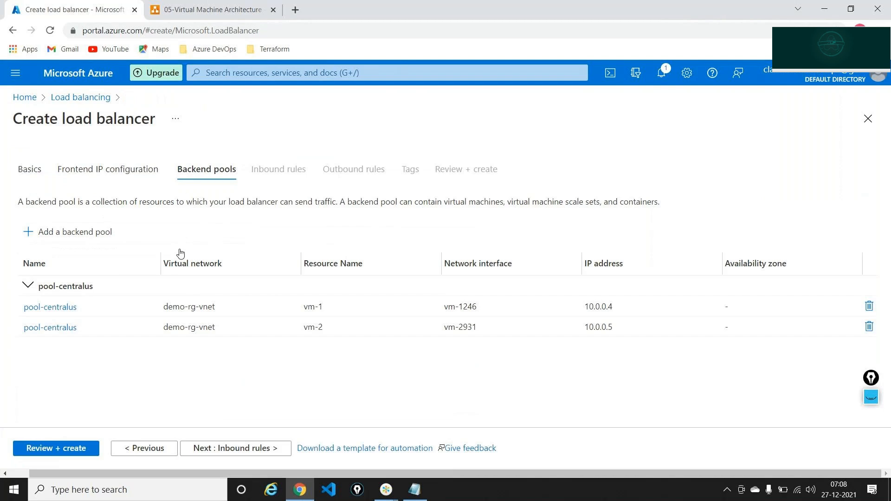
{"action": "left_click", "coordinate": [233, 447]}
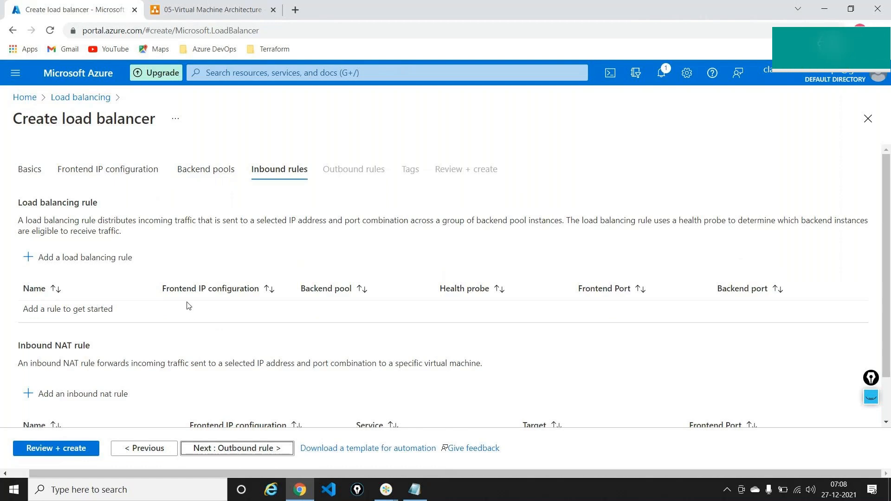
Create load balancing rule rule-centralus with frontend centralus-ip and backend pool pool-centralus
{"action": "left_click", "coordinate": [129, 259]}
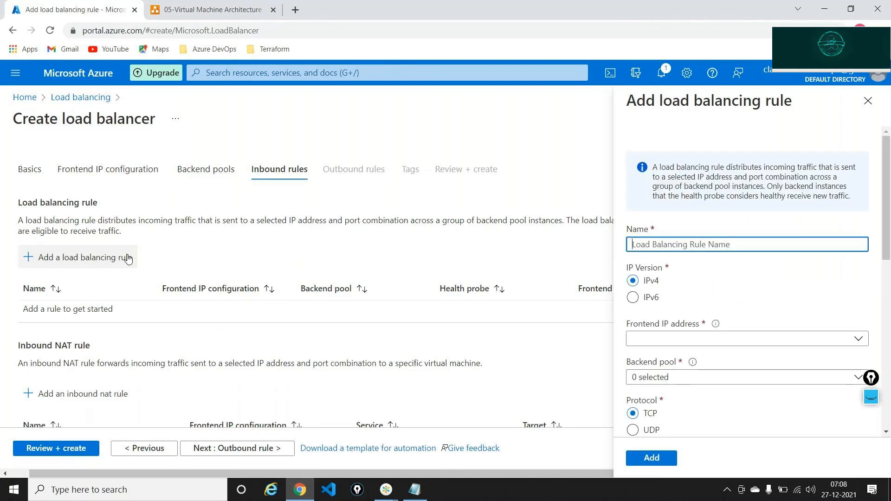
{"action": "type", "text": "rula"}
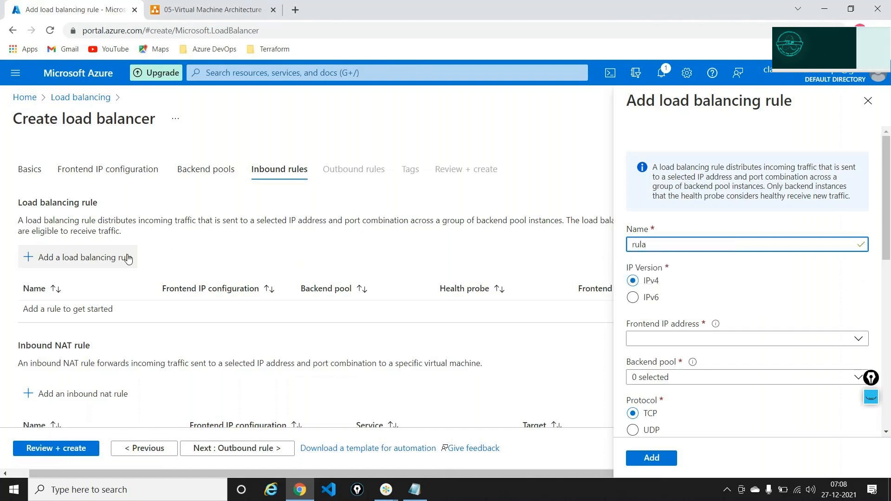
{"action": "key", "text": "BackSpace"}
{"action": "type", "text": "e-centralus"}
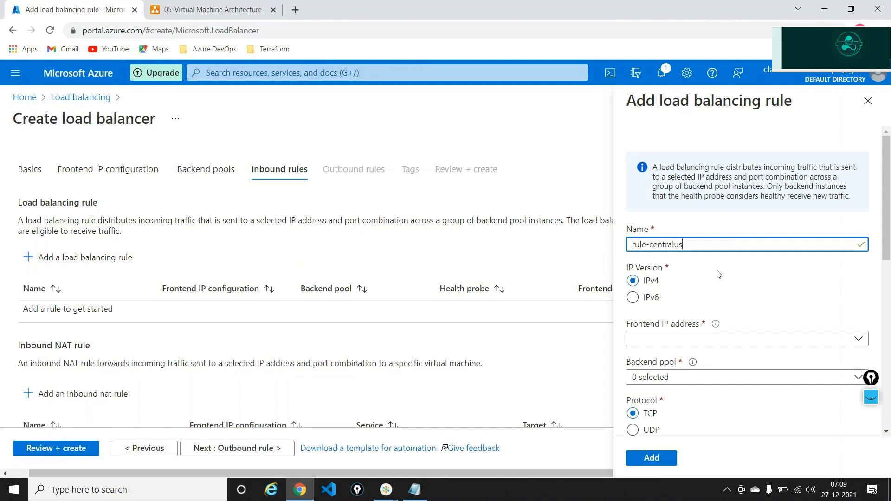
{"action": "scroll", "coordinate": [718, 274], "scroll_direction": "down", "scroll_amount": 3}
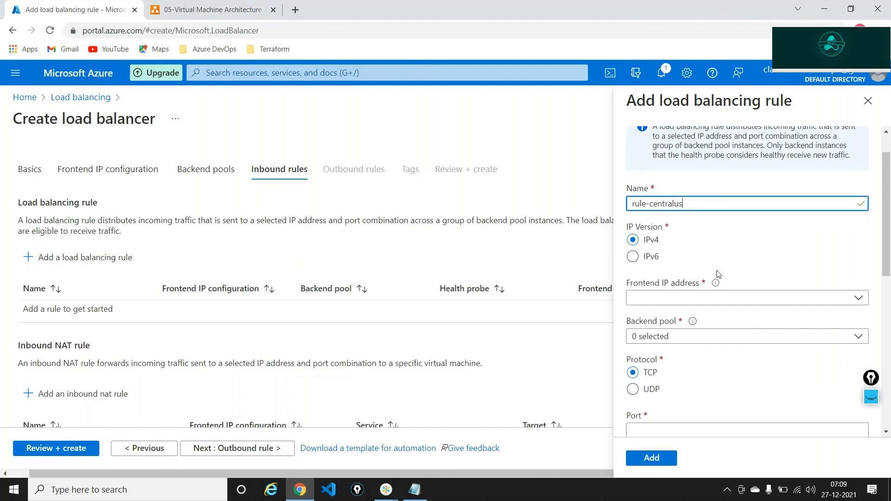
{"action": "left_click", "coordinate": [706, 277]}
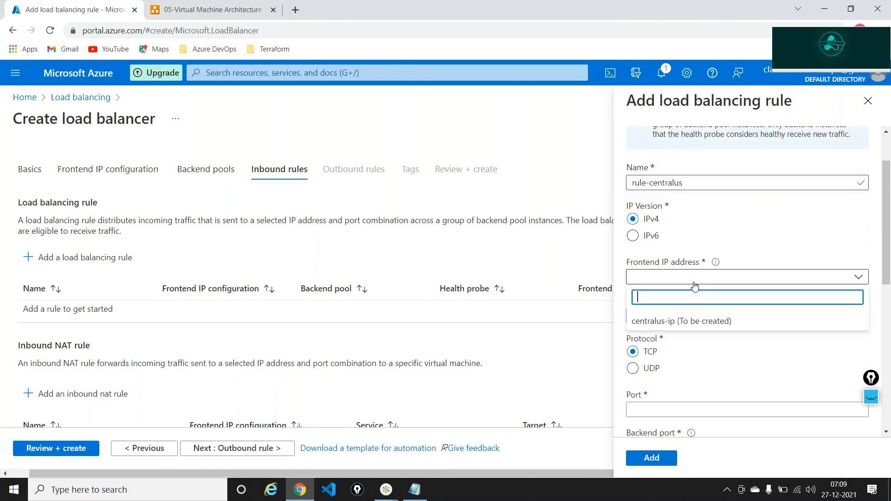
{"action": "left_click", "coordinate": [660, 323]}
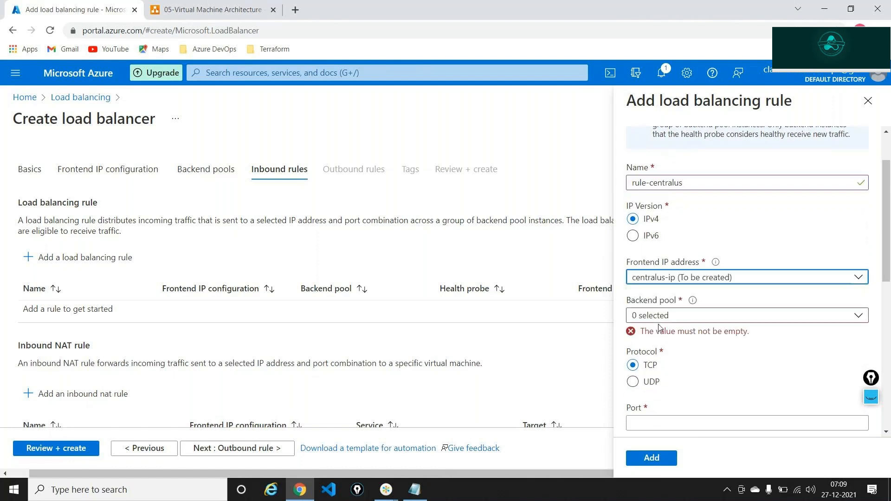
{"action": "left_click", "coordinate": [658, 324]}
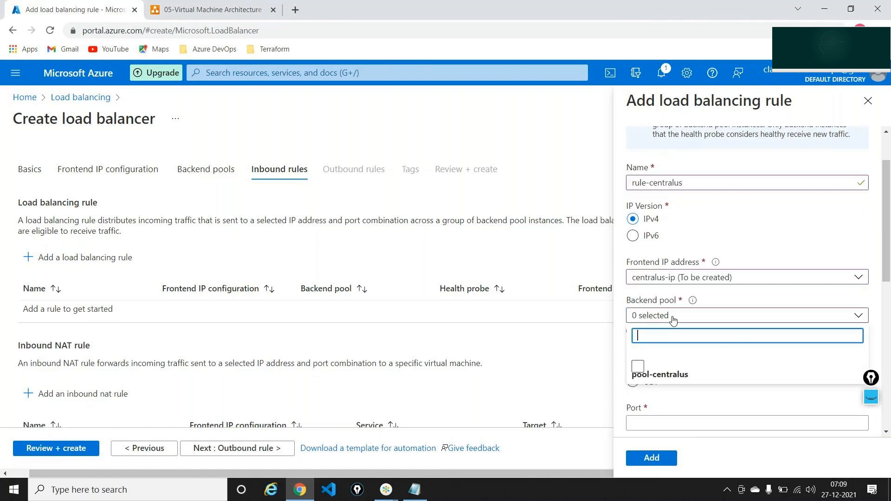
{"action": "left_click", "coordinate": [638, 367]}
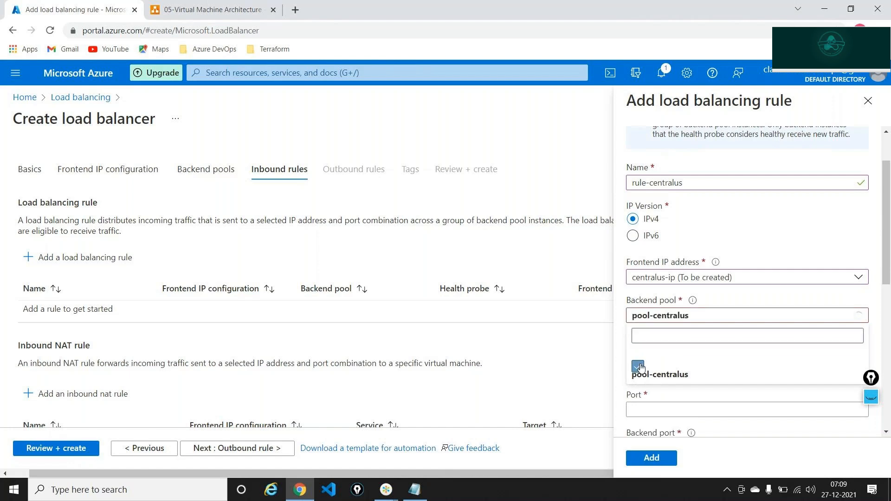
{"action": "left_click", "coordinate": [657, 315]}
Set the rule's port and backend port both to 80, then begin a new health probe
{"action": "scroll", "coordinate": [659, 273], "scroll_direction": "down", "scroll_amount": 2}
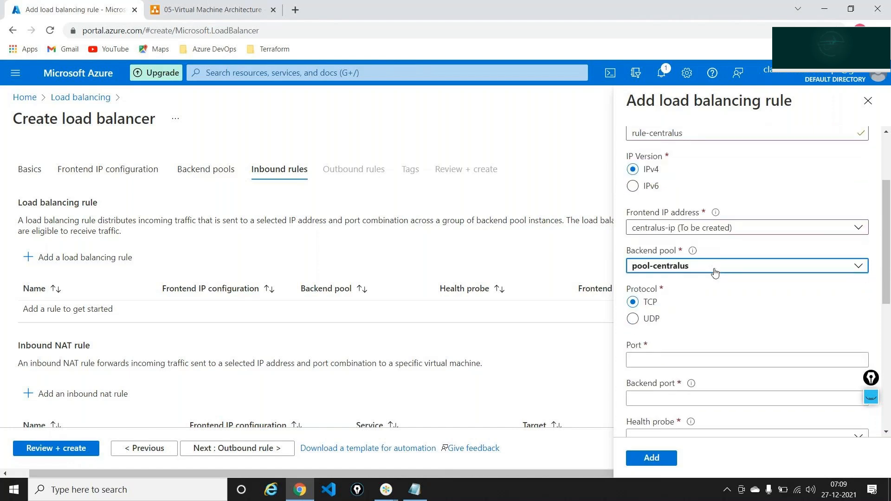
{"action": "scroll", "coordinate": [715, 272], "scroll_direction": "down", "scroll_amount": 1}
{"action": "left_click", "coordinate": [649, 302]}
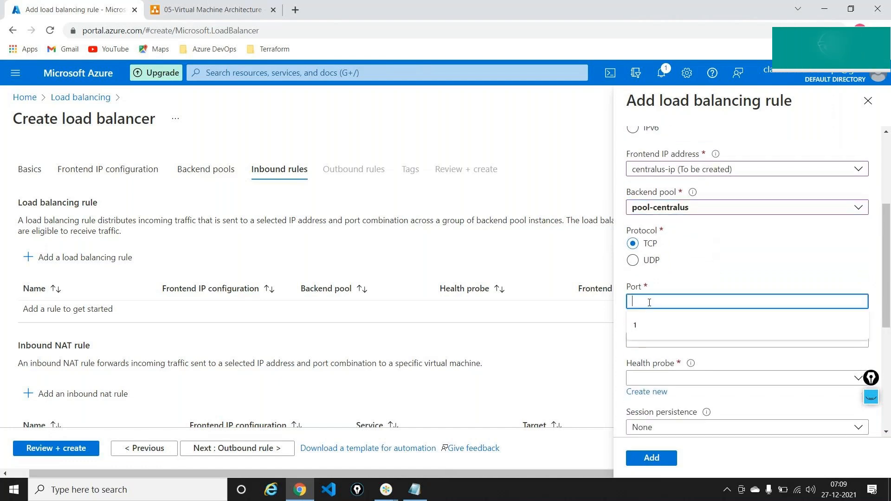
{"action": "type", "text": "80"}
{"action": "key", "text": "Tab"}
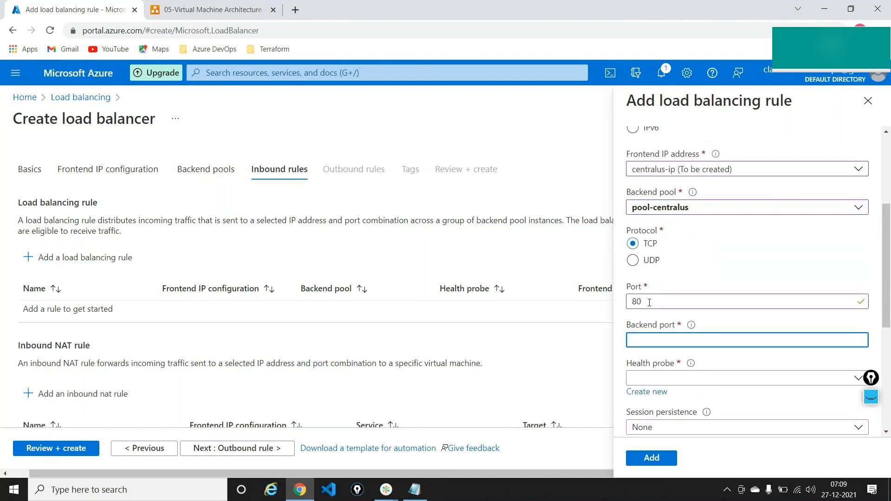
{"action": "type", "text": "80"}
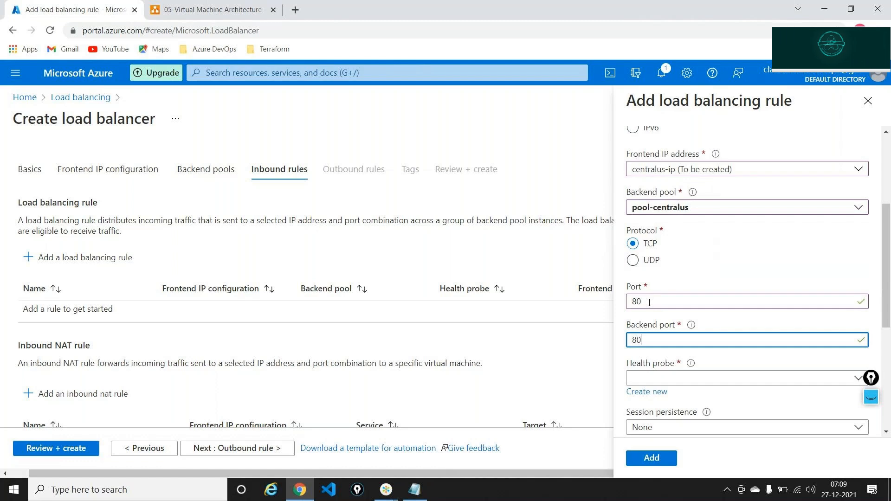
{"action": "scroll", "coordinate": [649, 302], "scroll_direction": "down", "scroll_amount": 3}
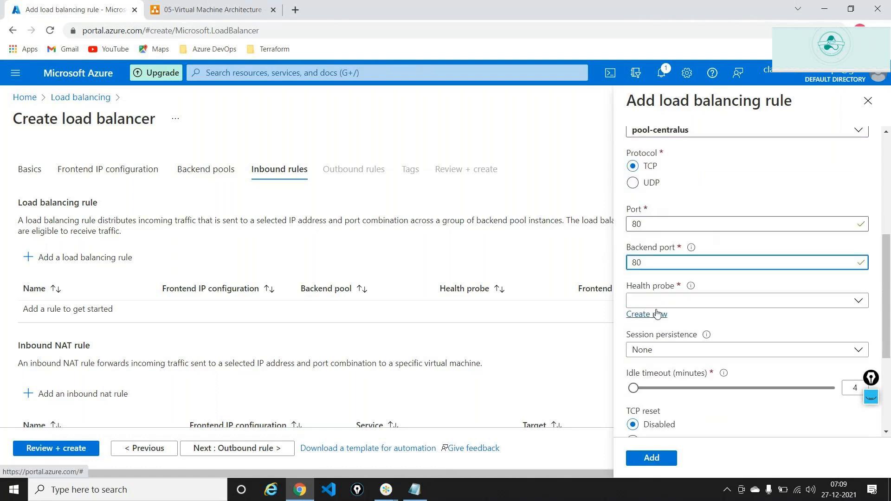
{"action": "left_click", "coordinate": [656, 314]}
Create TCP health probe central-hp on port 80 and add rule-centralus with ports 80→80
{"action": "type", "text": "c"}
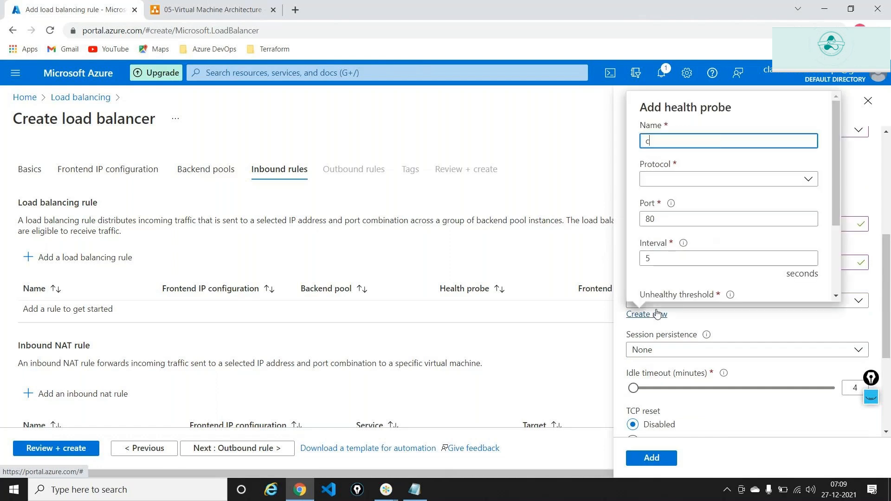
{"action": "type", "text": "entral-hp"}
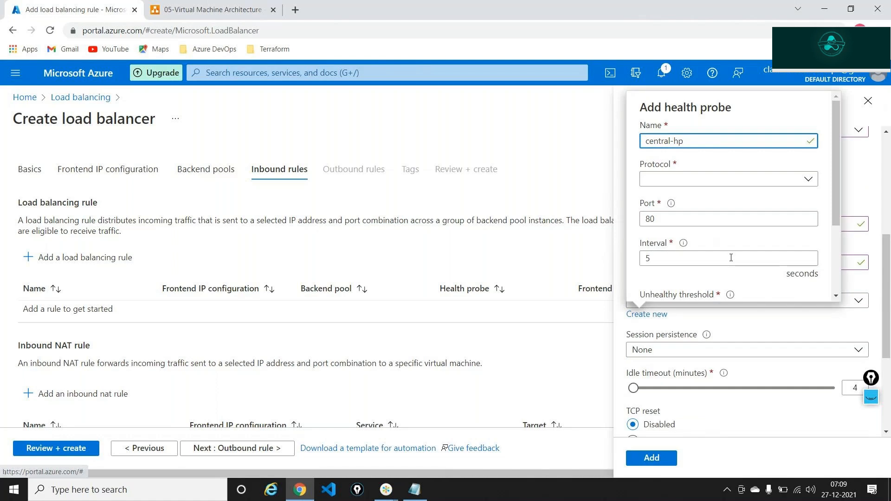
{"action": "left_click", "coordinate": [670, 179]}
{"action": "left_click", "coordinate": [662, 199]}
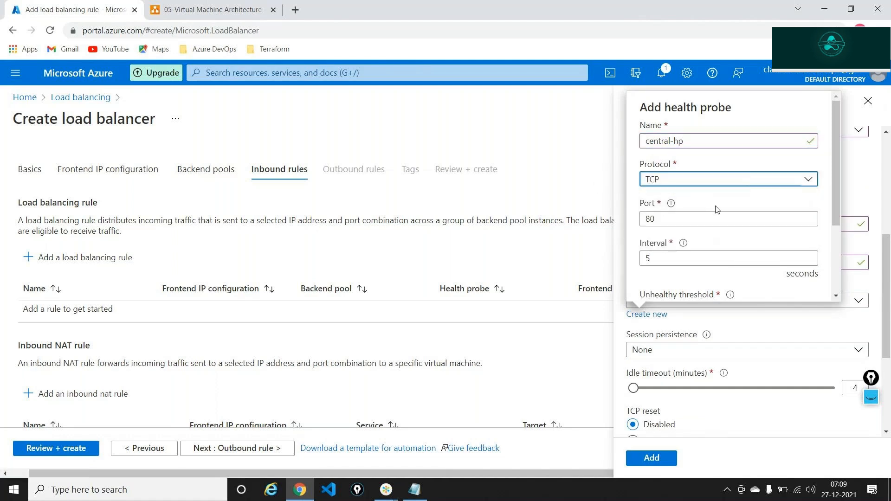
{"action": "scroll", "coordinate": [703, 204], "scroll_direction": "down", "scroll_amount": 2}
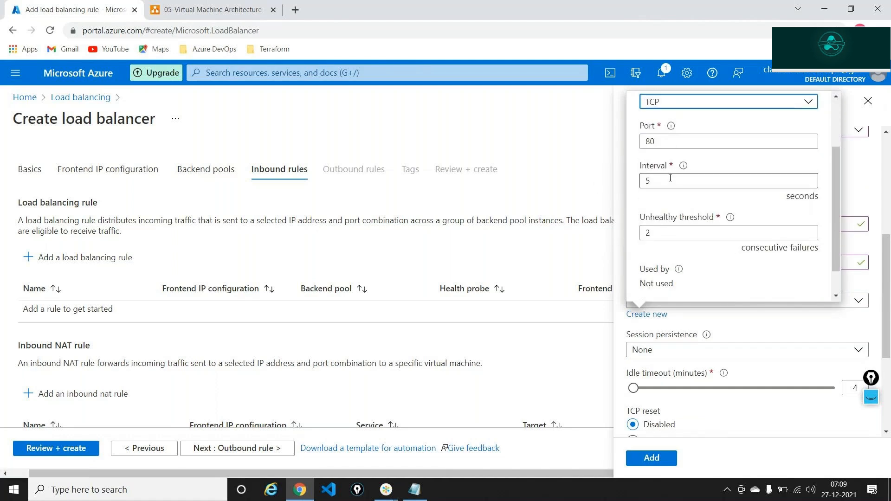
{"action": "left_click", "coordinate": [662, 137]}
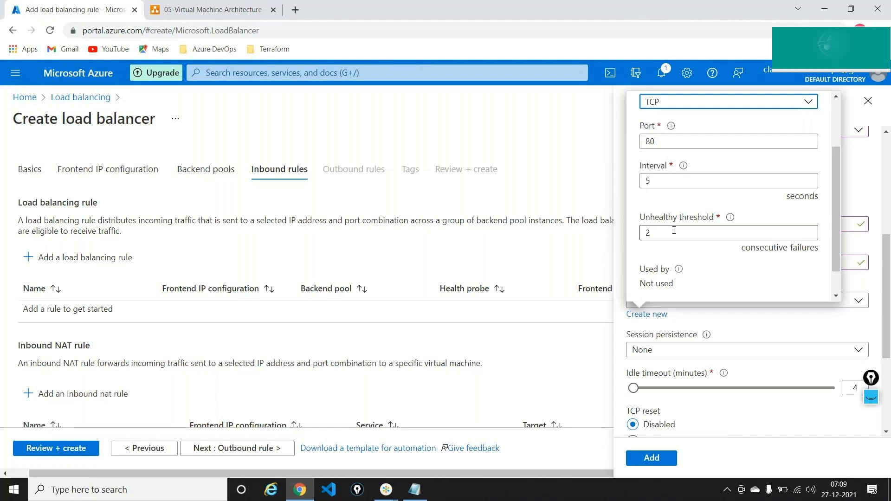
{"action": "scroll", "coordinate": [674, 231], "scroll_direction": "down", "scroll_amount": 2}
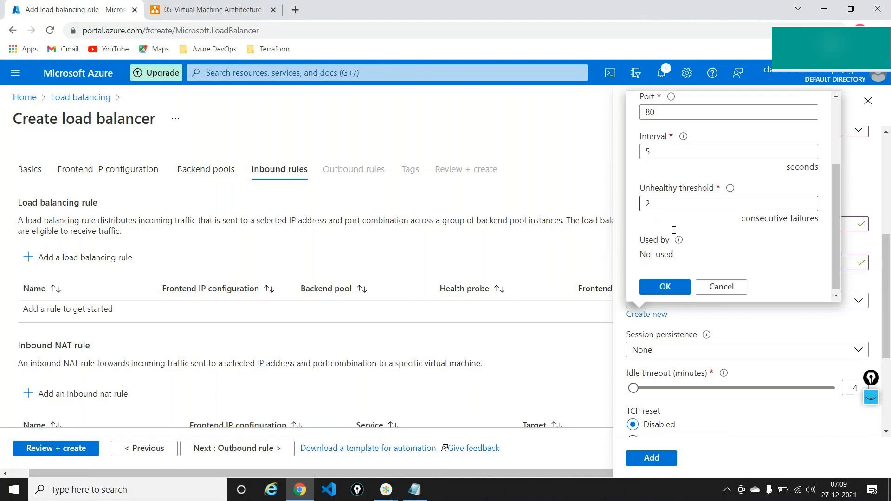
{"action": "left_click", "coordinate": [667, 285]}
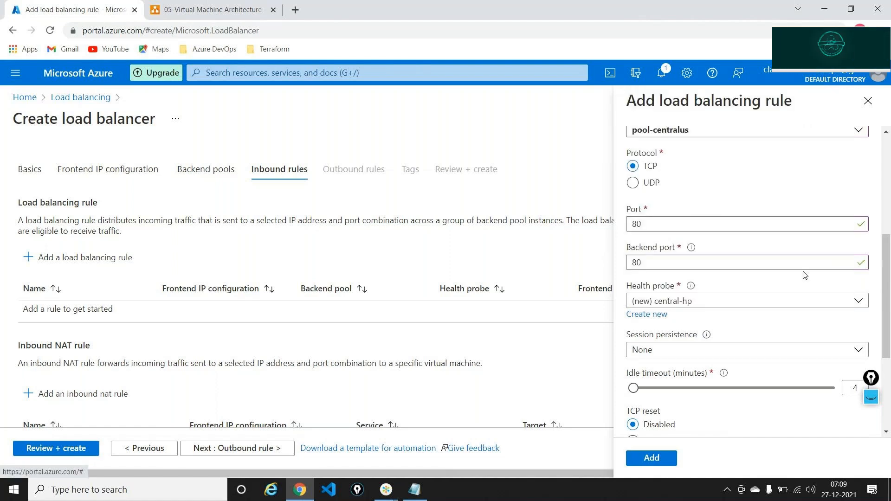
{"action": "scroll", "coordinate": [787, 257], "scroll_direction": "down", "scroll_amount": 3}
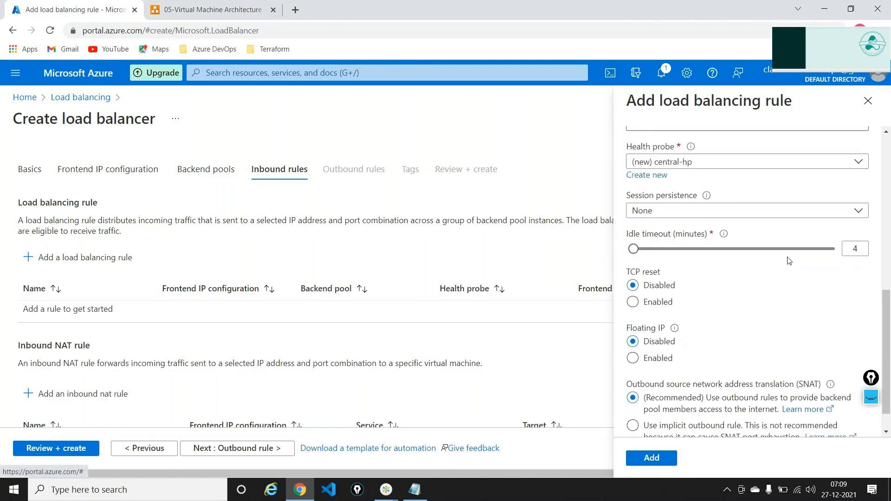
{"action": "scroll", "coordinate": [787, 256], "scroll_direction": "down", "scroll_amount": 1}
{"action": "left_click", "coordinate": [651, 458]}
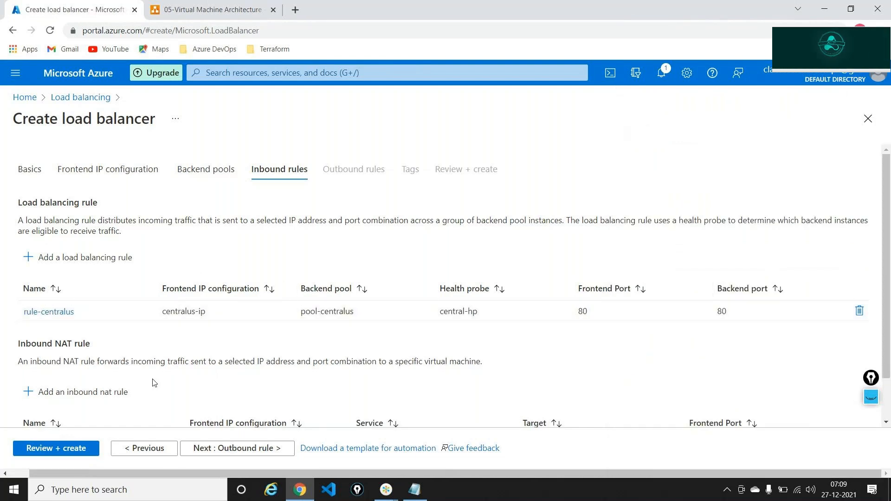
Review the passed validation for centralus-lb and submit its deployment to demo-rg
{"action": "left_click", "coordinate": [75, 452]}
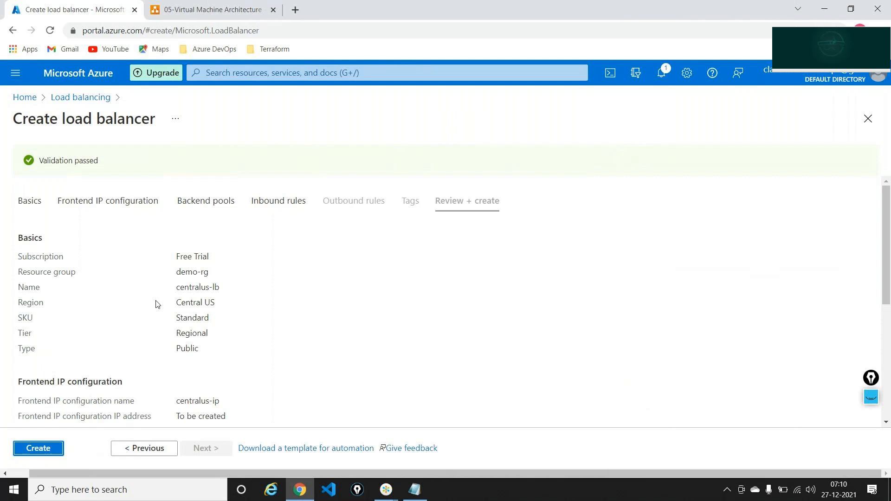
{"action": "scroll", "coordinate": [157, 304], "scroll_direction": "down", "scroll_amount": 5}
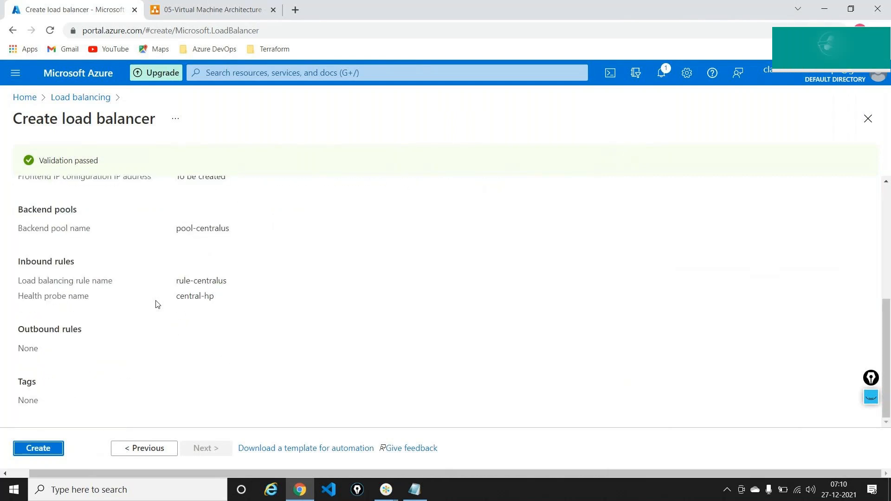
{"action": "left_click", "coordinate": [55, 448]}
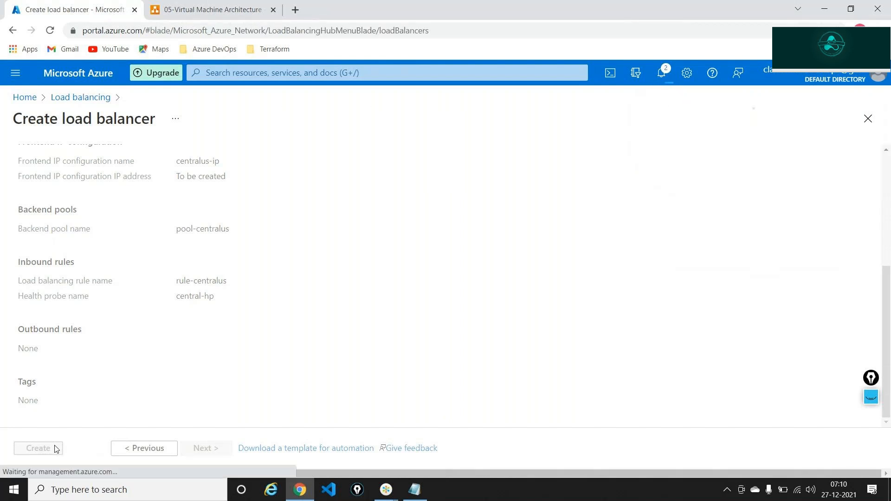
Check in Notifications that the centralus-lb deployment is in progress
{"action": "left_click", "coordinate": [23, 98]}
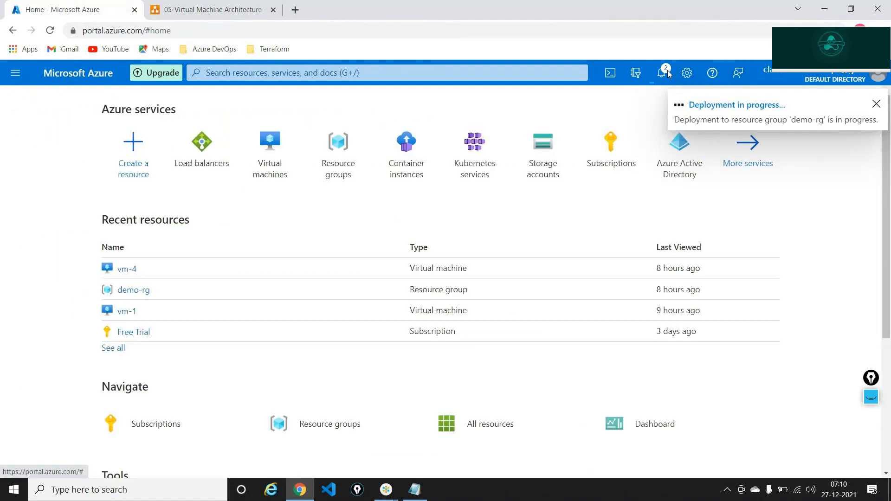
{"action": "left_click", "coordinate": [665, 72]}
{"action": "left_click", "coordinate": [642, 169]}
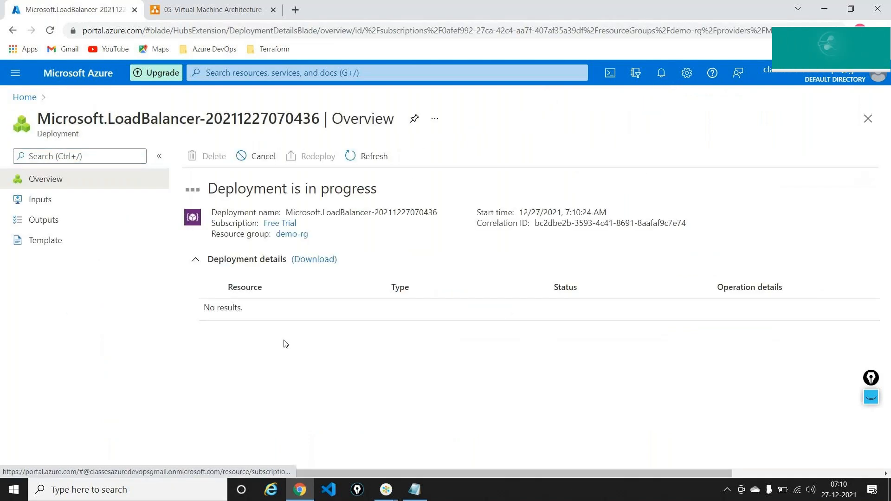
Open the Load balancers list from Home, then switch to the diagrams.net architecture tab
{"action": "left_click", "coordinate": [24, 99]}
{"action": "left_click", "coordinate": [201, 134]}
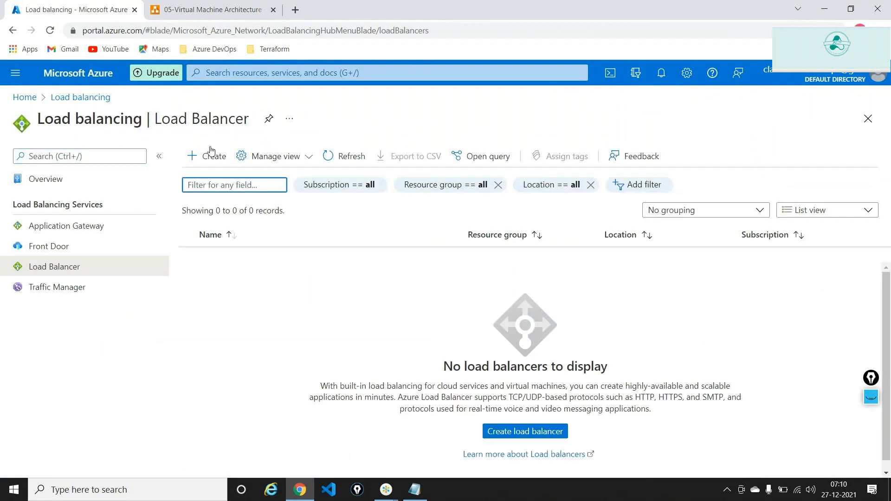
{"action": "key", "text": "ctrl+Tab"}
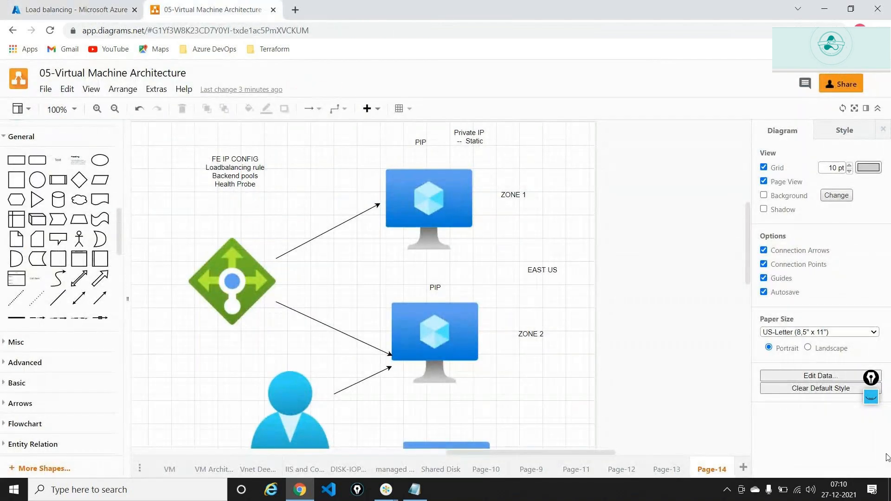
Annotate the East US design: tick the ZONE 1 and ZONE 2 VMs, circle the load balancer, then clear the ink
{"action": "left_click", "coordinate": [870, 378]}
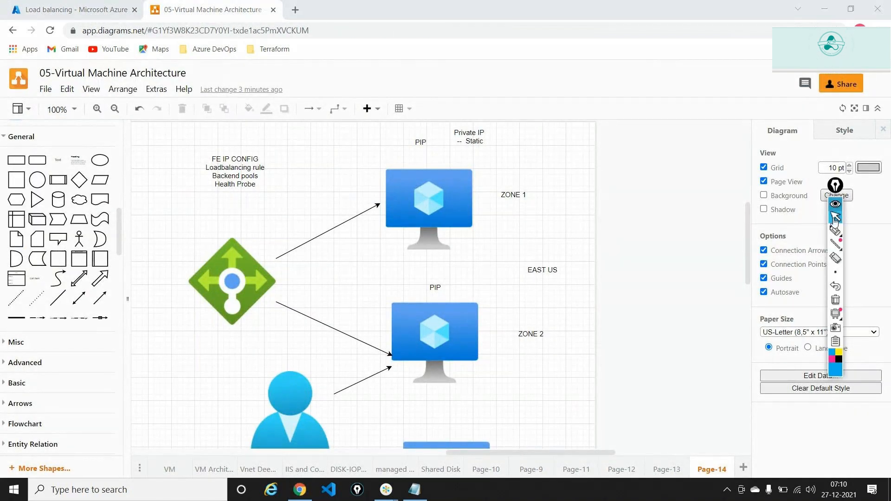
{"action": "left_click", "coordinate": [835, 232]}
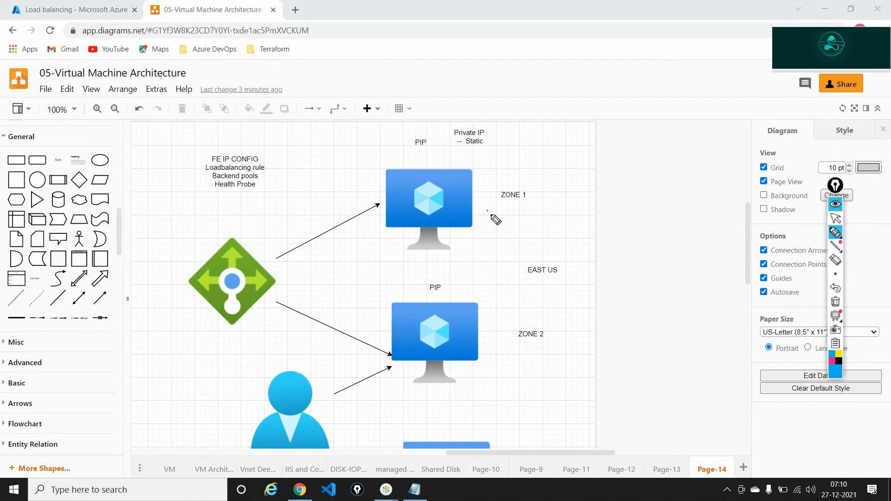
{"action": "left_click_drag", "start_coordinate": [487, 210], "coordinate": [504, 207]}
{"action": "left_click_drag", "start_coordinate": [491, 333], "coordinate": [504, 331]}
{"action": "mouse_move", "coordinate": [212, 217]}
{"action": "left_mouse_down"}
{"action": "mouse_move", "coordinate": [227, 209]}
{"action": "mouse_move", "coordinate": [179, 253]}
{"action": "mouse_move", "coordinate": [175, 278]}
{"action": "mouse_move", "coordinate": [213, 352]}
{"action": "mouse_move", "coordinate": [236, 223]}
{"action": "left_mouse_up"}
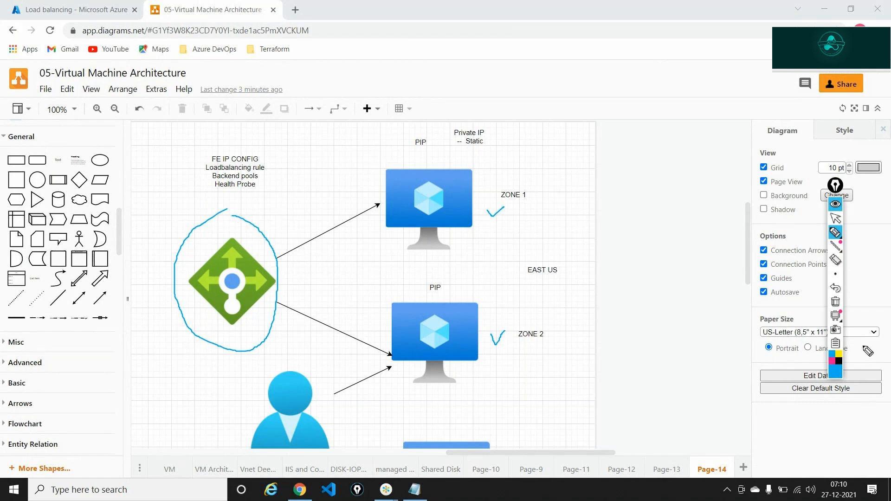
{"action": "left_click", "coordinate": [836, 304]}
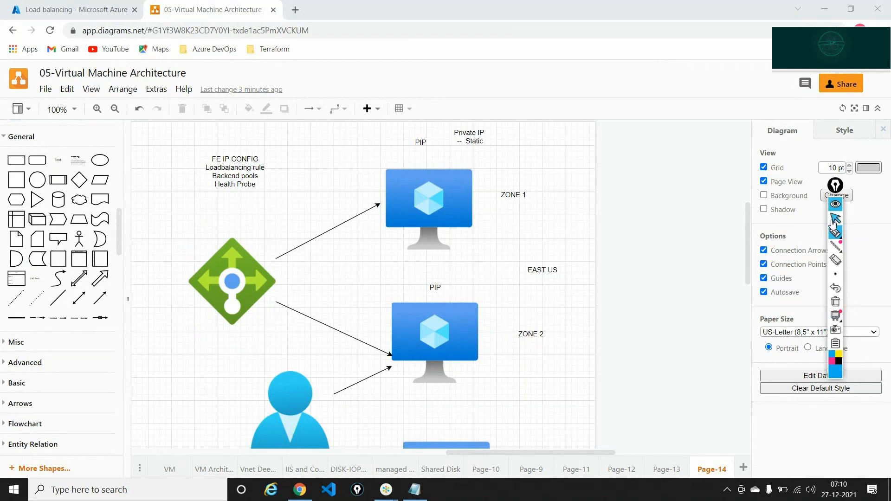
{"action": "left_click", "coordinate": [834, 221]}
{"action": "scroll", "coordinate": [454, 339], "scroll_direction": "down", "scroll_amount": 5}
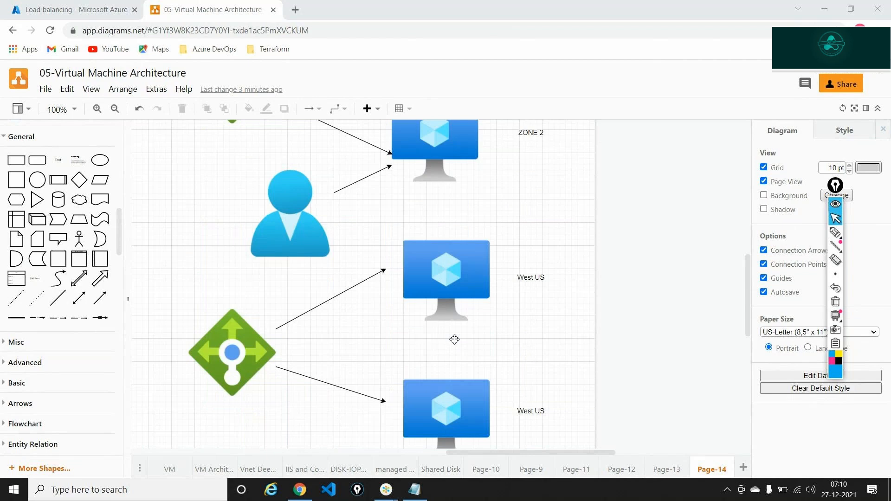
Annotate the West US design by circling its load balancer and ticking both VMs, then clear the ink and return to Azure
{"action": "left_click", "coordinate": [835, 232]}
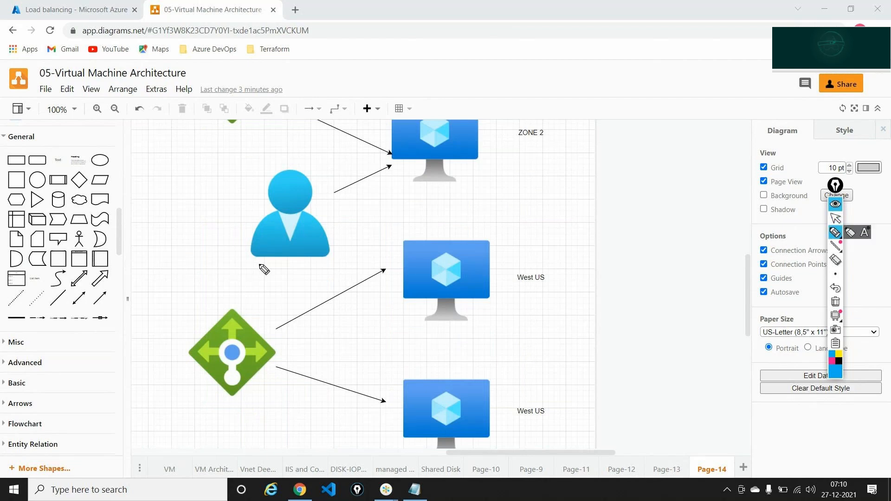
{"action": "mouse_move", "coordinate": [240, 279]}
{"action": "left_mouse_down"}
{"action": "mouse_move", "coordinate": [197, 299]}
{"action": "mouse_move", "coordinate": [201, 412]}
{"action": "mouse_move", "coordinate": [269, 414]}
{"action": "mouse_move", "coordinate": [240, 284]}
{"action": "left_mouse_up"}
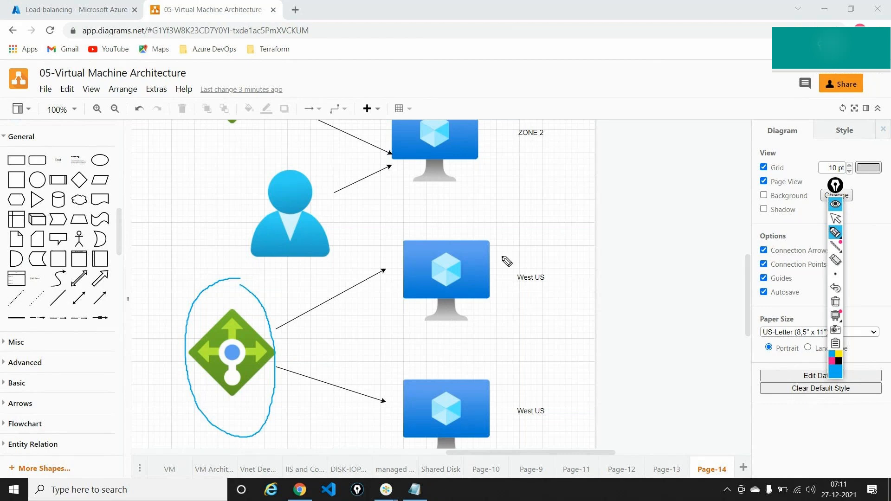
{"action": "mouse_move", "coordinate": [501, 255]}
{"action": "left_mouse_down"}
{"action": "mouse_move", "coordinate": [505, 262]}
{"action": "mouse_move", "coordinate": [521, 233]}
{"action": "left_mouse_up"}
{"action": "left_click_drag", "start_coordinate": [496, 388], "coordinate": [528, 362]}
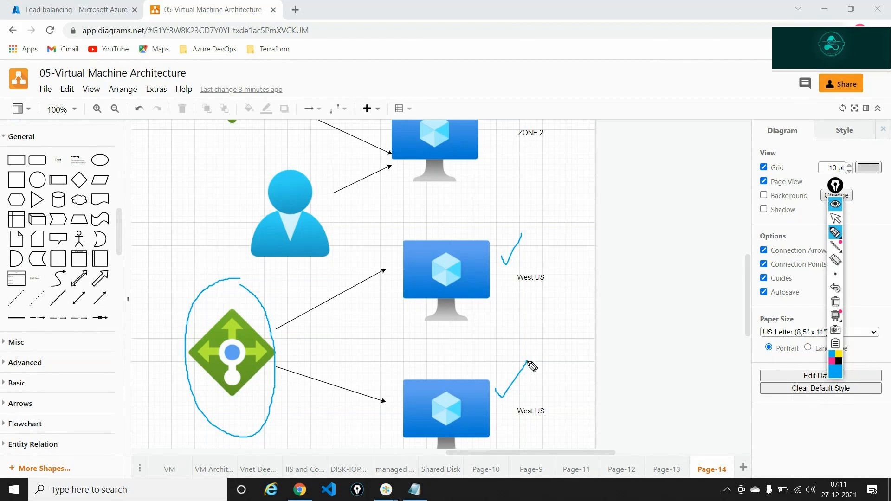
{"action": "left_click", "coordinate": [835, 301]}
{"action": "left_click", "coordinate": [835, 218]}
{"action": "left_click", "coordinate": [88, 5]}
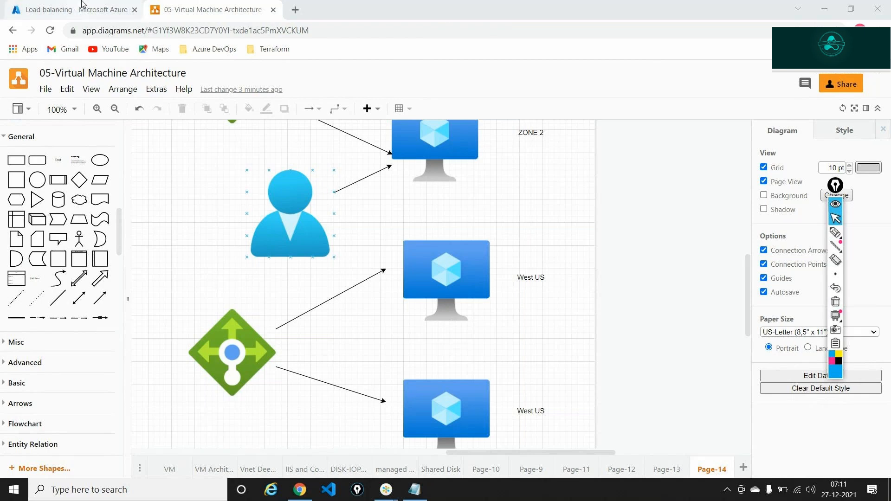
Start creating a new load balancer from the Load balancers list
{"action": "left_click", "coordinate": [192, 158]}
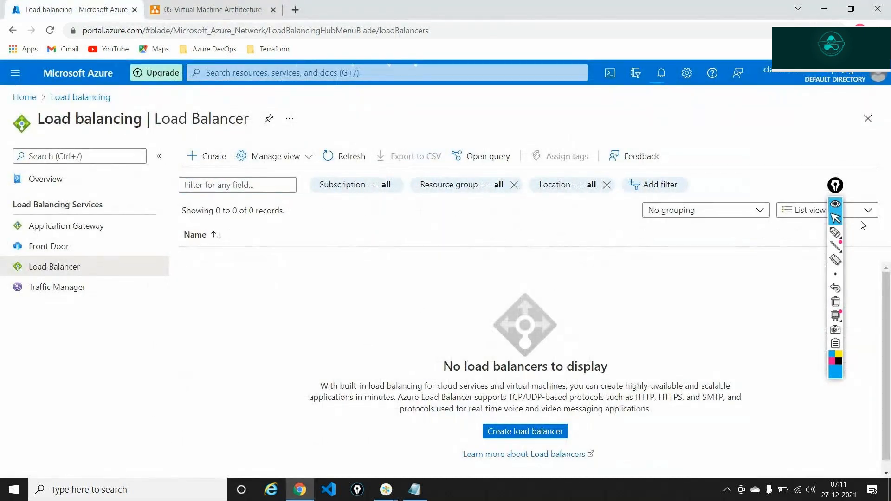
{"action": "left_click", "coordinate": [835, 204]}
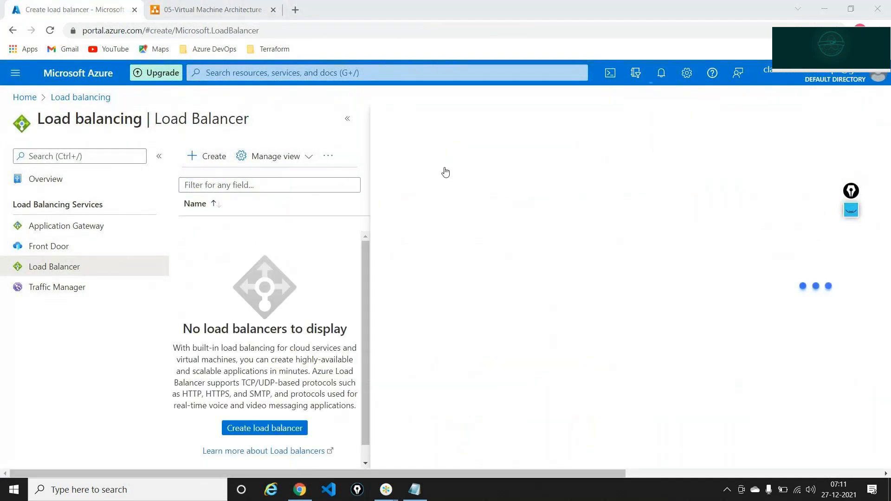
{"action": "left_click", "coordinate": [348, 119]}
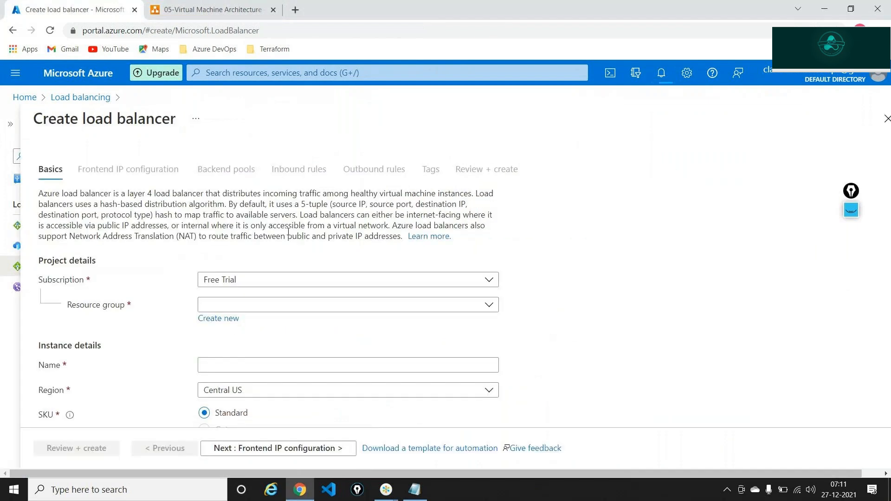
Duplicate the browser tab and go to the portal Home page in the copy
{"action": "right_click", "coordinate": [39, 4]}
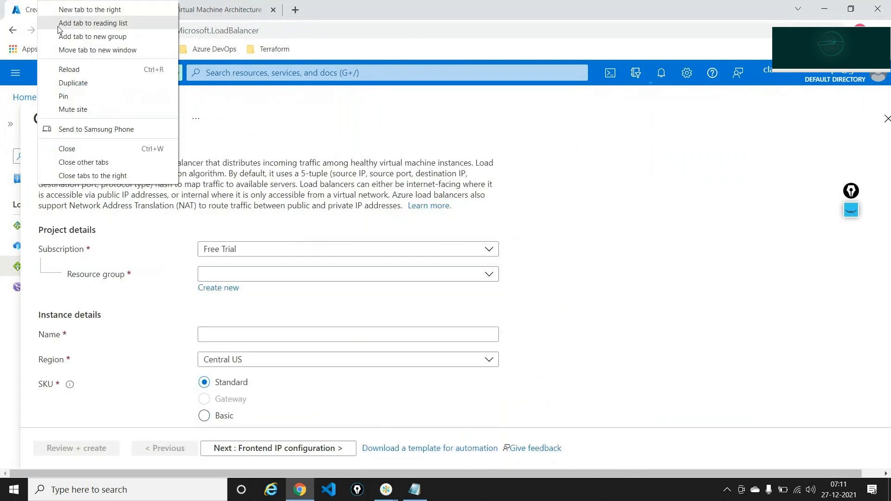
{"action": "left_click", "coordinate": [167, 82]}
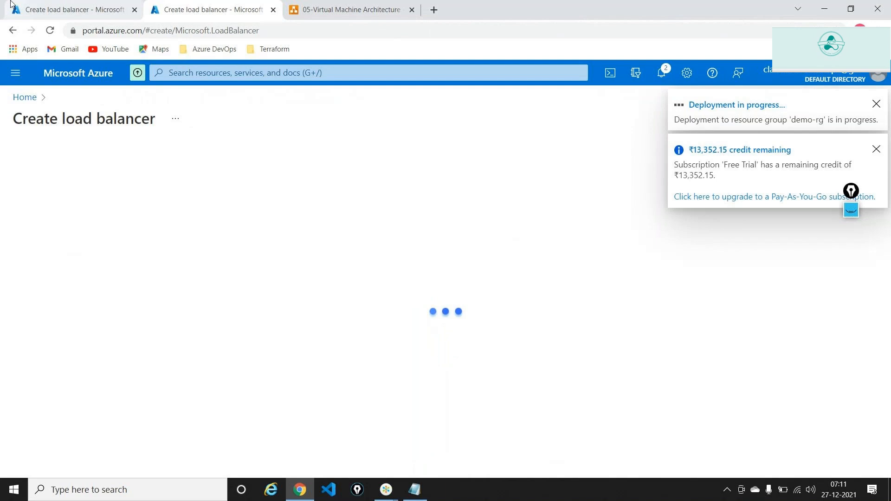
{"action": "left_click", "coordinate": [21, 97]}
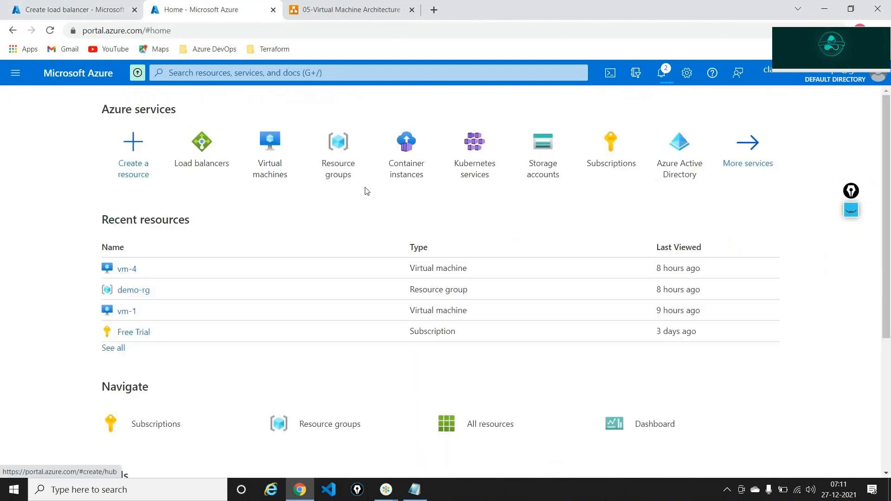
Review the four VMs in the Virtual machines list, then return to the Create load balancer tab
{"action": "left_click", "coordinate": [259, 147]}
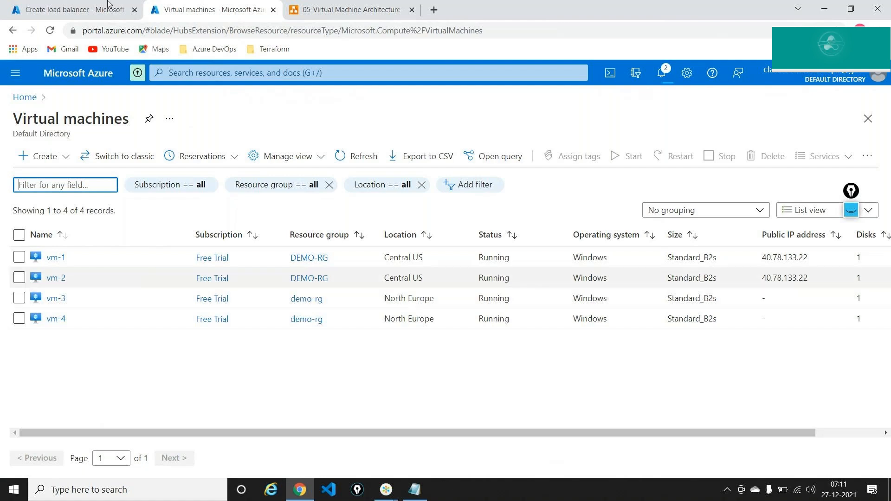
{"action": "left_click", "coordinate": [75, 10]}
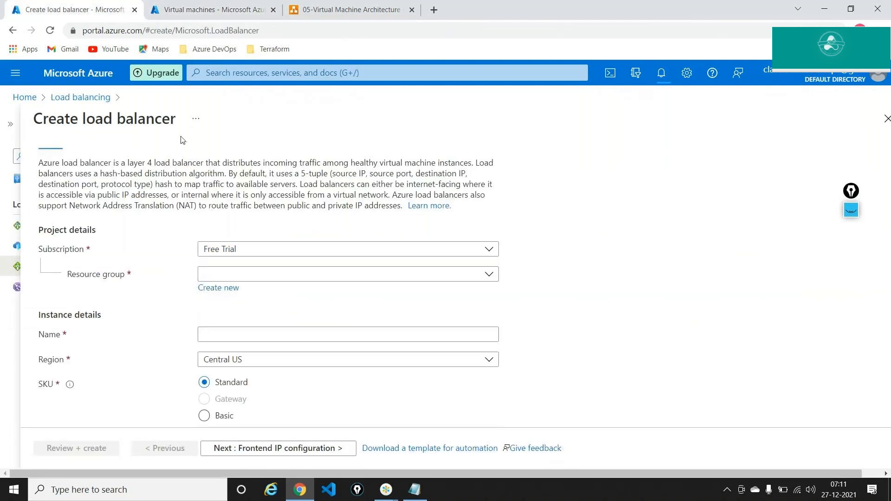
Choose resource group demo-rg and name the load balancer northeurope-lb
{"action": "left_click", "coordinate": [257, 278]}
{"action": "left_click", "coordinate": [228, 315]}
{"action": "scroll", "coordinate": [414, 249], "scroll_direction": "down", "scroll_amount": 1}
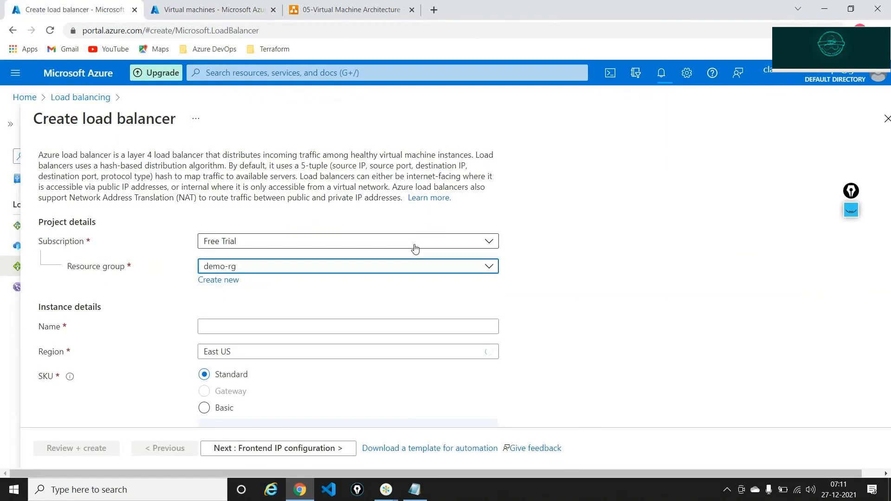
{"action": "left_click", "coordinate": [258, 288]}
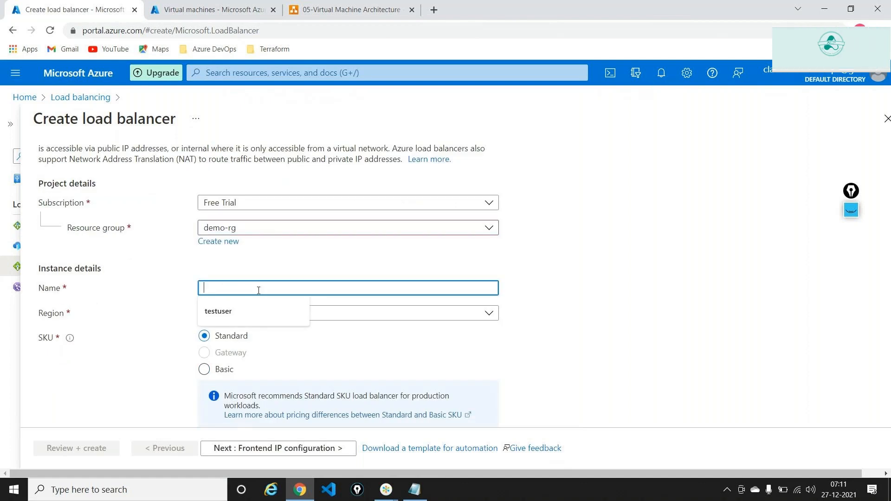
{"action": "type", "text": "npol"}
{"action": "key", "text": "BackSpace"}
{"action": "key", "text": "BackSpace"}
{"action": "key", "text": "BackSpace"}
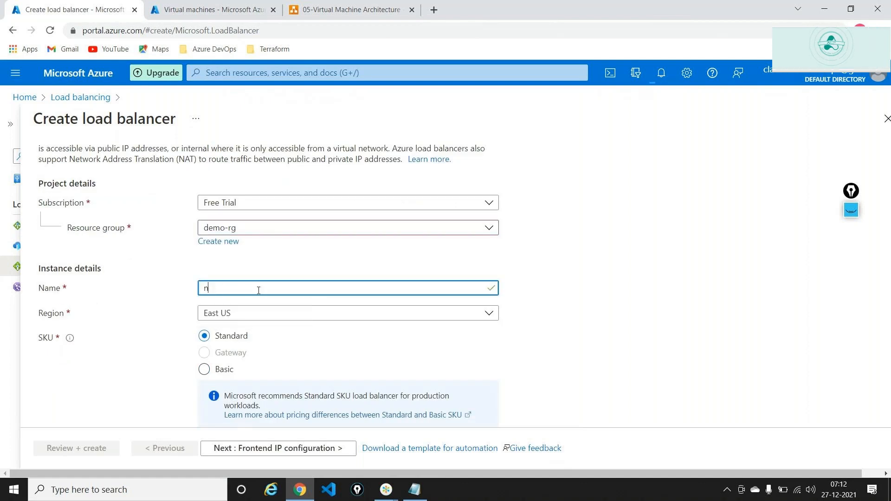
{"action": "type", "text": "ortheurope-lb"}
Set the region to North Europe, keeping Standard, Public and Regional
{"action": "left_click", "coordinate": [246, 313]}
{"action": "type", "text": "north"}
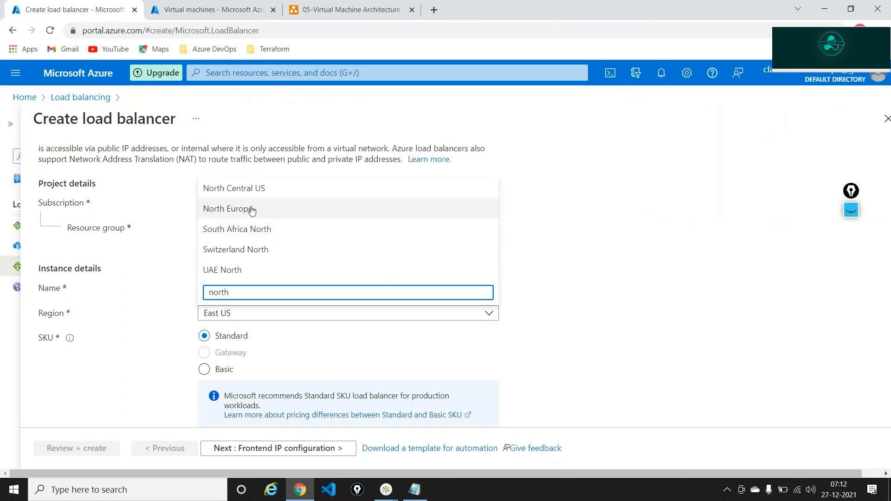
{"action": "left_click", "coordinate": [248, 208]}
{"action": "scroll", "coordinate": [412, 237], "scroll_direction": "down", "scroll_amount": 3}
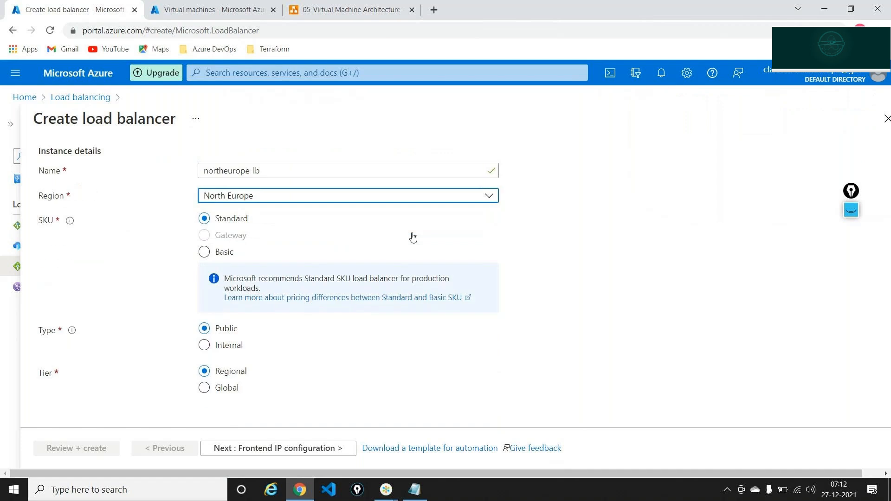
{"action": "left_click", "coordinate": [266, 448]}
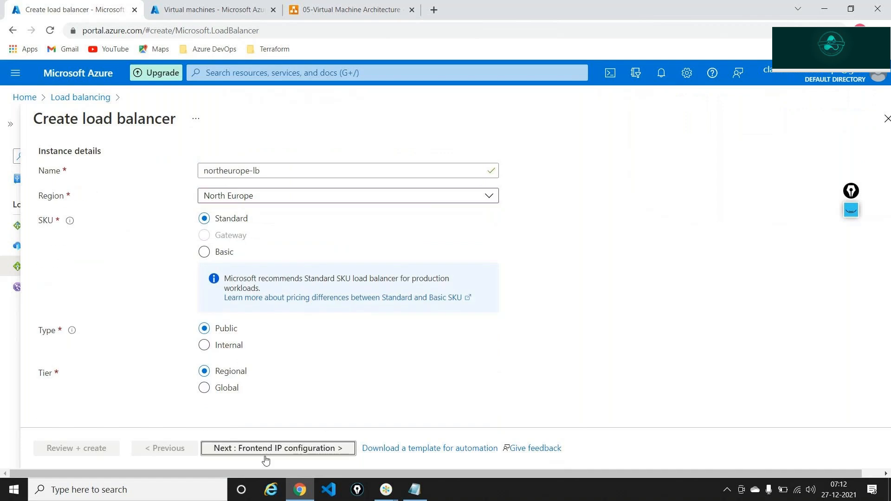
Add frontend IP configuration neip using a new public IP address neiplb
{"action": "left_click", "coordinate": [114, 233]}
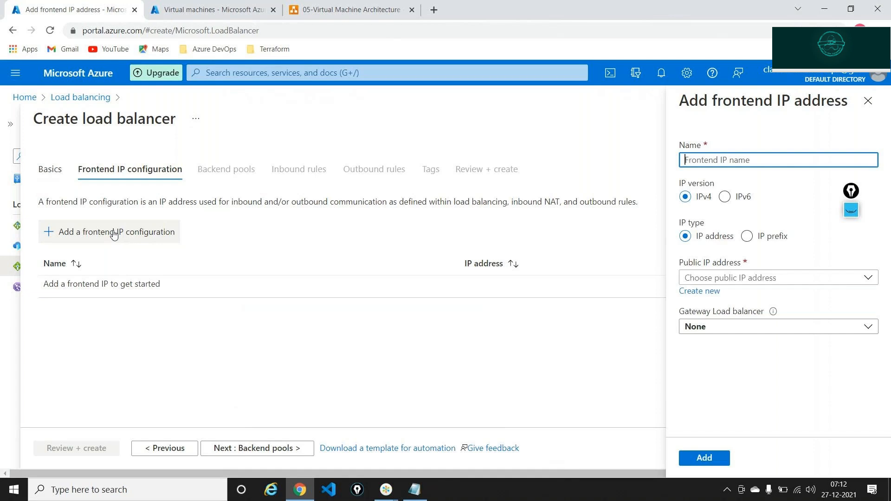
{"action": "type", "text": "n"}
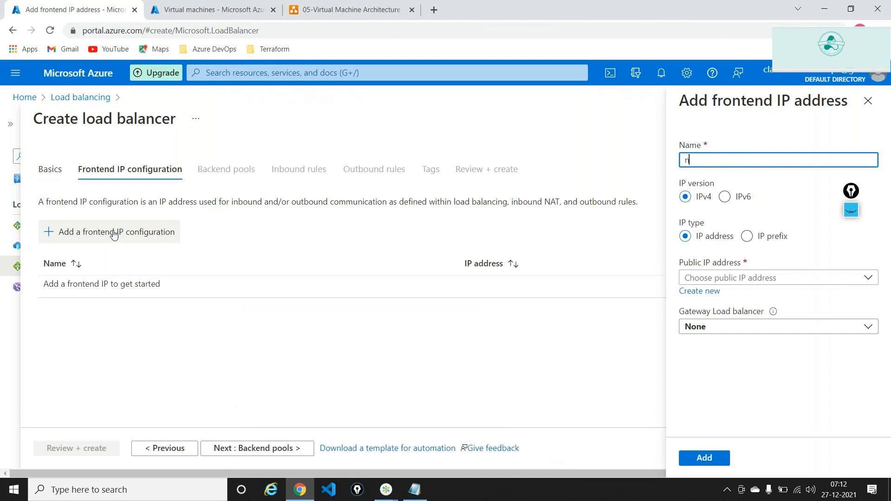
{"action": "type", "text": "eip"}
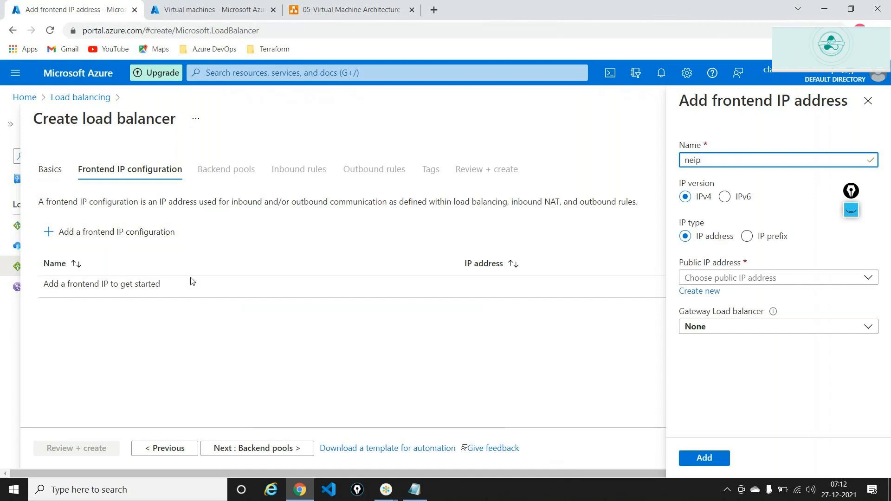
{"action": "left_click", "coordinate": [699, 291]}
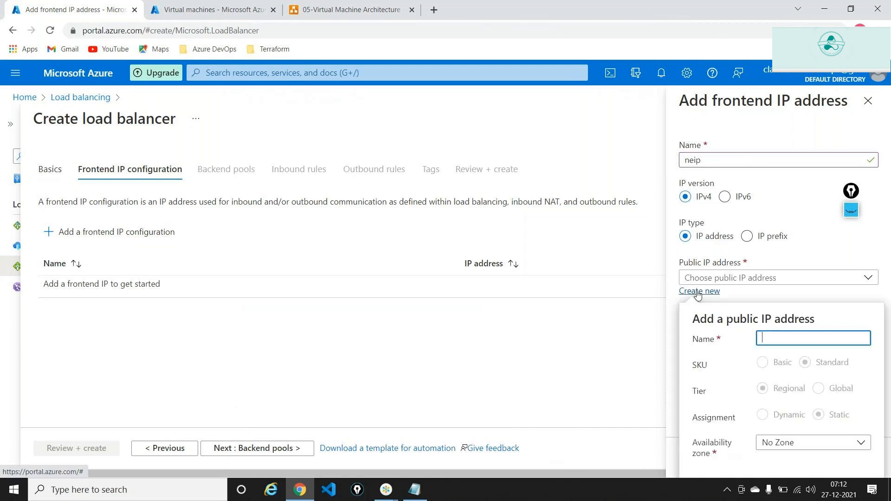
{"action": "type", "text": "neiplb"}
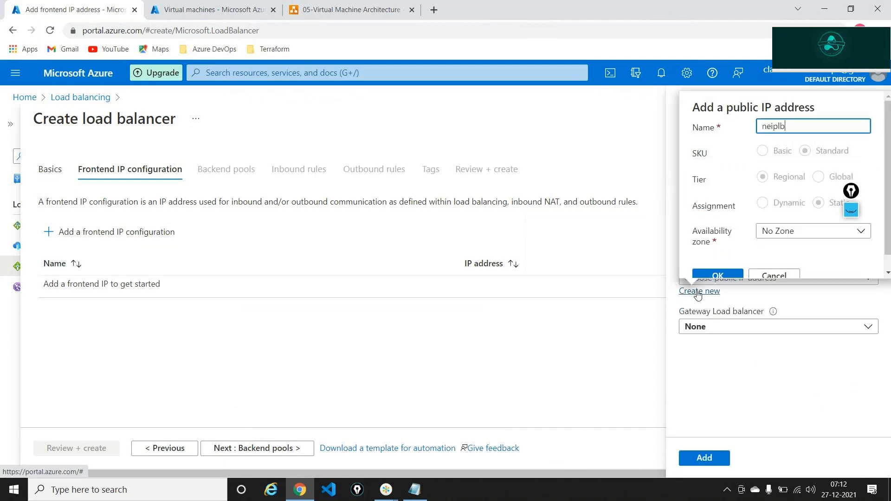
{"action": "scroll", "coordinate": [717, 259], "scroll_direction": "down", "scroll_amount": 1}
{"action": "left_click", "coordinate": [717, 261]}
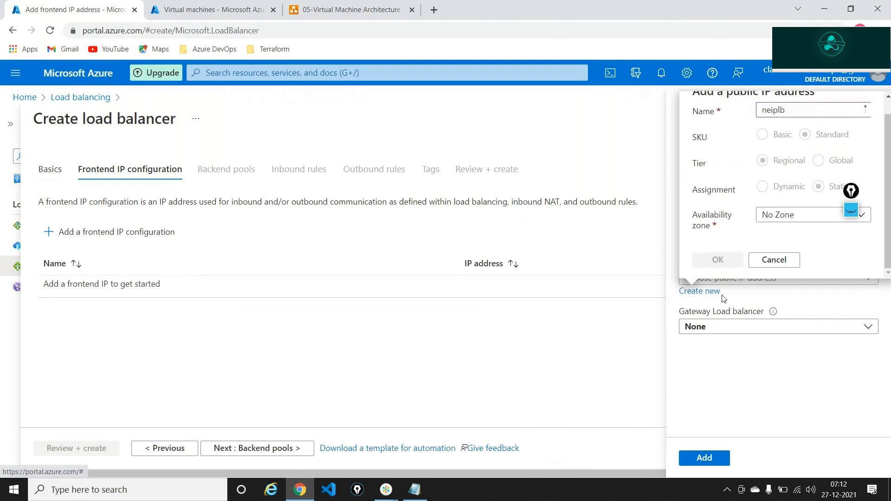
{"action": "left_click", "coordinate": [704, 458]}
{"action": "left_click", "coordinate": [279, 448]}
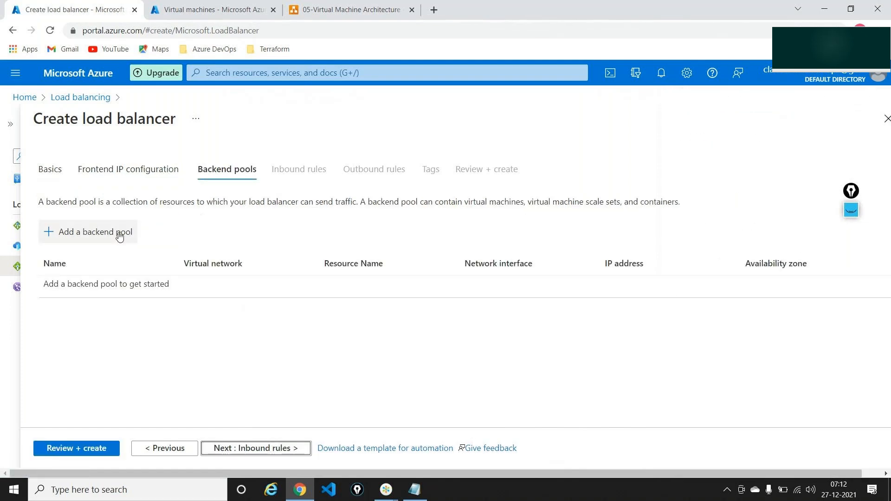
Add backend pool pool-neu on demorgvnet238 containing vm-4 and vm-3
{"action": "left_click", "coordinate": [120, 233]}
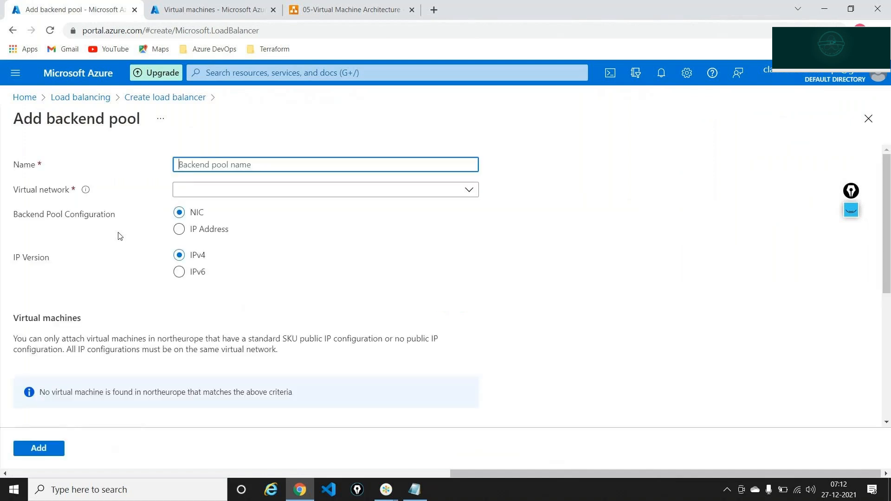
{"action": "type", "text": "pool-neu"}
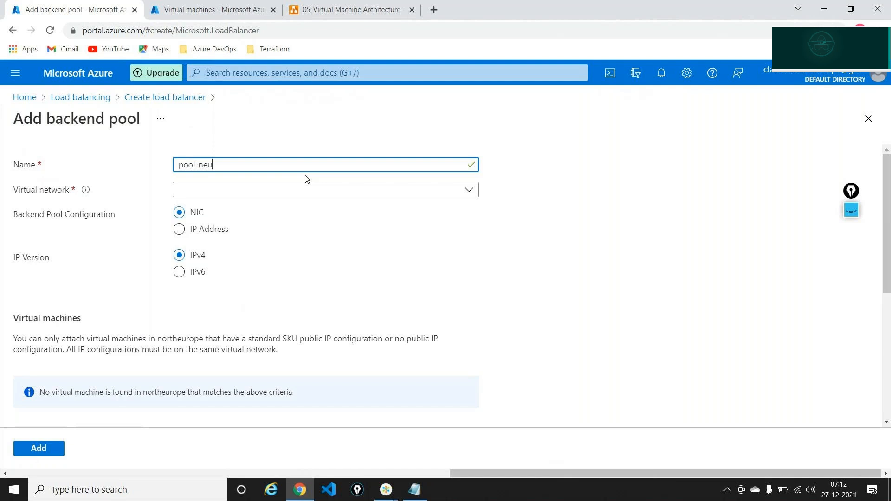
{"action": "left_click", "coordinate": [255, 191]}
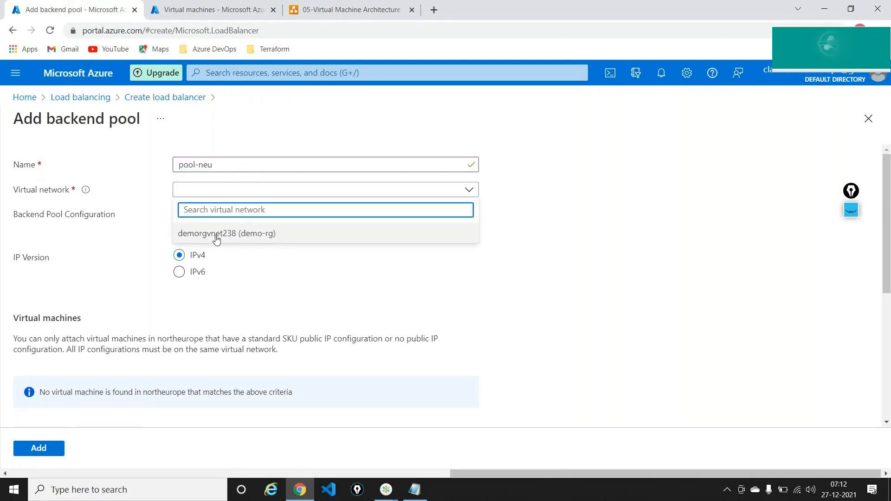
{"action": "left_click", "coordinate": [216, 236]}
{"action": "scroll", "coordinate": [217, 260], "scroll_direction": "down", "scroll_amount": 4}
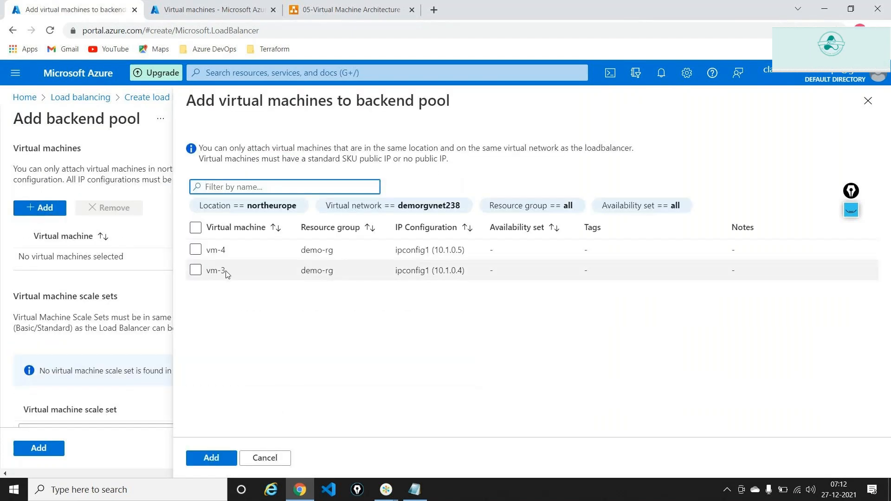
{"action": "left_click", "coordinate": [195, 249]}
{"action": "left_click", "coordinate": [195, 270]}
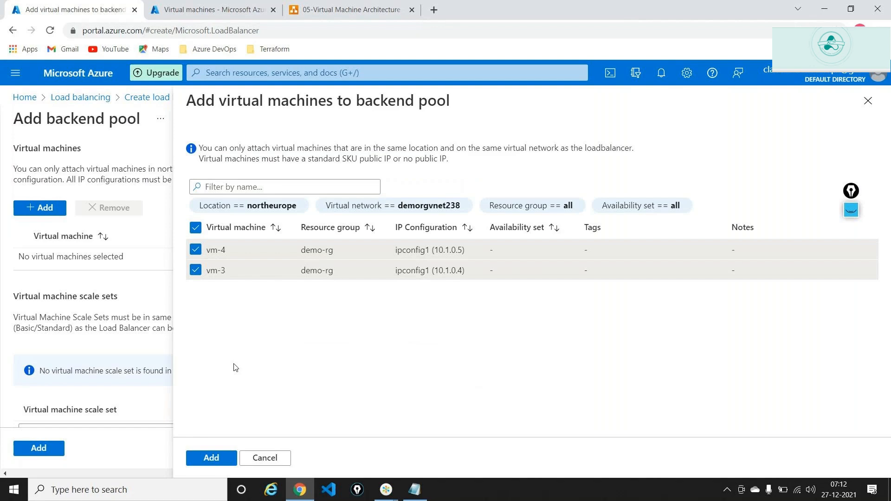
{"action": "left_click", "coordinate": [210, 458]}
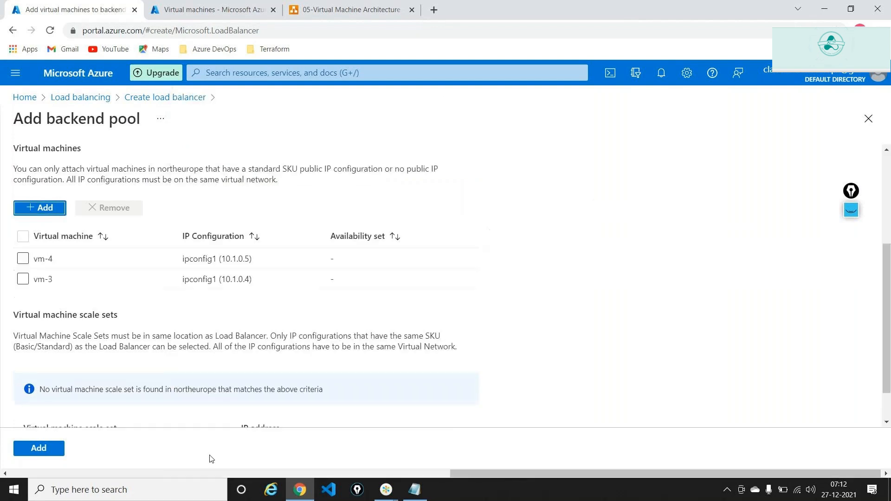
{"action": "left_click", "coordinate": [51, 447]}
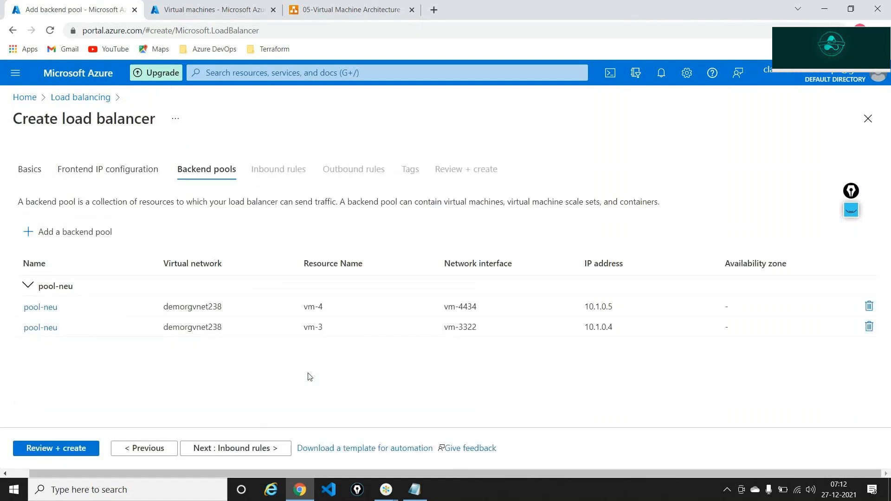
Start a new load balancing rule named rule-neu
{"action": "left_click", "coordinate": [256, 456]}
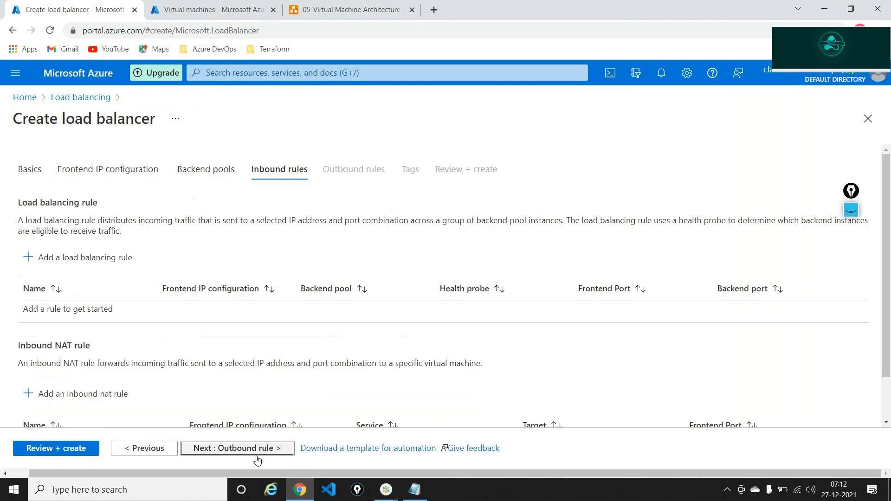
{"action": "left_click", "coordinate": [102, 257]}
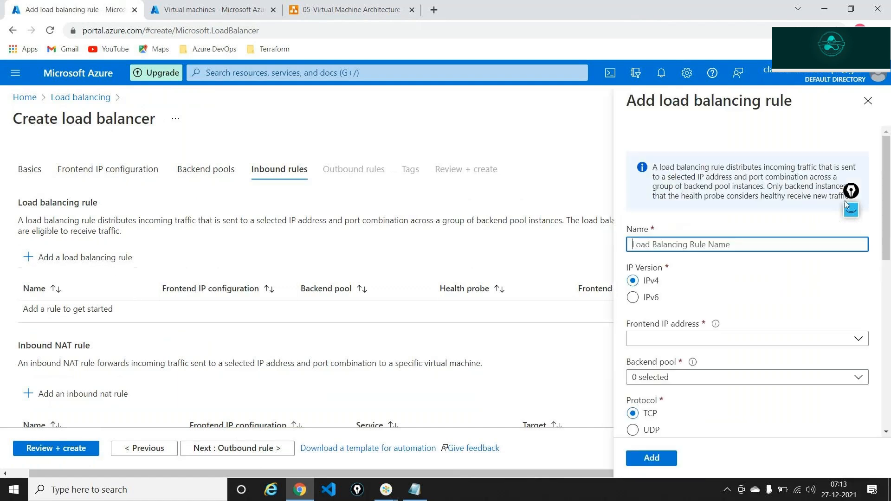
{"action": "left_click_drag", "start_coordinate": [849, 194], "coordinate": [499, 110]}
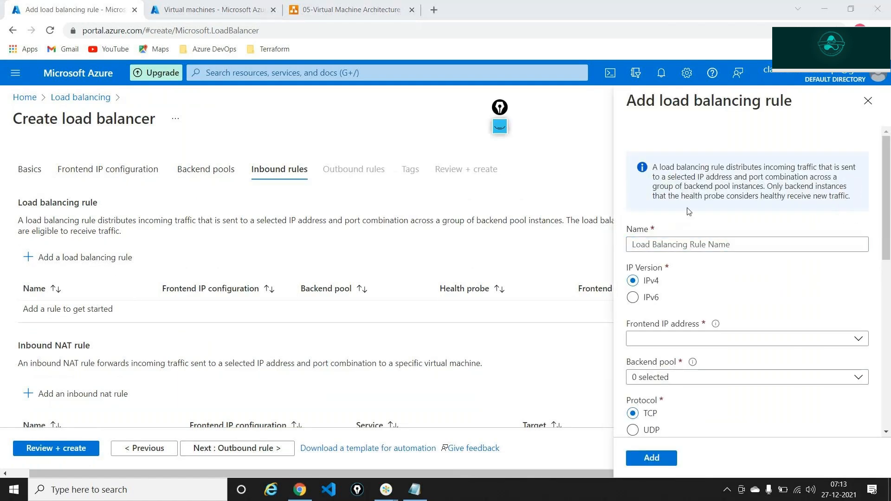
{"action": "left_click", "coordinate": [696, 246]}
{"action": "type", "text": "rule"}
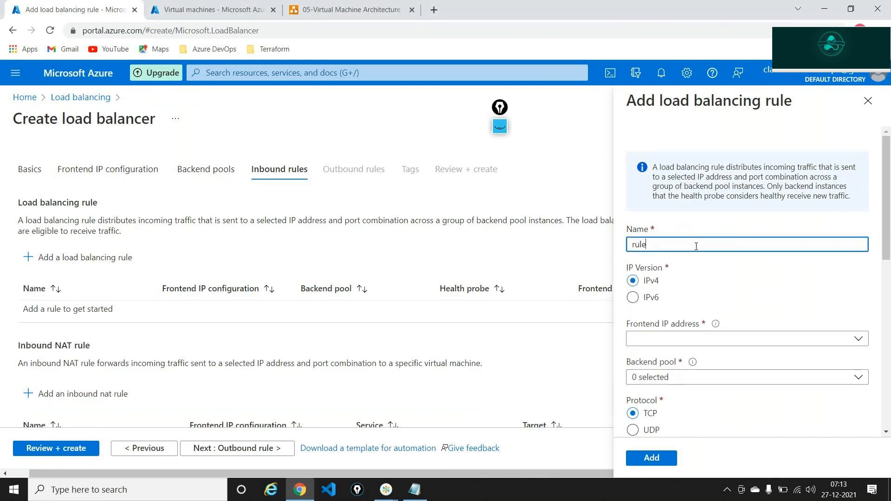
{"action": "type", "text": "-neu"}
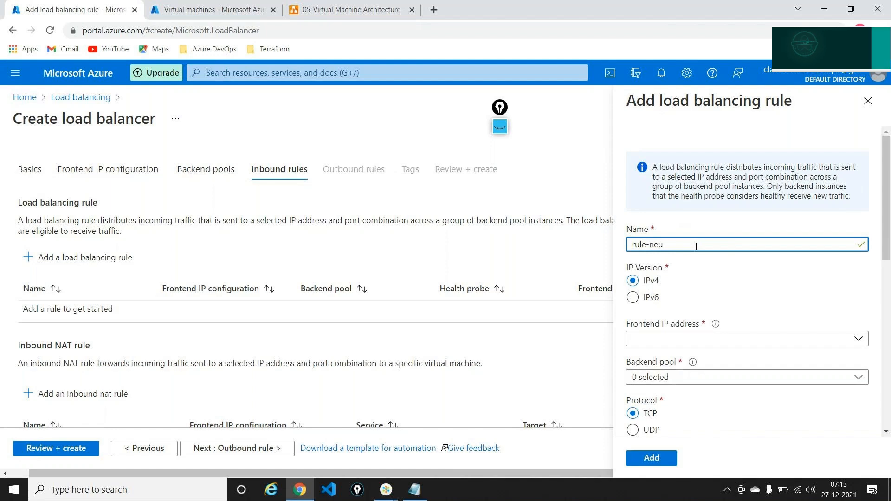
{"action": "scroll", "coordinate": [696, 246], "scroll_direction": "down", "scroll_amount": 2}
Point rule-neu at frontend neip and backend pool pool-neu with port 80
{"action": "left_click", "coordinate": [694, 237]}
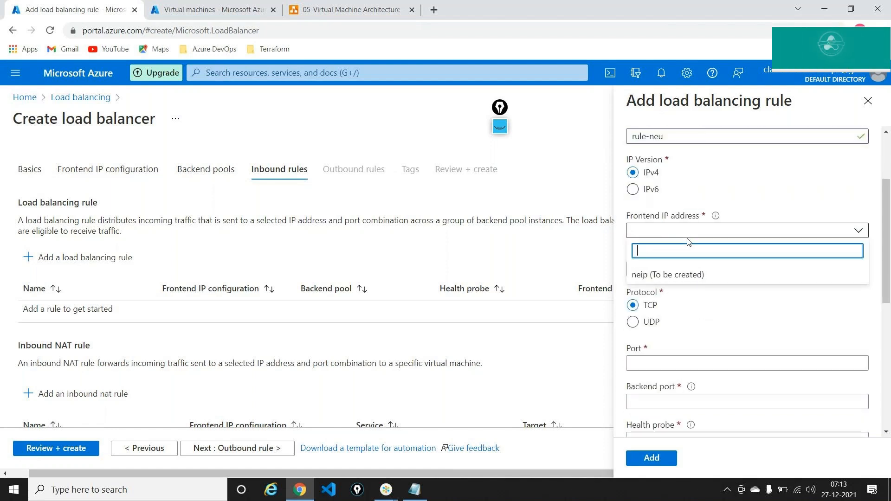
{"action": "left_click", "coordinate": [658, 277]}
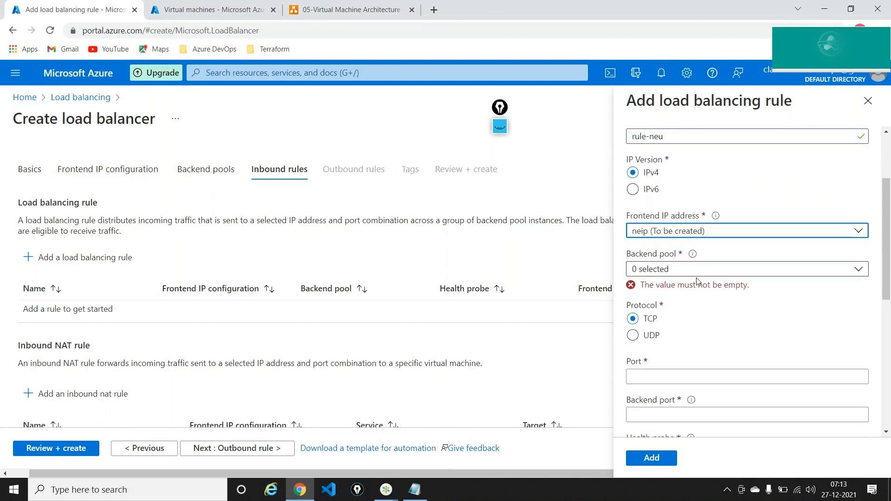
{"action": "left_click", "coordinate": [690, 274]}
{"action": "left_click", "coordinate": [648, 324]}
{"action": "left_click", "coordinate": [705, 362]}
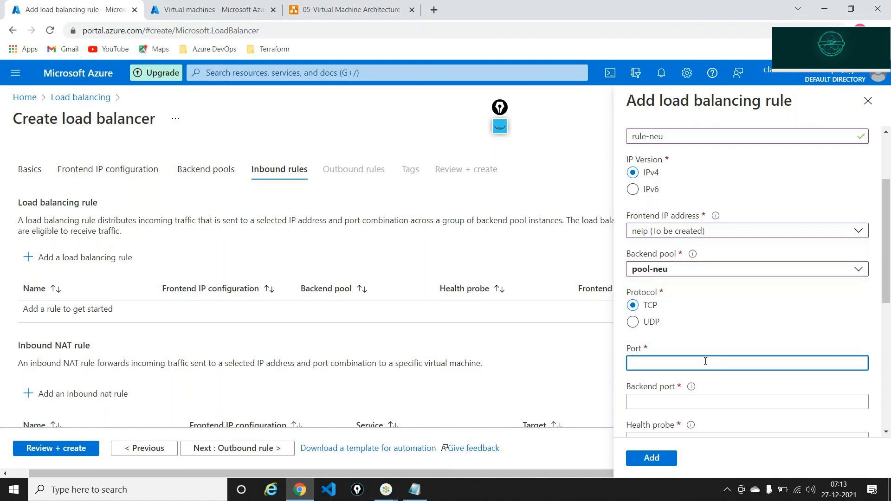
{"action": "type", "text": "80"}
{"action": "key", "text": "Tab"}
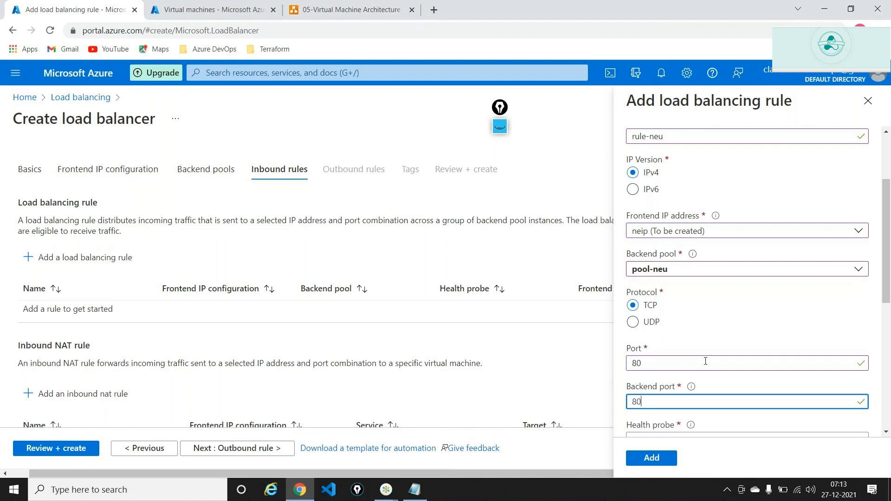
{"action": "scroll", "coordinate": [650, 360], "scroll_direction": "down", "scroll_amount": 6}
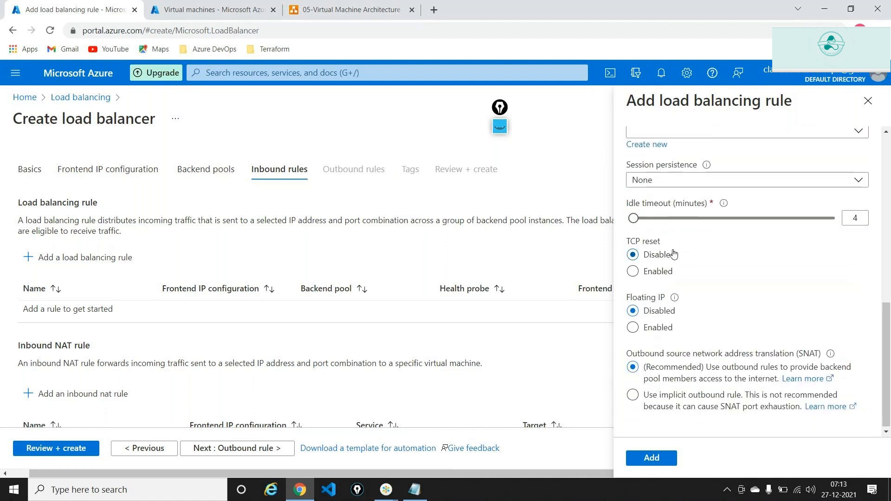
{"action": "scroll", "coordinate": [674, 253], "scroll_direction": "up", "scroll_amount": 2}
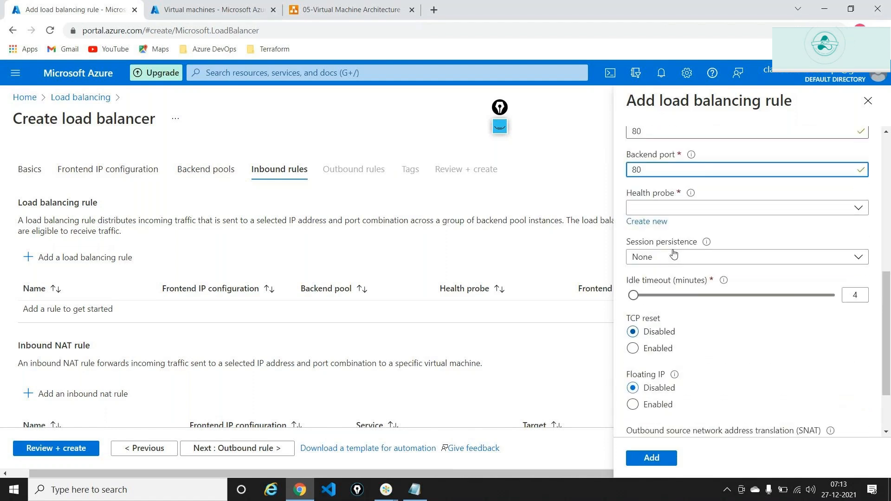
Create TCP health probe ne-hp for the rule and add rule-neu
{"action": "left_click", "coordinate": [675, 220]}
{"action": "type", "text": "ne"}
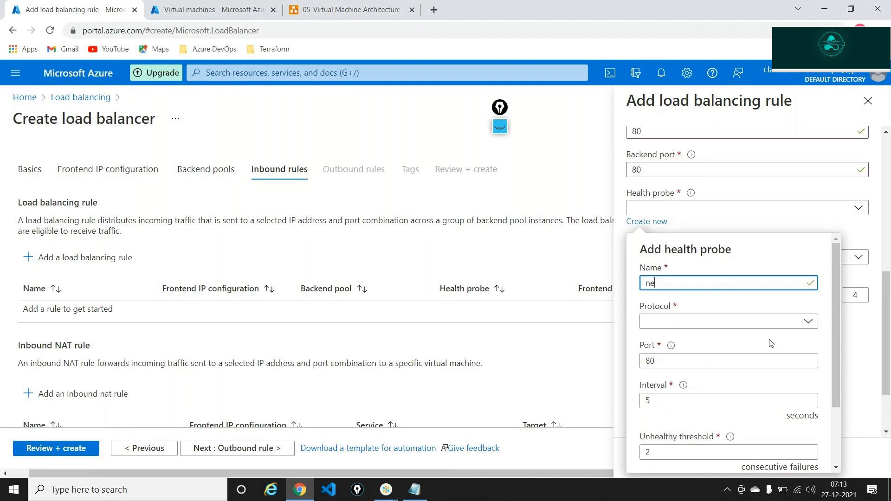
{"action": "type", "text": "-hp"}
{"action": "left_click", "coordinate": [757, 325]}
{"action": "left_click", "coordinate": [674, 341]}
{"action": "scroll", "coordinate": [738, 358], "scroll_direction": "down", "scroll_amount": 3}
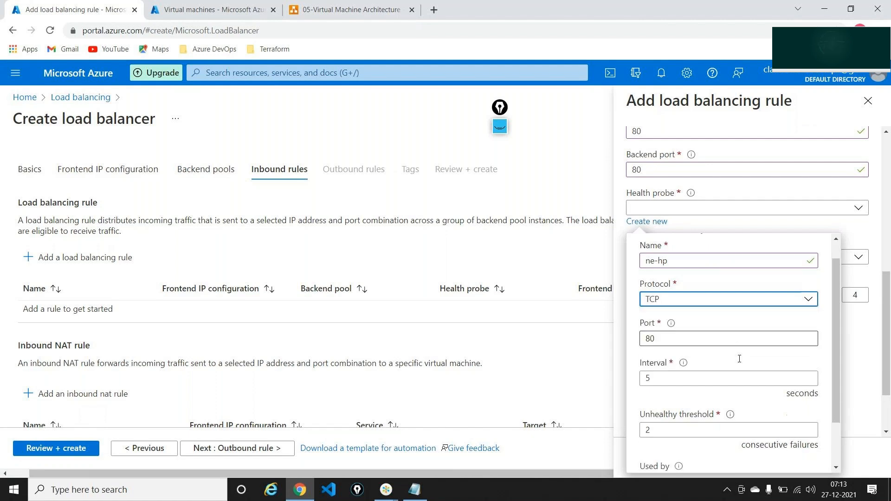
{"action": "left_click", "coordinate": [665, 454]}
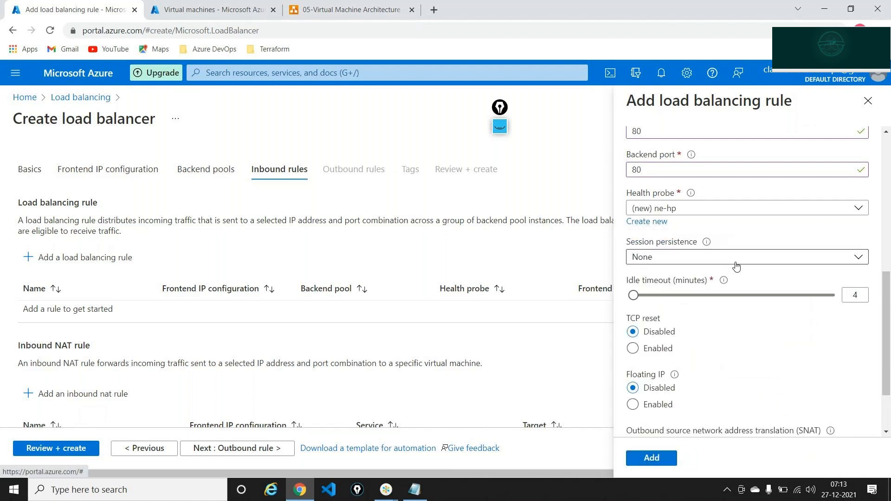
{"action": "scroll", "coordinate": [651, 456], "scroll_direction": "down", "scroll_amount": 3}
{"action": "left_click", "coordinate": [652, 457]}
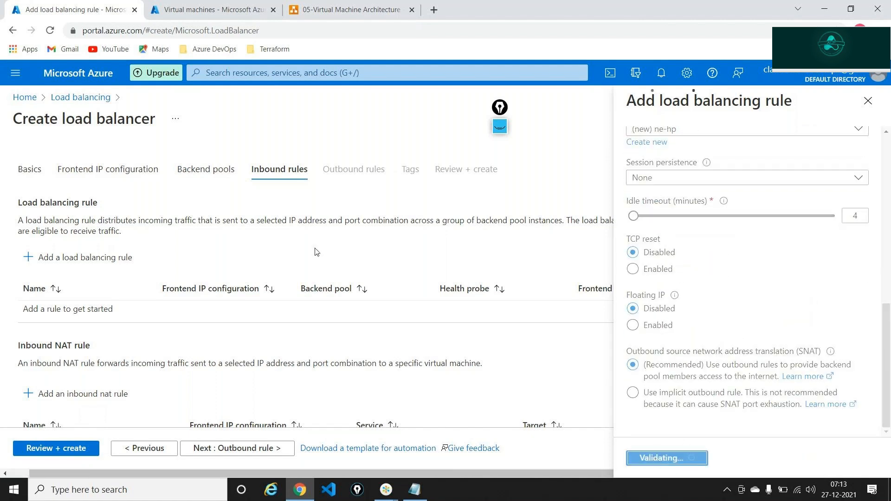
Create the validated northeurope-lb in demo-rg, then glance at the diagram and virtual machines tabs
{"action": "left_click", "coordinate": [65, 453]}
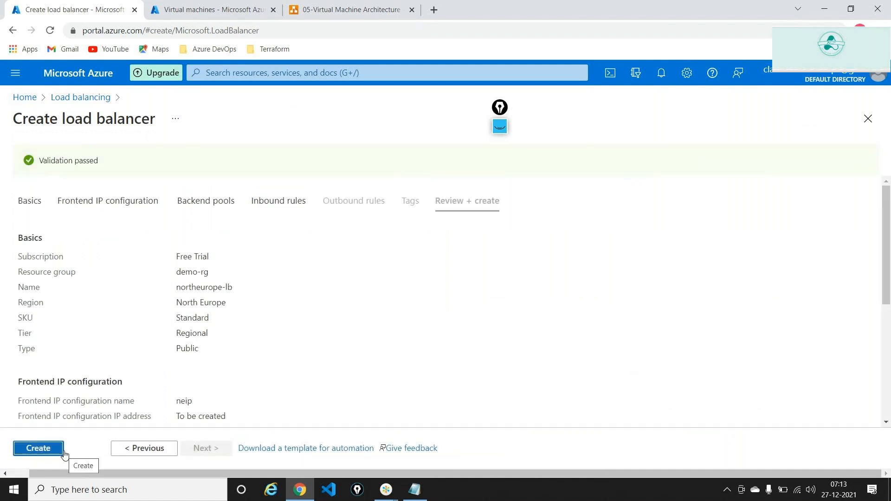
{"action": "left_click", "coordinate": [55, 450]}
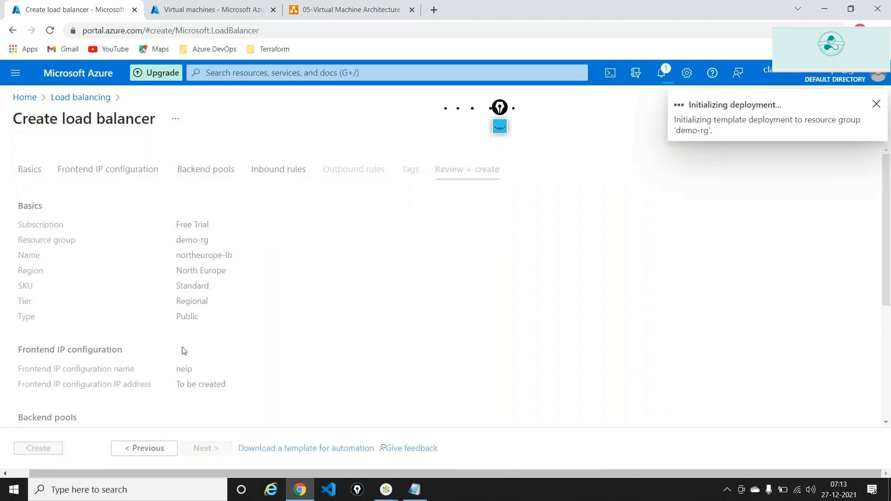
{"action": "left_click", "coordinate": [348, 9]}
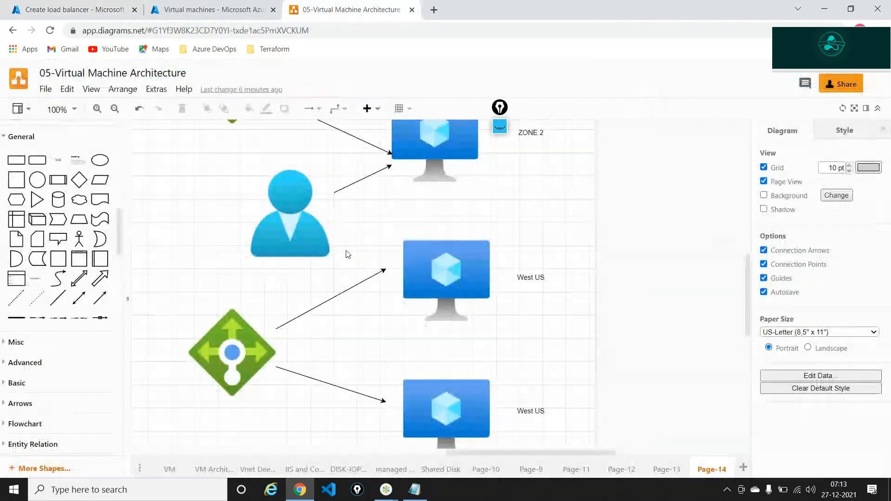
{"action": "scroll", "coordinate": [412, 252], "scroll_direction": "up", "scroll_amount": 1}
{"action": "scroll", "coordinate": [412, 253], "scroll_direction": "up", "scroll_amount": 2}
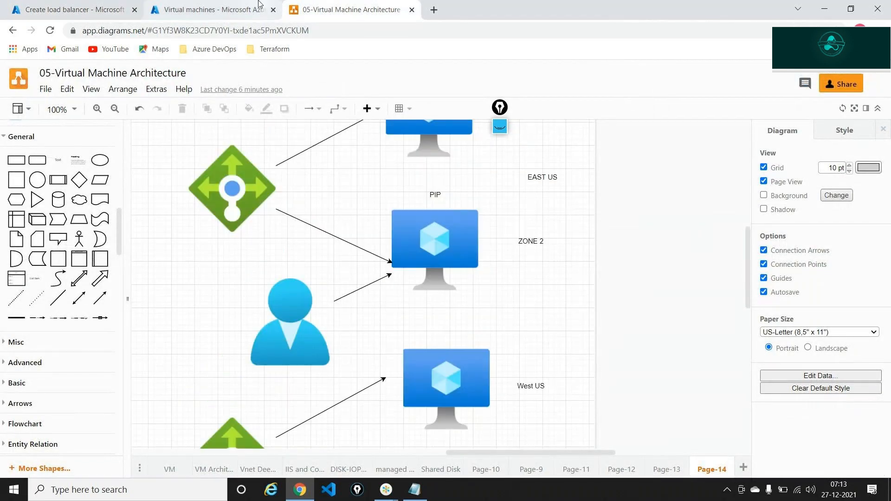
{"action": "key", "text": "ctrl+shift+Tab"}
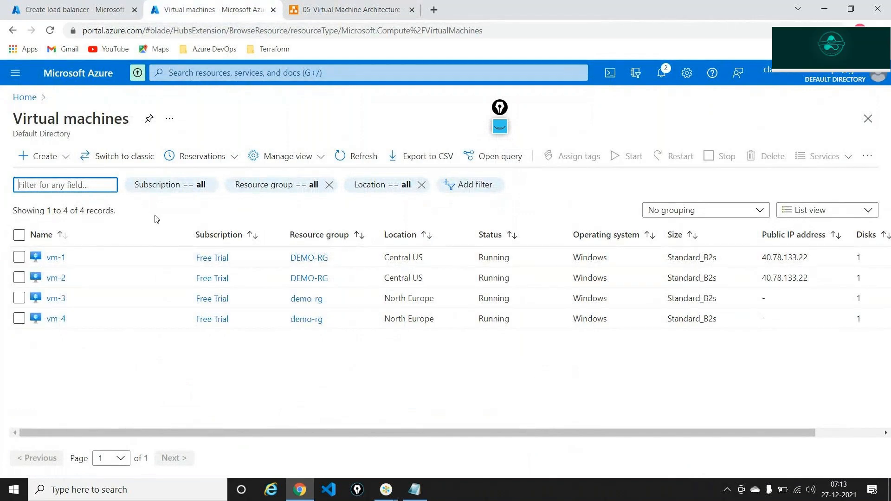
{"action": "left_click", "coordinate": [76, 9]}
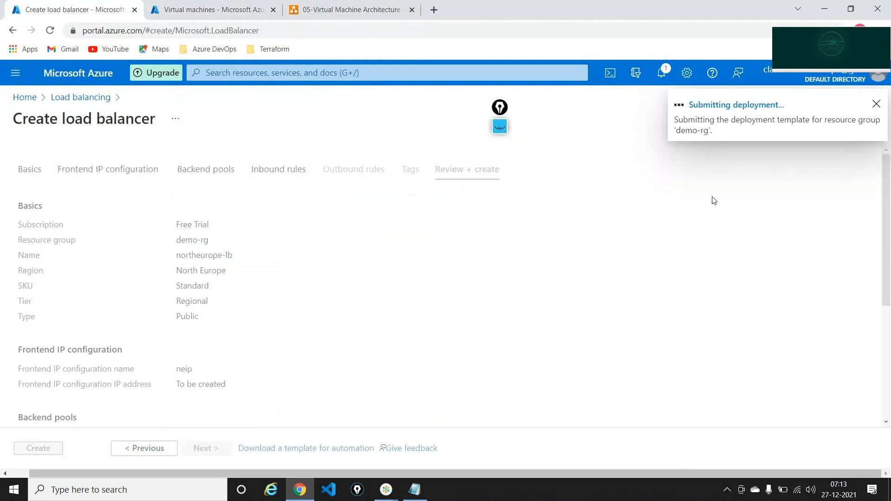
{"action": "left_click", "coordinate": [234, 4]}
Copy frontend IP 40.78.133.22 from centralus-lb's Frontend IP configuration and open a blank browser tab
{"action": "left_click", "coordinate": [31, 98]}
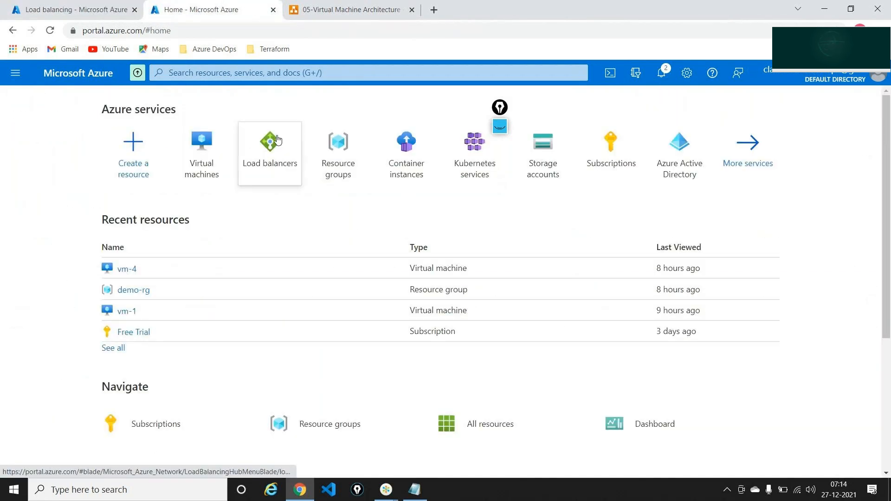
{"action": "left_click", "coordinate": [276, 140]}
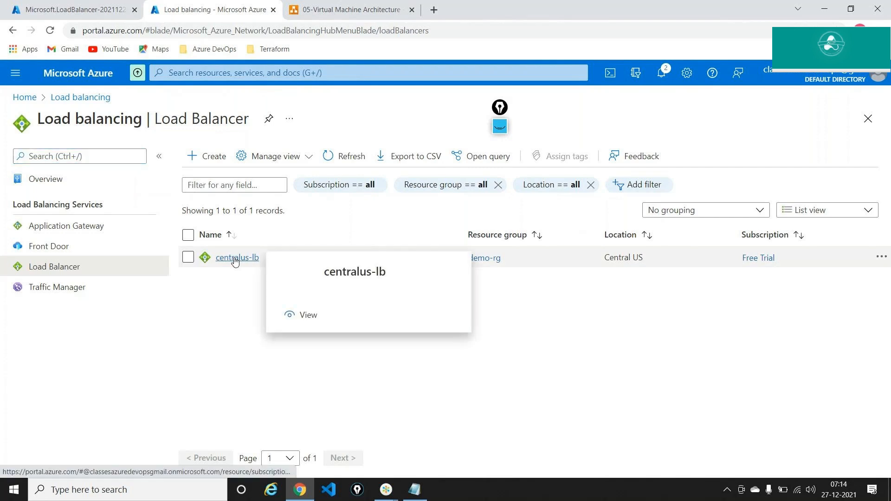
{"action": "left_click", "coordinate": [235, 257]}
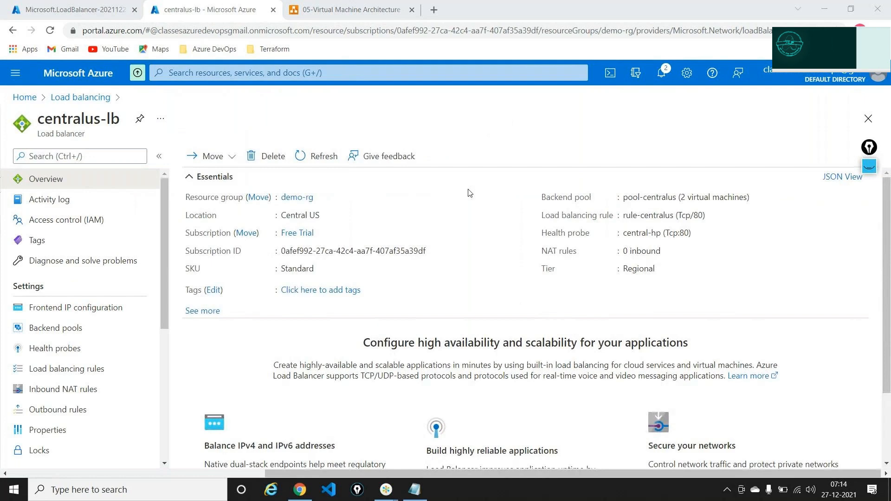
{"action": "left_click", "coordinate": [75, 307]}
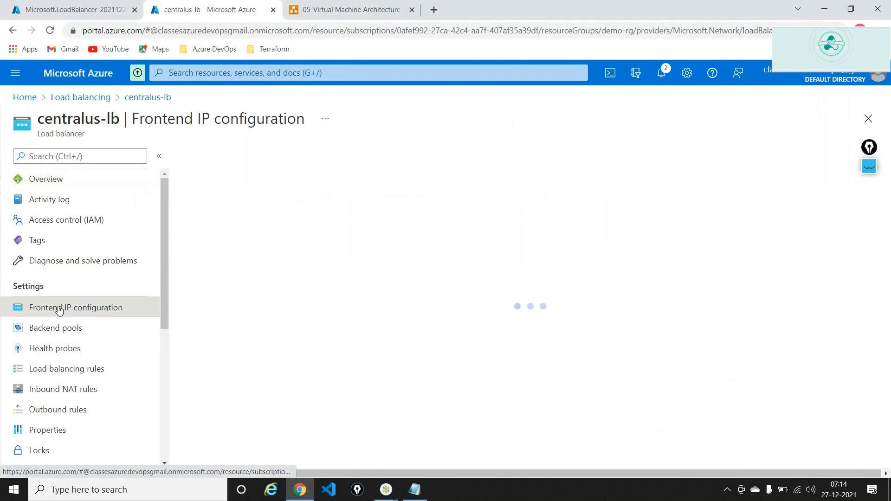
{"action": "left_click_drag", "start_coordinate": [415, 234], "coordinate": [460, 233]}
{"action": "key", "text": "ctrl+c"}
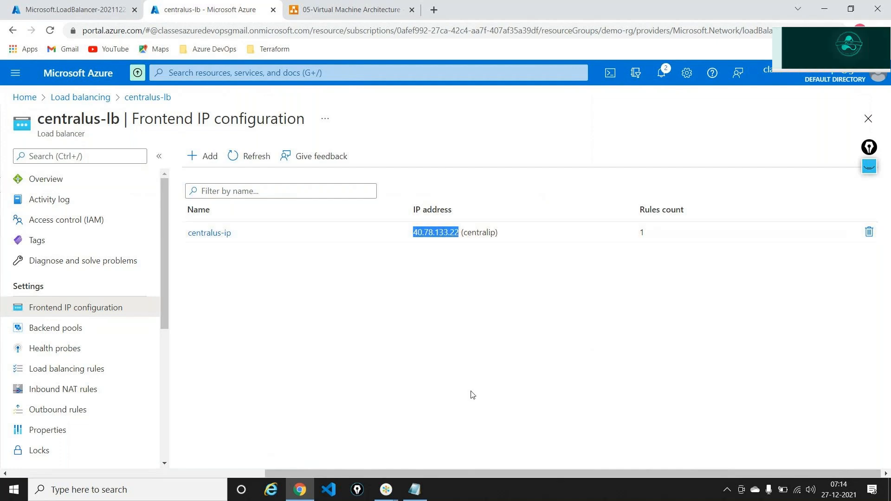
{"action": "left_click", "coordinate": [433, 9]}
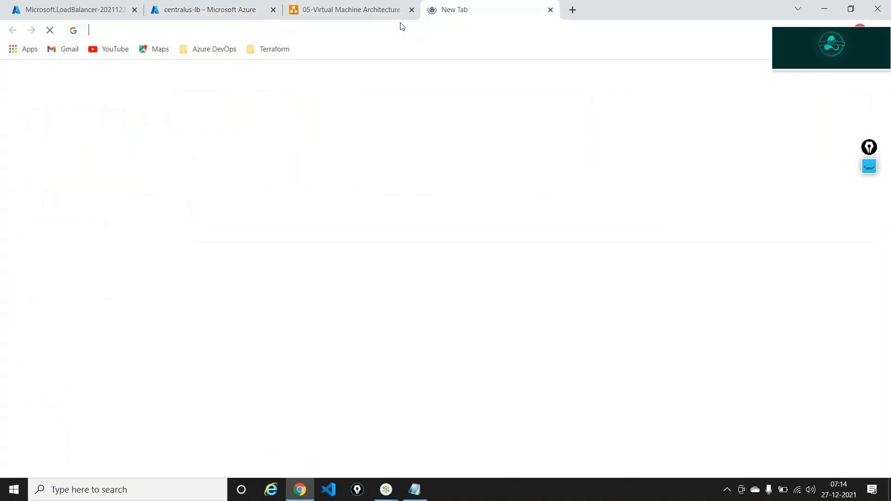
{"action": "left_click", "coordinate": [402, 27]}
Browse to 40.78.133.22, then load 40.78.133.22/default.html through the load balancer
{"action": "key", "text": "ctrl+v"}
{"action": "key", "text": "Return"}
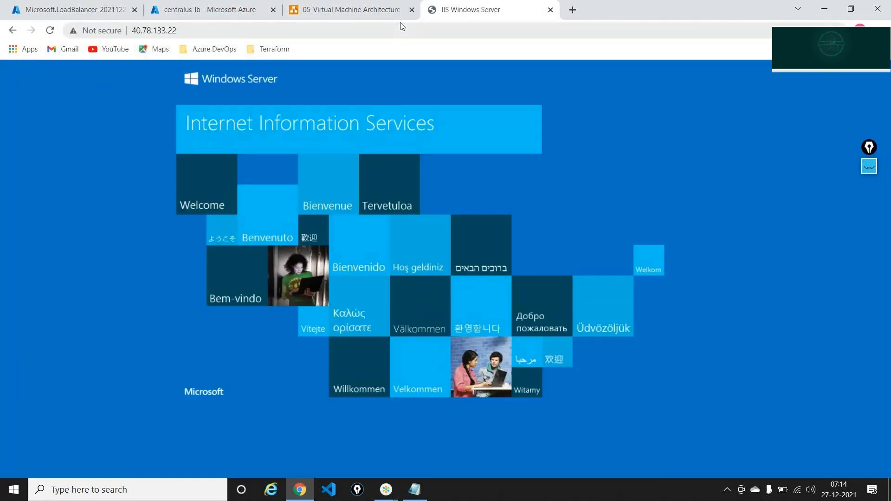
{"action": "left_click", "coordinate": [402, 26]}
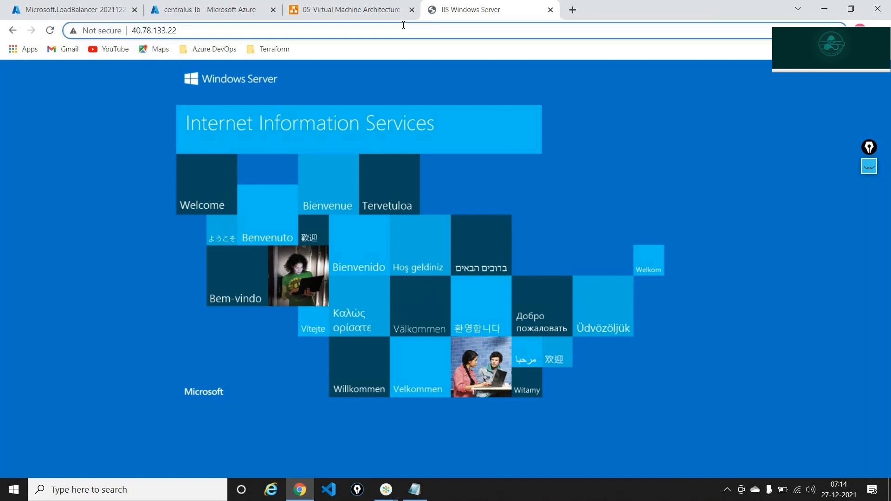
{"action": "type", "text": "/"}
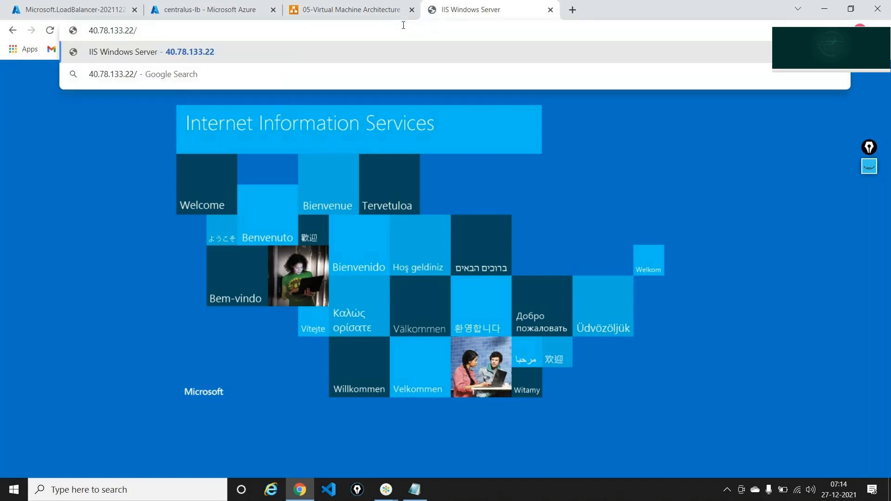
{"action": "type", "text": "default."}
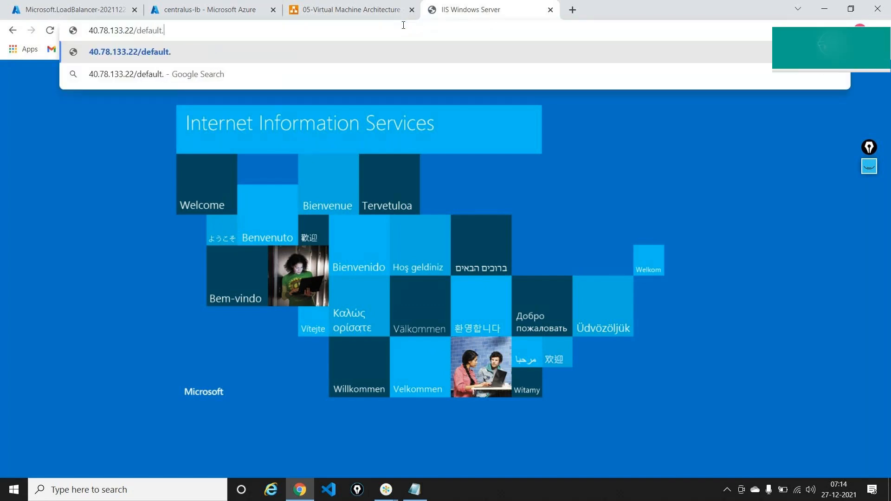
{"action": "type", "text": "html"}
{"action": "key", "text": "Return"}
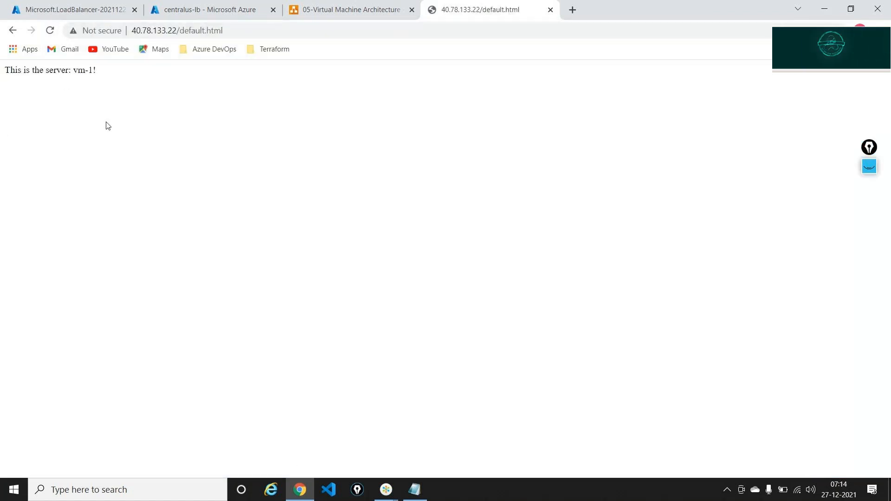
Open default.html in another tab at 200% zoom and reload repeatedly to alternate vm-1 and vm-2
{"action": "left_click", "coordinate": [235, 31]}
{"action": "key", "text": "ctrl+c"}
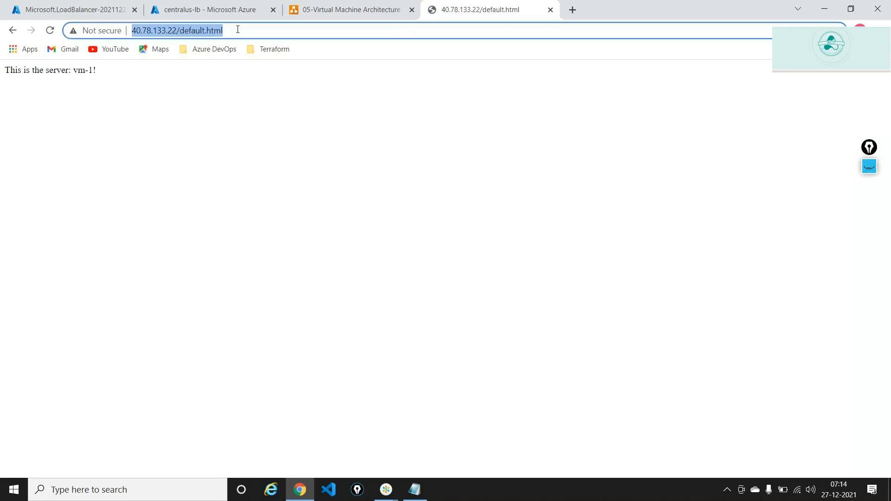
{"action": "left_click", "coordinate": [572, 10]}
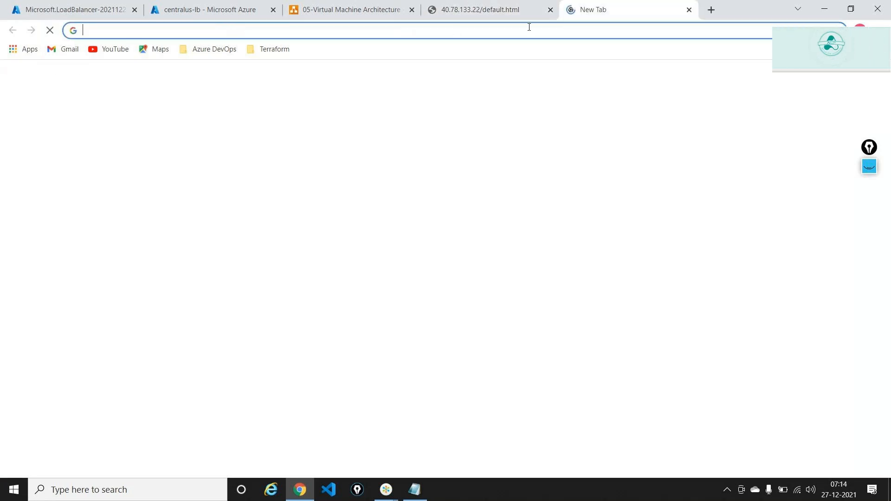
{"action": "key", "text": "ctrl+v"}
{"action": "key", "text": "Return"}
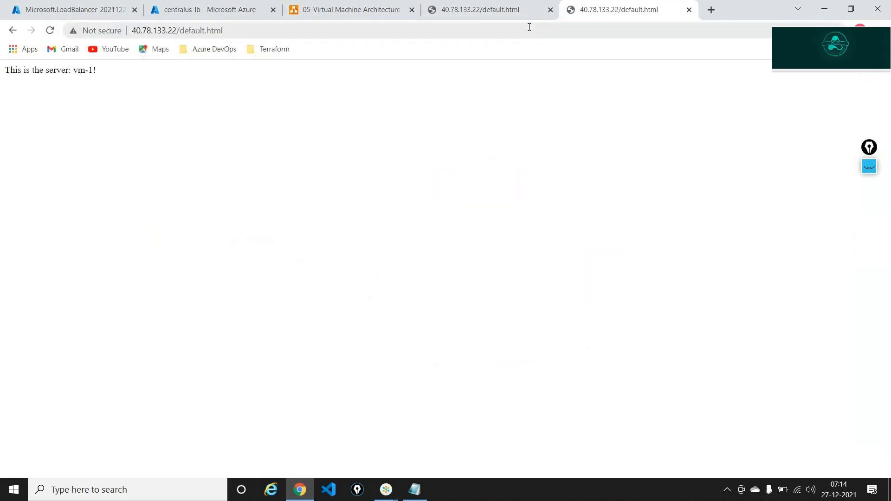
{"action": "key", "text": "F5"}
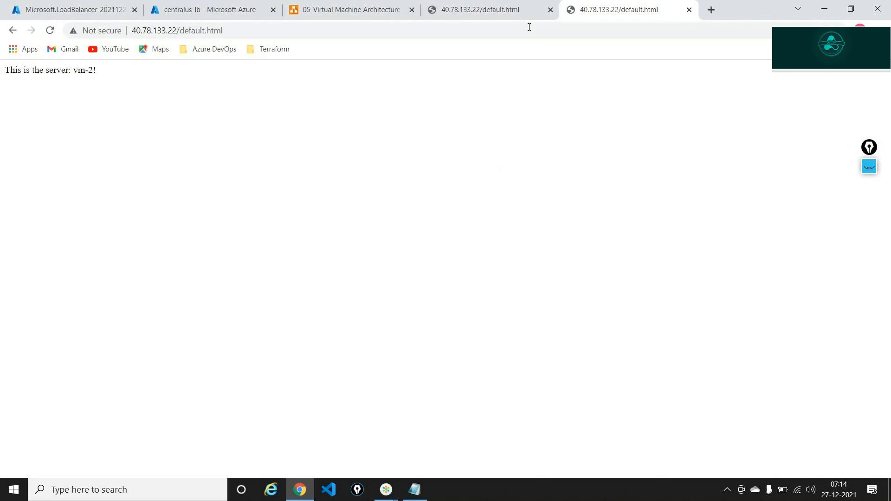
{"action": "key", "text": "ctrl+plus"}
{"action": "key", "text": "ctrl+plus"}
{"action": "key", "text": "ctrl+plus"}
{"action": "key", "text": "ctrl+plus"}
{"action": "key", "text": "ctrl+plus"}
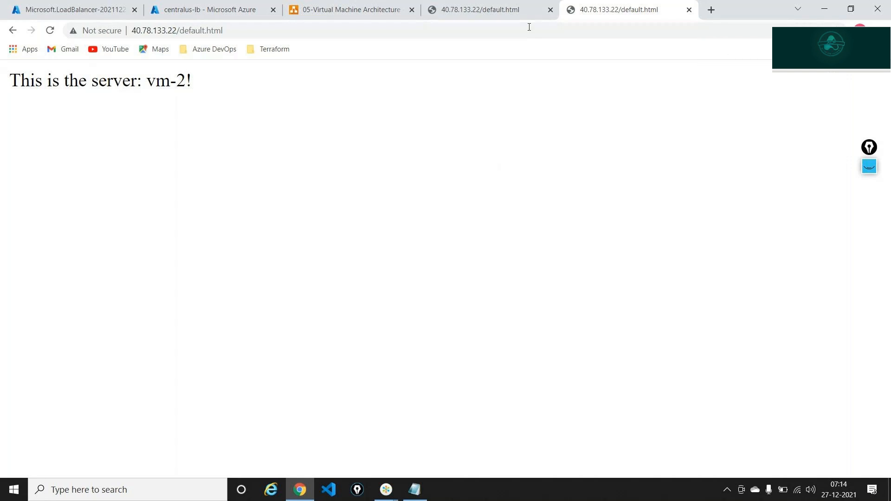
{"action": "left_click", "coordinate": [529, 27]}
{"action": "key", "text": "Return"}
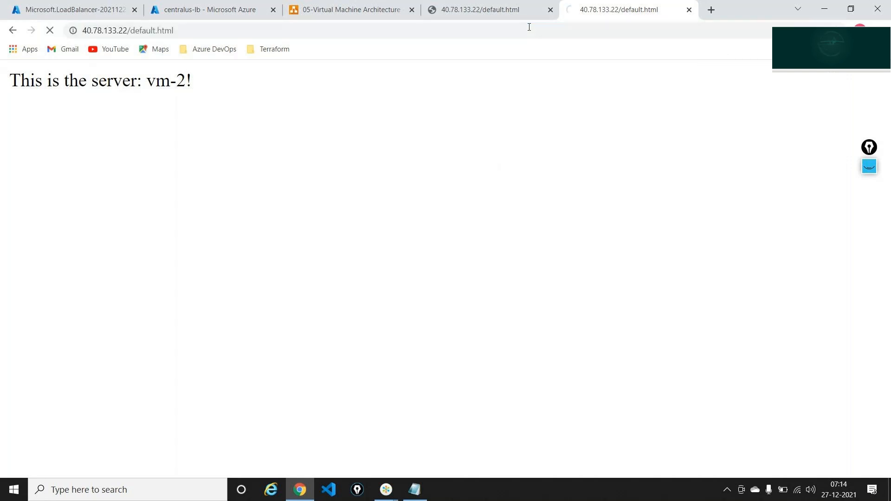
{"action": "left_click", "coordinate": [529, 27]}
{"action": "key", "text": "Return"}
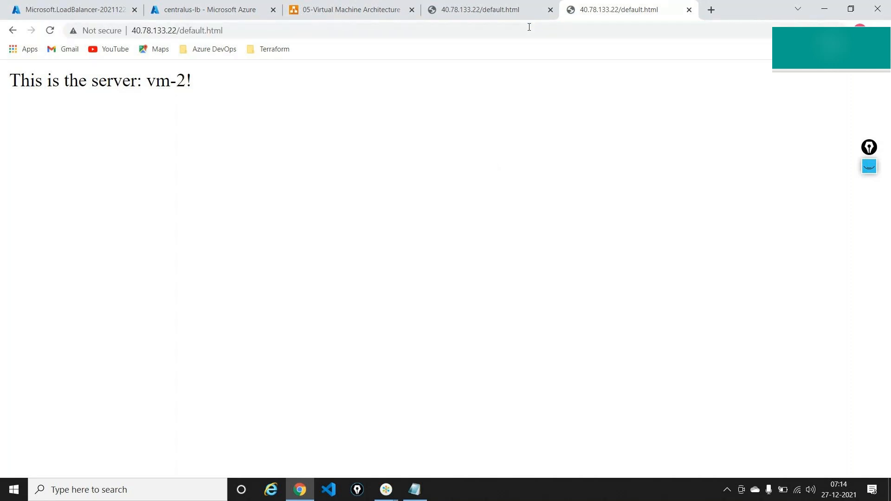
{"action": "left_click", "coordinate": [331, 6]}
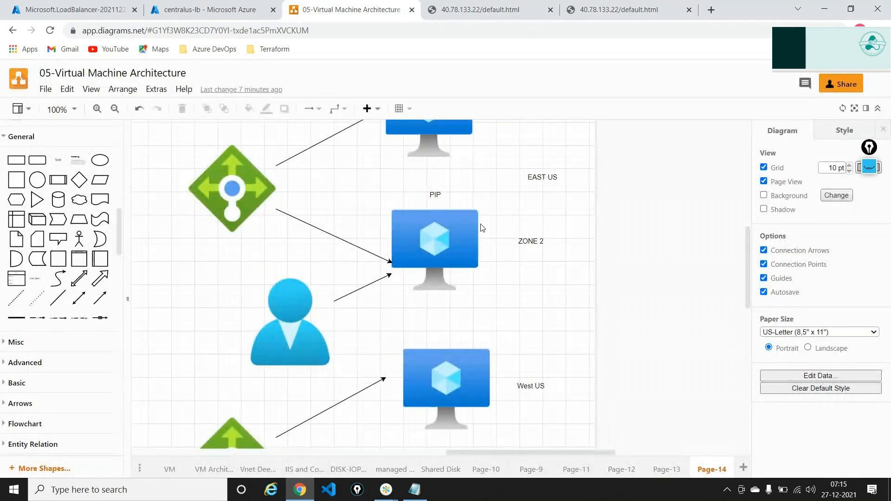
With the highlighter, sketch a stick-figure user to the left of the load balancer
{"action": "scroll", "coordinate": [482, 227], "scroll_direction": "up", "scroll_amount": 3}
{"action": "scroll", "coordinate": [482, 227], "scroll_direction": "up", "scroll_amount": 1}
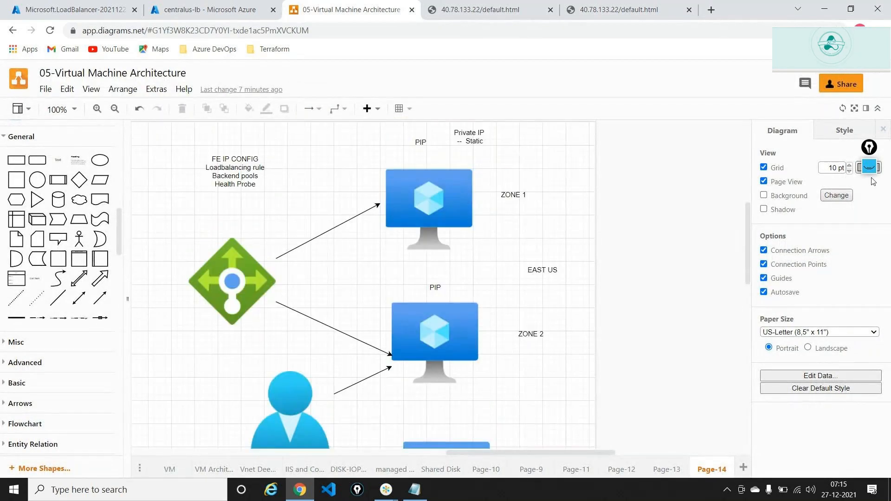
{"action": "left_click", "coordinate": [869, 194]}
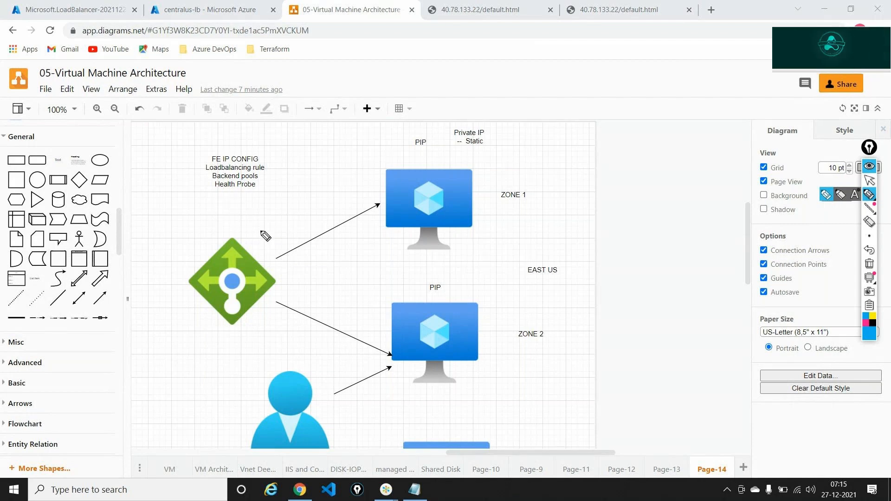
{"action": "left_click_drag", "start_coordinate": [159, 260], "coordinate": [165, 288]}
{"action": "mouse_move", "coordinate": [163, 275]}
{"action": "left_mouse_down"}
{"action": "mouse_move", "coordinate": [155, 283]}
{"action": "mouse_move", "coordinate": [174, 282]}
{"action": "left_mouse_up"}
{"action": "left_click_drag", "start_coordinate": [160, 286], "coordinate": [157, 299]}
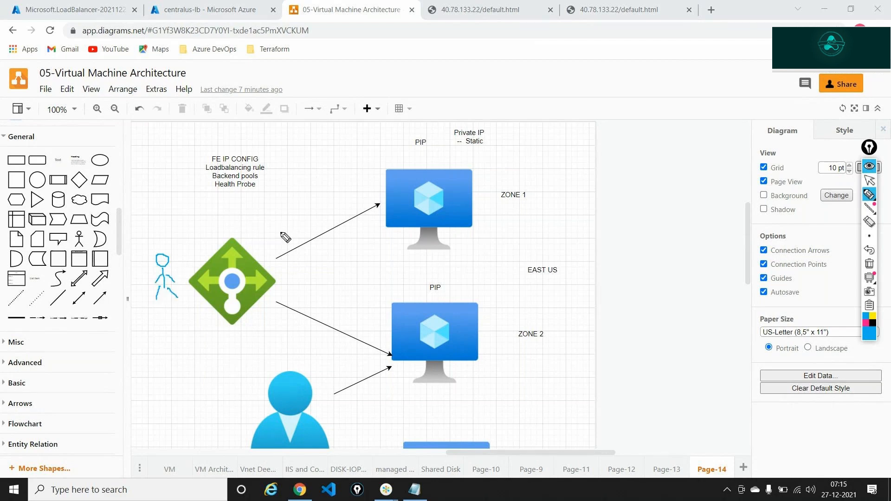
Draw an arrow toward the Zone 1 VM and handwrite a VM note near Private IP
{"action": "left_click_drag", "start_coordinate": [280, 232], "coordinate": [360, 195]}
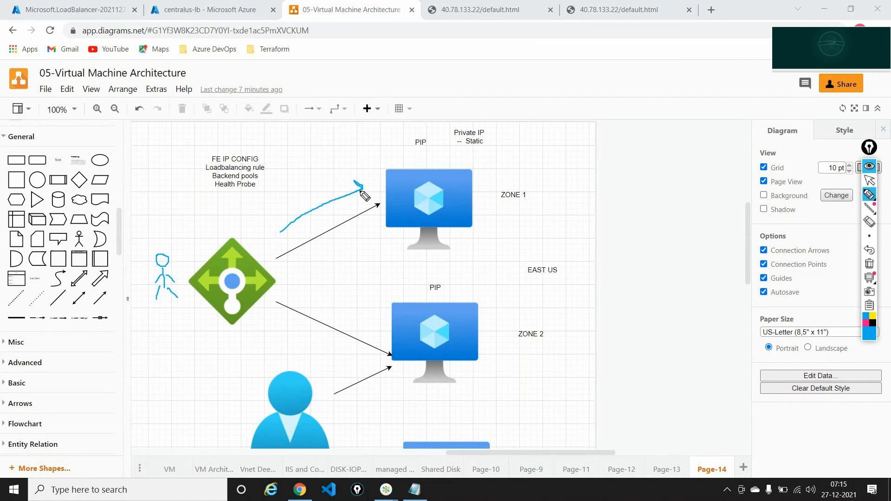
{"action": "left_click_drag", "start_coordinate": [496, 153], "coordinate": [538, 153]}
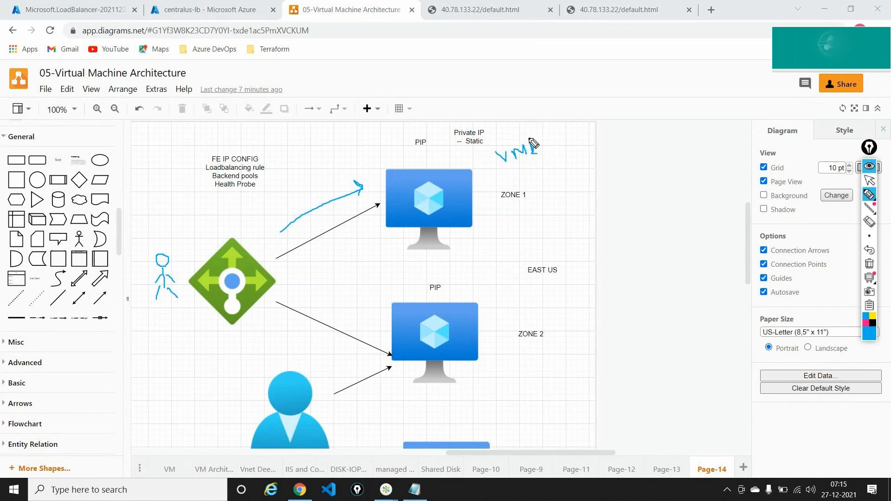
{"action": "left_click_drag", "start_coordinate": [531, 148], "coordinate": [549, 141]}
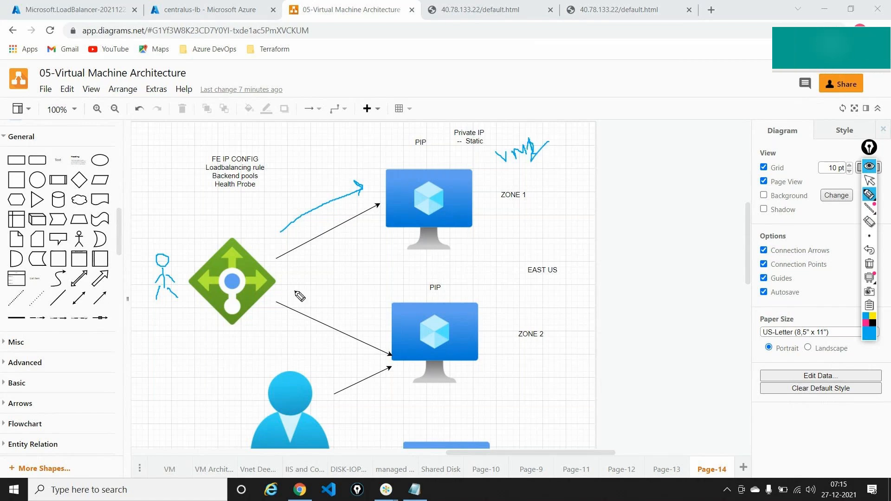
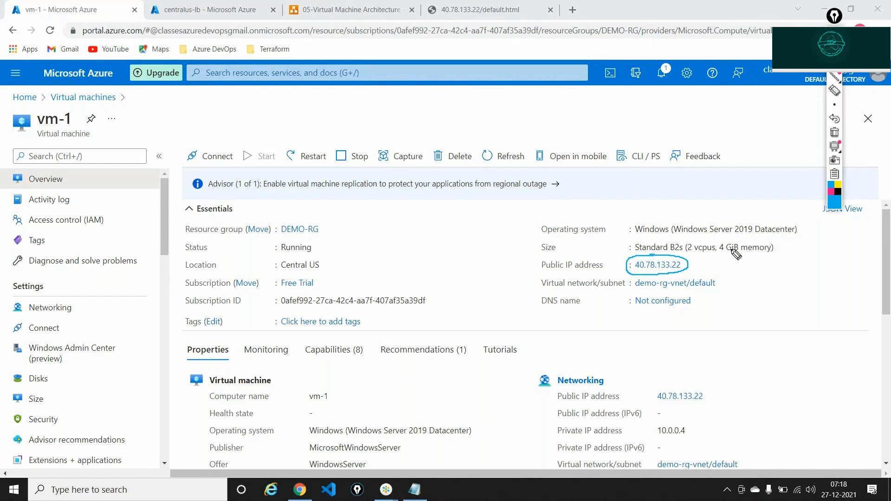
Clear the ink annotations and open vm-2 from the Virtual machines list
{"action": "left_click", "coordinate": [834, 133]}
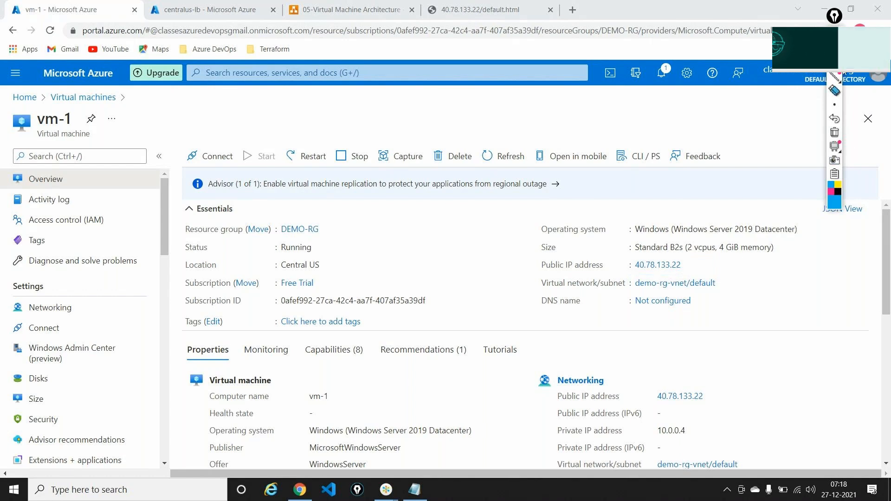
{"action": "left_click", "coordinate": [835, 16]}
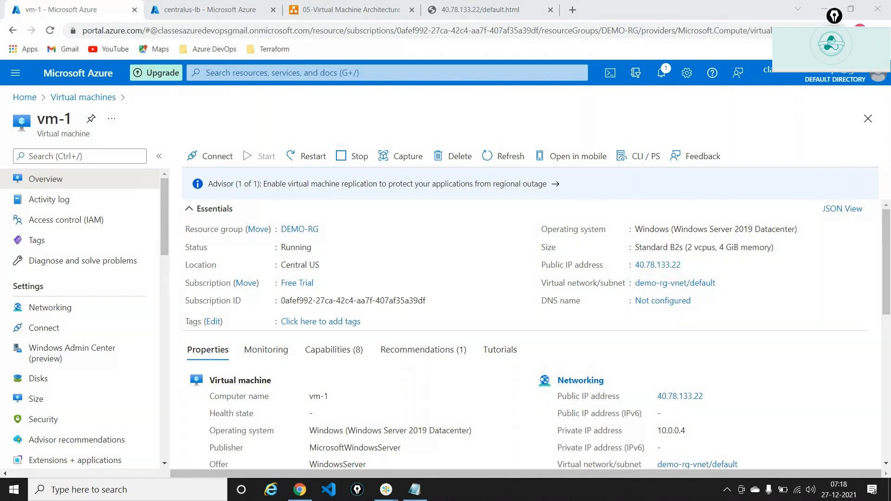
{"action": "left_click", "coordinate": [84, 95]}
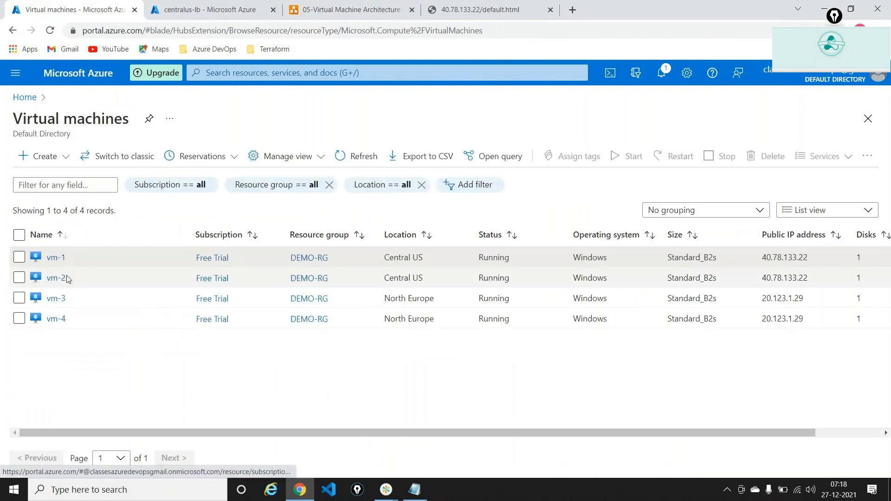
{"action": "left_click", "coordinate": [61, 280]}
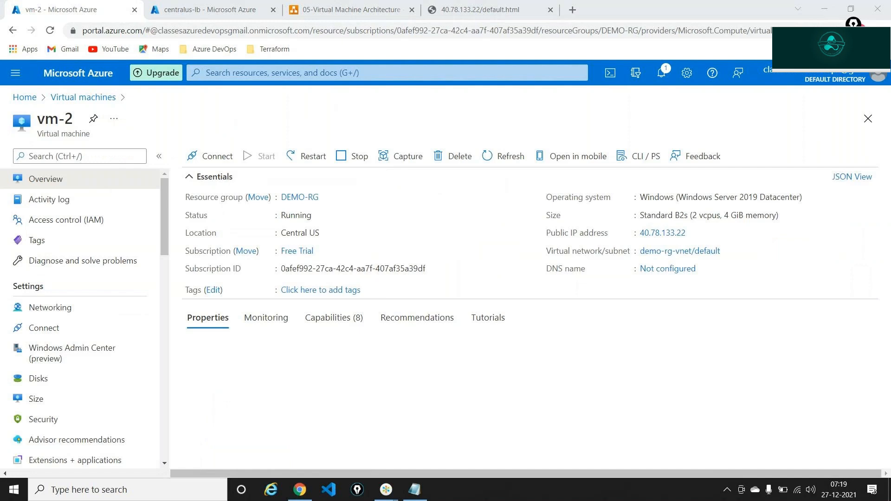
Circle vm-2's public IP, then go to centralus-lb's frontend IP configuration (40.78.133.22)
{"action": "left_click", "coordinate": [853, 23]}
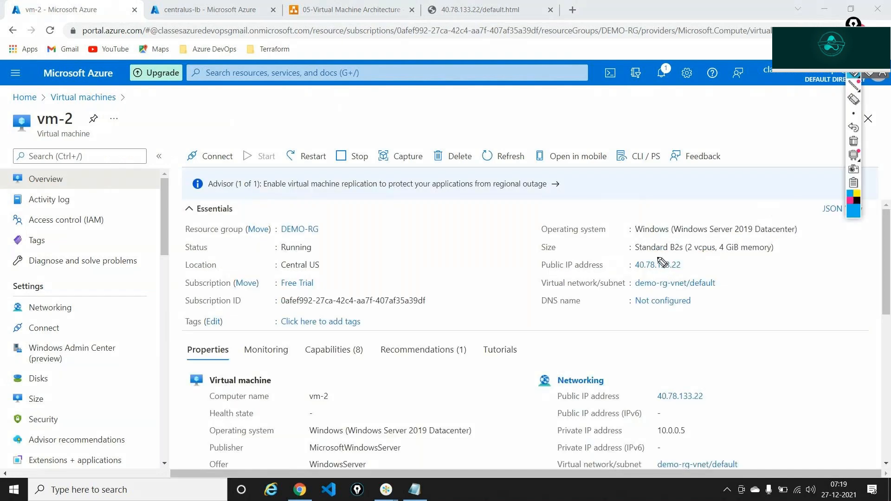
{"action": "mouse_move", "coordinate": [662, 263]}
{"action": "left_mouse_down"}
{"action": "mouse_move", "coordinate": [633, 262]}
{"action": "mouse_move", "coordinate": [639, 276]}
{"action": "mouse_move", "coordinate": [693, 271]}
{"action": "mouse_move", "coordinate": [673, 262]}
{"action": "left_mouse_up"}
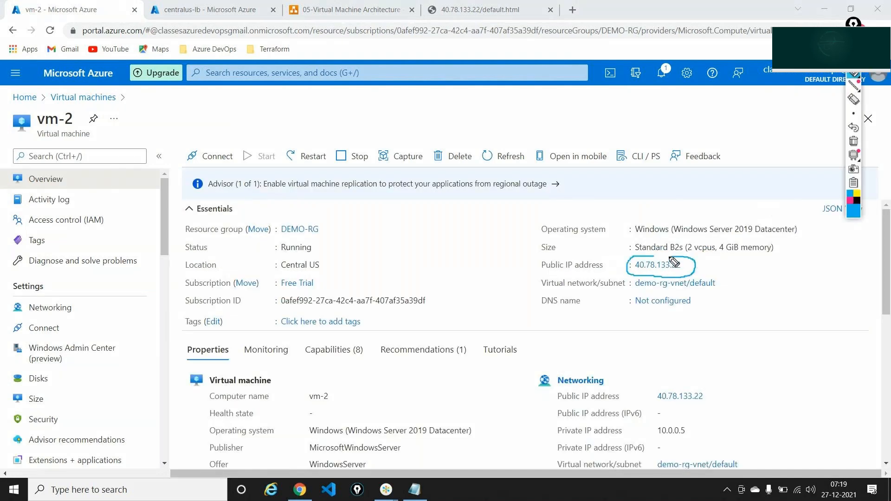
{"action": "left_click", "coordinate": [852, 141]}
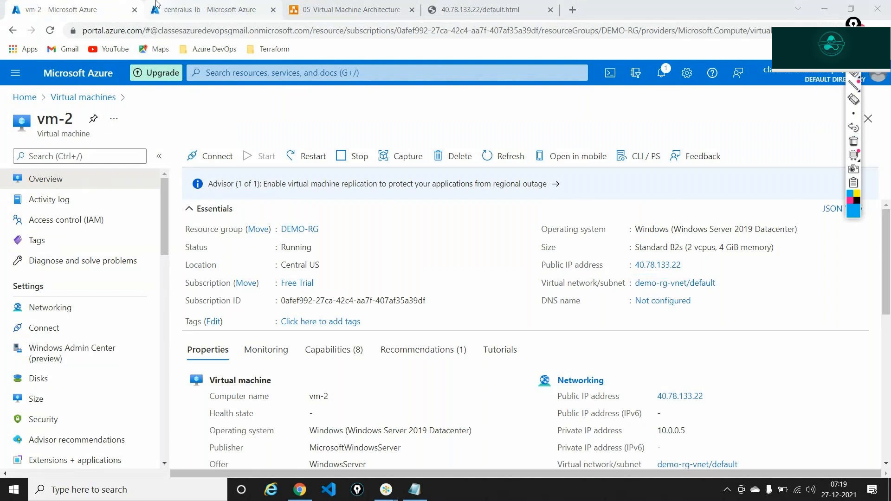
{"action": "left_click", "coordinate": [209, 9]}
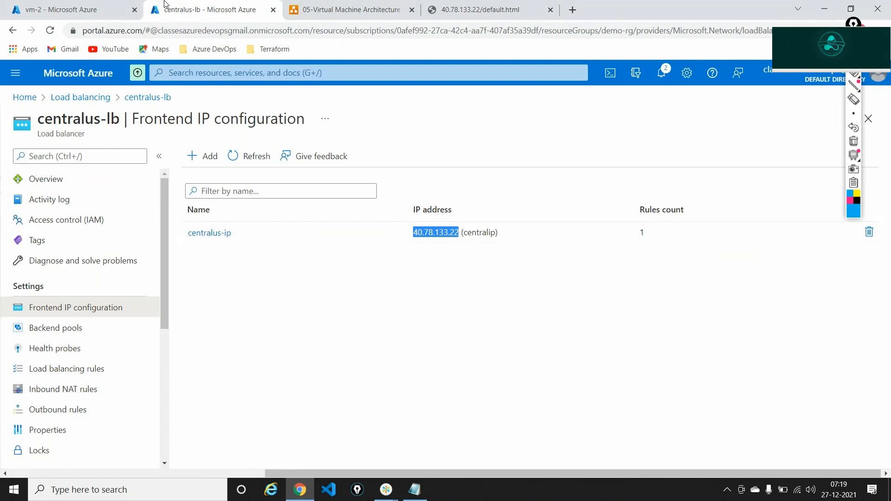
From vm-2, open its public IP resource centralip and view its overview
{"action": "left_click", "coordinate": [105, 5]}
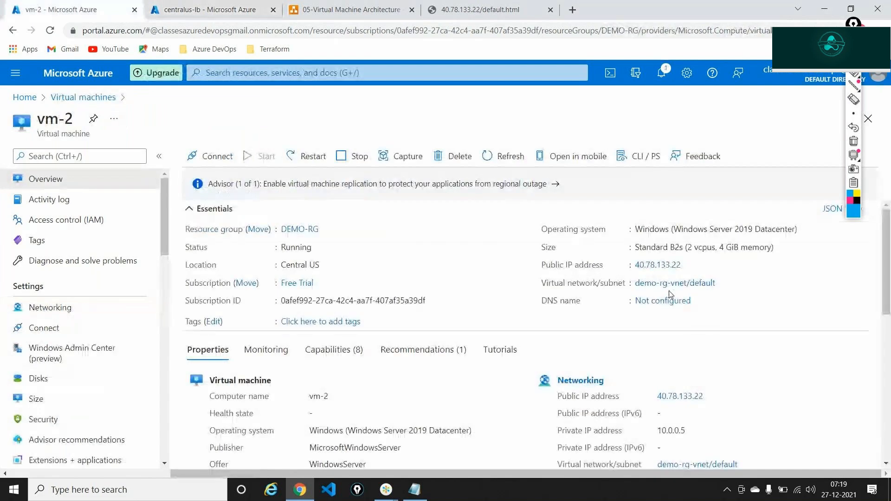
{"action": "left_click", "coordinate": [668, 265]}
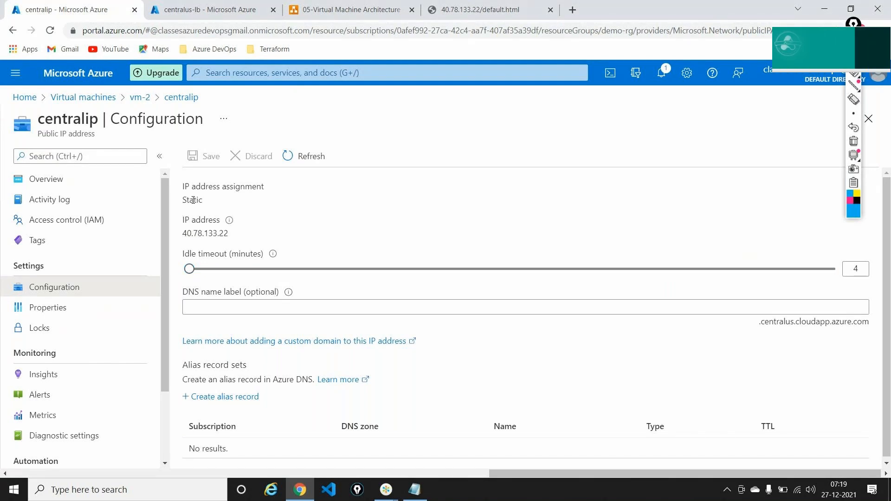
{"action": "left_click", "coordinate": [115, 190]}
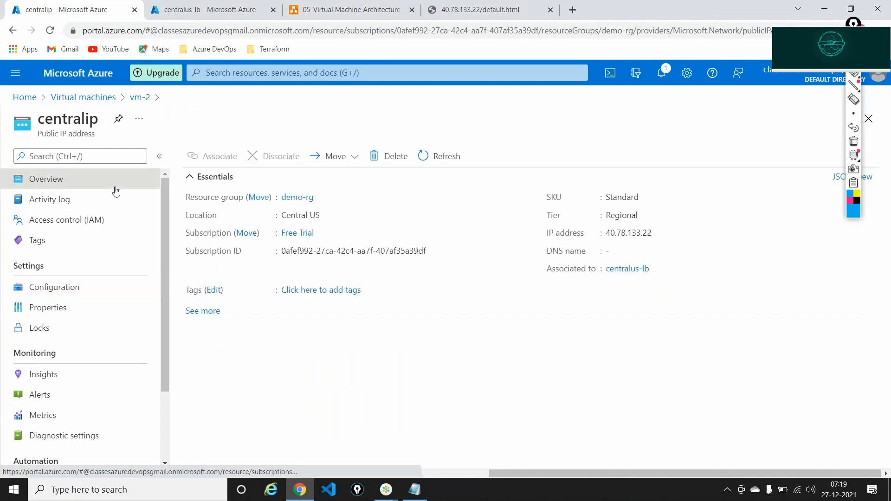
Mark the associated centralus-lb load balancer, open it, and return to the portal home page
{"action": "left_click", "coordinate": [854, 75]}
{"action": "mouse_move", "coordinate": [537, 284]}
{"action": "left_mouse_down"}
{"action": "mouse_move", "coordinate": [602, 286]}
{"action": "mouse_move", "coordinate": [666, 266]}
{"action": "mouse_move", "coordinate": [621, 251]}
{"action": "mouse_move", "coordinate": [541, 281]}
{"action": "left_mouse_up"}
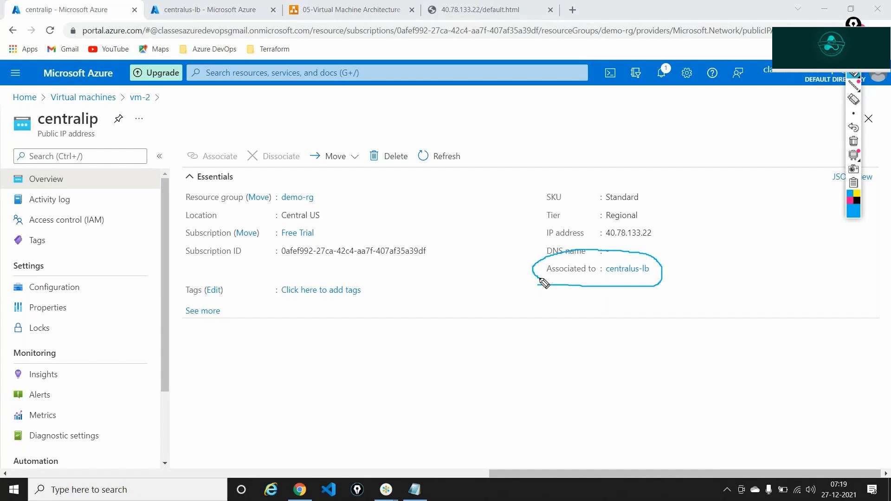
{"action": "left_click", "coordinate": [853, 141]}
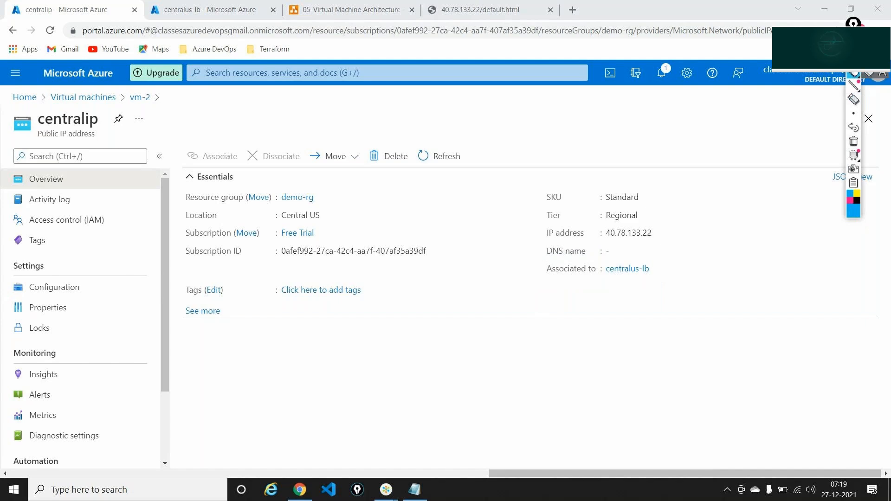
{"action": "left_click", "coordinate": [626, 268]}
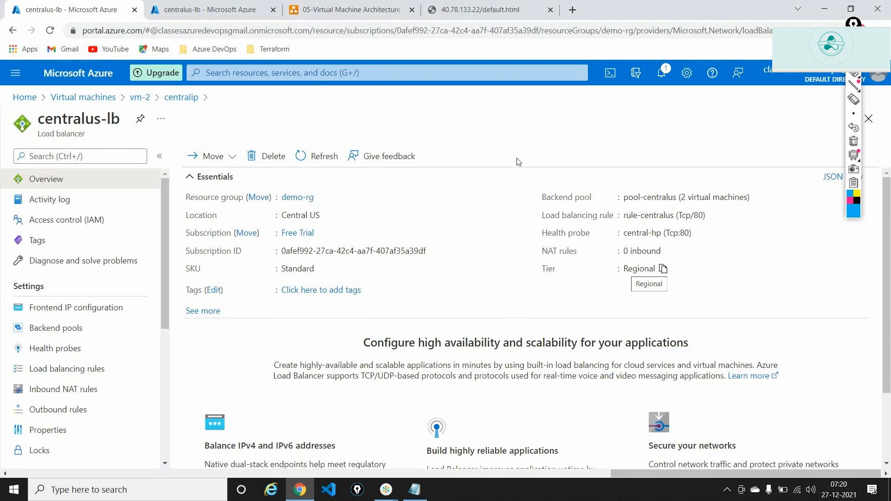
{"action": "left_click", "coordinate": [25, 97]}
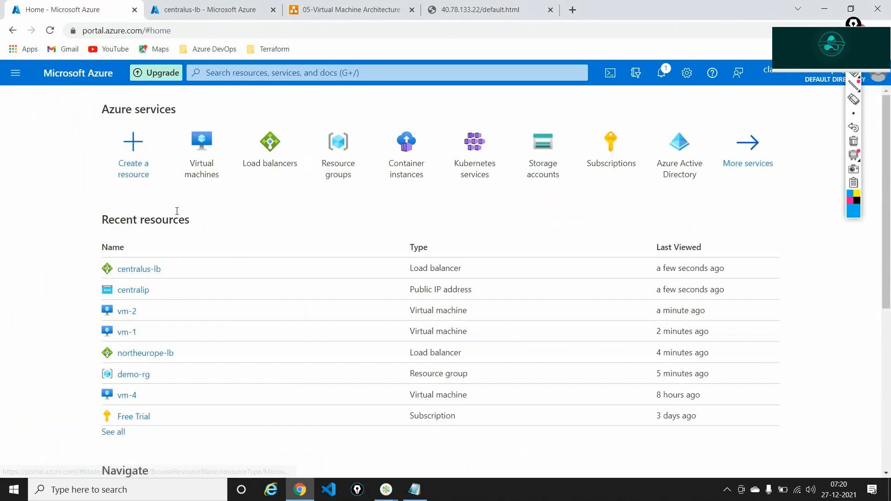
Open vm-1 and try a Remote Desktop (mstsc) connection to 40.78.133.22, which fails
{"action": "left_click", "coordinate": [127, 331]}
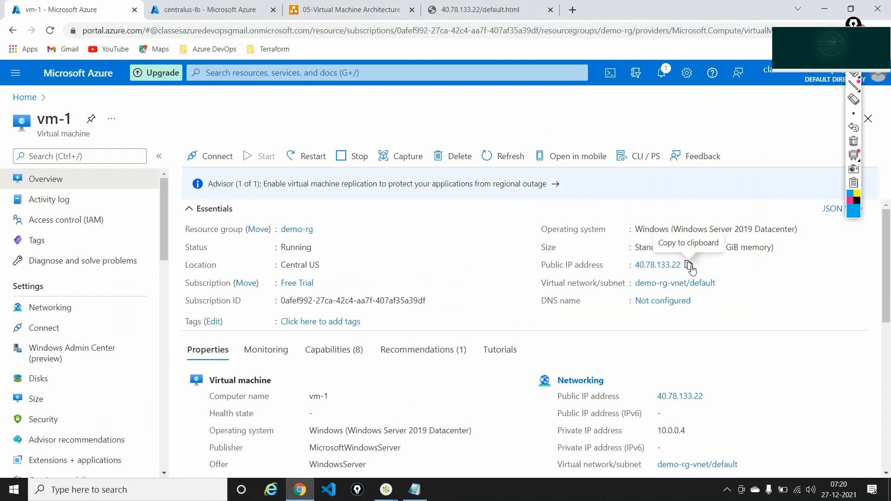
{"action": "key", "text": "super+r"}
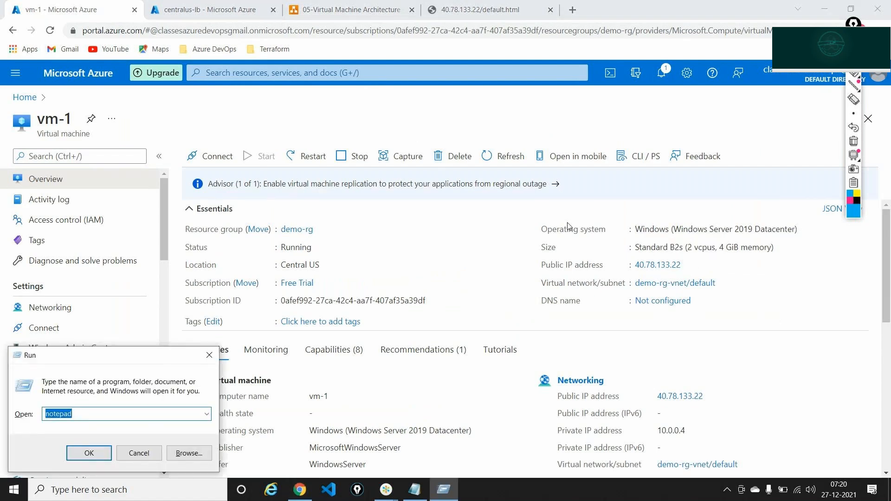
{"action": "type", "text": "mstsc"}
{"action": "key", "text": "Return"}
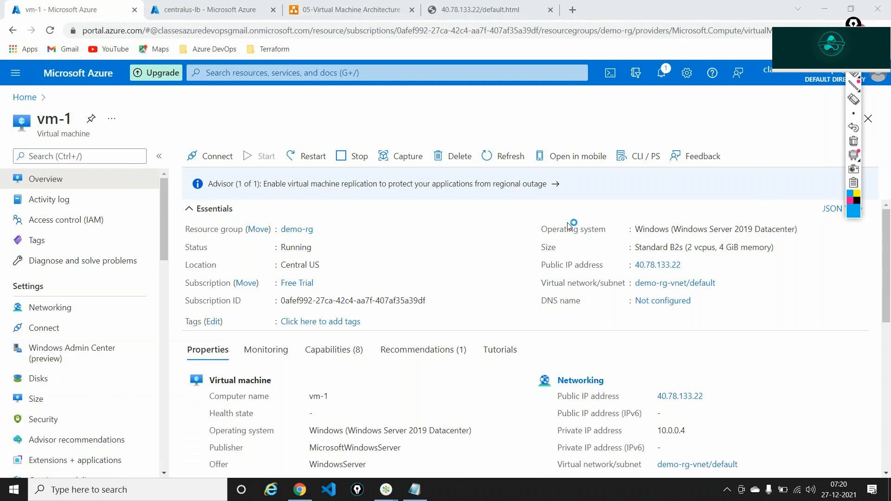
{"action": "key", "text": "BackSpace"}
{"action": "type", "text": "40.78.133.22"}
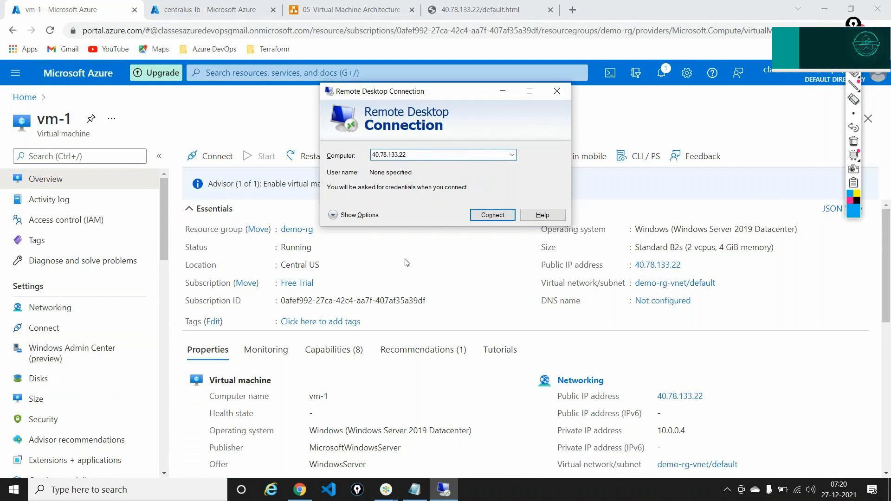
{"action": "left_click", "coordinate": [487, 217]}
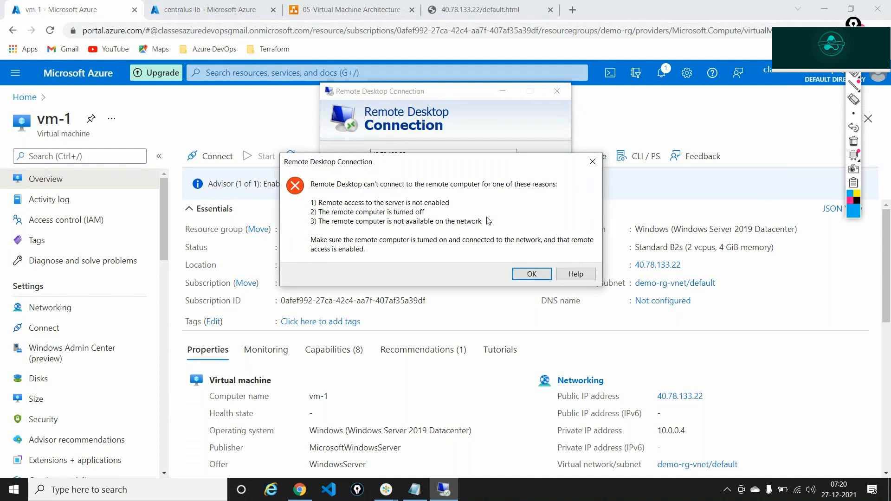
{"action": "left_click", "coordinate": [530, 274]}
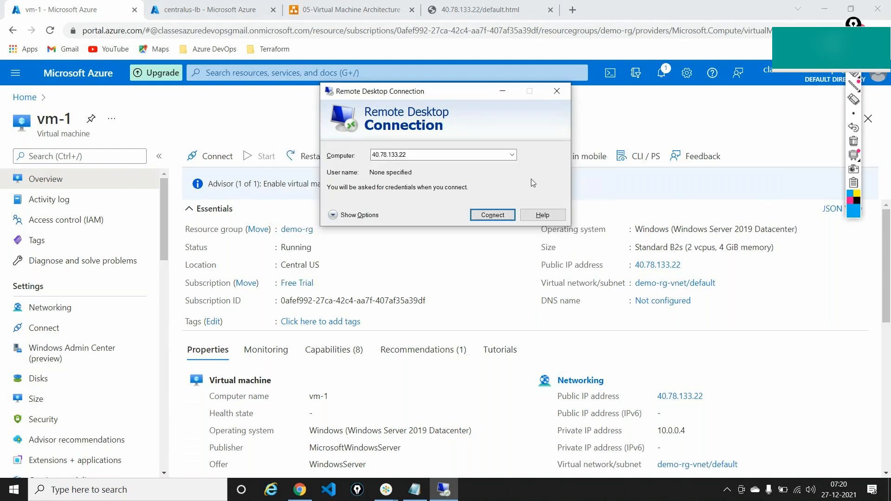
Open vm-2 from the home page, then move to the architecture diagram
{"action": "left_click", "coordinate": [32, 99]}
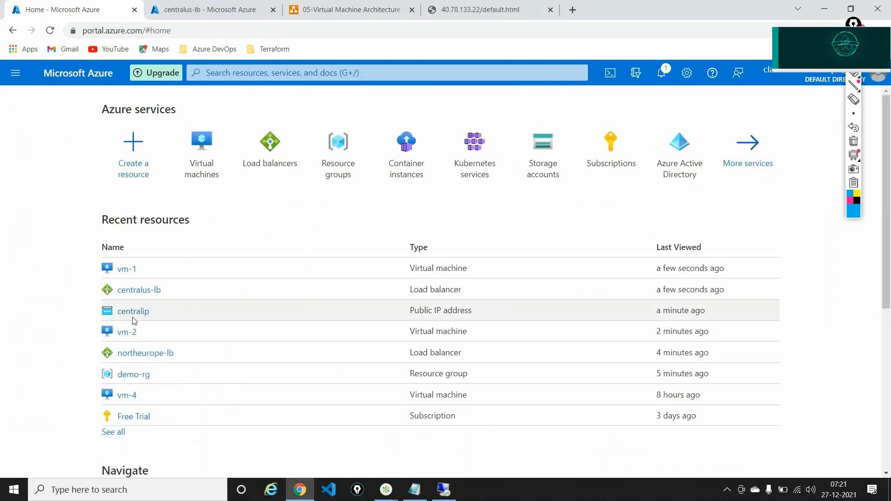
{"action": "left_click", "coordinate": [127, 332]}
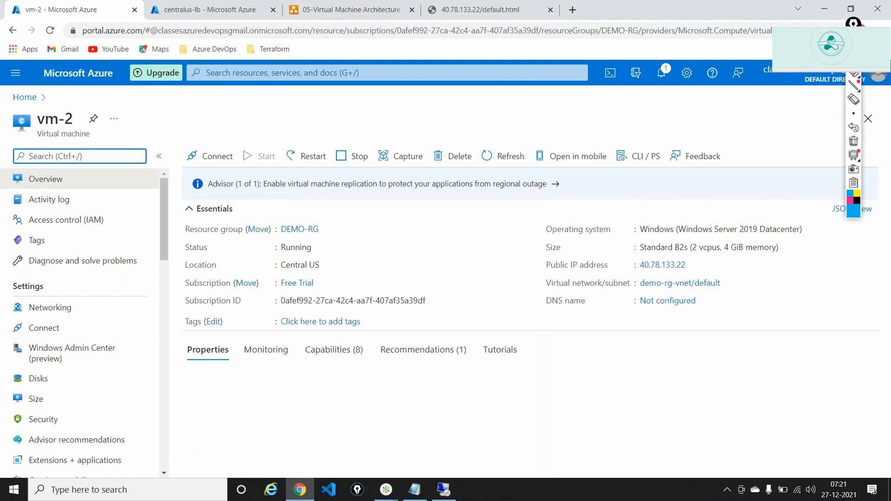
{"action": "left_click", "coordinate": [853, 23]}
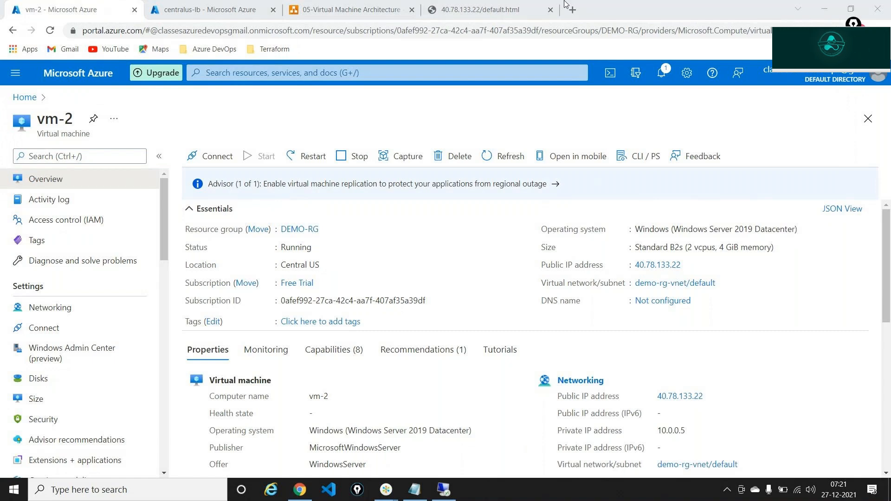
{"action": "left_click", "coordinate": [351, 10]}
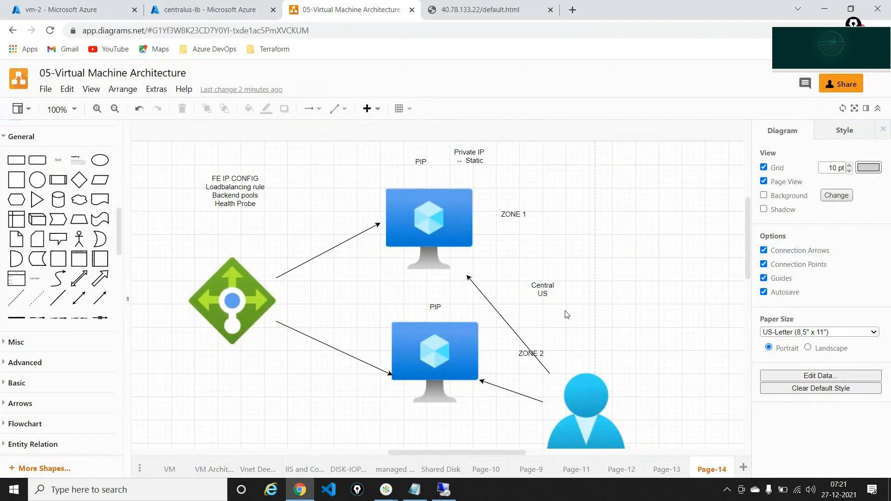
Add a new page with a text caption 'NAT rules - Network Address Translation'
{"action": "scroll", "coordinate": [567, 315], "scroll_direction": "down", "scroll_amount": 1}
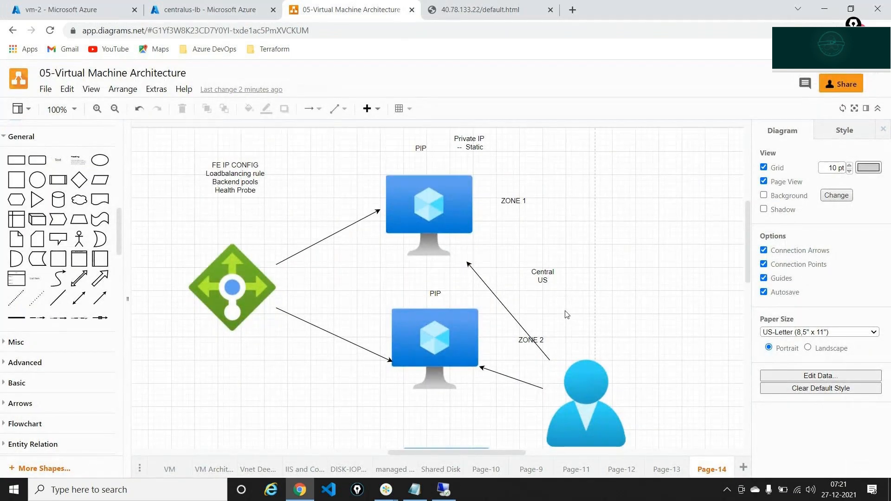
{"action": "left_click", "coordinate": [743, 467]}
{"action": "left_click_drag", "start_coordinate": [58, 160], "coordinate": [409, 150]}
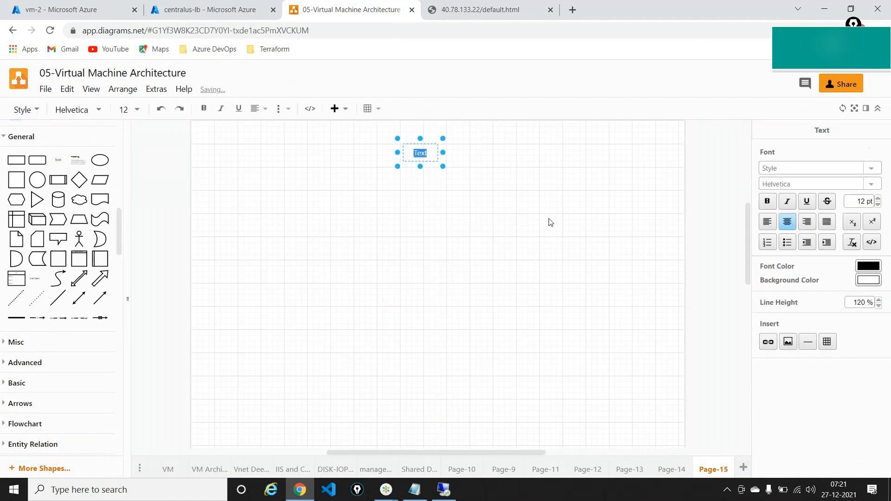
{"action": "type", "text": "NAT rules"}
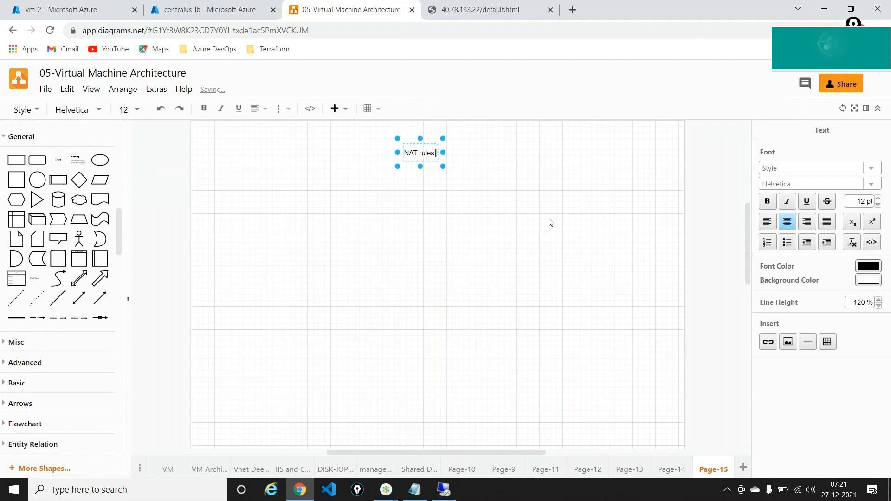
{"action": "key", "text": "Return"}
{"action": "type", "text": "- "}
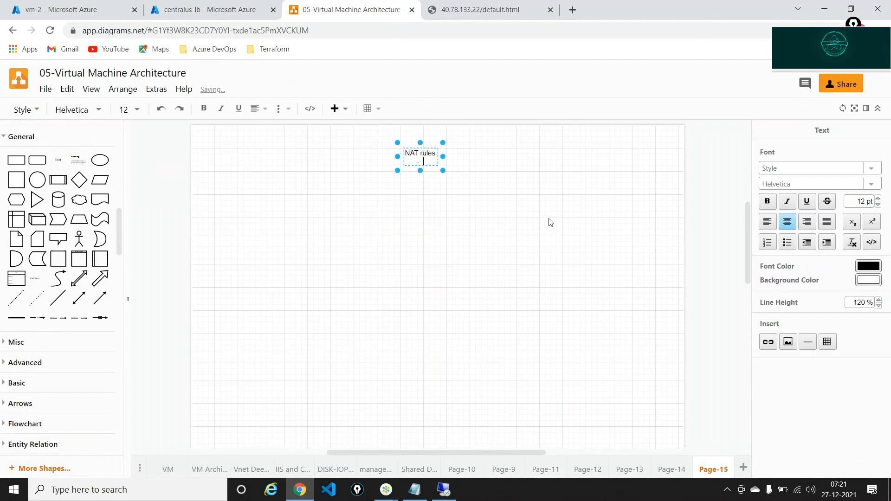
{"action": "type", "text": "Network"}
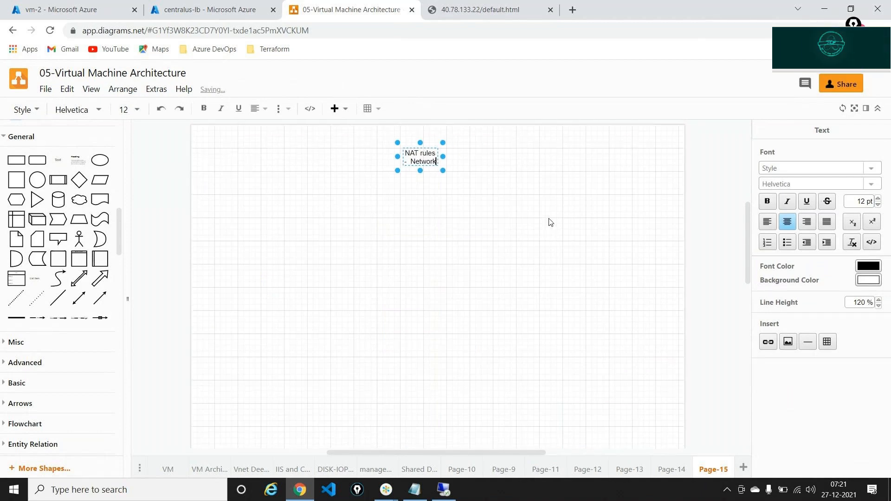
{"action": "type", "text": " Addr"}
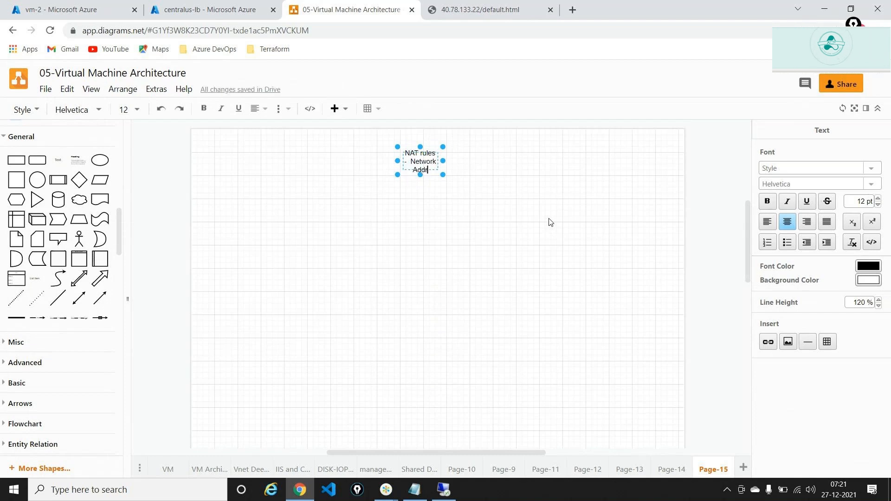
{"action": "type", "text": "ess Translation"}
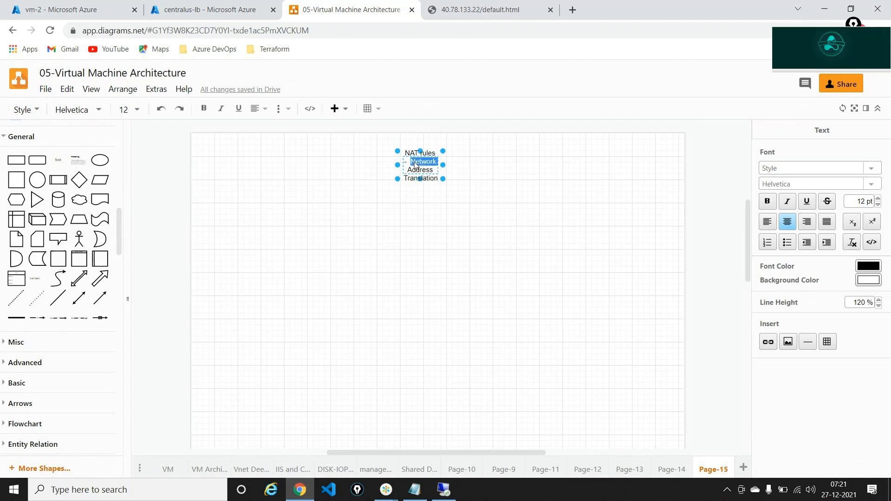
Enlarge the caption's font four steps, widen it onto one line, and move it to the top
{"action": "key", "text": "ctrl+a"}
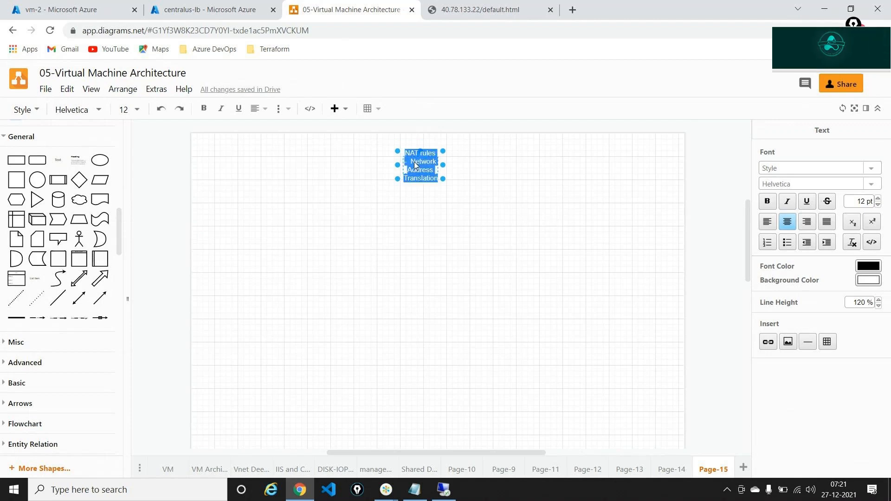
{"action": "left_click", "coordinate": [879, 199]}
{"action": "left_click", "coordinate": [878, 198]}
{"action": "left_click", "coordinate": [879, 198]}
{"action": "left_click", "coordinate": [878, 199]}
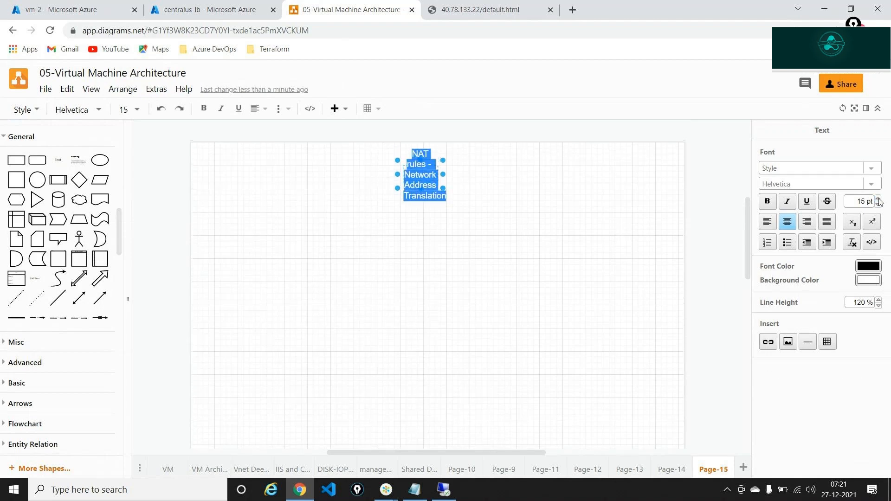
{"action": "left_click", "coordinate": [878, 199]}
{"action": "left_click_drag", "start_coordinate": [443, 192], "coordinate": [627, 256]}
{"action": "left_click_drag", "start_coordinate": [583, 204], "coordinate": [506, 182]}
Add an Azure load balancer icon below the title
{"action": "left_click", "coordinate": [712, 335]}
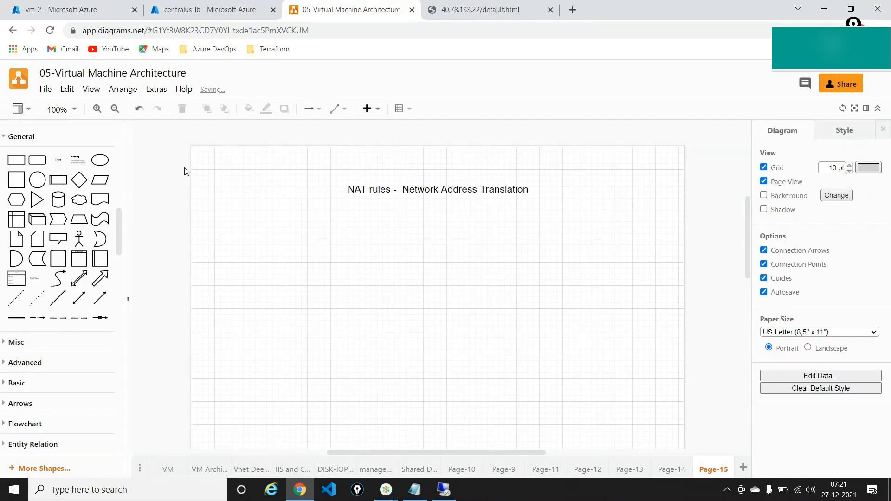
{"action": "scroll", "coordinate": [106, 260], "scroll_direction": "up", "scroll_amount": 3}
{"action": "scroll", "coordinate": [105, 257], "scroll_direction": "up", "scroll_amount": 5}
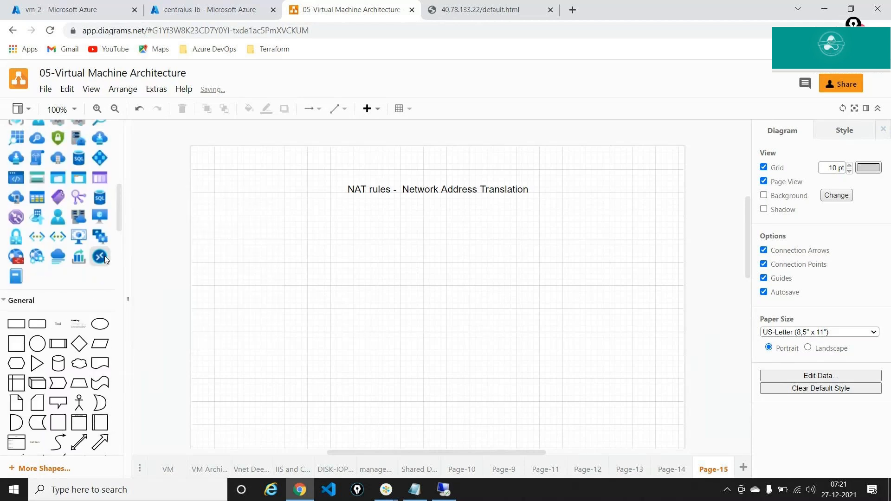
{"action": "left_click_drag", "start_coordinate": [78, 251], "coordinate": [301, 271]}
{"action": "left_click", "coordinate": [436, 278]}
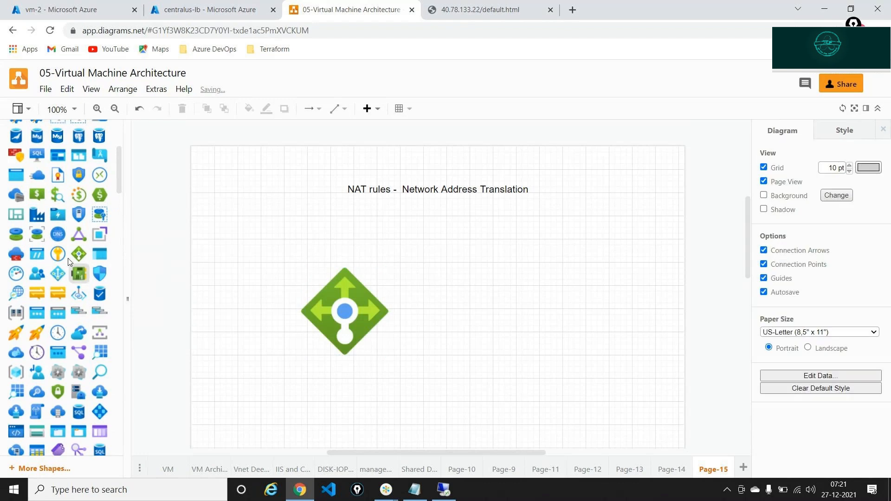
Label the load balancer 'NAT Rules', then add an Actor figure and a VM icon
{"action": "scroll", "coordinate": [66, 252], "scroll_direction": "down", "scroll_amount": 2}
{"action": "scroll", "coordinate": [65, 252], "scroll_direction": "down", "scroll_amount": 3}
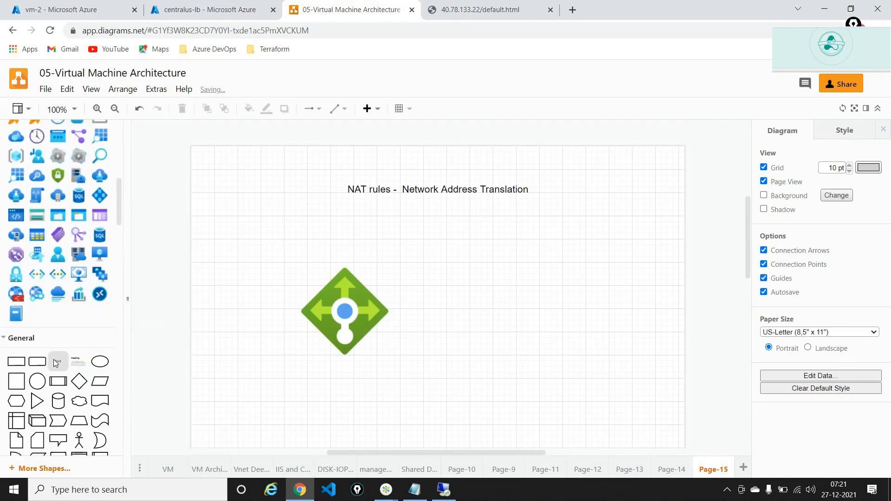
{"action": "left_click_drag", "start_coordinate": [56, 362], "coordinate": [338, 238]}
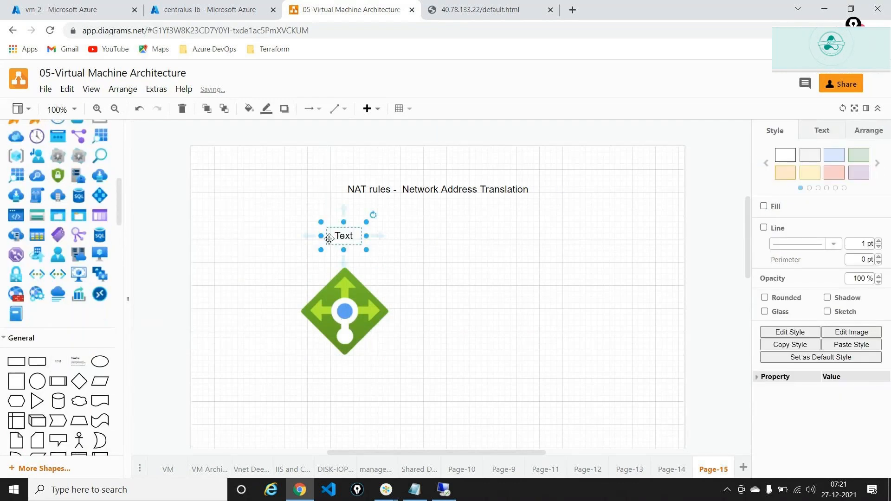
{"action": "double_click", "coordinate": [338, 238]}
{"action": "type", "text": "NAT"}
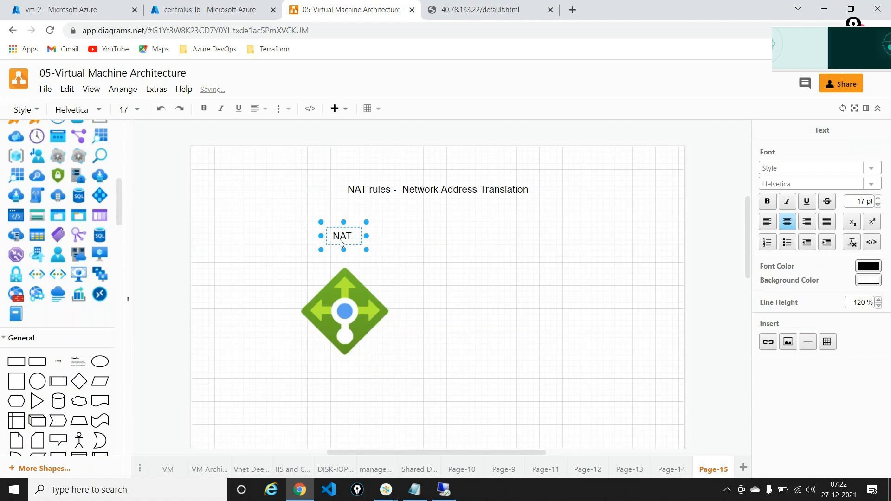
{"action": "type", "text": " Rules"}
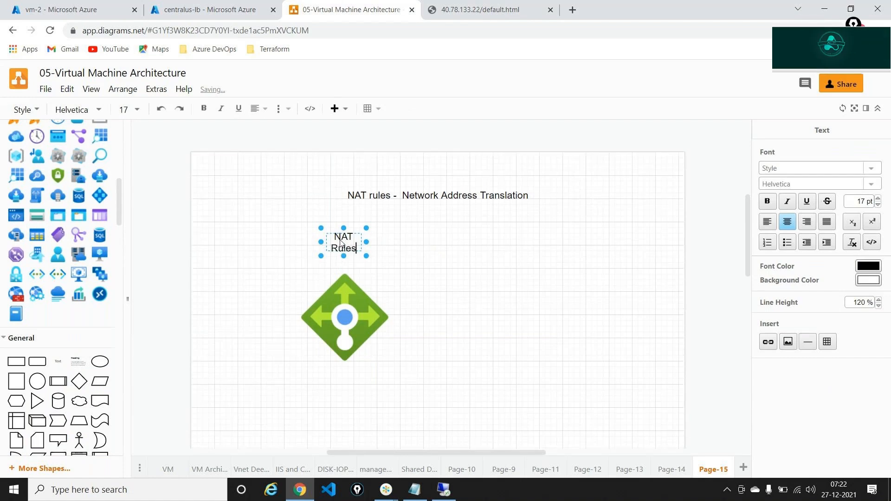
{"action": "left_click", "coordinate": [437, 324]}
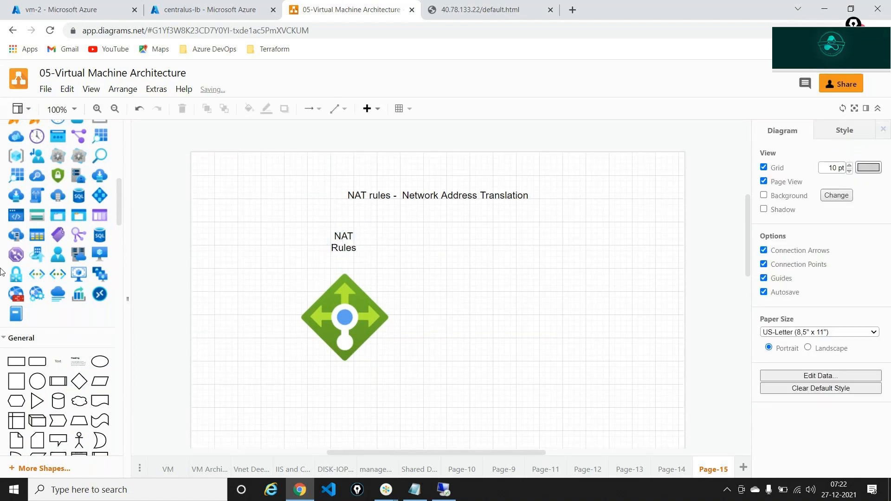
{"action": "left_click_drag", "start_coordinate": [79, 440], "coordinate": [231, 364]}
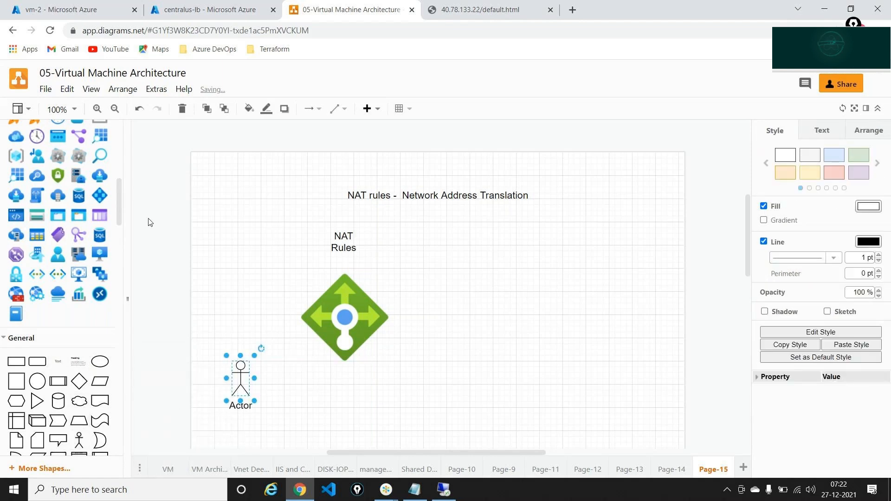
{"action": "left_click_drag", "start_coordinate": [99, 252], "coordinate": [553, 200]}
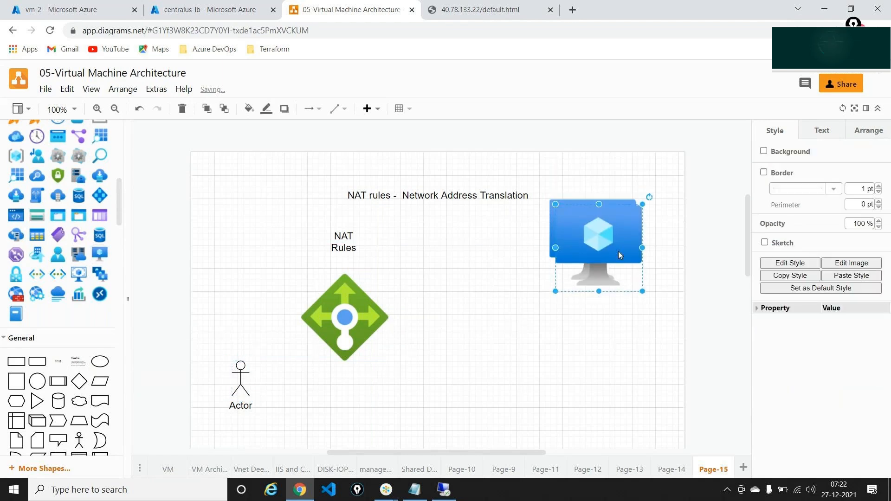
Place a second VM icon lower right and connect the Actor to the load balancer
{"action": "left_click_drag", "start_coordinate": [618, 255], "coordinate": [619, 387]}
{"action": "left_click", "coordinate": [357, 320]}
{"action": "left_click", "coordinate": [236, 385]}
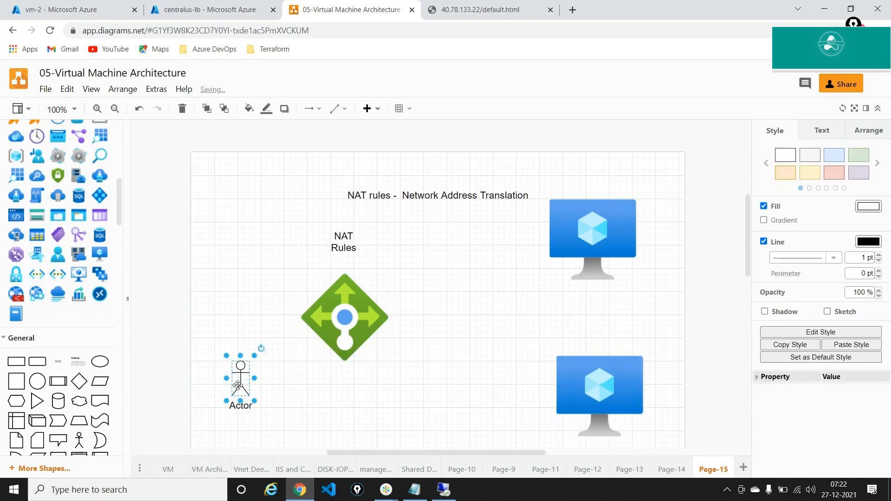
{"action": "left_click_drag", "start_coordinate": [240, 353], "coordinate": [302, 318]}
Draw arrows from the load balancer to the top and bottom VMs
{"action": "left_click", "coordinate": [346, 320]}
{"action": "left_click_drag", "start_coordinate": [398, 317], "coordinate": [548, 243]}
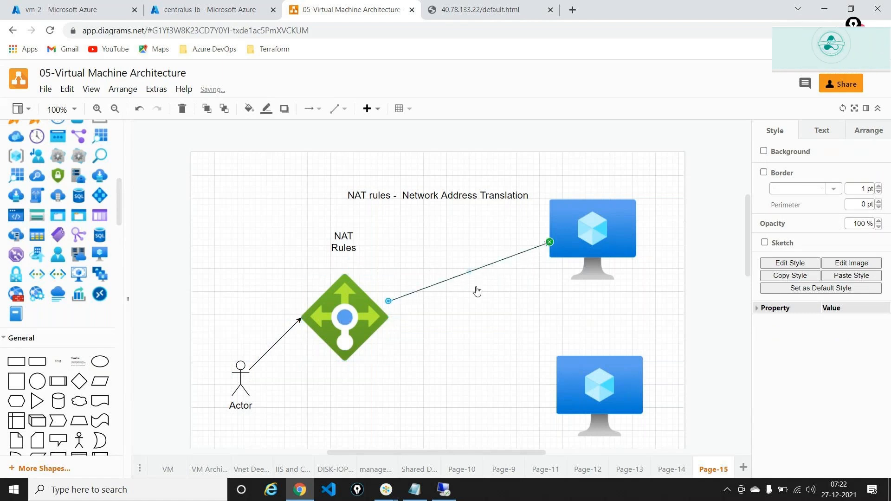
{"action": "left_click", "coordinate": [331, 331]}
{"action": "left_click_drag", "start_coordinate": [401, 319], "coordinate": [559, 386]}
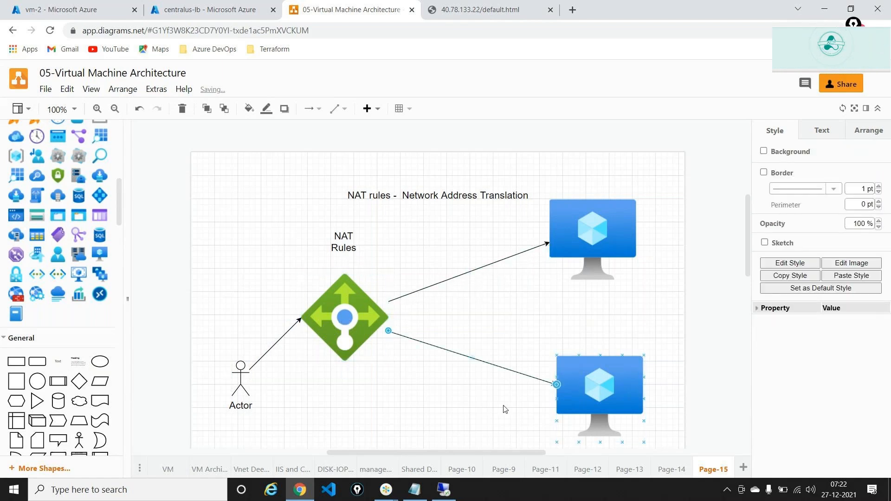
{"action": "left_click", "coordinate": [502, 409]}
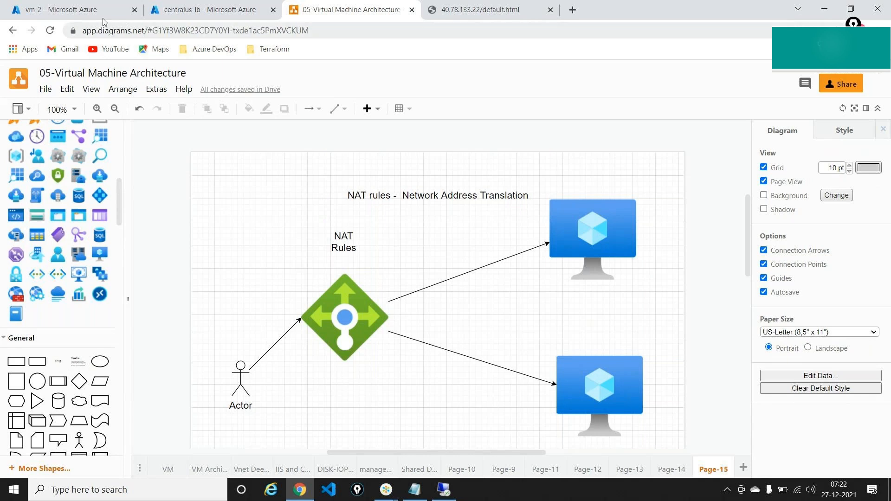
On centralus-lb's overview, mark Inbound NAT rules and open its still-empty rules list
{"action": "left_click", "coordinate": [195, 10]}
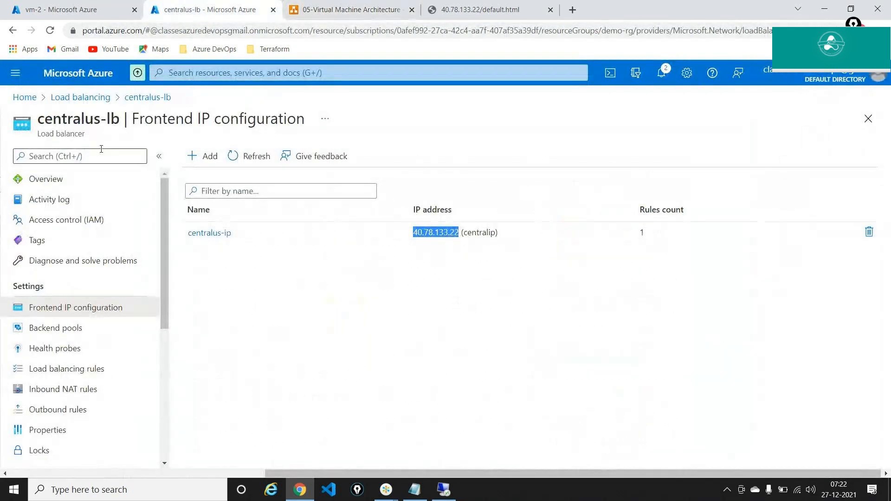
{"action": "left_click", "coordinate": [62, 181]}
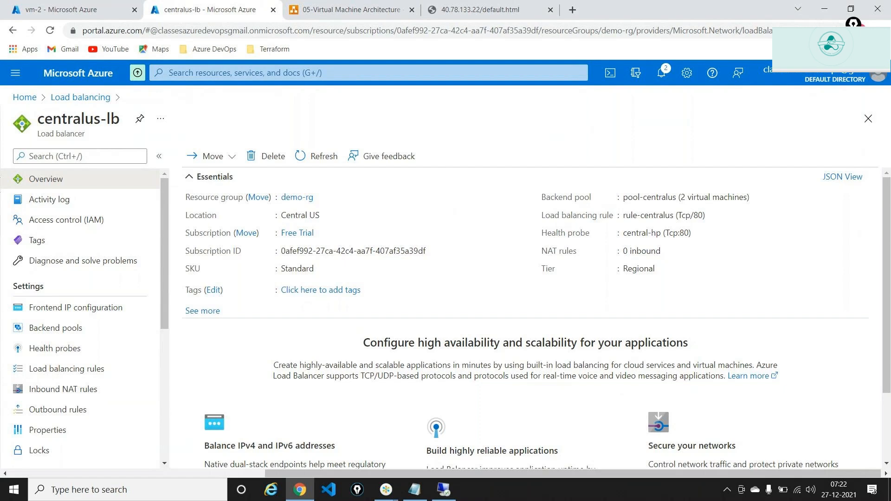
{"action": "left_click", "coordinate": [853, 23]}
{"action": "left_click", "coordinate": [853, 75]}
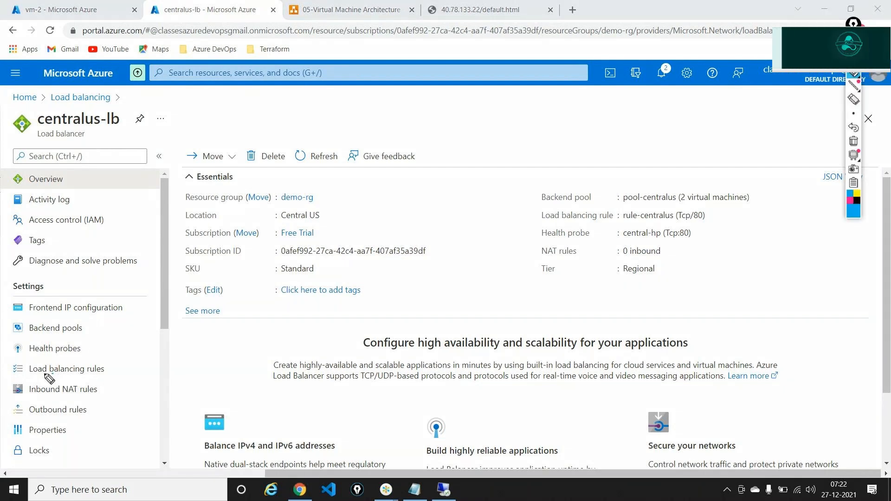
{"action": "mouse_move", "coordinate": [53, 372]}
{"action": "left_mouse_down"}
{"action": "mouse_move", "coordinate": [5, 387]}
{"action": "mouse_move", "coordinate": [77, 403]}
{"action": "mouse_move", "coordinate": [114, 393]}
{"action": "mouse_move", "coordinate": [85, 373]}
{"action": "left_mouse_up"}
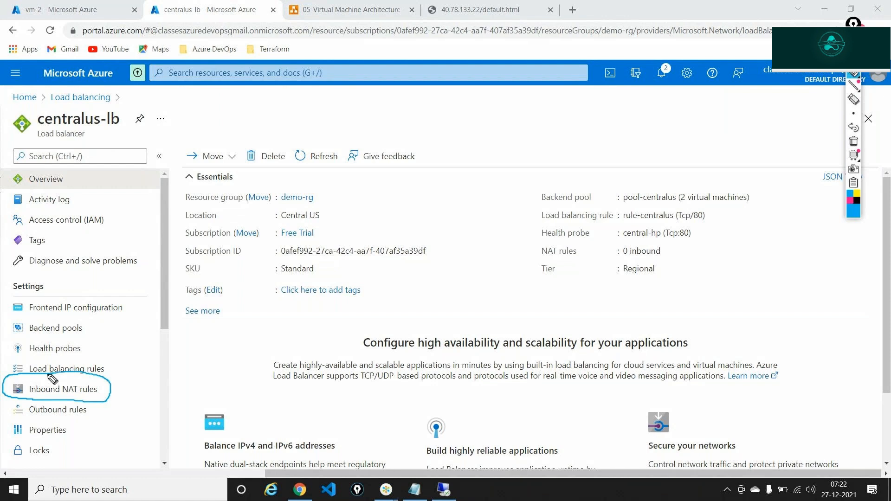
{"action": "left_click", "coordinate": [856, 143]}
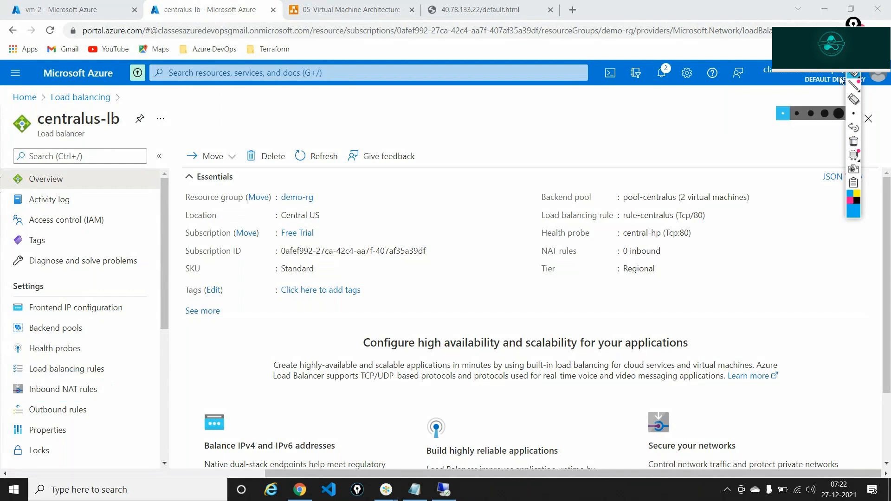
{"action": "left_click", "coordinate": [70, 386]}
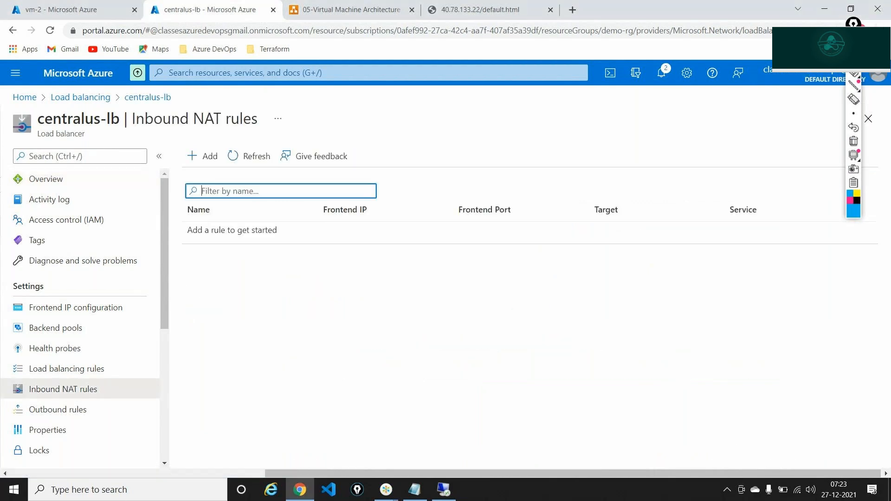
Add an inbound NAT rule named rdp-vm-1 using frontend IP centralus-ip (40.78.133.22)
{"action": "left_click", "coordinate": [853, 26]}
{"action": "left_click", "coordinate": [217, 156]}
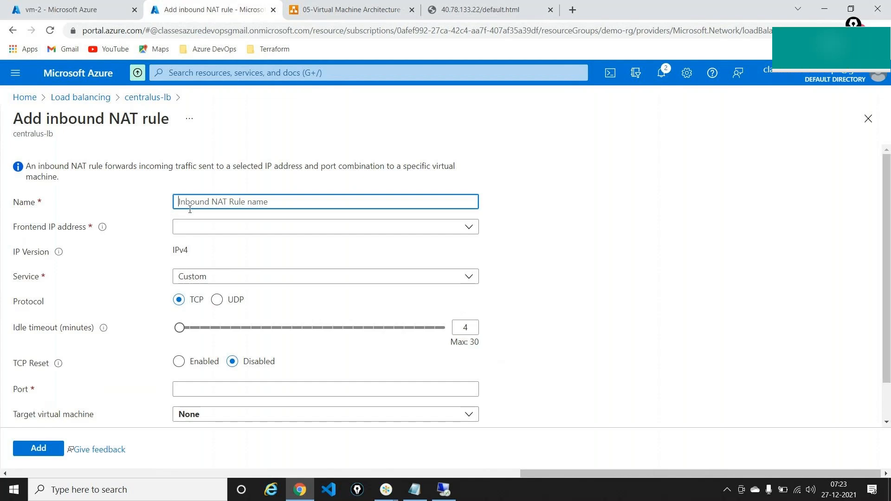
{"action": "type", "text": "rd"}
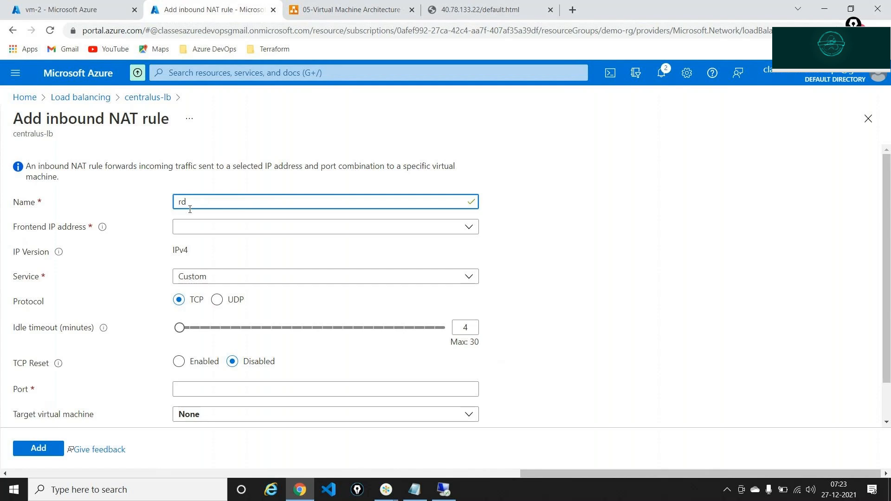
{"action": "type", "text": "p-vm"}
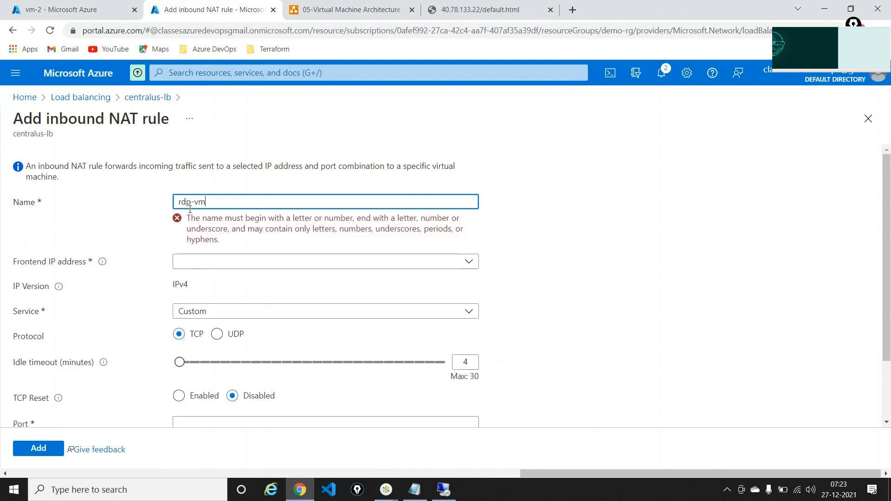
{"action": "type", "text": "-1"}
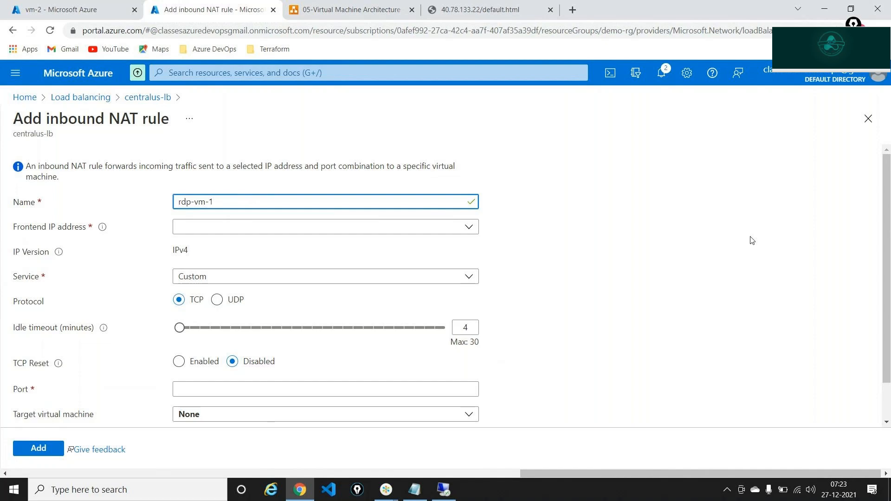
{"action": "left_click", "coordinate": [468, 226]}
{"action": "left_click", "coordinate": [259, 266]}
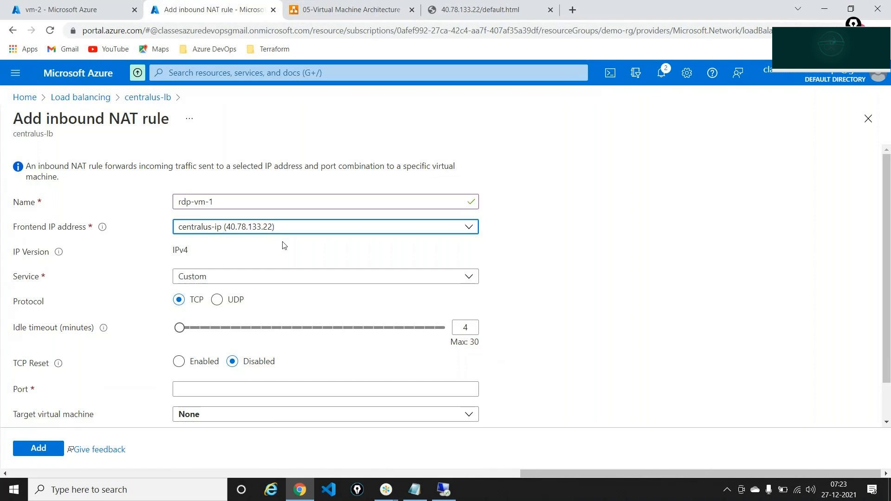
Keep the Custom service, set the frontend port to 4000, and highlight the IP and port
{"action": "left_click", "coordinate": [259, 278]}
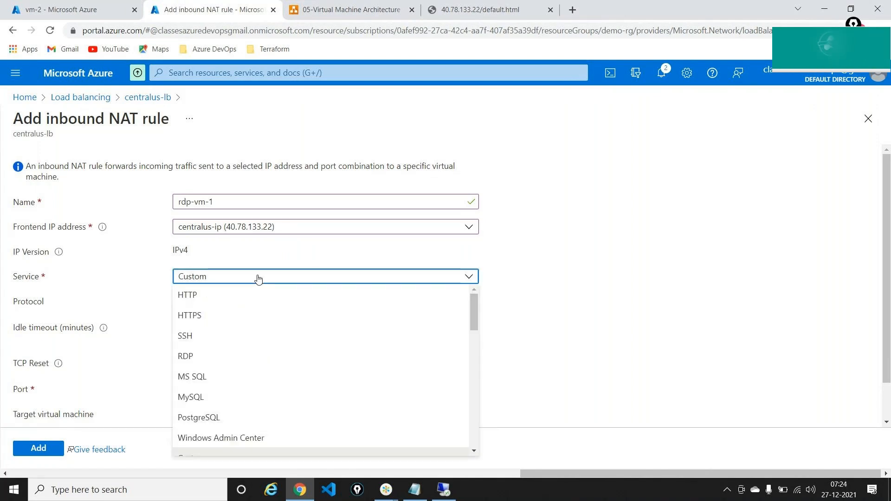
{"action": "left_click", "coordinate": [259, 277]}
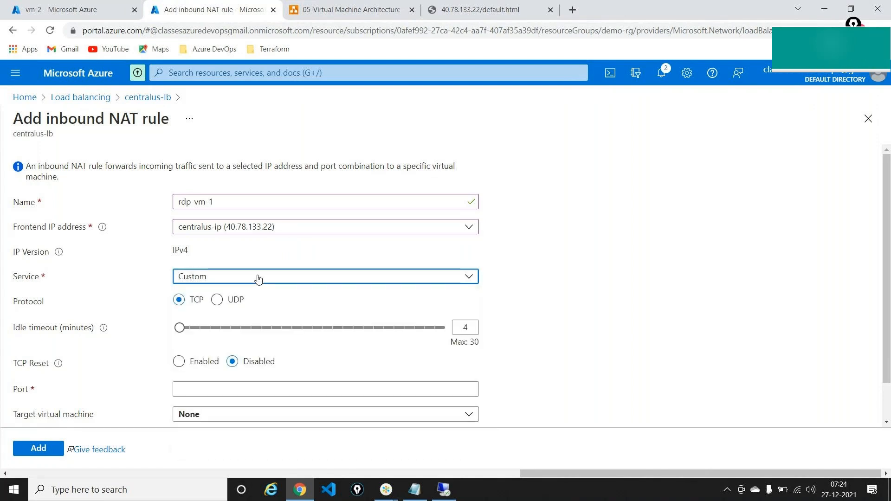
{"action": "scroll", "coordinate": [258, 277], "scroll_direction": "down", "scroll_amount": 1}
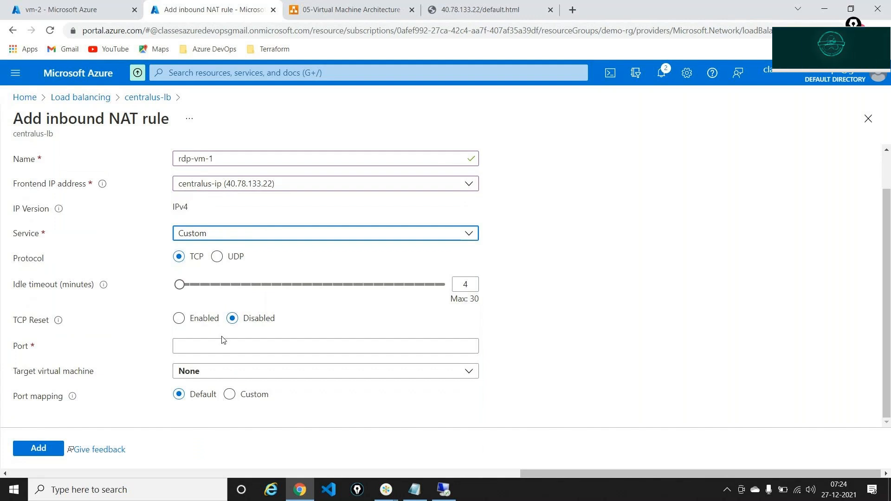
{"action": "left_click", "coordinate": [219, 349]}
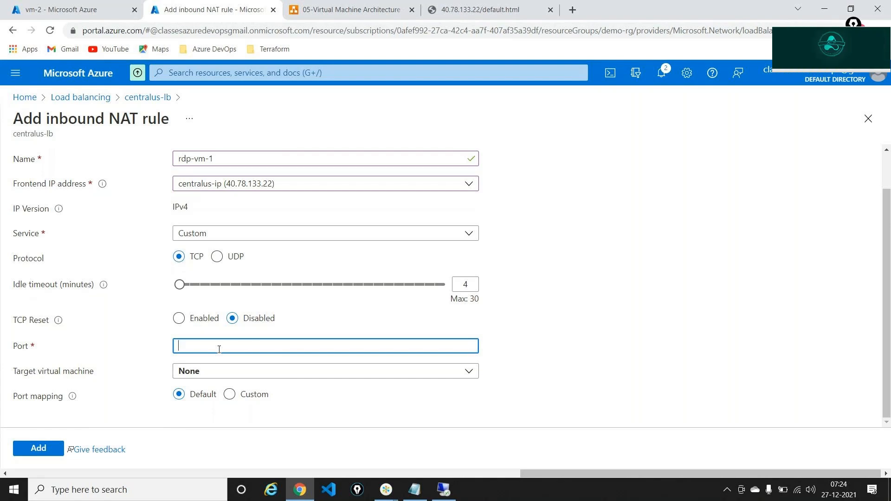
{"action": "type", "text": "4000"}
{"action": "left_click", "coordinate": [579, 302]}
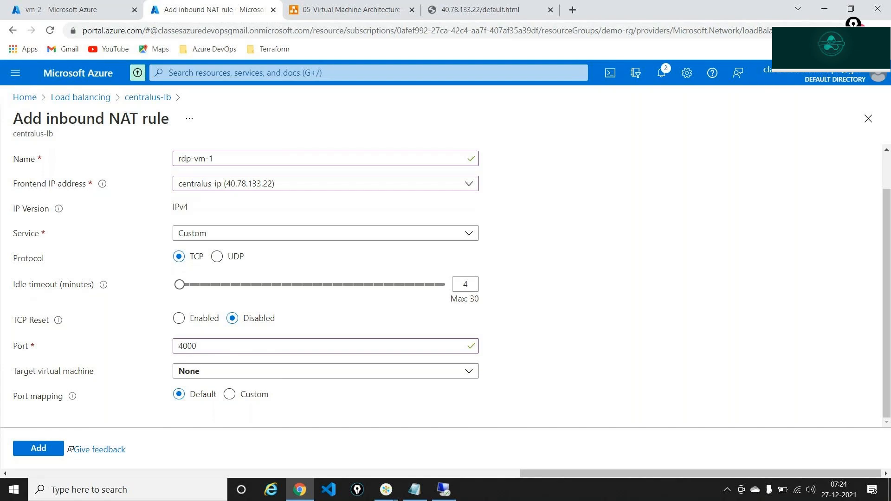
{"action": "left_click", "coordinate": [853, 23]}
{"action": "left_click", "coordinate": [853, 74]}
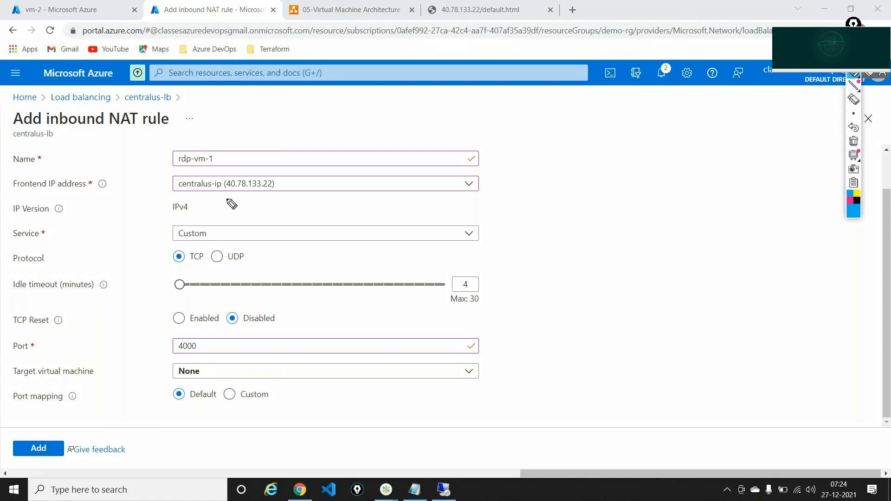
{"action": "mouse_move", "coordinate": [277, 203]}
{"action": "left_mouse_down"}
{"action": "mouse_move", "coordinate": [222, 183]}
{"action": "mouse_move", "coordinate": [223, 198]}
{"action": "left_mouse_up"}
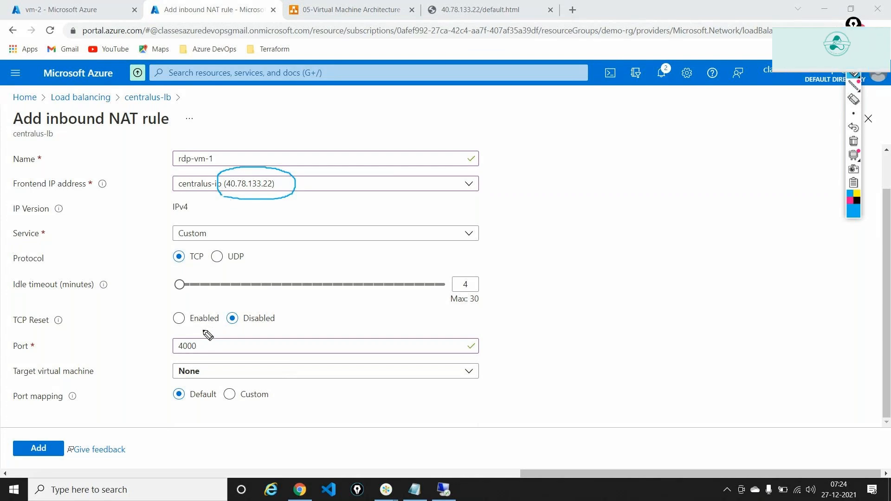
{"action": "mouse_move", "coordinate": [203, 334]}
{"action": "left_mouse_down"}
{"action": "mouse_move", "coordinate": [173, 351]}
{"action": "mouse_move", "coordinate": [193, 366]}
{"action": "mouse_move", "coordinate": [211, 354]}
{"action": "mouse_move", "coordinate": [202, 335]}
{"action": "left_mouse_up"}
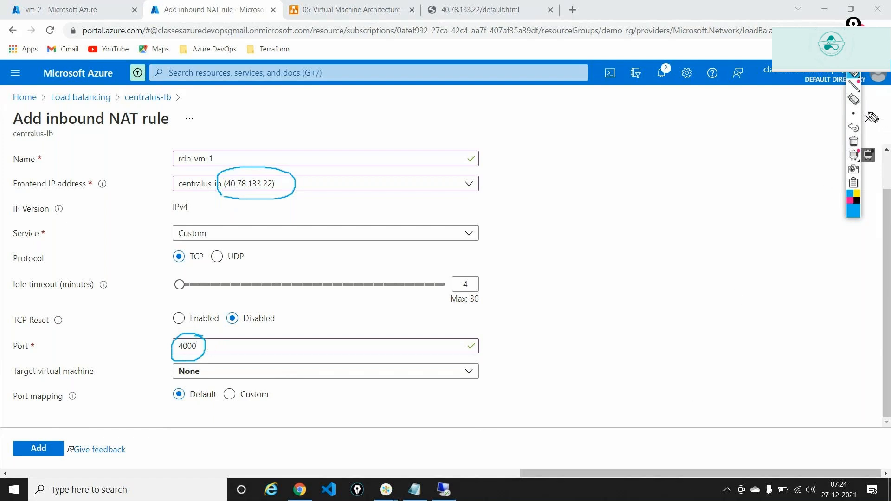
{"action": "left_click", "coordinate": [855, 142]}
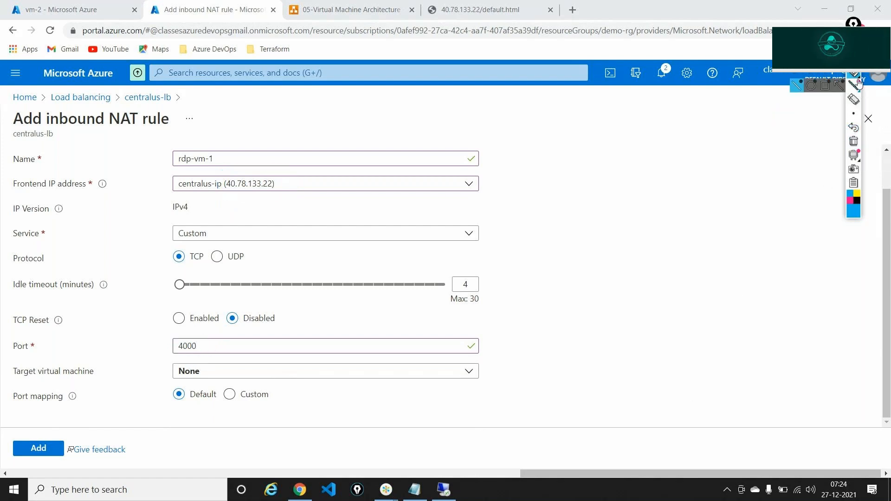
Target vm-1 on ipconfig1 (10.0.0.4) and choose custom port mapping
{"action": "left_click", "coordinate": [466, 373]}
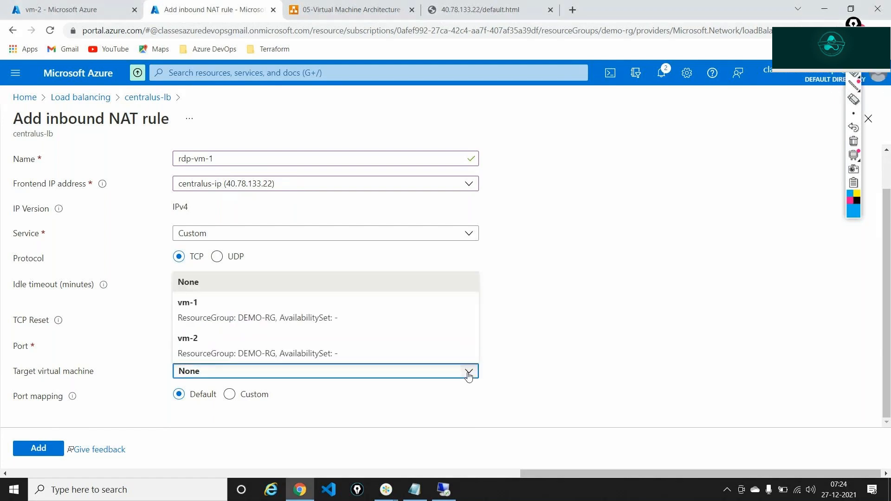
{"action": "left_click", "coordinate": [194, 311]}
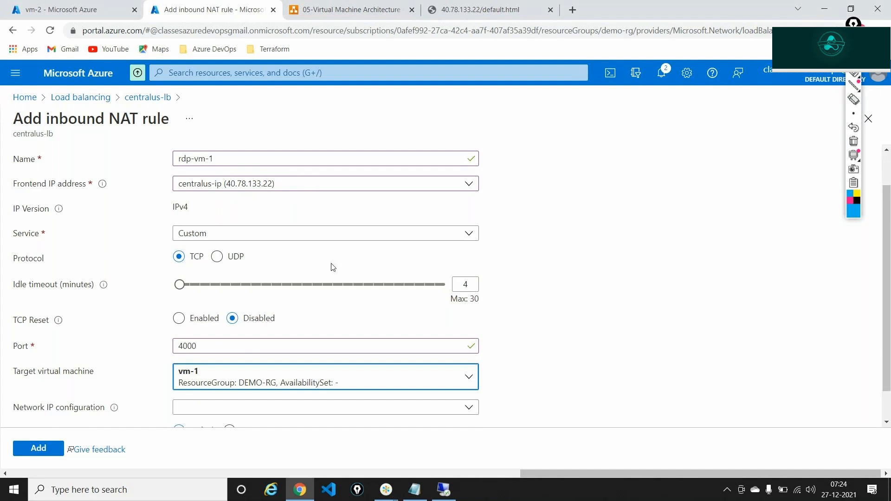
{"action": "scroll", "coordinate": [333, 267], "scroll_direction": "down", "scroll_amount": 2}
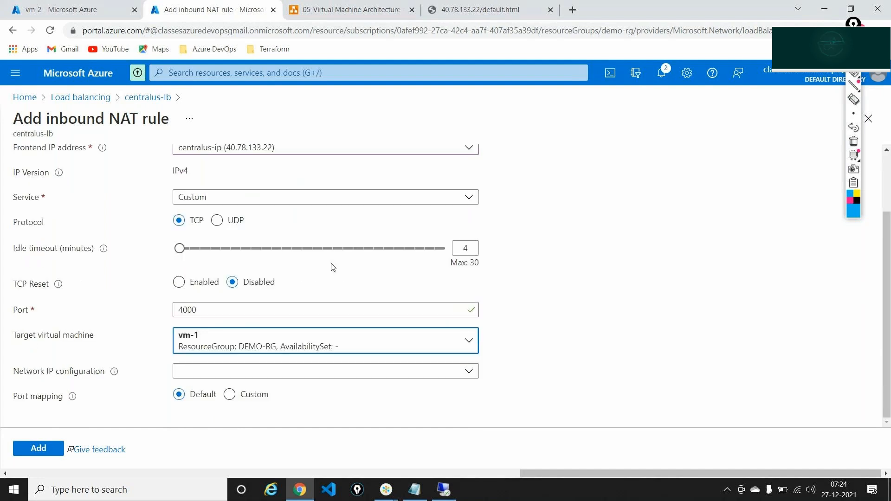
{"action": "left_click", "coordinate": [360, 375]}
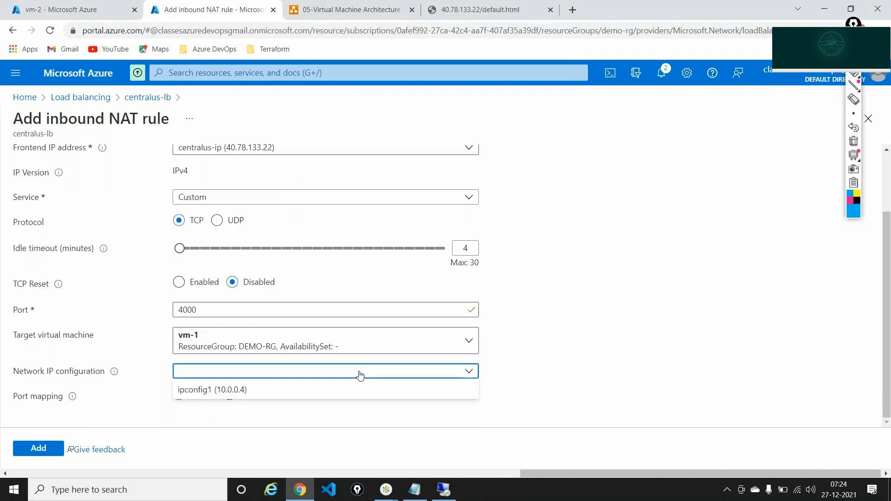
{"action": "left_click", "coordinate": [267, 393]}
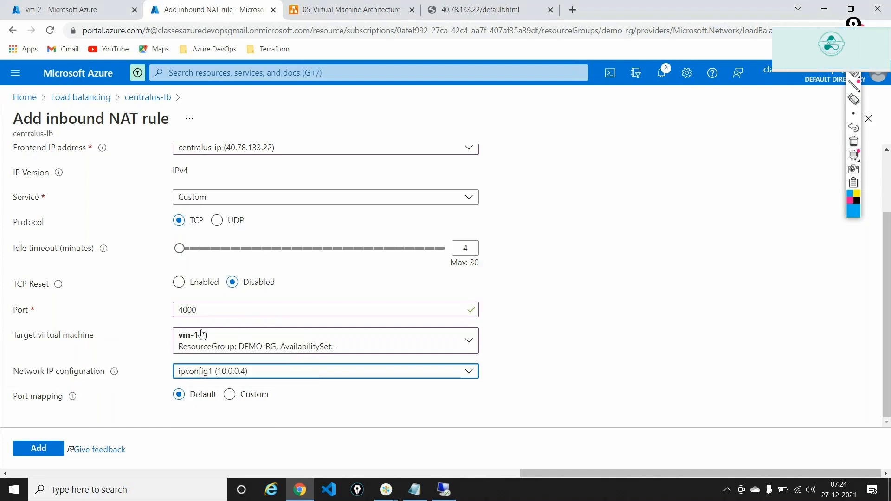
{"action": "left_click", "coordinate": [230, 394]}
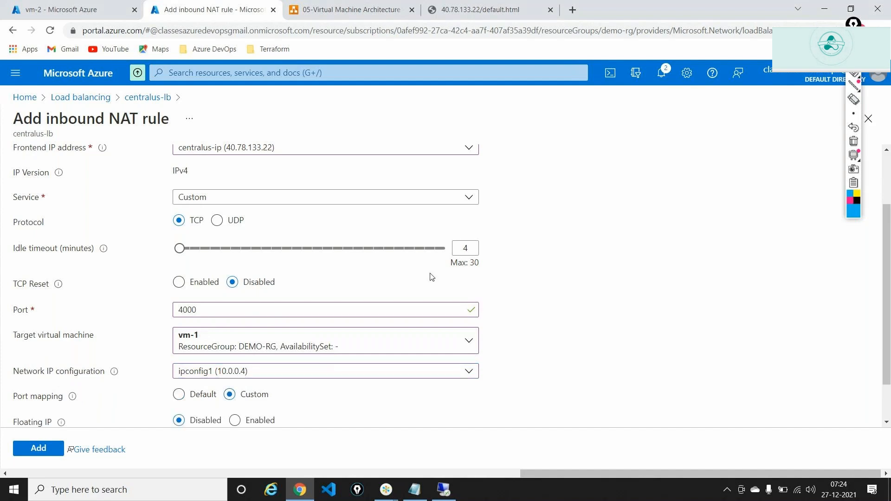
Select the target port value 4000, then bring the Notepad load balancer notes to the front
{"action": "scroll", "coordinate": [430, 276], "scroll_direction": "down", "scroll_amount": 1}
{"action": "double_click", "coordinate": [267, 393]}
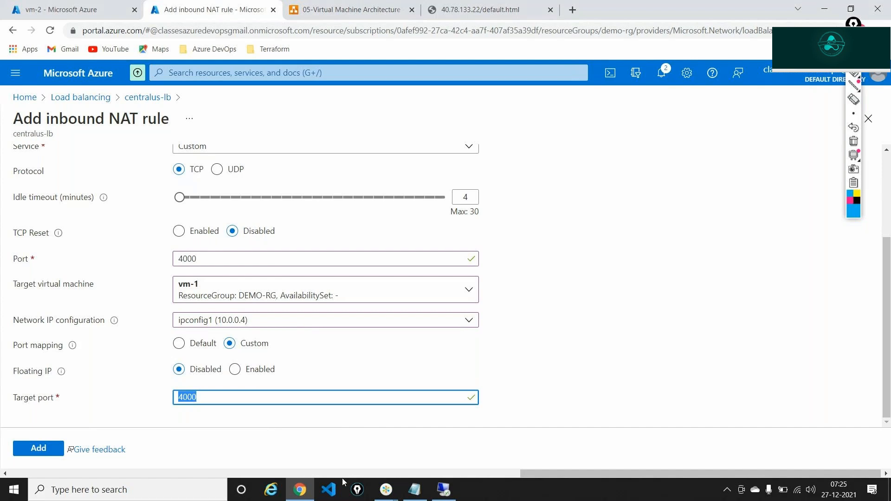
{"action": "left_click", "coordinate": [411, 491]}
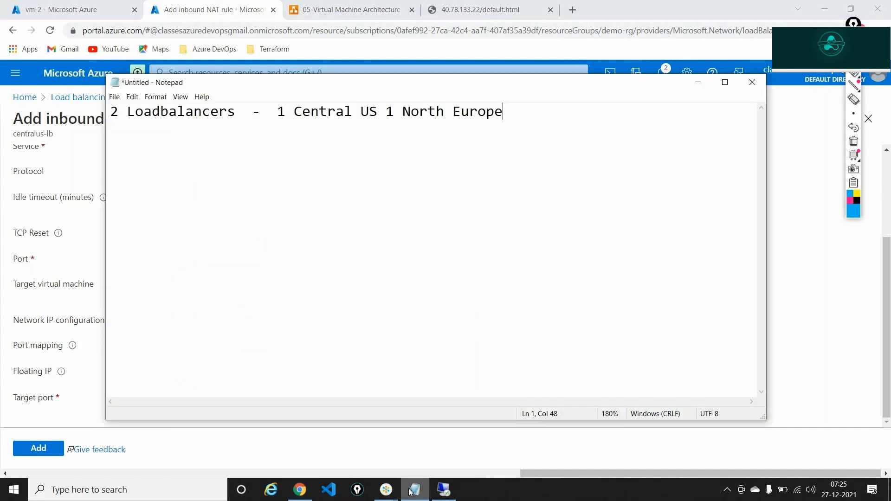
Replace the Notepad notes with the port list: 3389 - RDP, 80 - Http, 443 - Https, 1433 - SQL Server
{"action": "key", "text": "ctrl+a"}
{"action": "type", "text": "33"}
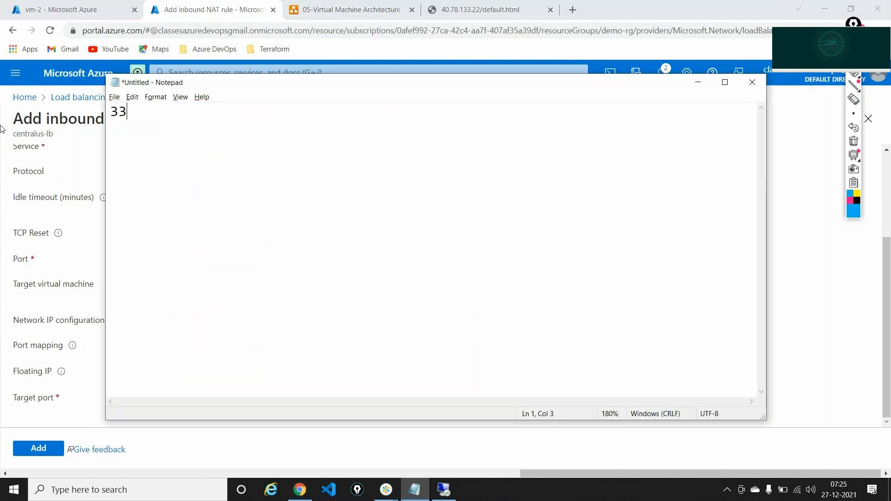
{"action": "type", "text": "89 - RDP"}
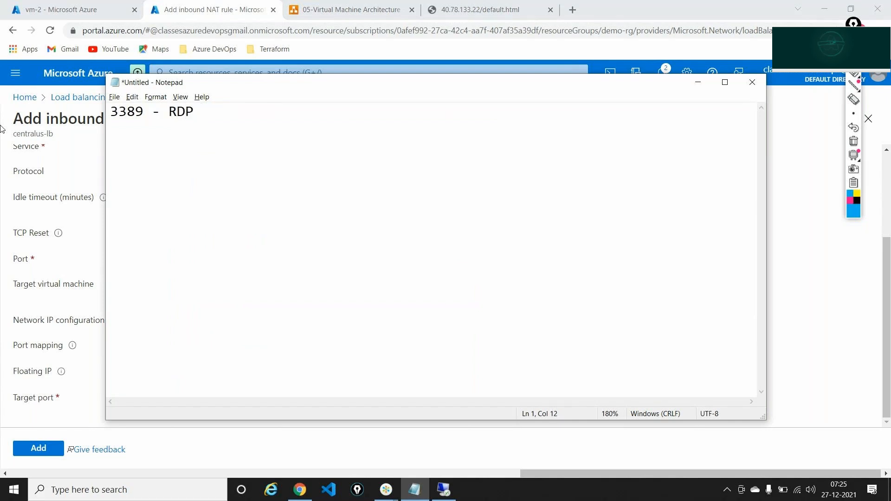
{"action": "key", "text": "Return"}
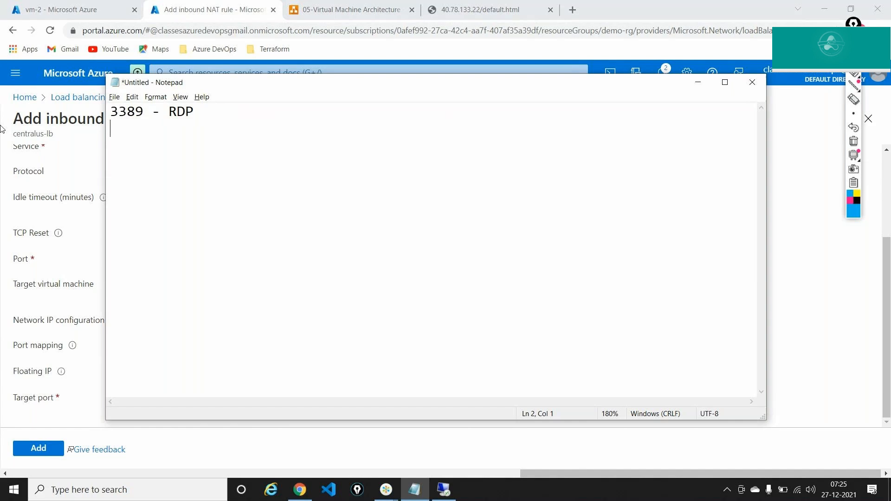
{"action": "type", "text": "80 -  Http"}
{"action": "key", "text": "Return"}
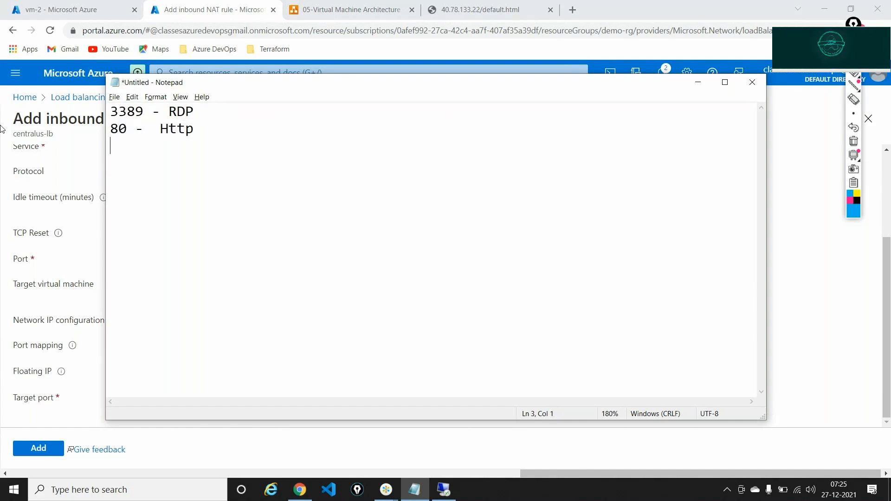
{"action": "type", "text": "443 -  "}
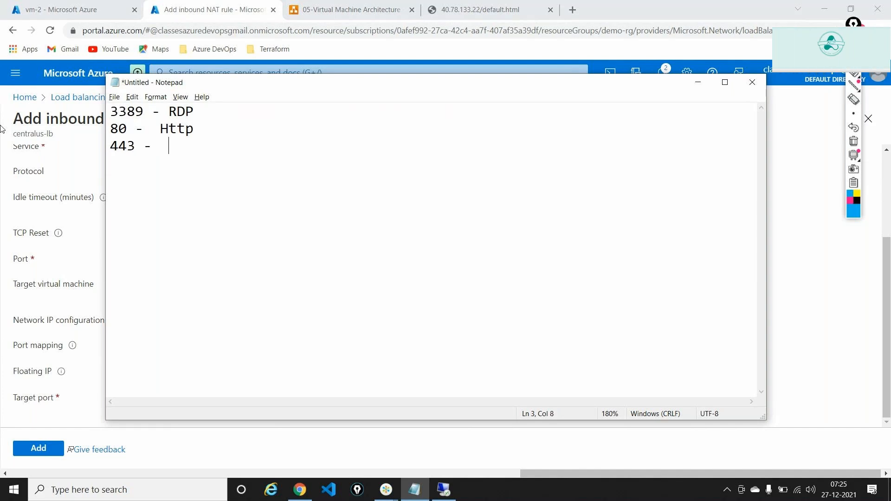
{"action": "type", "text": "Https"}
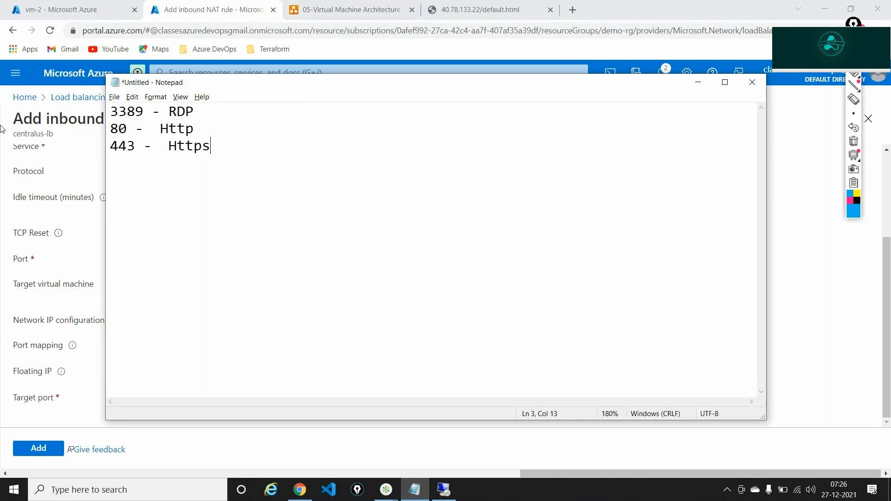
{"action": "key", "text": "Return"}
{"action": "type", "text": "1433 - SQL Server"}
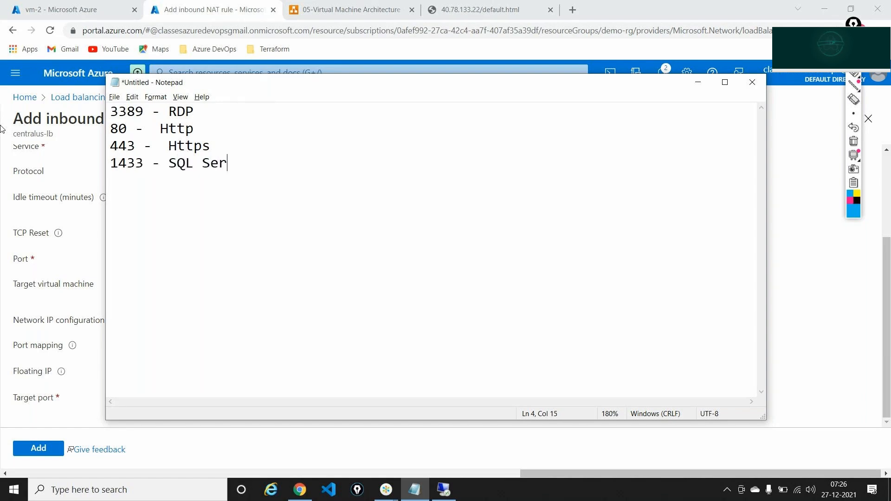
{"action": "key", "text": "Return"}
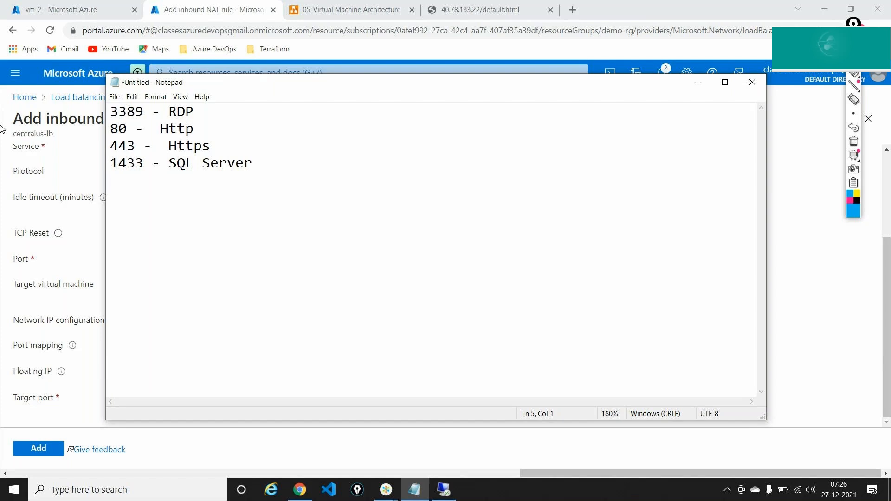
{"action": "key", "text": "alt+Tab"}
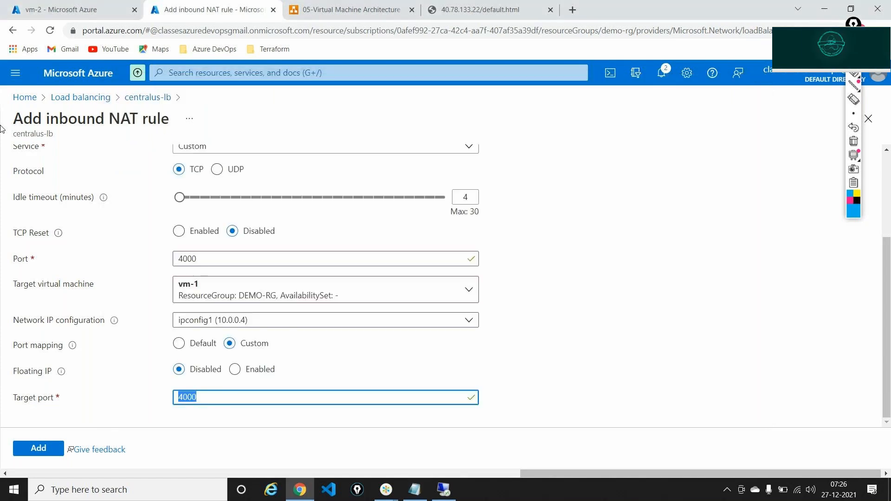
Enter 3389 as the target port and check-mark the rule name and frontend IP on screen
{"action": "type", "text": "3389"}
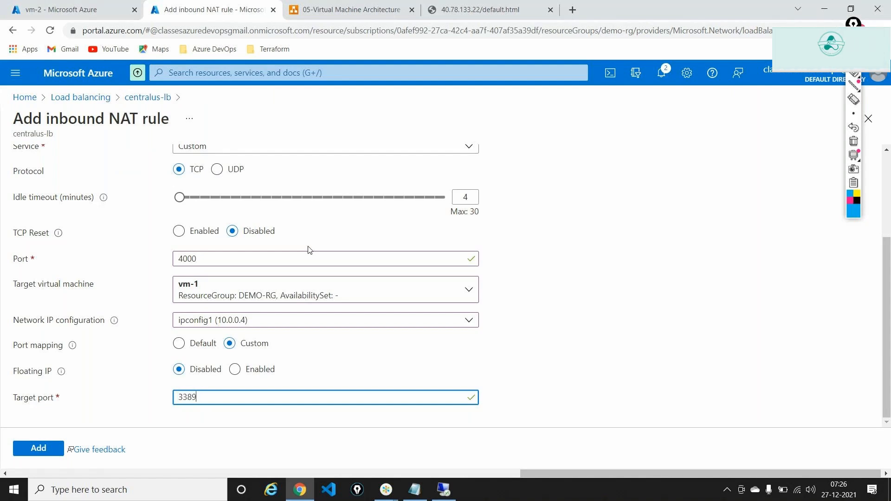
{"action": "scroll", "coordinate": [309, 250], "scroll_direction": "up", "scroll_amount": 3}
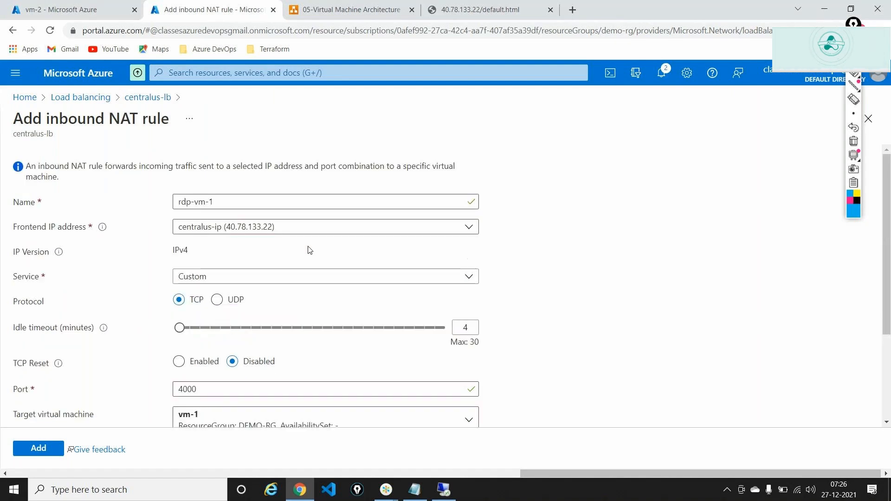
{"action": "left_click", "coordinate": [854, 75]}
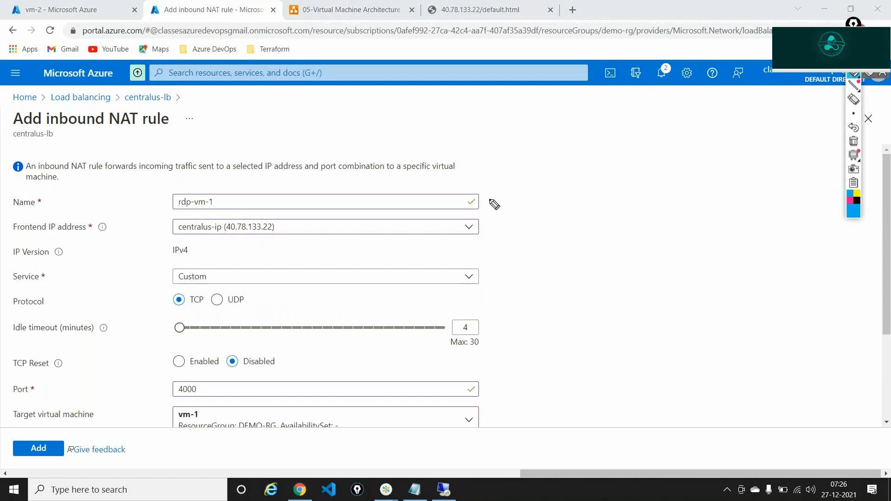
{"action": "left_click_drag", "start_coordinate": [489, 199], "coordinate": [501, 197]}
{"action": "mouse_move", "coordinate": [486, 225]}
{"action": "left_mouse_down"}
{"action": "mouse_move", "coordinate": [501, 223]}
{"action": "mouse_move", "coordinate": [490, 371]}
{"action": "mouse_move", "coordinate": [485, 366]}
{"action": "mouse_move", "coordinate": [493, 371]}
{"action": "left_mouse_up"}
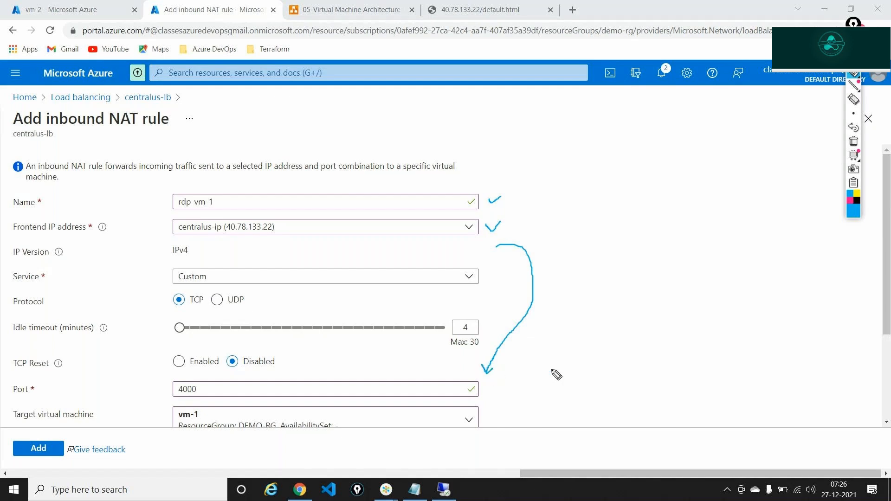
{"action": "left_click", "coordinate": [853, 141]}
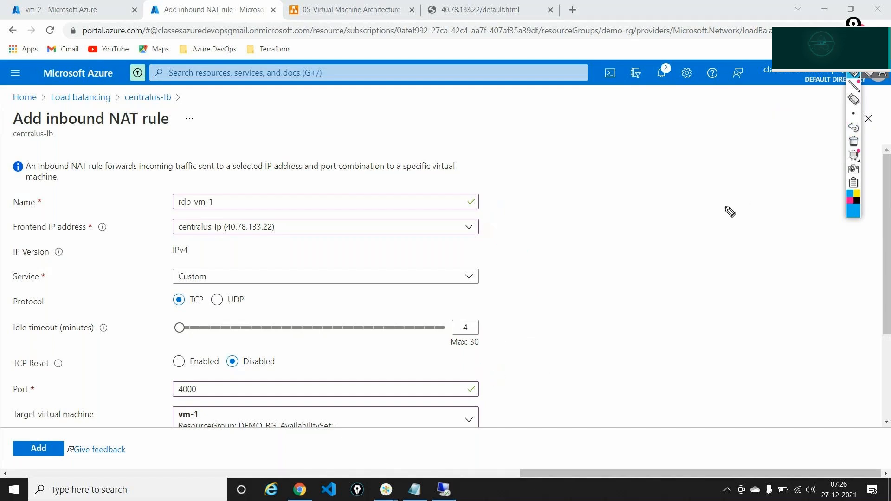
With the smallest pen, tick target port 3389 and vm-1, clear the marks, then add the rule
{"action": "scroll", "coordinate": [726, 207], "scroll_direction": "up", "scroll_amount": 5}
{"action": "left_click", "coordinate": [854, 88]}
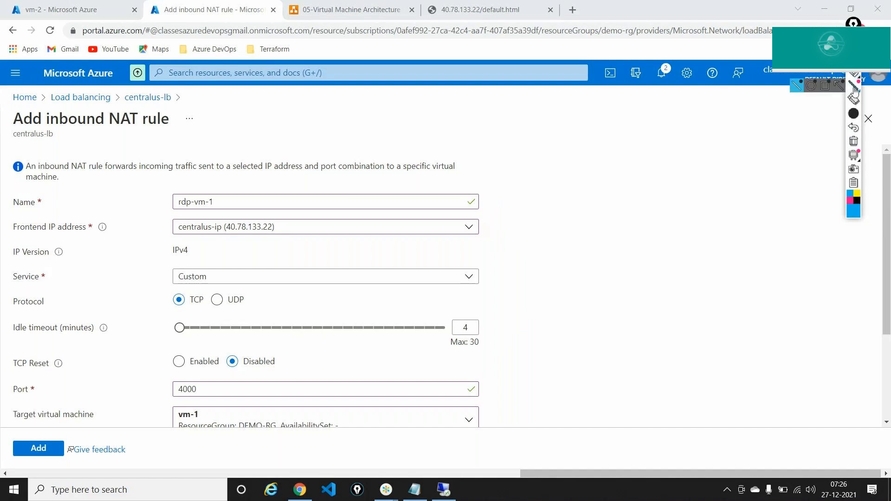
{"action": "scroll", "coordinate": [623, 296], "scroll_direction": "down", "scroll_amount": 3}
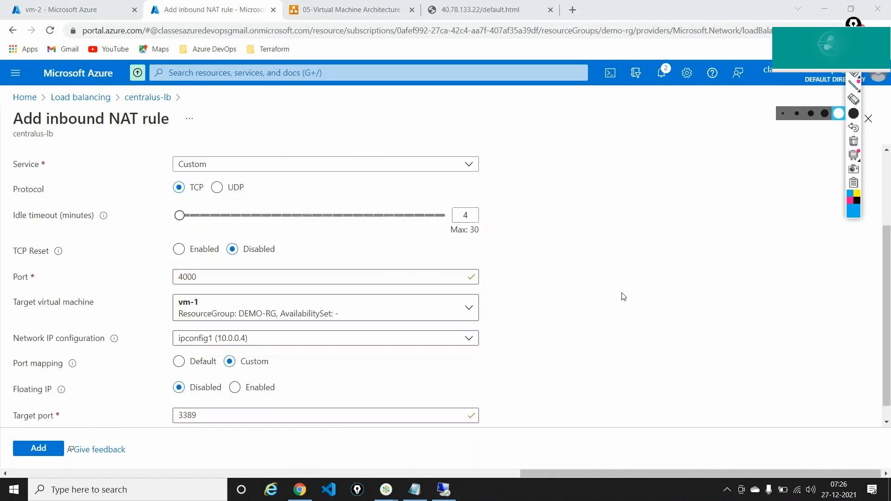
{"action": "left_click", "coordinate": [783, 113]}
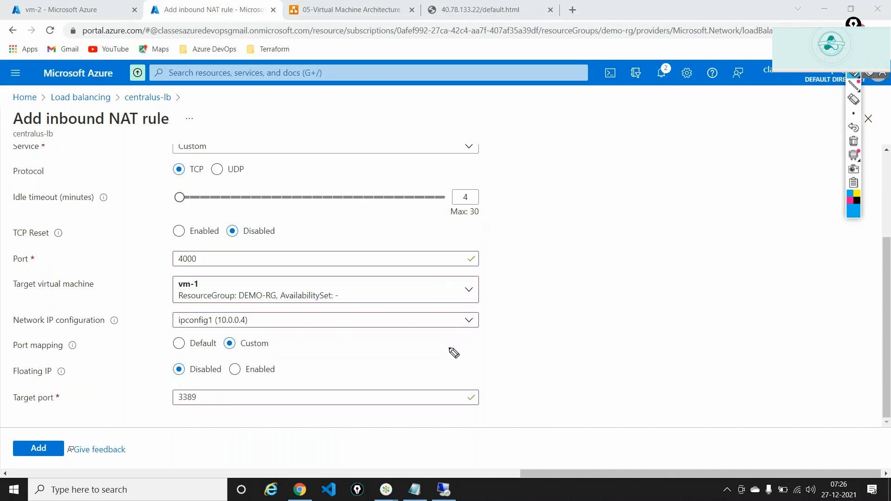
{"action": "left_click_drag", "start_coordinate": [488, 394], "coordinate": [519, 372]}
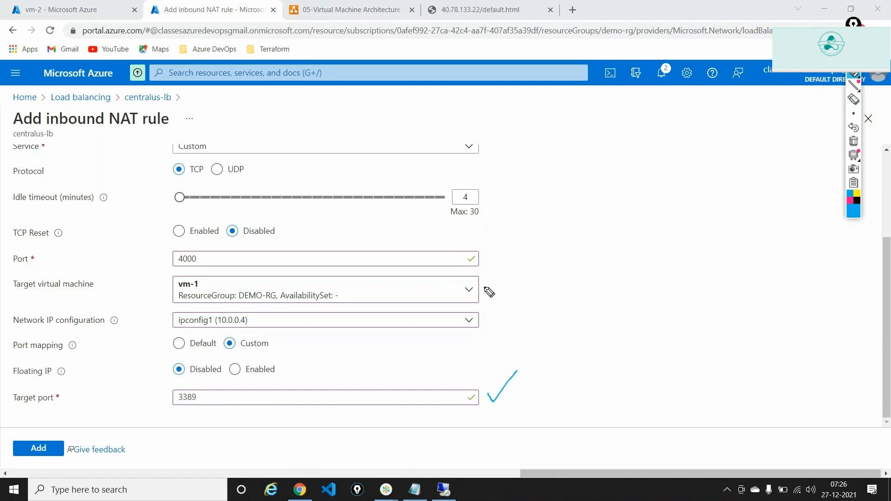
{"action": "left_click_drag", "start_coordinate": [485, 288], "coordinate": [497, 282]}
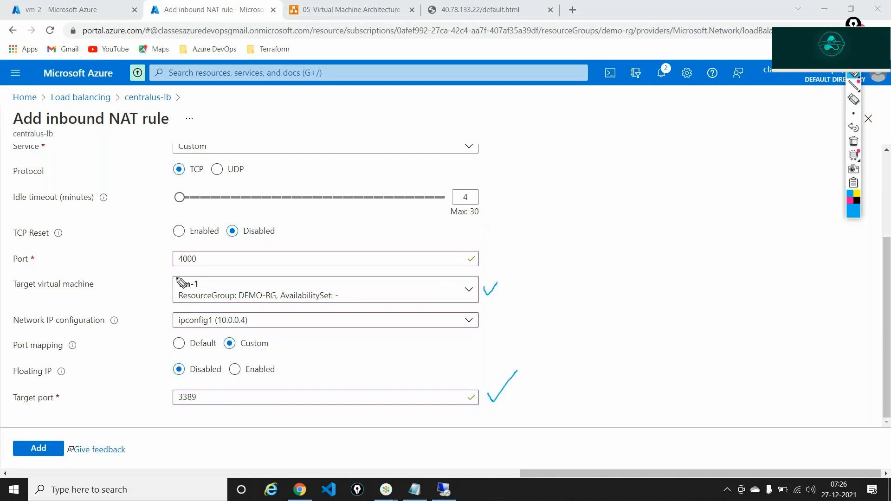
{"action": "mouse_move", "coordinate": [176, 279]}
{"action": "left_mouse_down"}
{"action": "mouse_move", "coordinate": [173, 301]}
{"action": "mouse_move", "coordinate": [212, 302]}
{"action": "mouse_move", "coordinate": [179, 280]}
{"action": "left_mouse_up"}
{"action": "left_click", "coordinate": [854, 141]}
{"action": "left_click", "coordinate": [853, 59]}
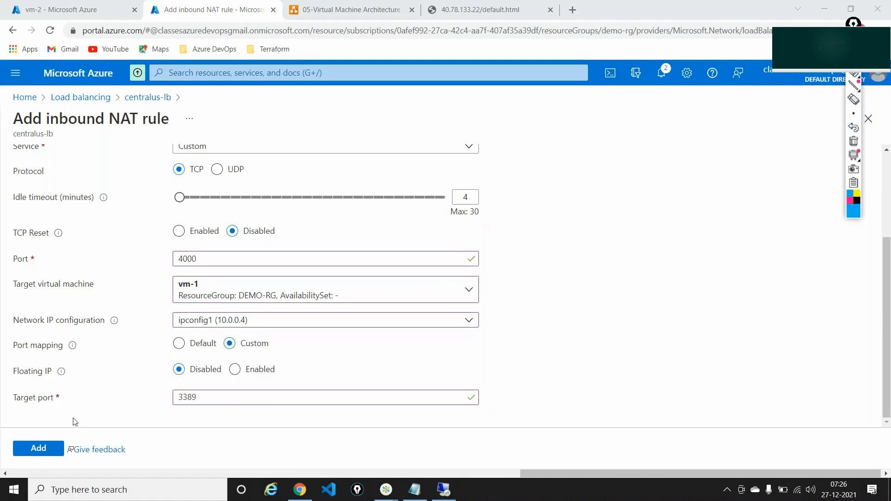
{"action": "left_click", "coordinate": [35, 450]}
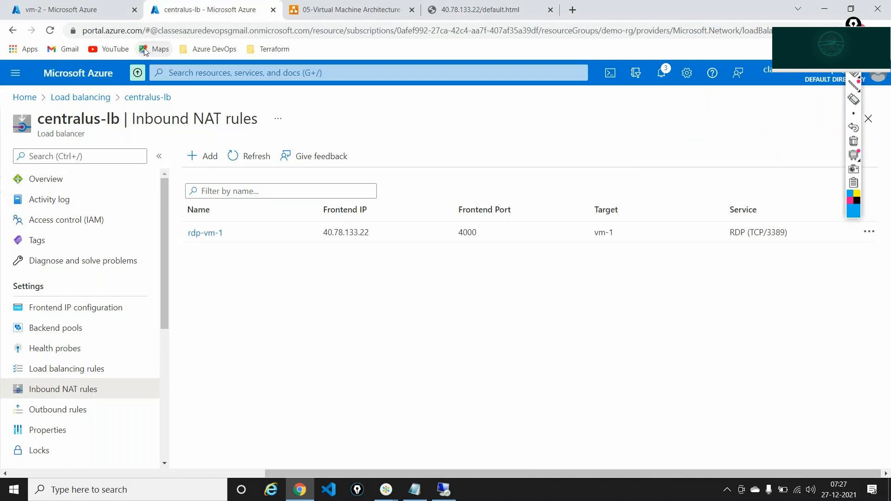
Switch to the vm-2 virtual machine overview tab
{"action": "left_click", "coordinate": [62, 5]}
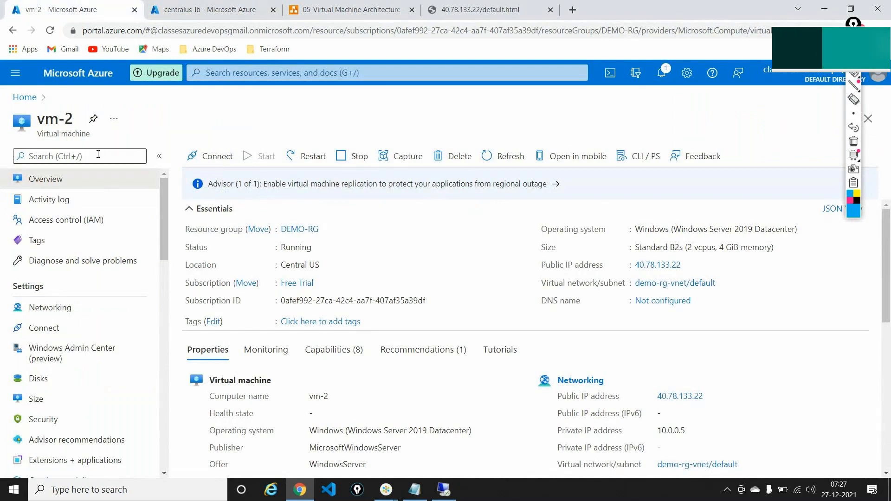
Download vm-2's RDP file, try connecting to 10.0.0.5, and dismiss the connection failure
{"action": "left_click", "coordinate": [57, 328]}
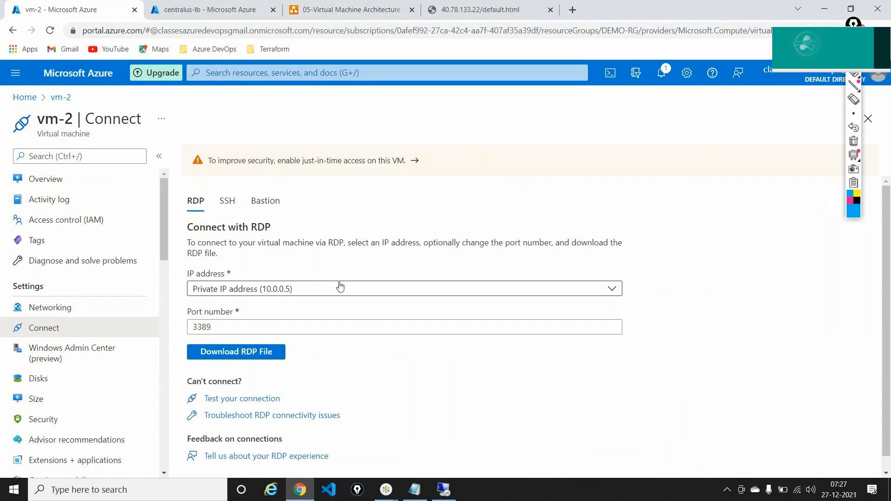
{"action": "scroll", "coordinate": [340, 286], "scroll_direction": "down", "scroll_amount": 1}
{"action": "left_click", "coordinate": [255, 342]}
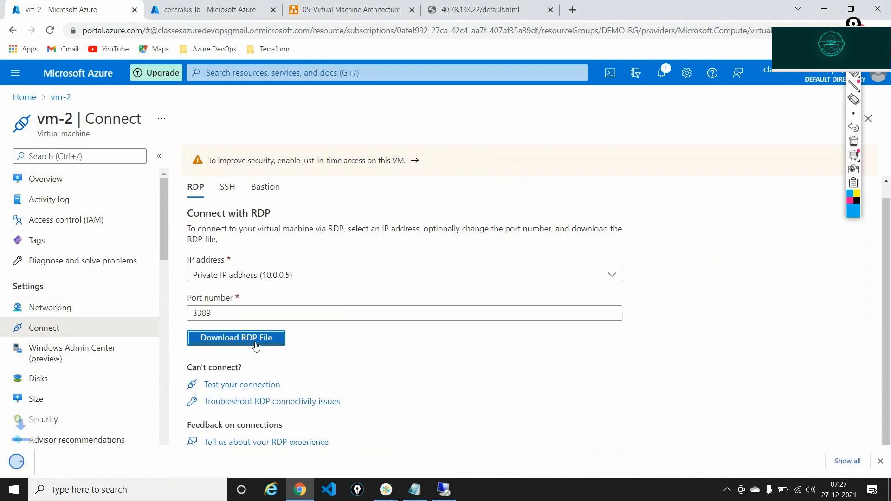
{"action": "left_click", "coordinate": [81, 469]}
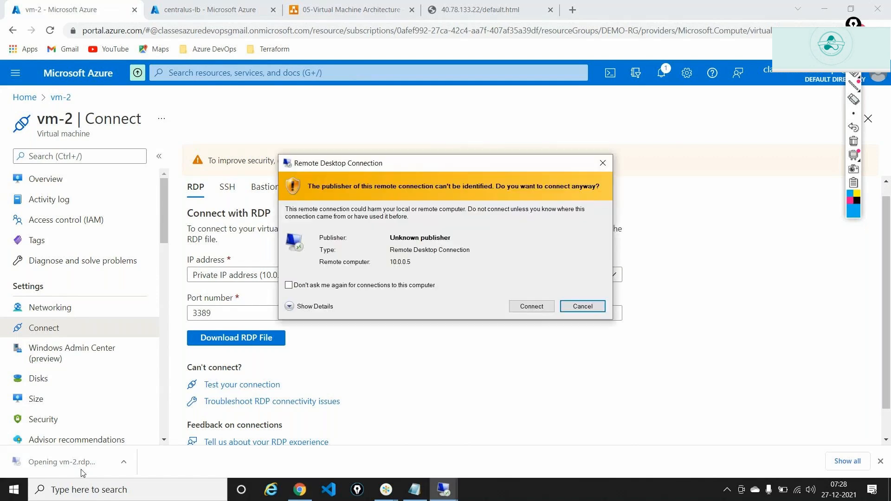
{"action": "left_click", "coordinate": [538, 305]}
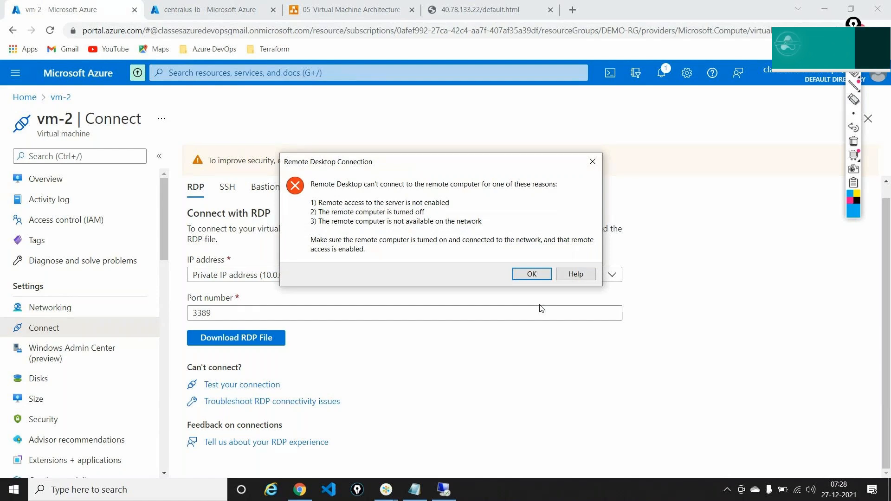
{"action": "left_click", "coordinate": [532, 275]}
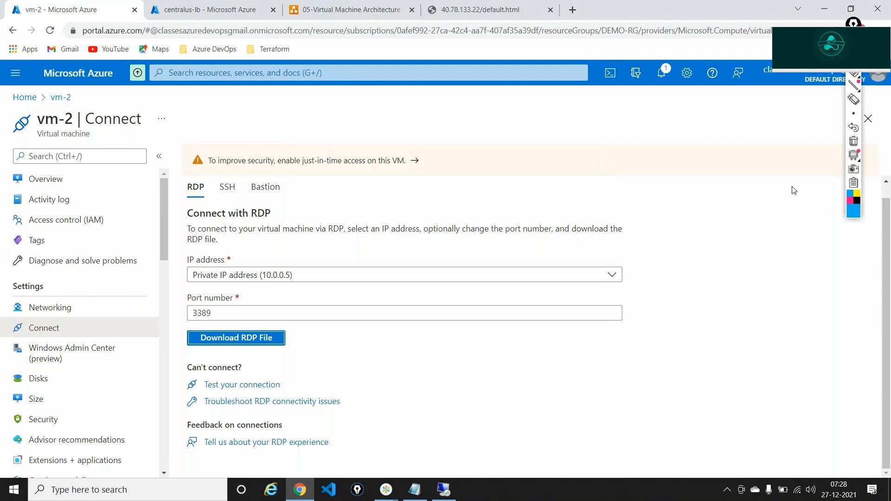
Mark vm-2's private address 10.0.0.5 on screen, then go back to the centralus-lb tab
{"action": "left_click", "coordinate": [853, 75]}
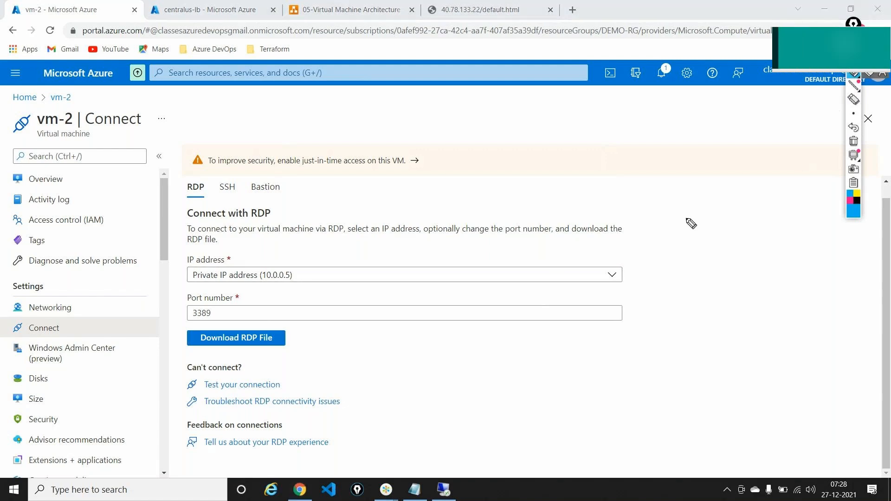
{"action": "mouse_move", "coordinate": [663, 213]}
{"action": "left_mouse_down"}
{"action": "mouse_move", "coordinate": [630, 257]}
{"action": "mouse_move", "coordinate": [642, 251]}
{"action": "left_mouse_up"}
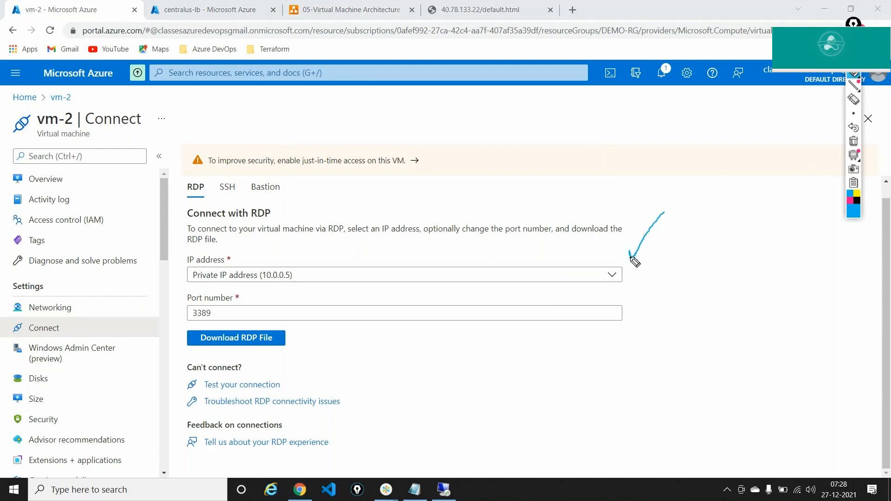
{"action": "mouse_move", "coordinate": [274, 263]}
{"action": "left_mouse_down"}
{"action": "mouse_move", "coordinate": [264, 285]}
{"action": "mouse_move", "coordinate": [303, 280]}
{"action": "mouse_move", "coordinate": [267, 261]}
{"action": "left_mouse_up"}
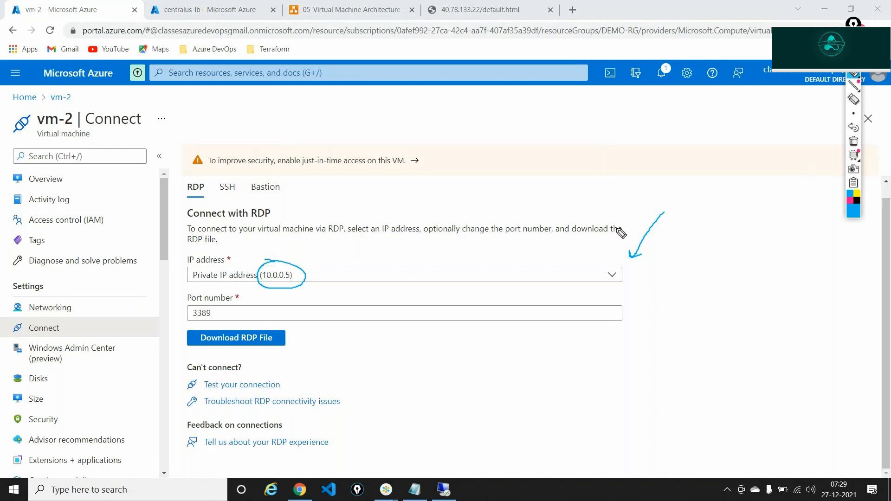
{"action": "left_click", "coordinate": [853, 141]}
{"action": "left_click", "coordinate": [853, 85]}
{"action": "left_click", "coordinate": [852, 45]}
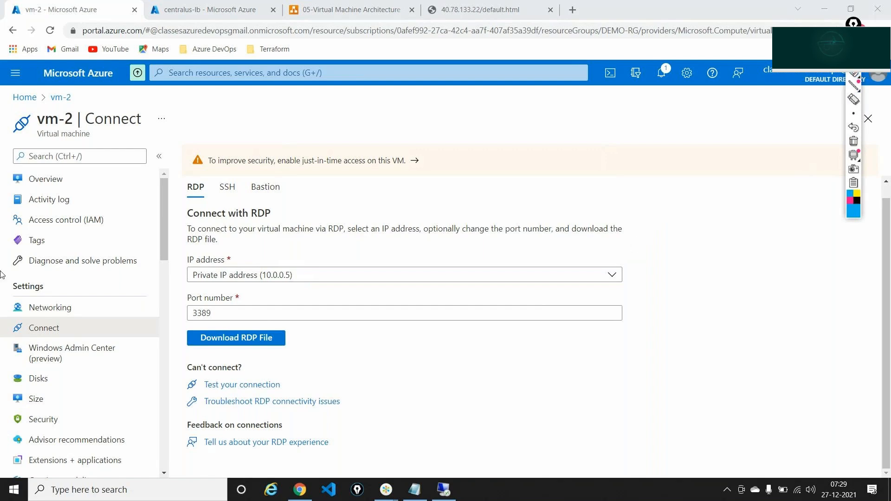
{"action": "left_click", "coordinate": [177, 6]}
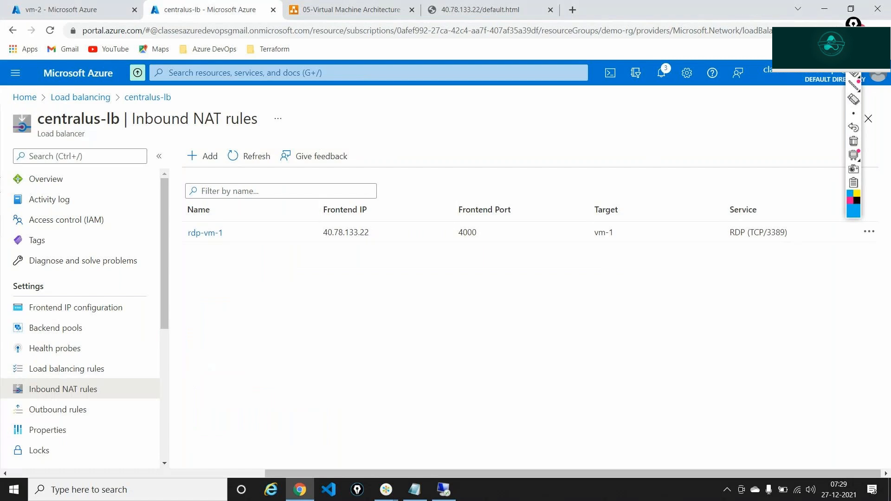
Start a new inbound NAT rule named rdp-vm-2 on frontend centralus-ip with port 4000
{"action": "left_click", "coordinate": [853, 34]}
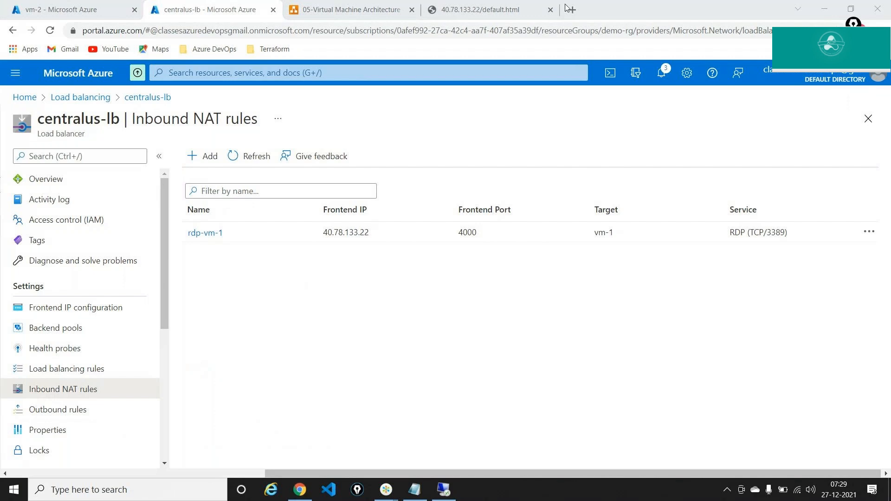
{"action": "left_click", "coordinate": [204, 164]}
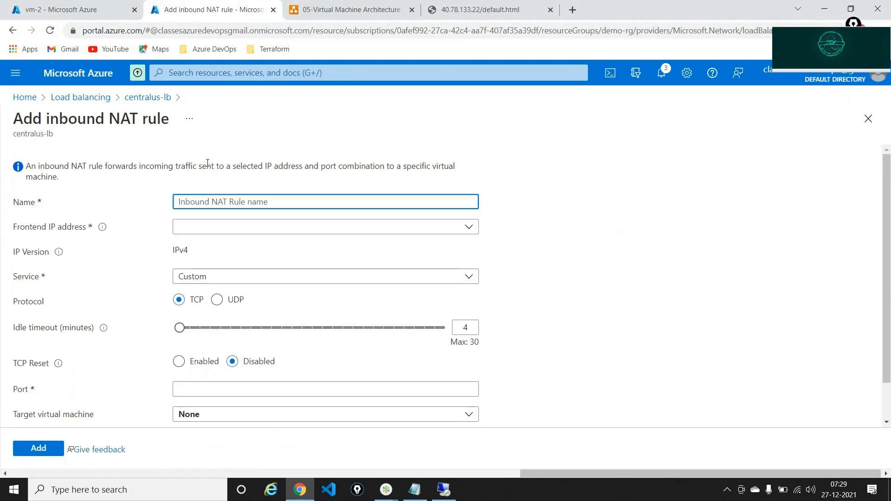
{"action": "type", "text": "rd"}
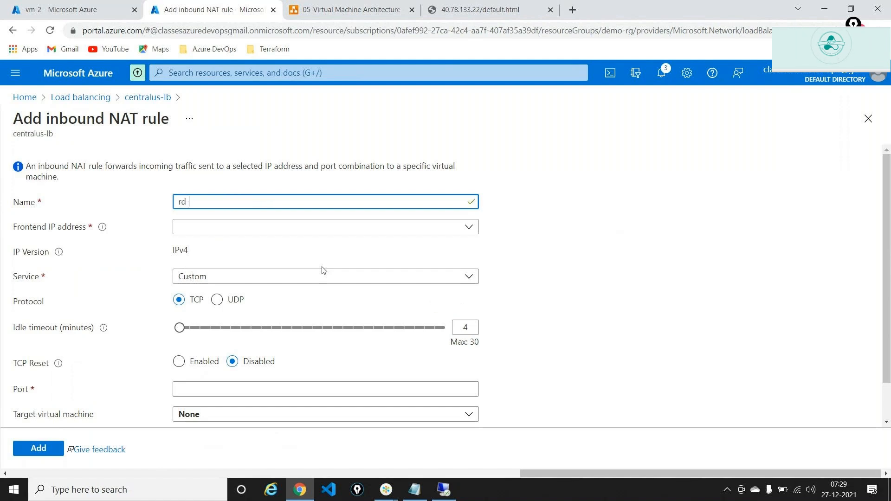
{"action": "type", "text": "p-vm-2"}
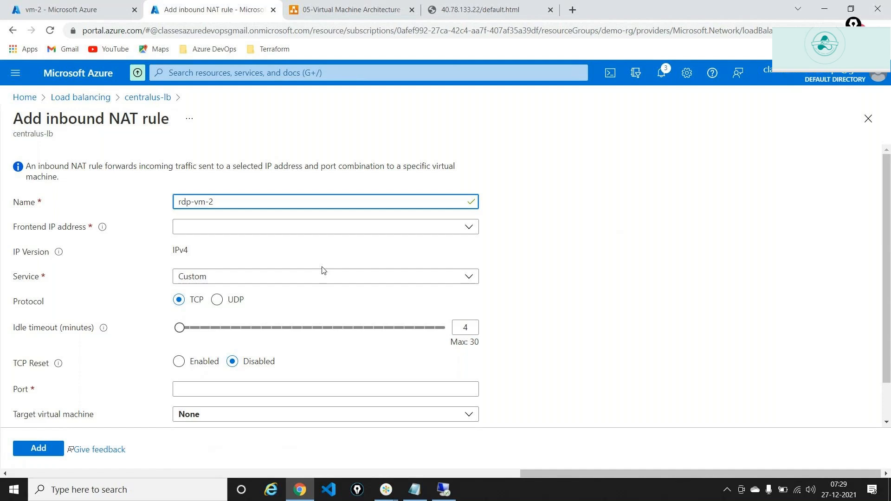
{"action": "left_click", "coordinate": [297, 231]}
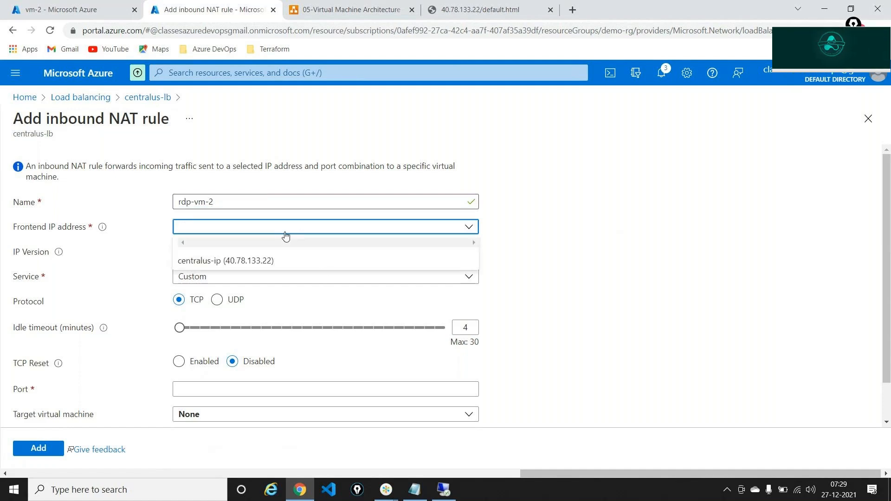
{"action": "left_click", "coordinate": [278, 258]}
{"action": "scroll", "coordinate": [284, 244], "scroll_direction": "down", "scroll_amount": 2}
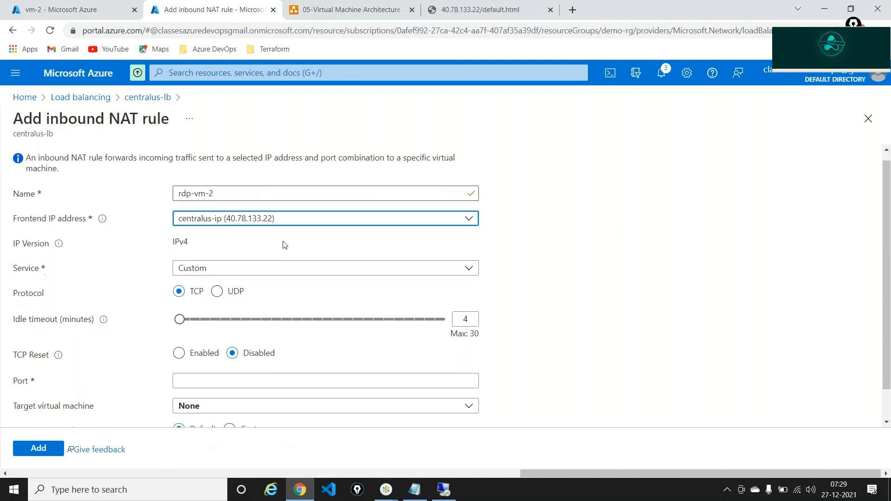
{"action": "left_click", "coordinate": [222, 344]}
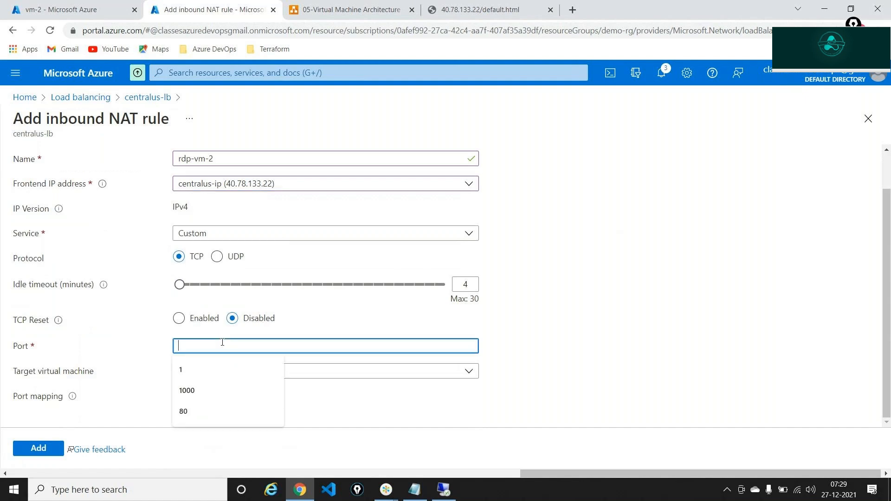
{"action": "type", "text": "4000"}
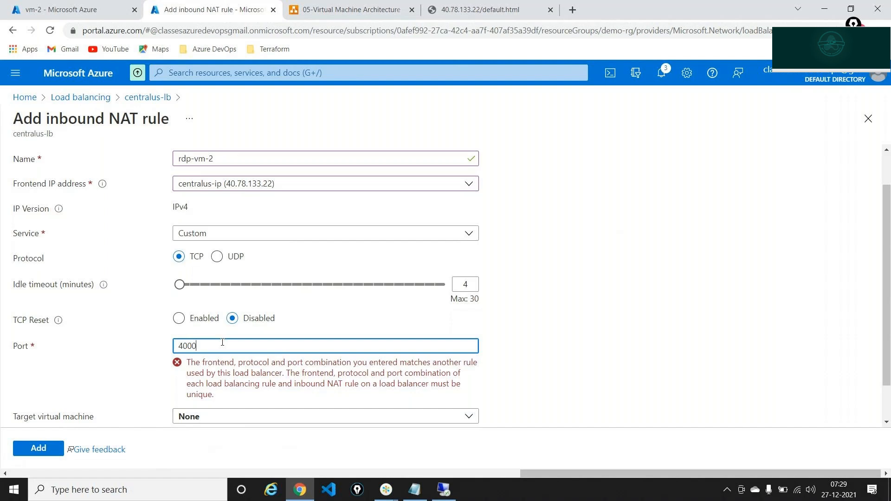
{"action": "key", "text": "BackSpace"}
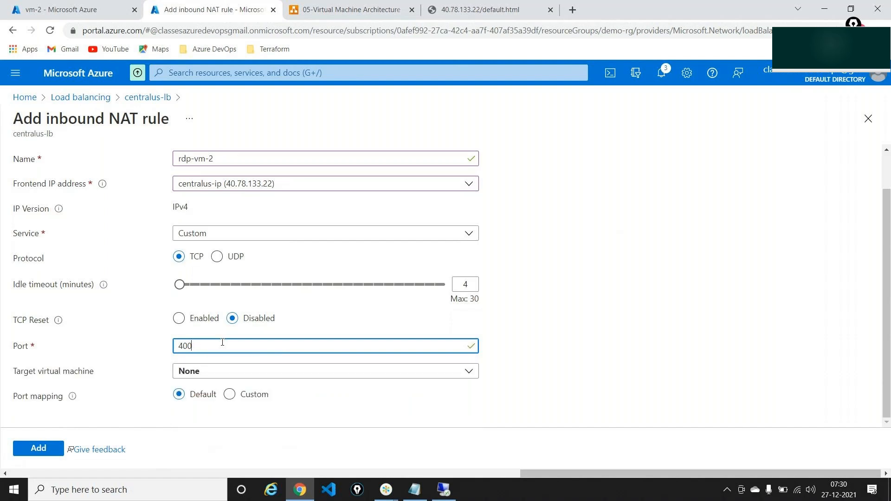
Change the frontend port to 4001 and target vm-2 via ipconfig1 (10.0.0.5)
{"action": "type", "text": "1"}
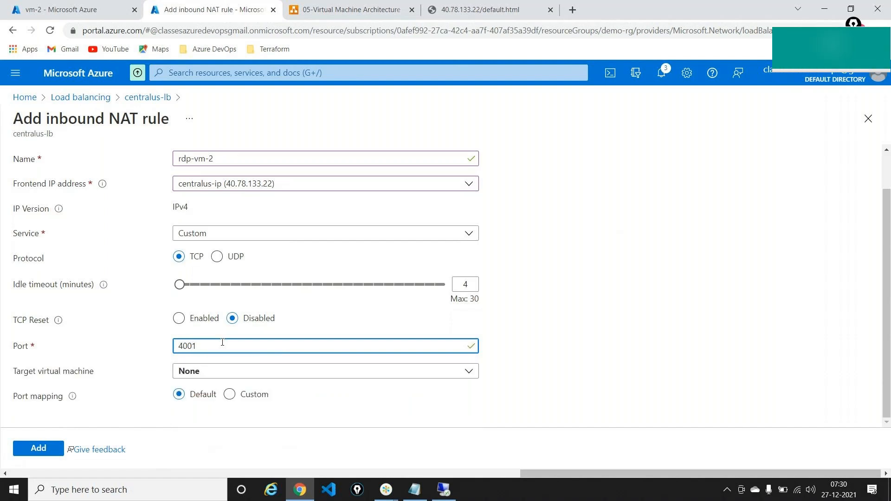
{"action": "left_click", "coordinate": [224, 376]}
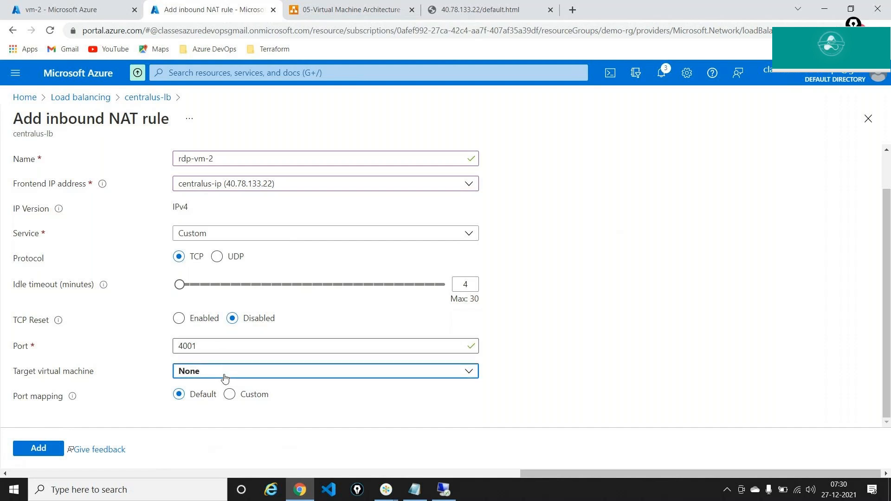
{"action": "left_click", "coordinate": [205, 339]}
{"action": "scroll", "coordinate": [244, 377], "scroll_direction": "down", "scroll_amount": 1}
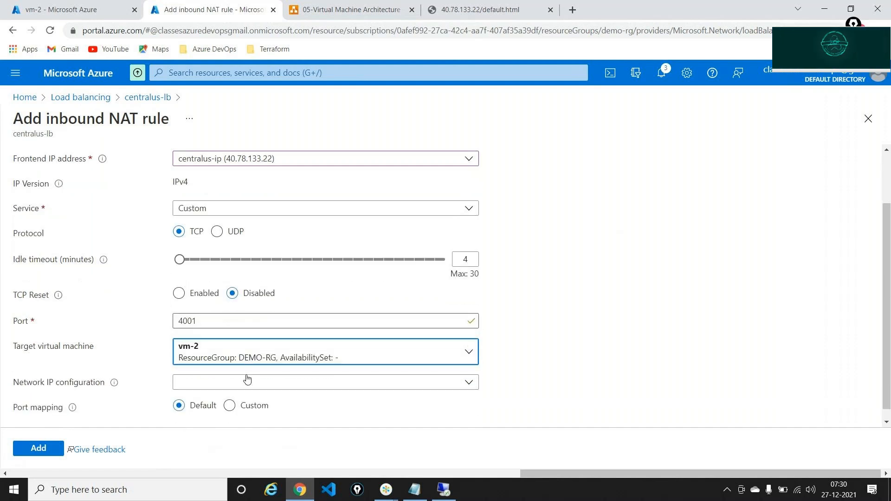
{"action": "left_click", "coordinate": [248, 379]}
{"action": "left_click", "coordinate": [225, 390]}
Use custom port mapping with target port 3389 and add the rdp-vm-2 rule
{"action": "left_click", "coordinate": [231, 395]}
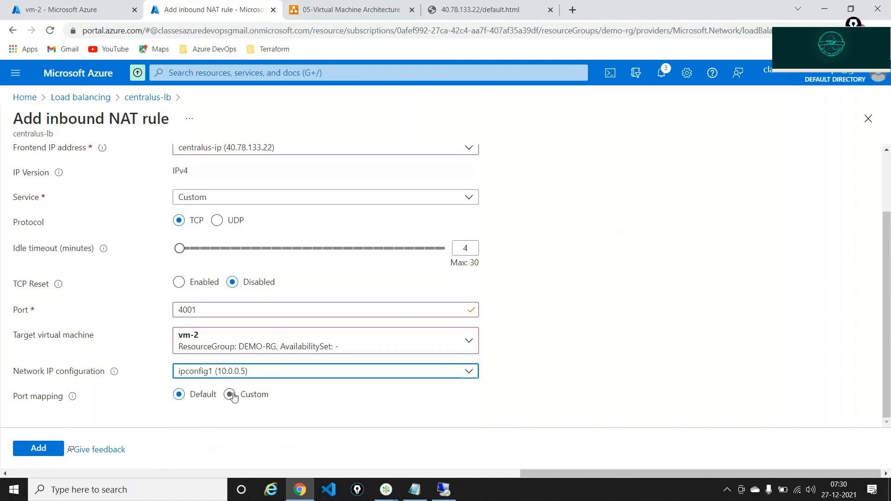
{"action": "scroll", "coordinate": [339, 334], "scroll_direction": "down", "scroll_amount": 1}
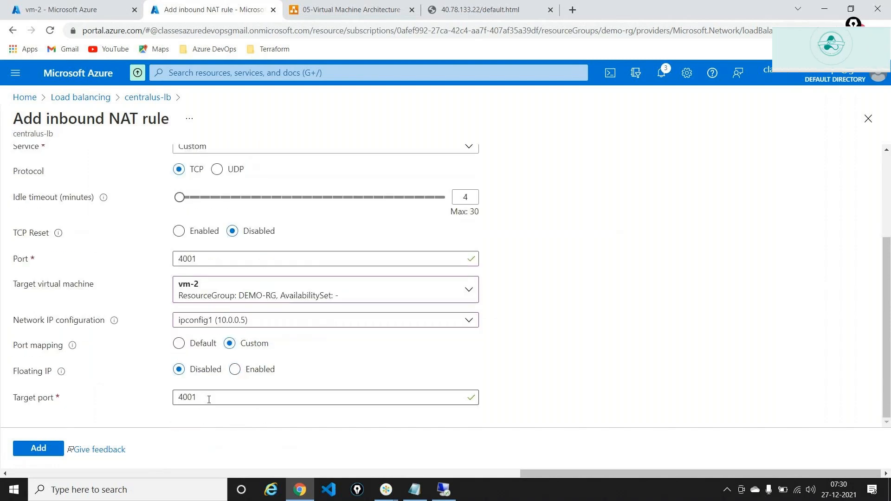
{"action": "double_click", "coordinate": [209, 399]}
{"action": "type", "text": "3389"}
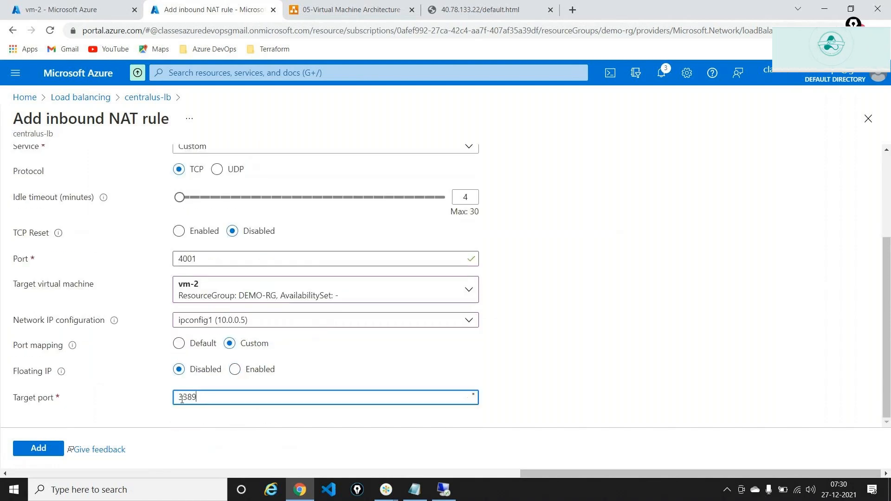
{"action": "left_click", "coordinate": [41, 452]}
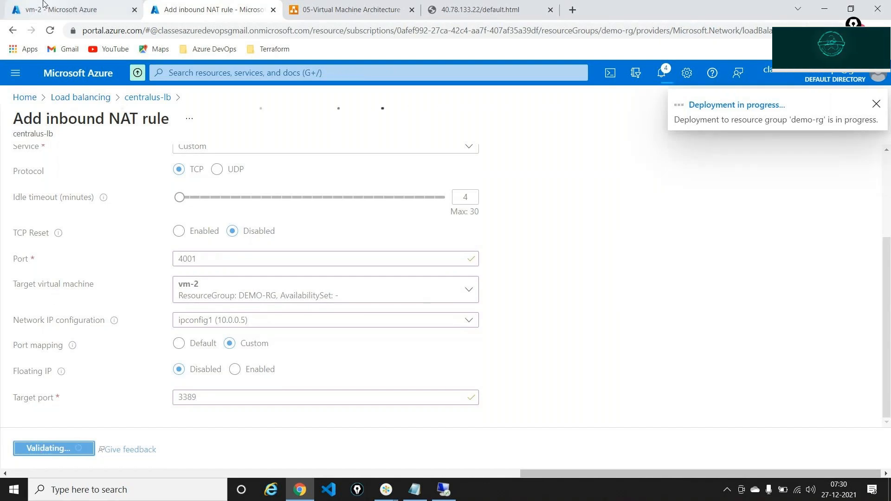
{"action": "left_click", "coordinate": [65, 9]}
Open centralus-lb's Inbound NAT rules and copy rdp-vm-1's frontend IP 40.78.133.22
{"action": "left_click", "coordinate": [269, 149]}
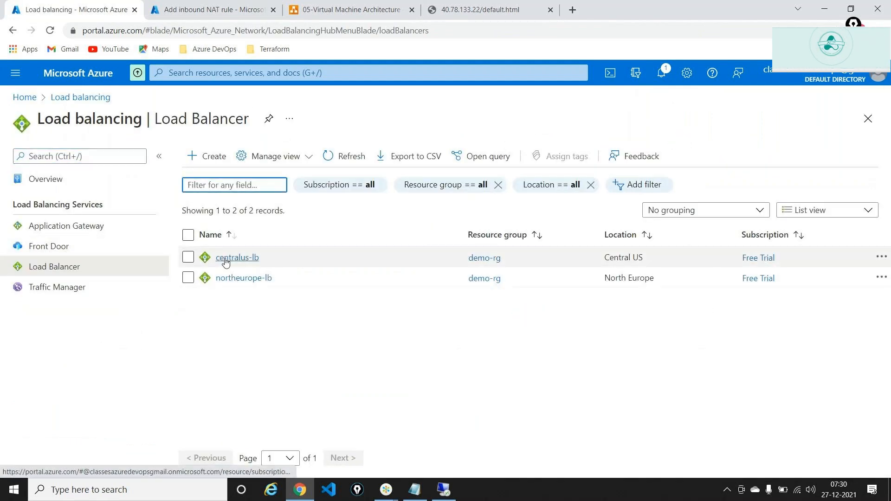
{"action": "left_click", "coordinate": [234, 259]}
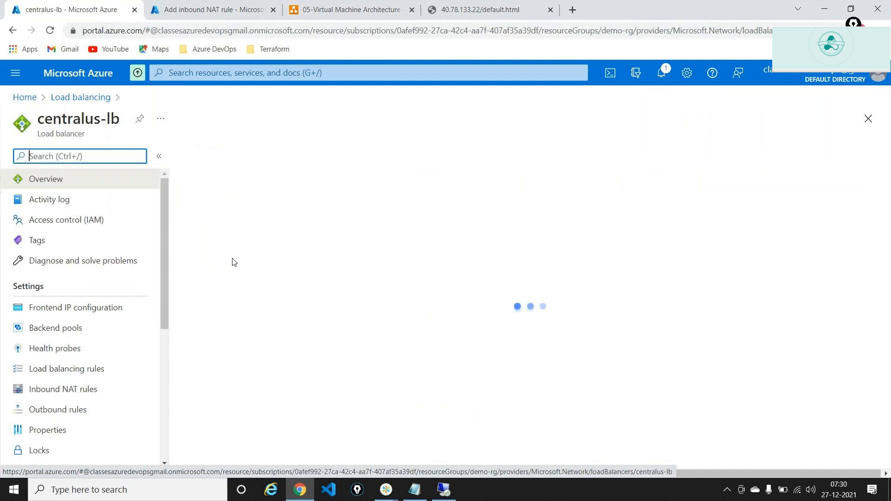
{"action": "left_click", "coordinate": [47, 390]}
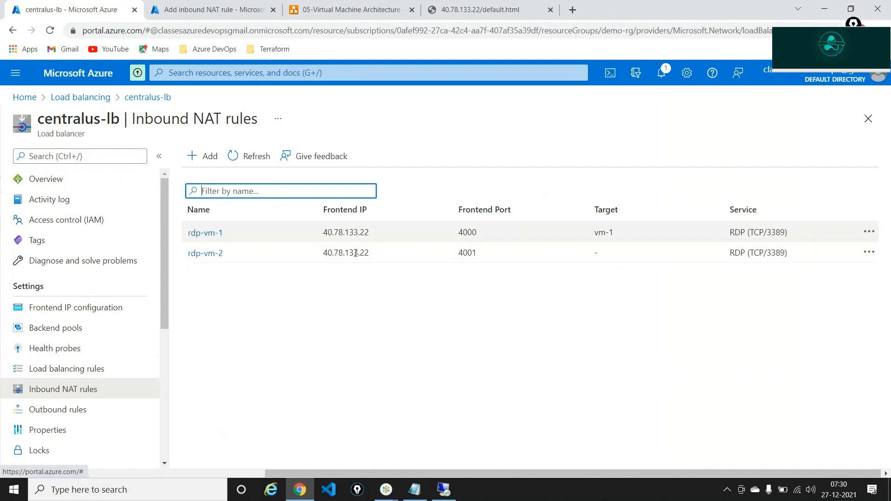
{"action": "double_click", "coordinate": [351, 233]}
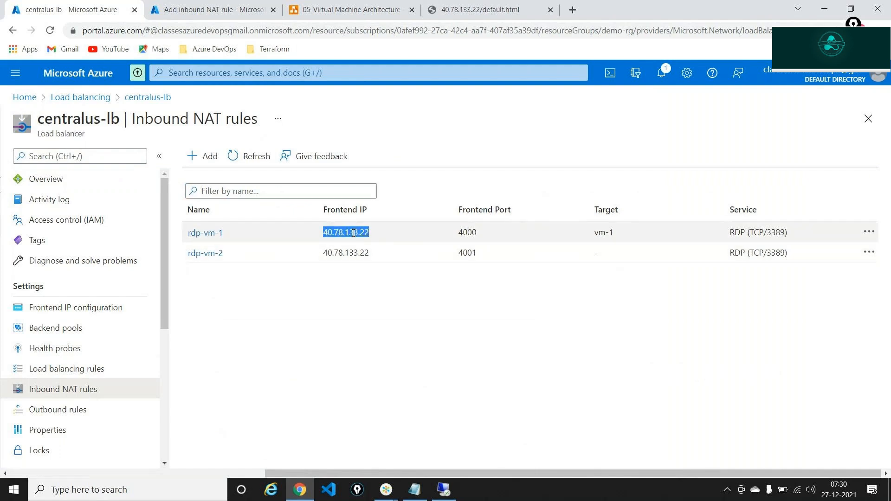
{"action": "left_click", "coordinate": [471, 231]}
{"action": "double_click", "coordinate": [471, 231]}
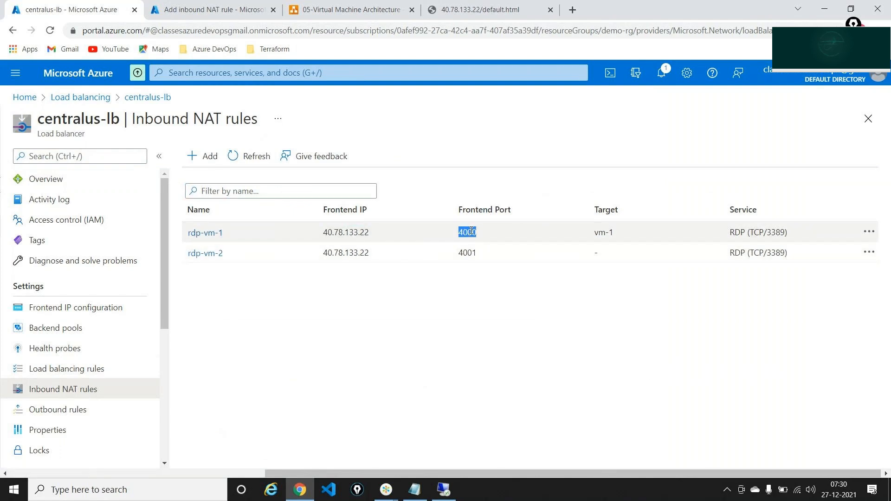
{"action": "double_click", "coordinate": [343, 232]}
{"action": "key", "text": "ctrl+c"}
{"action": "left_click", "coordinate": [443, 490]}
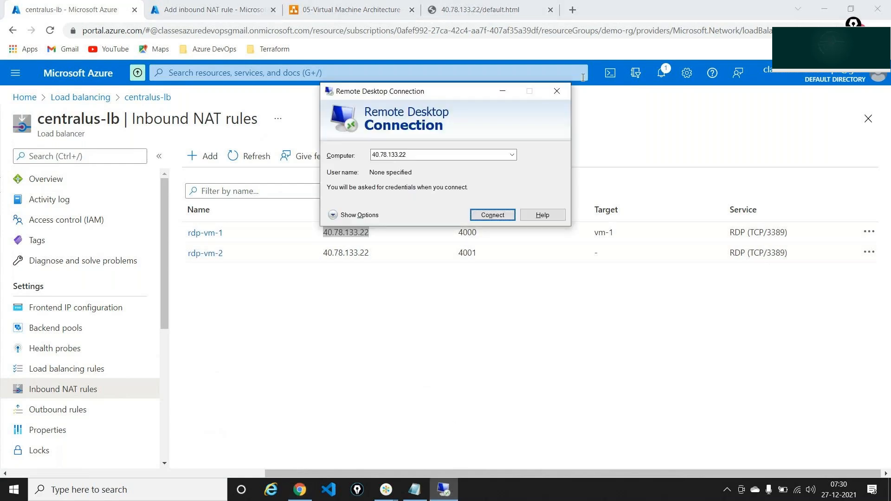
Set the Remote Desktop computer address to 40.78.133.22:4000 and select the full value
{"action": "left_click", "coordinate": [463, 157]}
{"action": "key", "text": "ctrl+a"}
{"action": "key", "text": "BackSpace"}
{"action": "key", "text": "ctrl+v"}
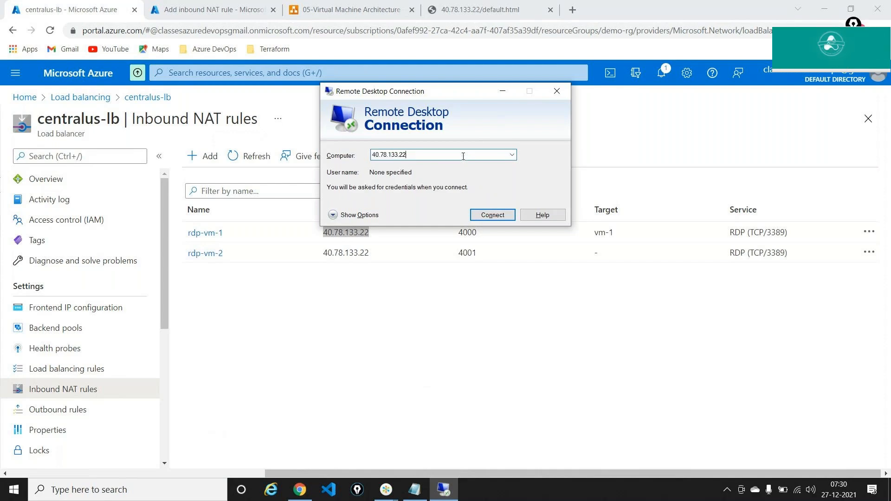
{"action": "type", "text": ":"}
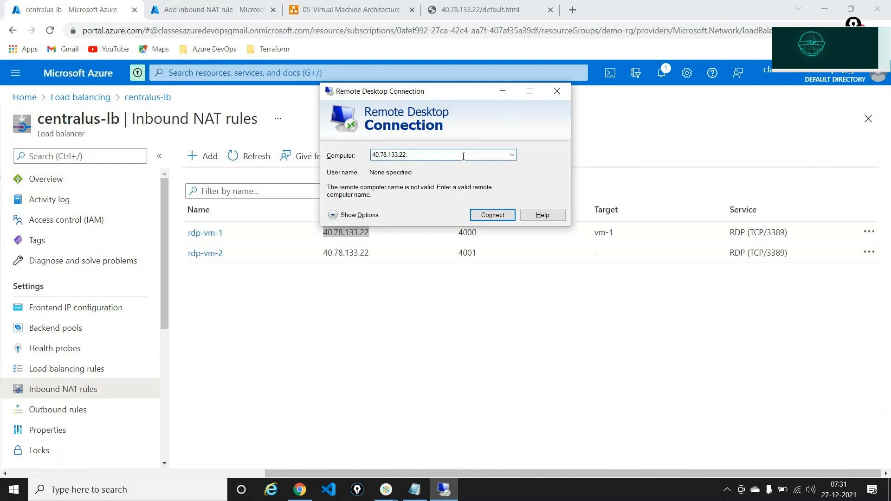
{"action": "type", "text": "4000"}
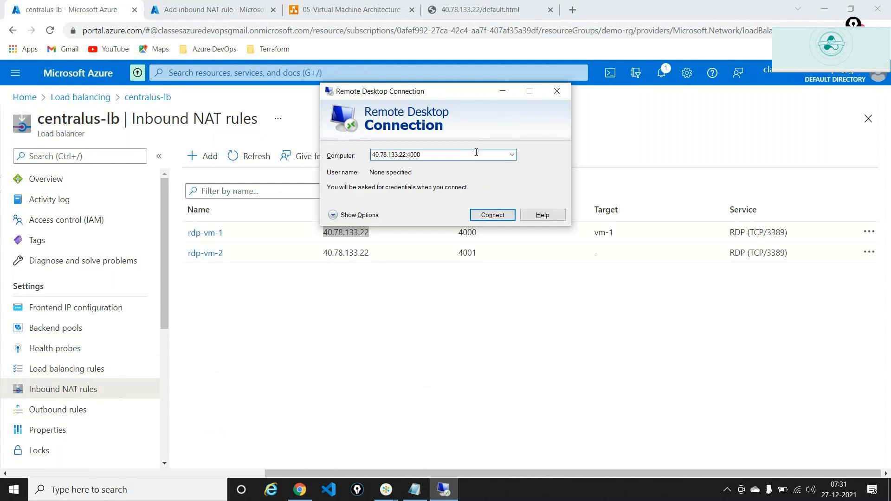
{"action": "double_click", "coordinate": [467, 155]}
{"action": "key", "text": "ctrl+c"}
{"action": "left_click", "coordinate": [414, 489]}
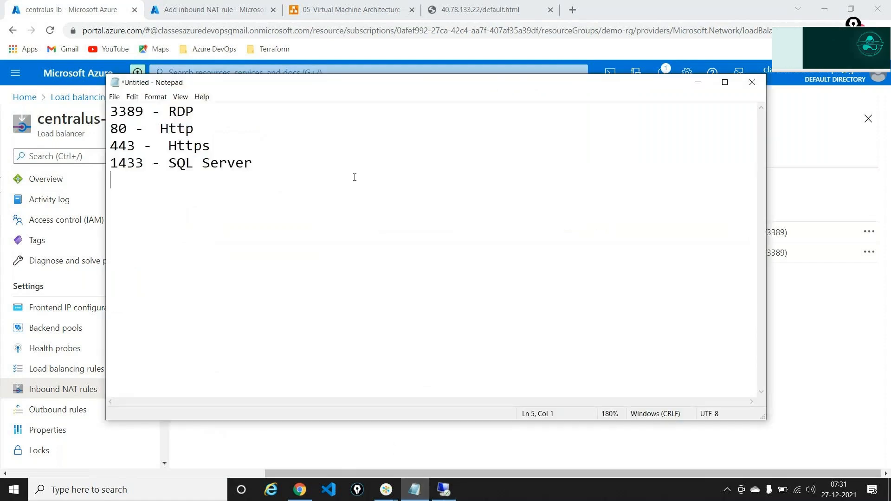
Replace the Notepad contents with 40.78.133.22:4000, underline it on screen, then minimize Notepad
{"action": "key", "text": "ctrl+a"}
{"action": "key", "text": "BackSpace"}
{"action": "key", "text": "ctrl+v"}
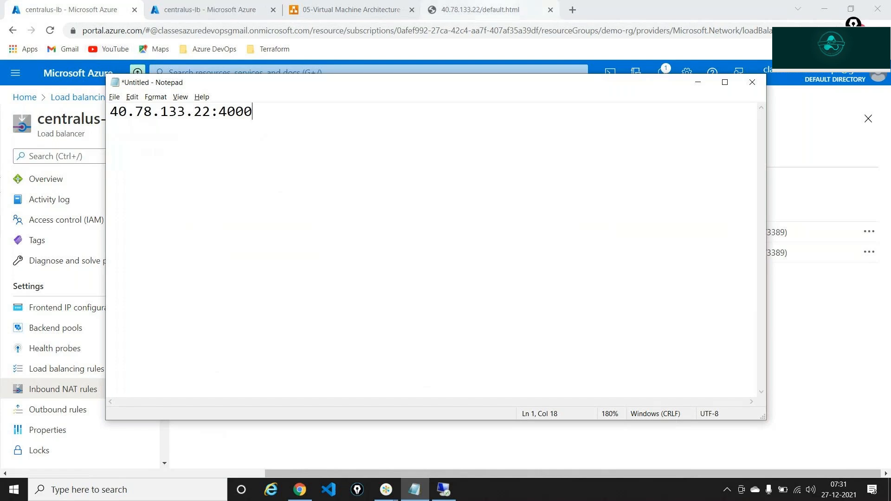
{"action": "left_click", "coordinate": [853, 23]}
{"action": "left_click", "coordinate": [854, 75]}
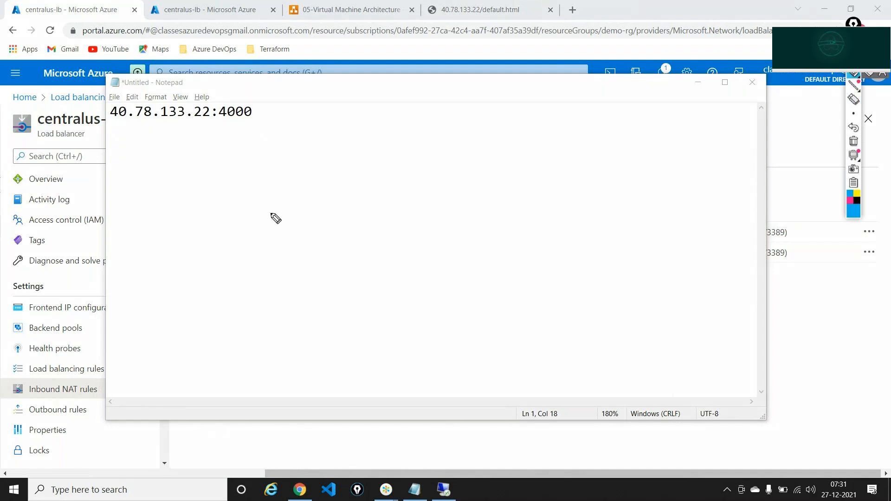
{"action": "mouse_move", "coordinate": [107, 127]}
{"action": "left_mouse_down"}
{"action": "mouse_move", "coordinate": [208, 122]}
{"action": "mouse_move", "coordinate": [221, 111]}
{"action": "mouse_move", "coordinate": [237, 126]}
{"action": "mouse_move", "coordinate": [258, 122]}
{"action": "mouse_move", "coordinate": [237, 103]}
{"action": "left_mouse_up"}
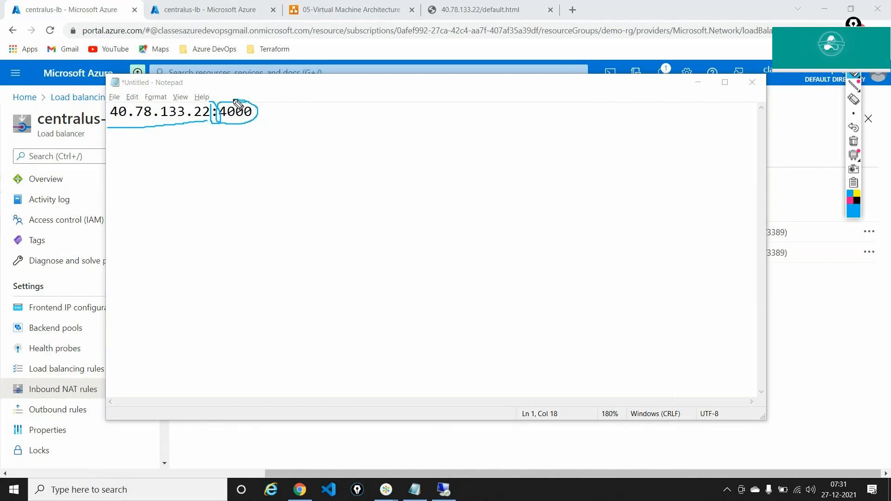
{"action": "left_click", "coordinate": [853, 141]}
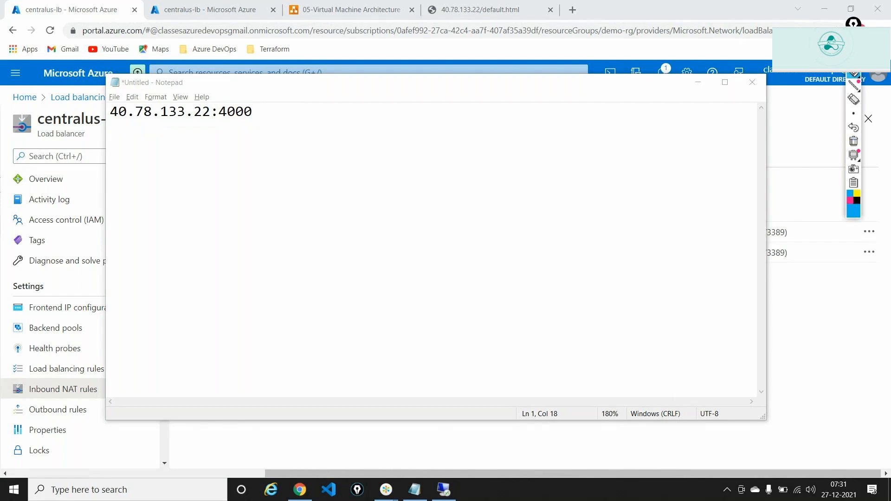
{"action": "left_click", "coordinate": [697, 84]}
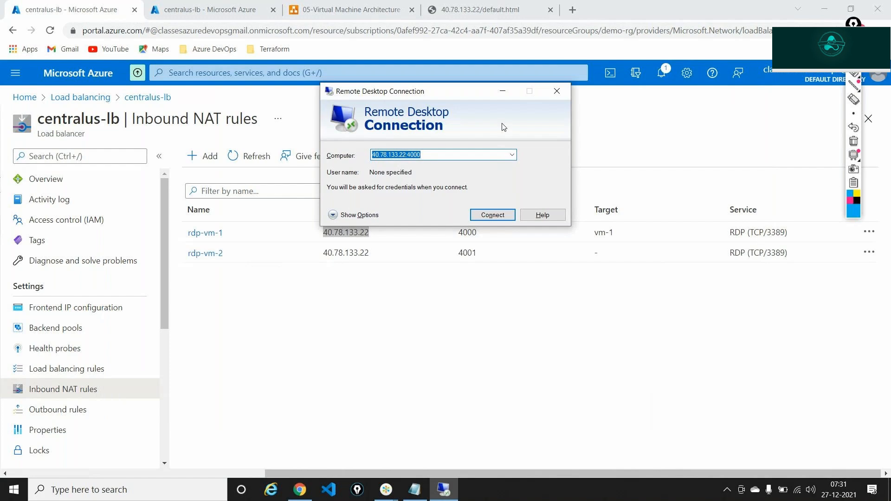
Connect to 40.78.133.22:4000 using a different account with the VM's username and password
{"action": "left_click", "coordinate": [502, 91]}
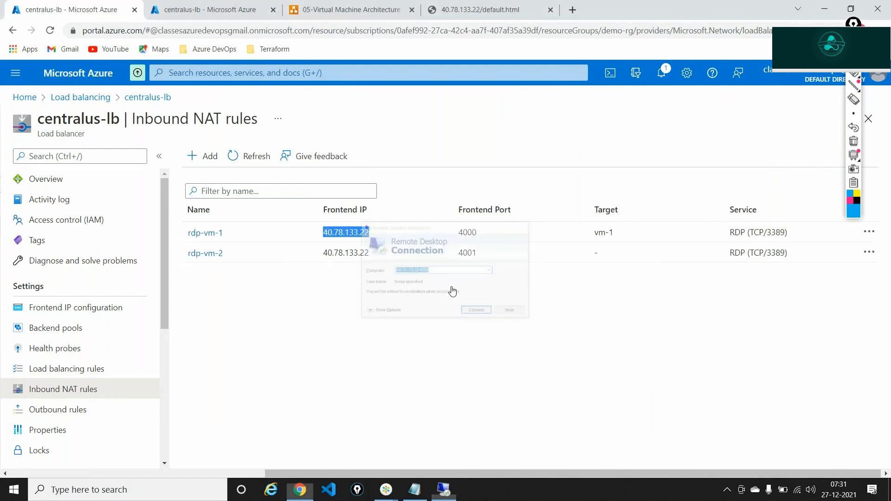
{"action": "left_click", "coordinate": [442, 491]}
{"action": "left_click", "coordinate": [477, 215]}
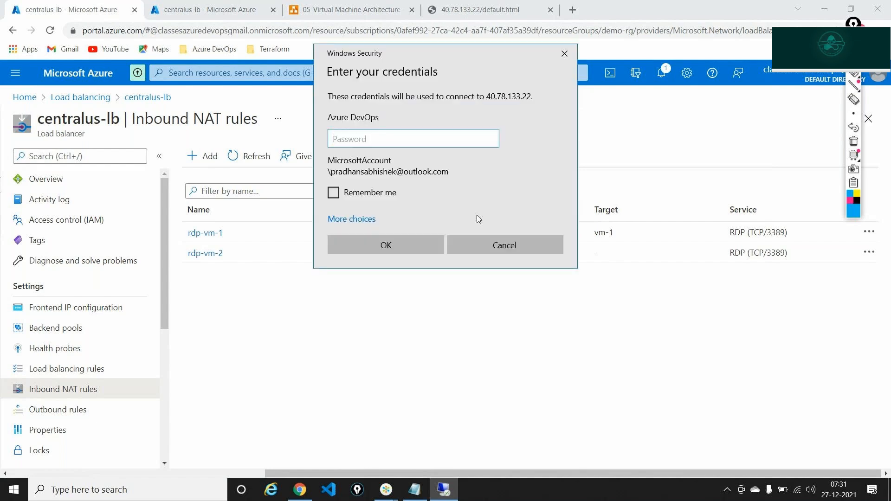
{"action": "left_click", "coordinate": [369, 219]}
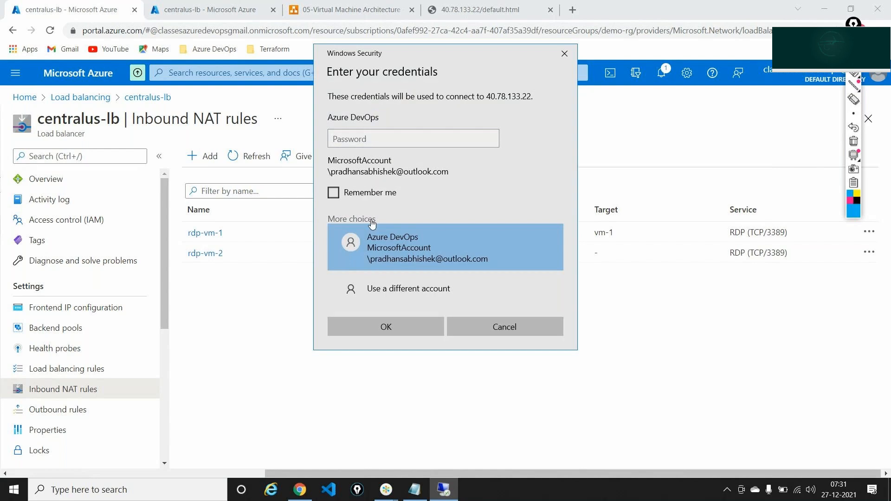
{"action": "left_click", "coordinate": [408, 288]}
{"action": "type", "text": "test"}
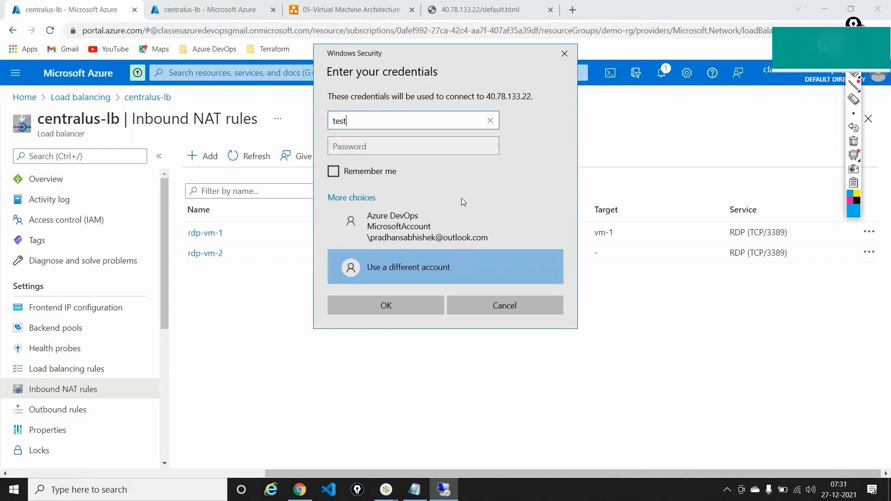
{"action": "type", "text": "user"}
{"action": "key", "text": "Tab"}
{"action": "type", "text": "Test@12345"}
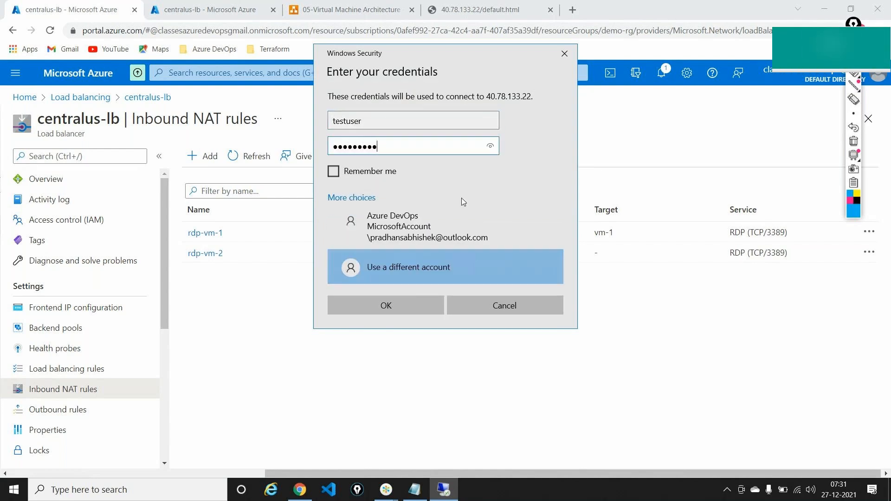
{"action": "type", "text": "67"}
{"action": "key", "text": "Return"}
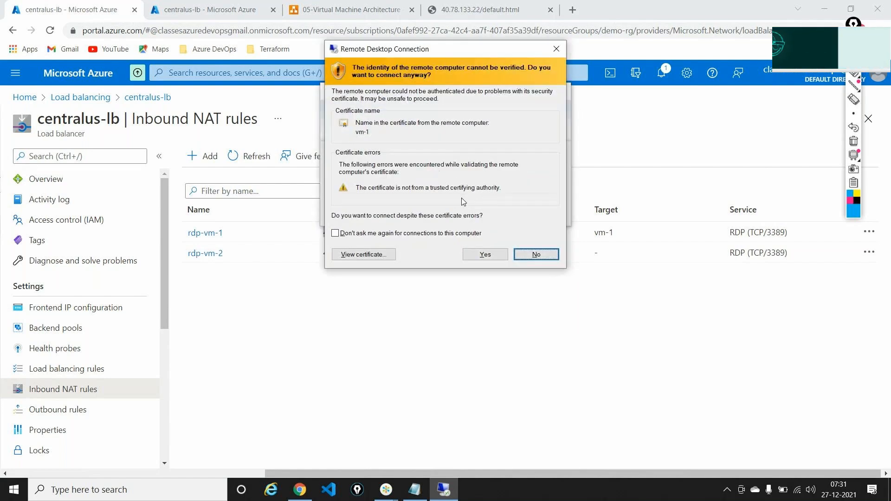
Circle the vm-1 certificate name, then accept the untrusted certificate to connect
{"action": "left_click", "coordinate": [856, 77]}
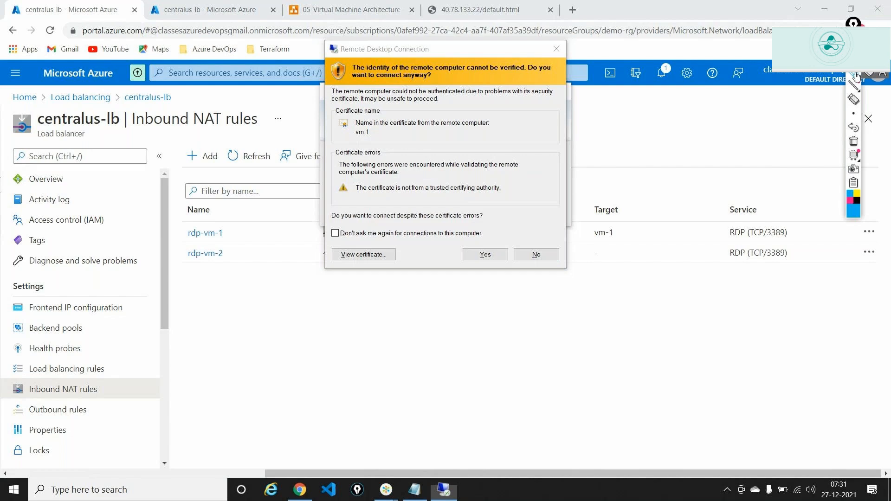
{"action": "mouse_move", "coordinate": [347, 133]}
{"action": "left_mouse_down"}
{"action": "mouse_move", "coordinate": [378, 142]}
{"action": "mouse_move", "coordinate": [378, 128]}
{"action": "mouse_move", "coordinate": [366, 124]}
{"action": "left_mouse_up"}
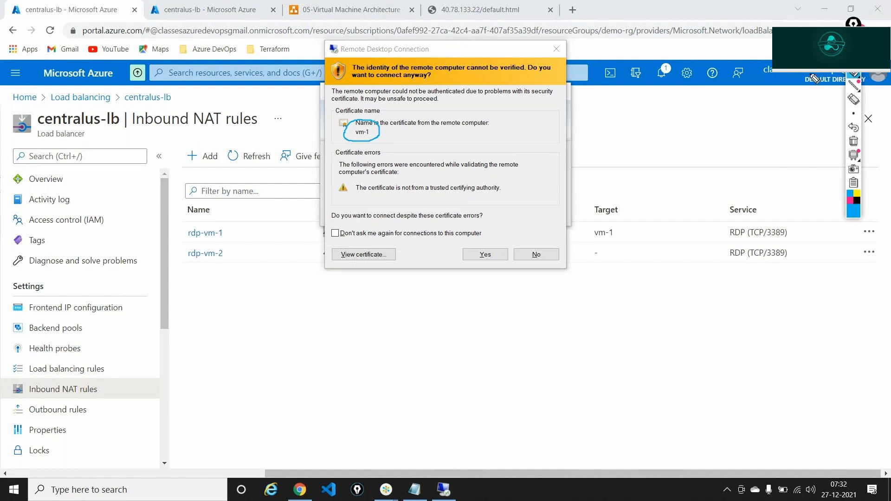
{"action": "left_click", "coordinate": [853, 141]}
{"action": "left_click", "coordinate": [486, 255]}
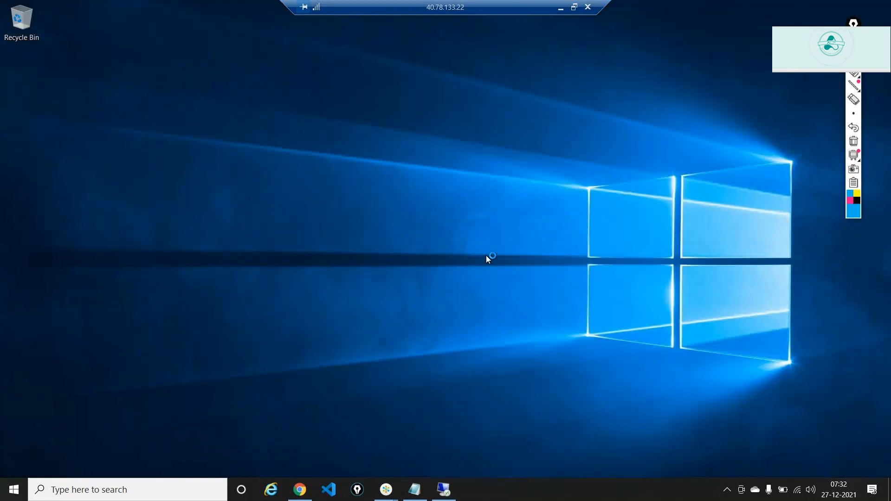
Allow vm-1 to be discoverable on the network, then minimize the session once Server Manager loads
{"action": "right_click", "coordinate": [624, 490]}
{"action": "left_click", "coordinate": [599, 307]}
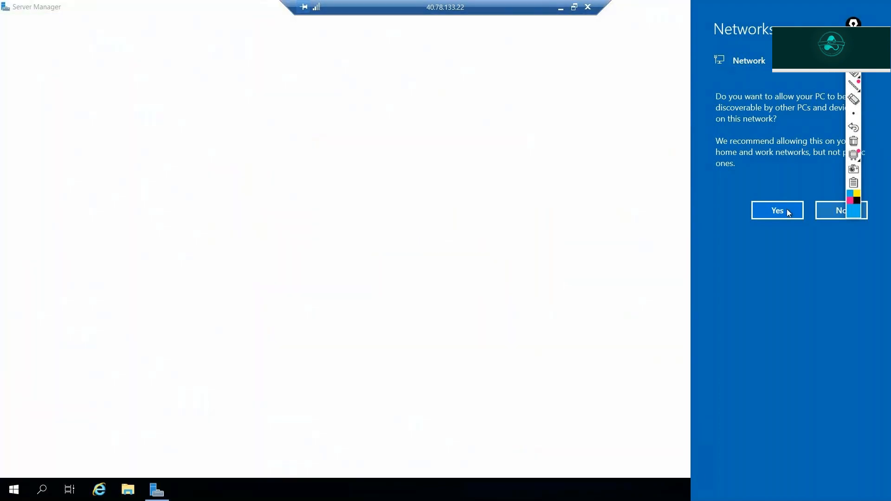
{"action": "left_click", "coordinate": [777, 210]}
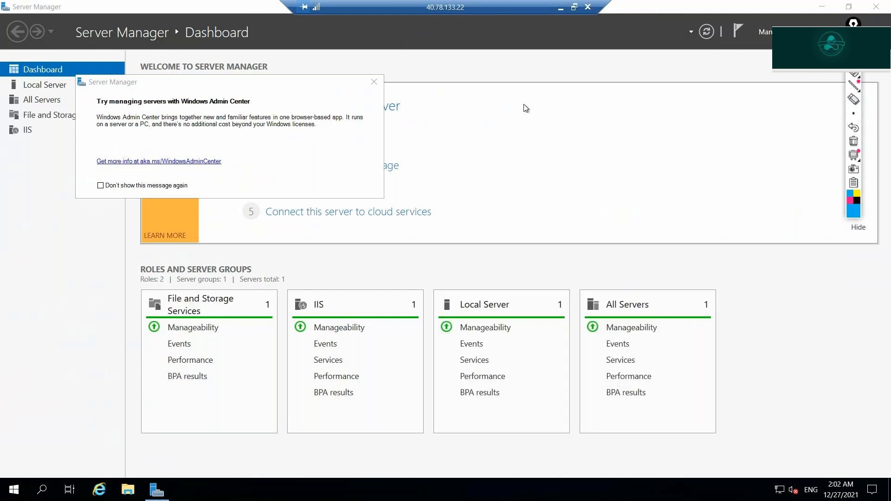
{"action": "left_click", "coordinate": [560, 8]}
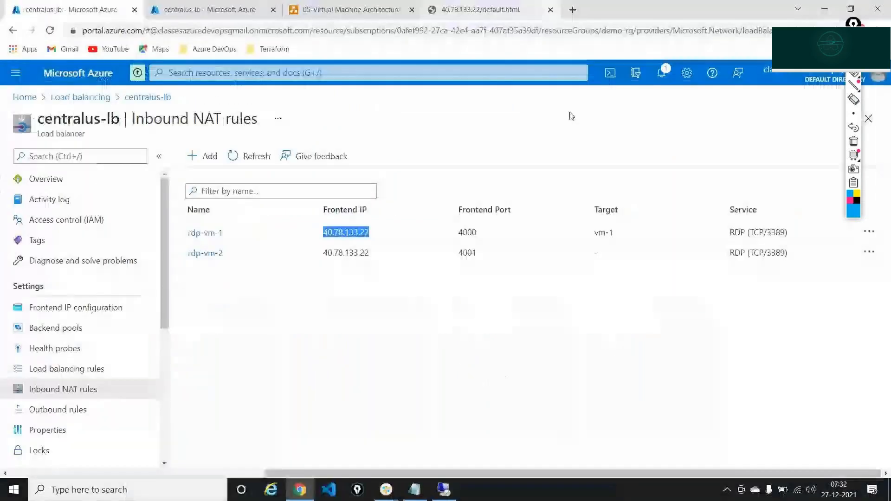
Add rdp-vm-2's frontend IP with port 4001 as a second line in Notepad
{"action": "double_click", "coordinate": [334, 252]}
{"action": "key", "text": "ctrl+c"}
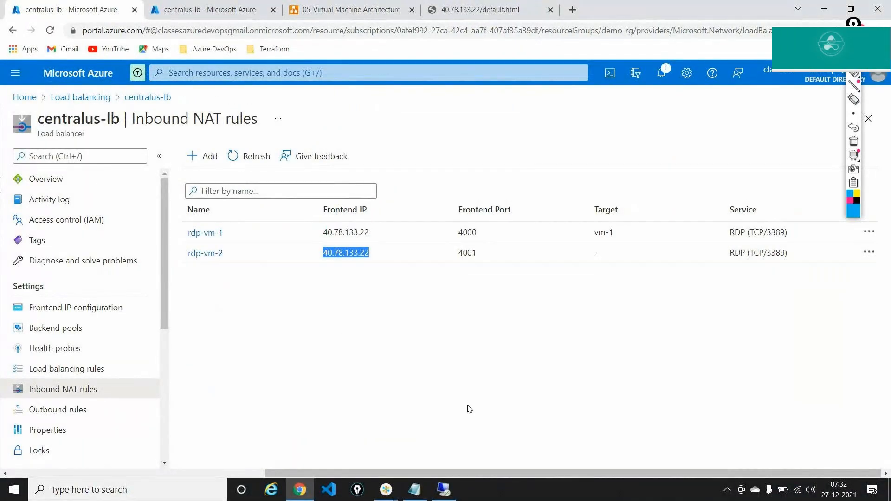
{"action": "left_click", "coordinate": [414, 490]}
{"action": "key", "text": "Return"}
{"action": "key", "text": "ctrl+v"}
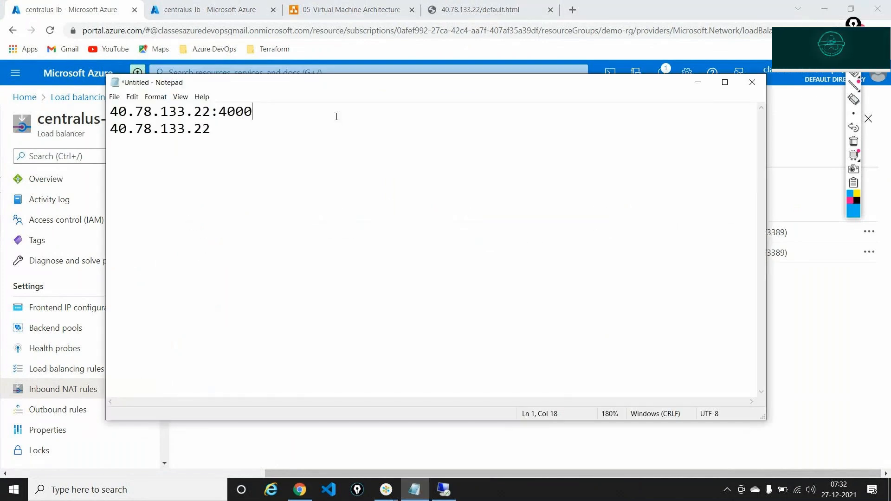
{"action": "left_click", "coordinate": [286, 126]}
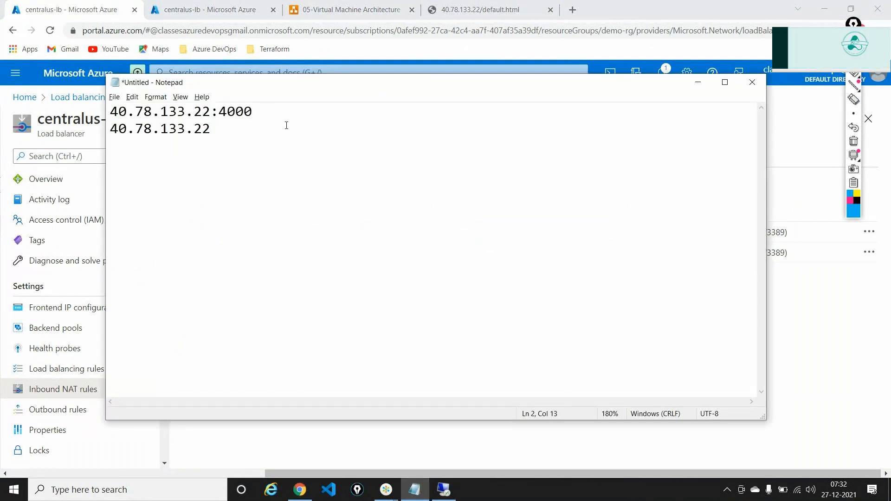
{"action": "type", "text": ":4001"}
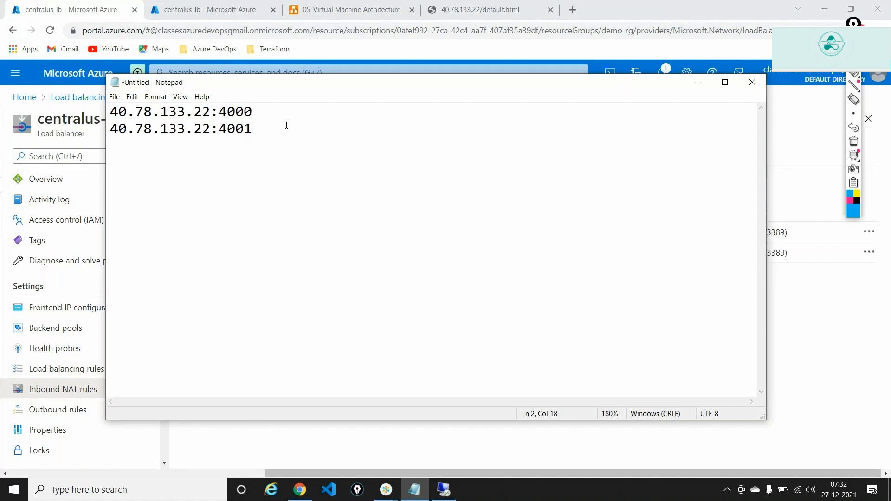
Copy 40.78.133.22:4001 and paste it as the computer in a new mstsc window
{"action": "left_click_drag", "start_coordinate": [287, 125], "coordinate": [99, 127]}
{"action": "key", "text": "ctrl+c"}
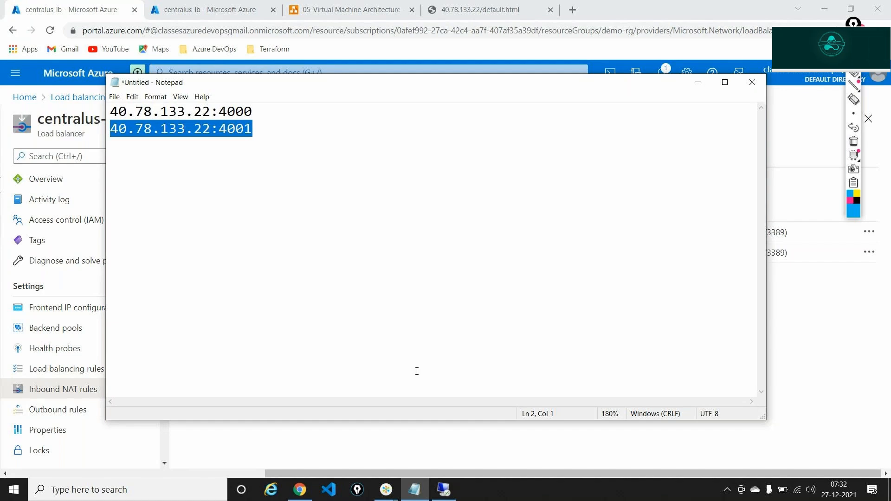
{"action": "key", "text": "super+r"}
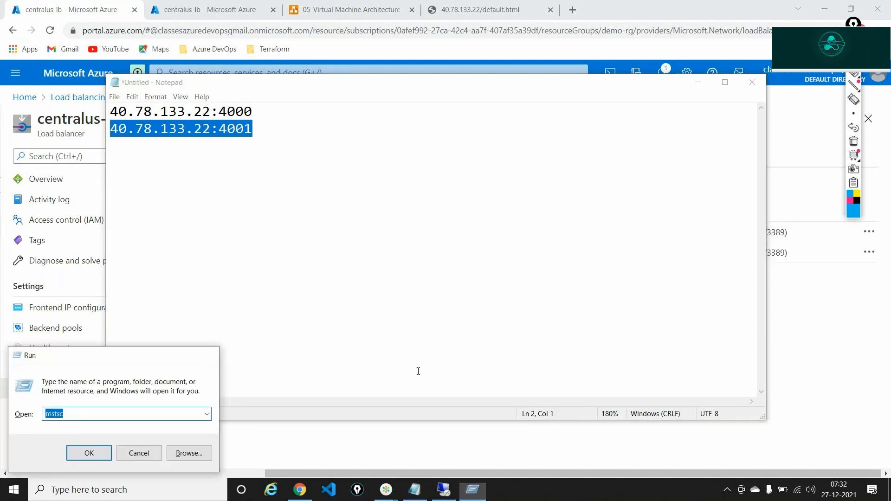
{"action": "key", "text": "Return"}
{"action": "key", "text": "ctrl+v"}
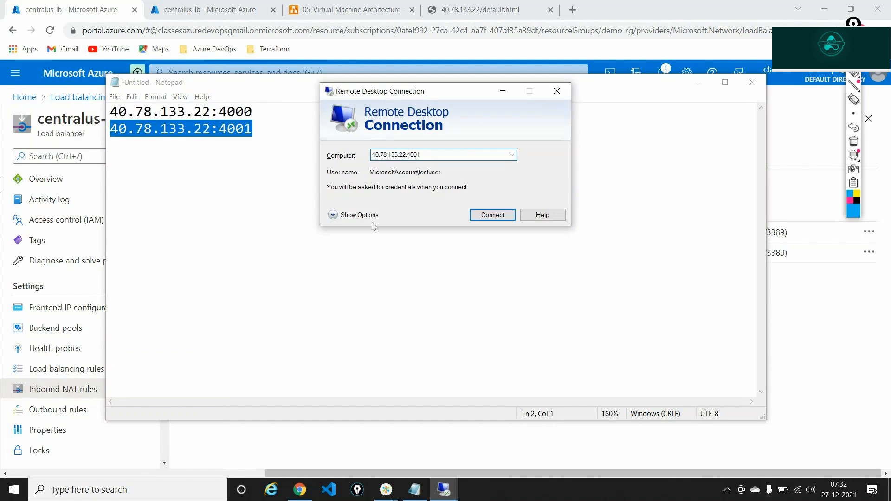
Connect to 40.78.133.22:4001 with the account password, mark the vm-2 certificate name, and accept it
{"action": "left_click", "coordinate": [489, 214]}
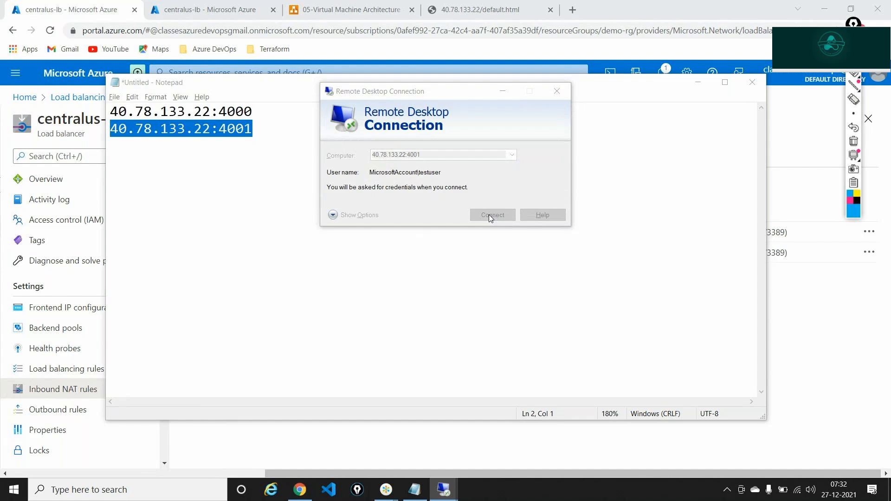
{"action": "type", "text": "******"}
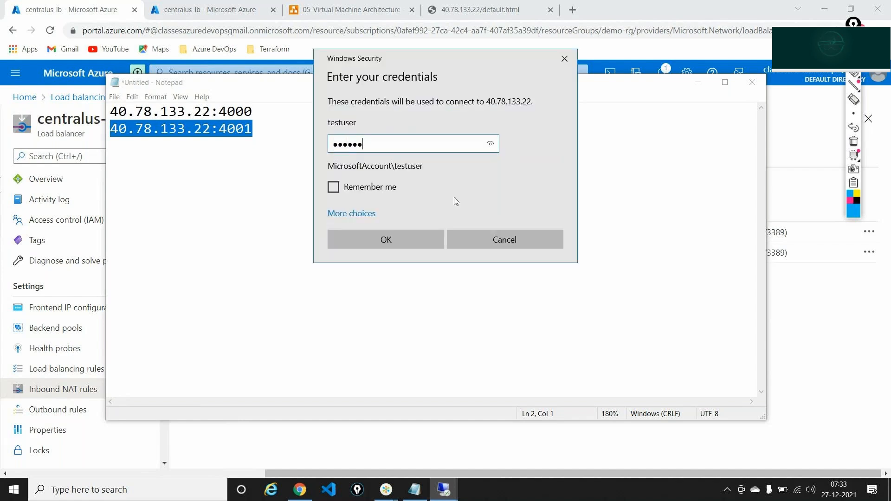
{"action": "type", "text": "******"}
{"action": "key", "text": "Return"}
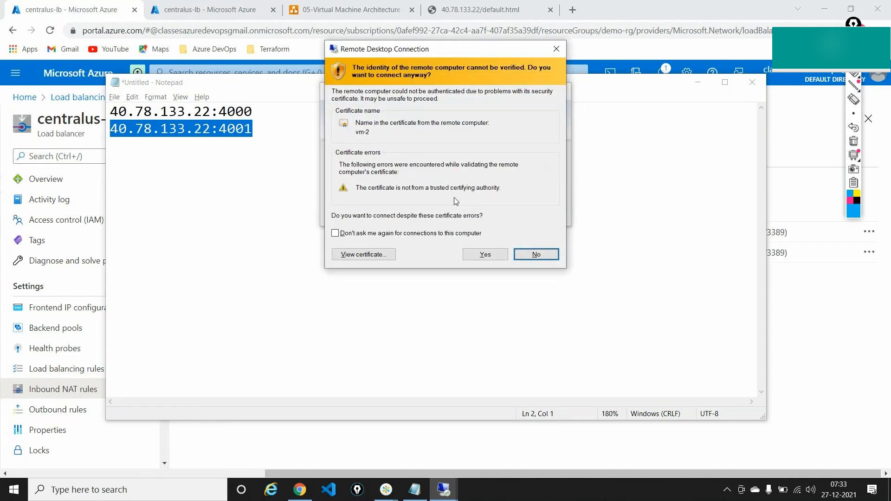
{"action": "left_click", "coordinate": [855, 76]}
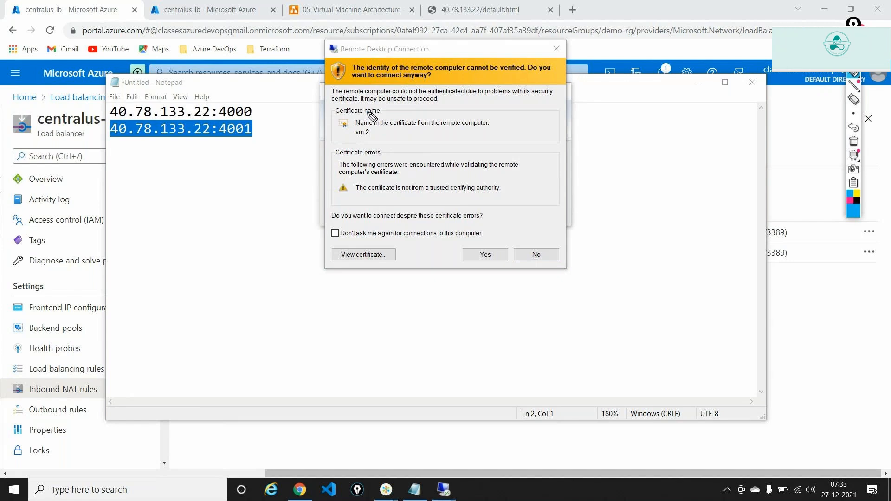
{"action": "mouse_move", "coordinate": [371, 112]}
{"action": "left_mouse_down"}
{"action": "mouse_move", "coordinate": [341, 115]}
{"action": "mouse_move", "coordinate": [394, 143]}
{"action": "mouse_move", "coordinate": [372, 111]}
{"action": "left_mouse_up"}
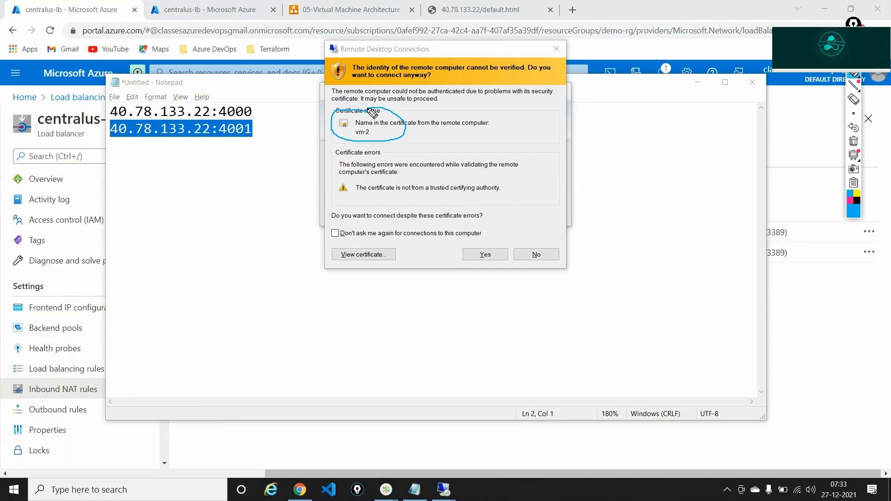
{"action": "left_click", "coordinate": [853, 141]}
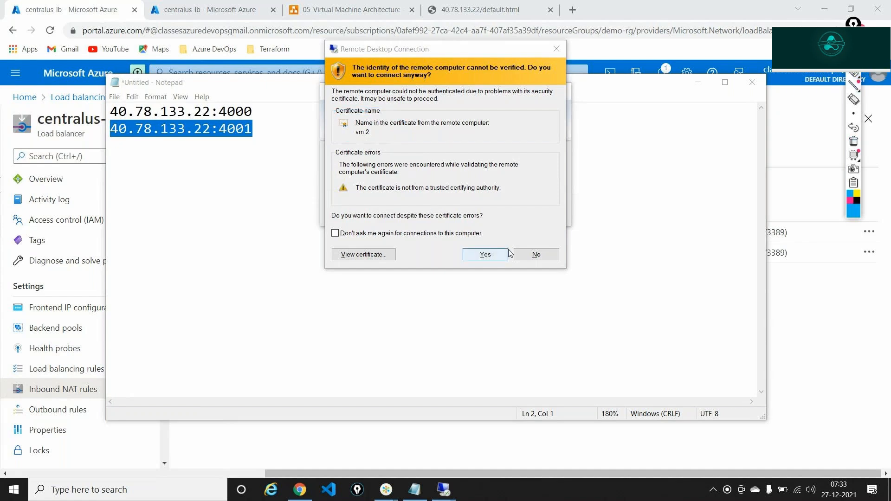
{"action": "left_click", "coordinate": [485, 254]}
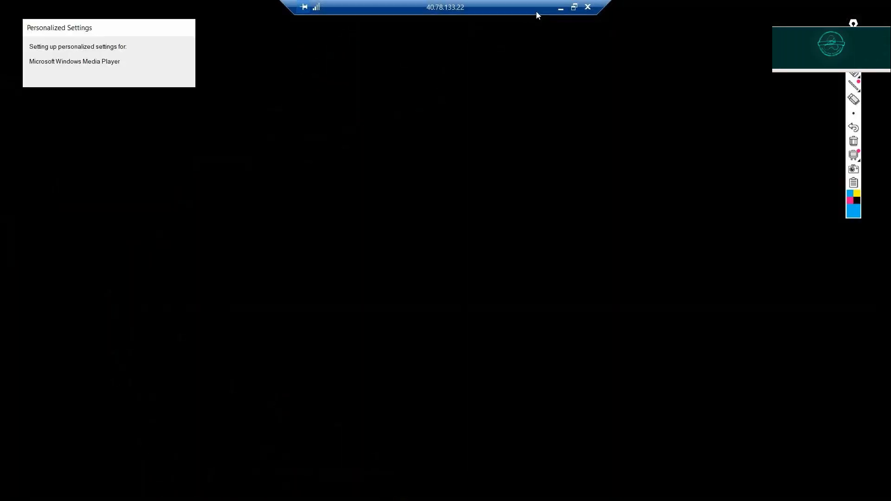
Check the local desktop, then restore the full-screen vm-2 session showing Server Manager
{"action": "left_click", "coordinate": [560, 8]}
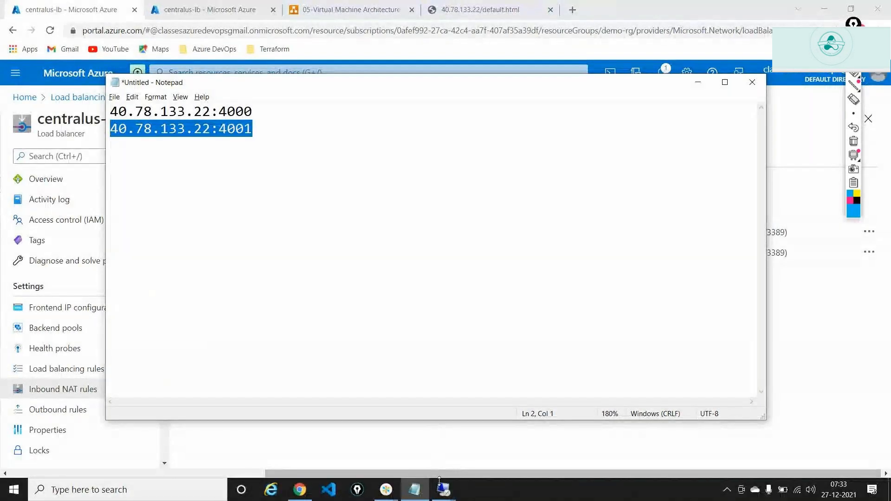
{"action": "left_click", "coordinate": [415, 489]}
{"action": "left_click", "coordinate": [444, 490]}
{"action": "left_click", "coordinate": [478, 441]}
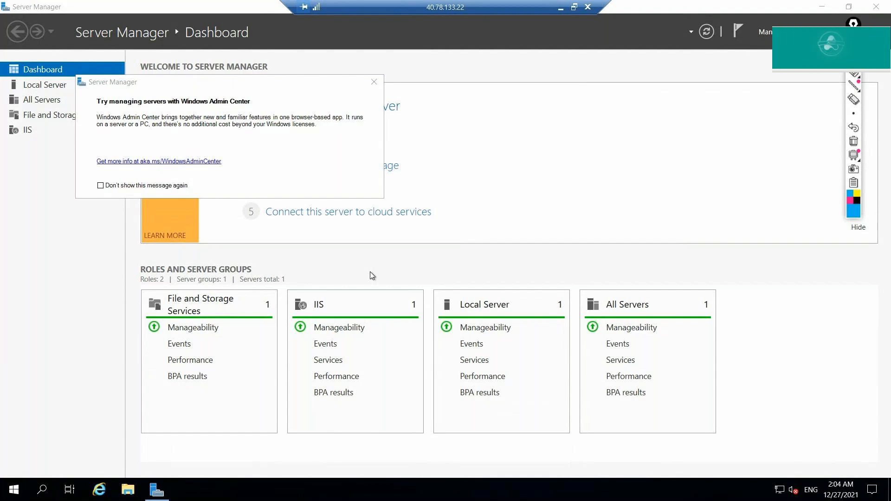
Disconnect from the vm-2 Remote Desktop session, confirming the disconnect prompt
{"action": "left_click", "coordinate": [587, 7]}
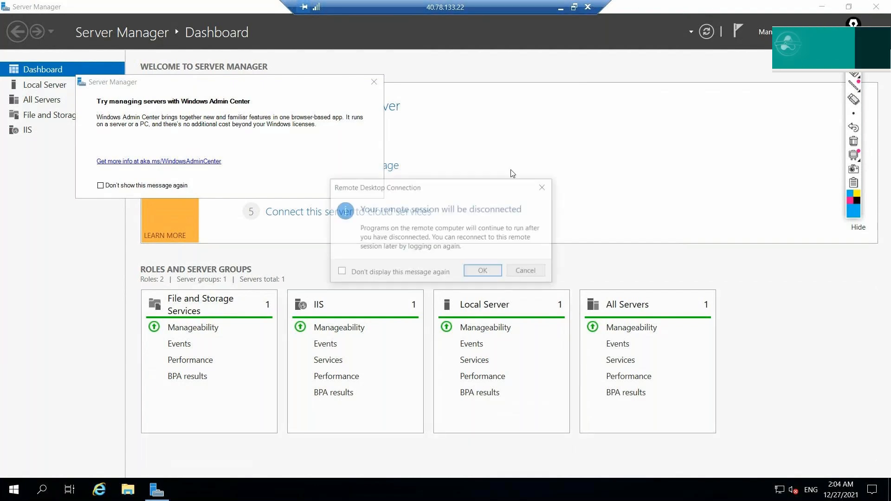
{"action": "left_click", "coordinate": [484, 272]}
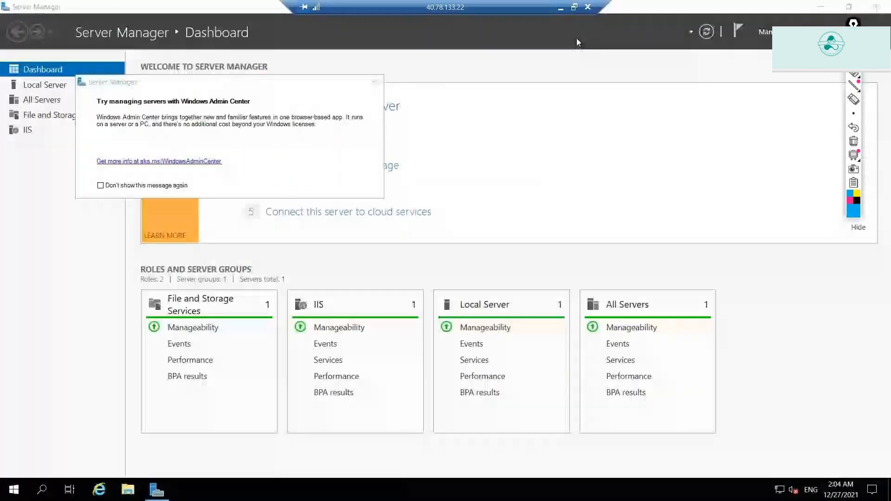
{"action": "left_click", "coordinate": [587, 7]}
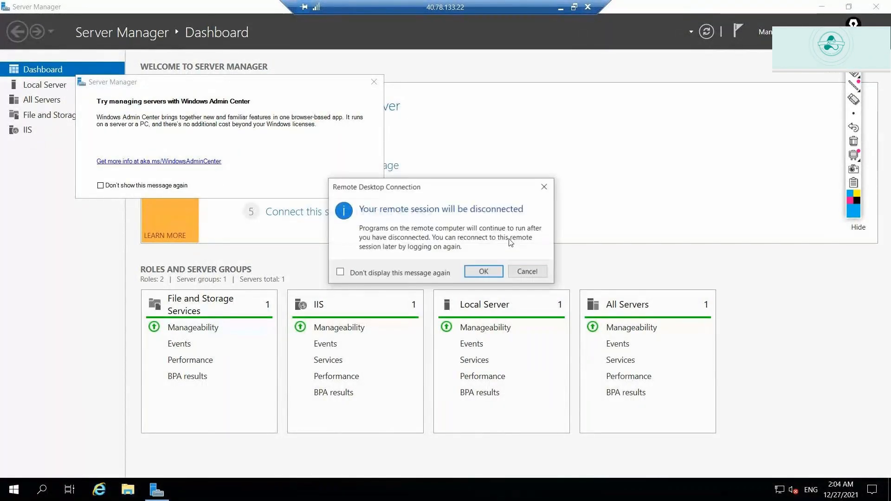
{"action": "left_click", "coordinate": [487, 272]}
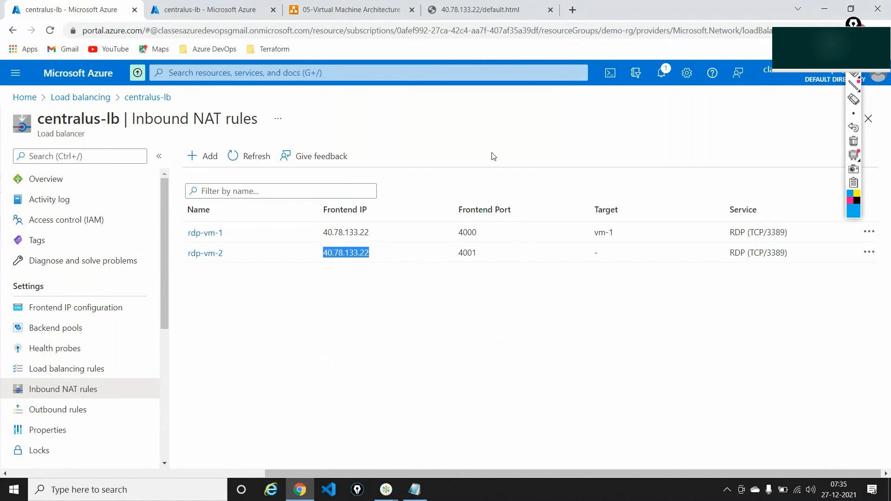
Bring up Page-14 of the architecture diagram in draw.io
{"action": "left_click", "coordinate": [348, 10]}
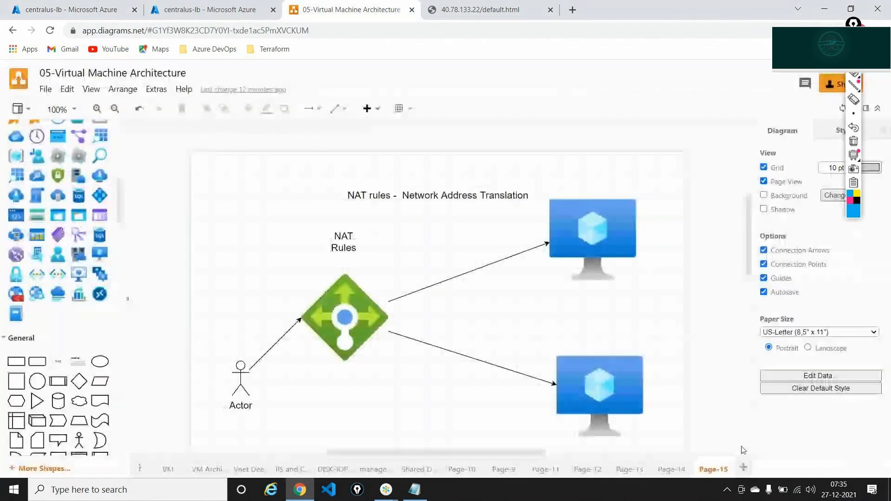
{"action": "left_click", "coordinate": [672, 469]}
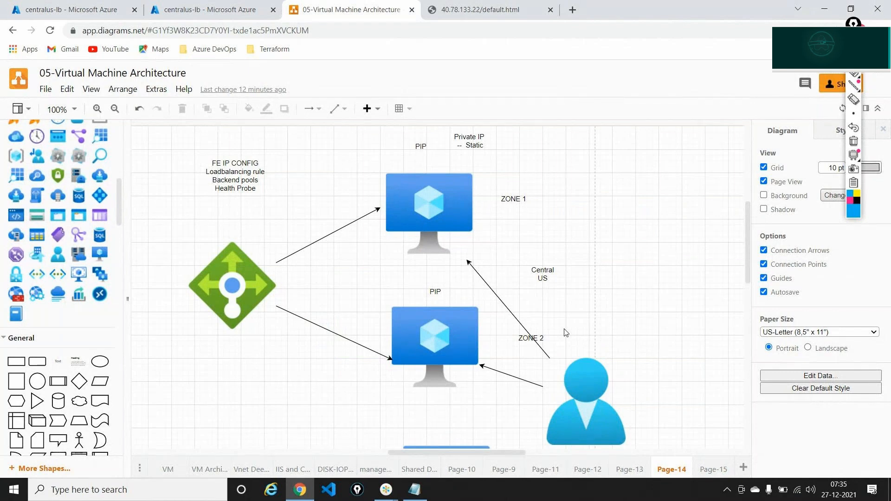
{"action": "scroll", "coordinate": [505, 205], "scroll_direction": "down", "scroll_amount": 1}
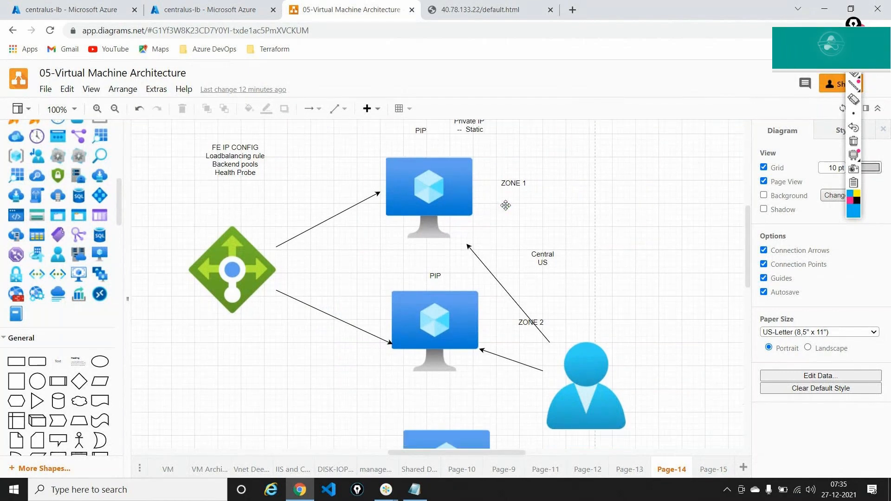
{"action": "scroll", "coordinate": [506, 207], "scroll_direction": "up", "scroll_amount": 1}
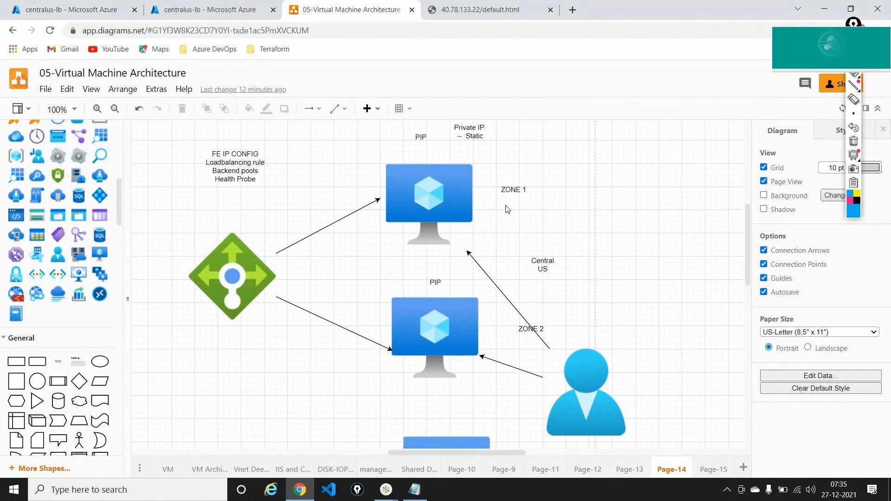
{"action": "scroll", "coordinate": [507, 209], "scroll_direction": "up", "scroll_amount": 2}
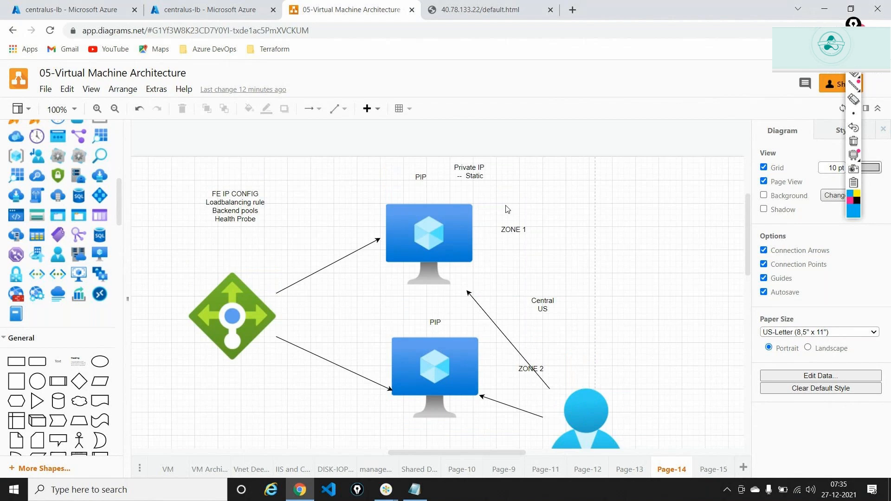
{"action": "scroll", "coordinate": [507, 209], "scroll_direction": "down", "scroll_amount": 5}
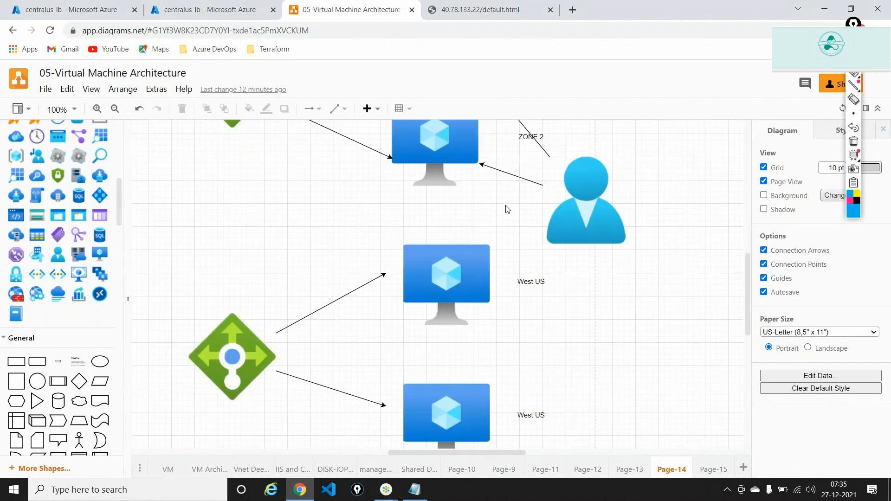
{"action": "key", "text": "alt+Tab"}
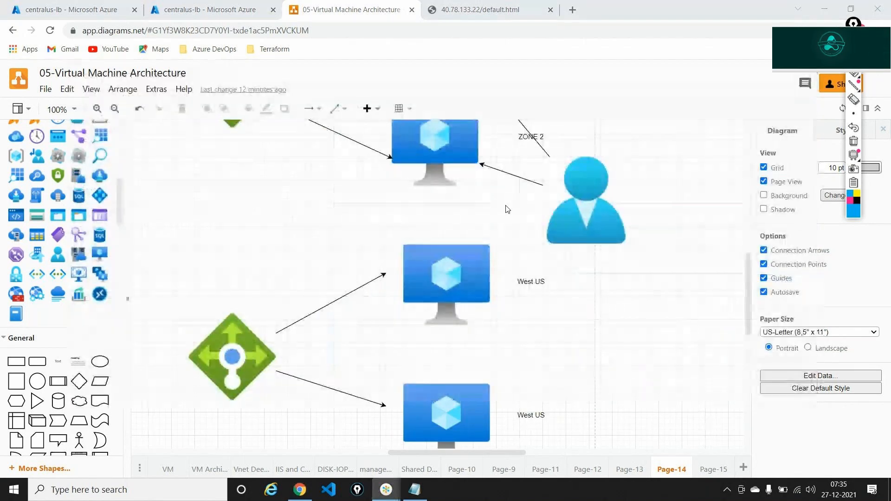
{"action": "left_click", "coordinate": [507, 209]}
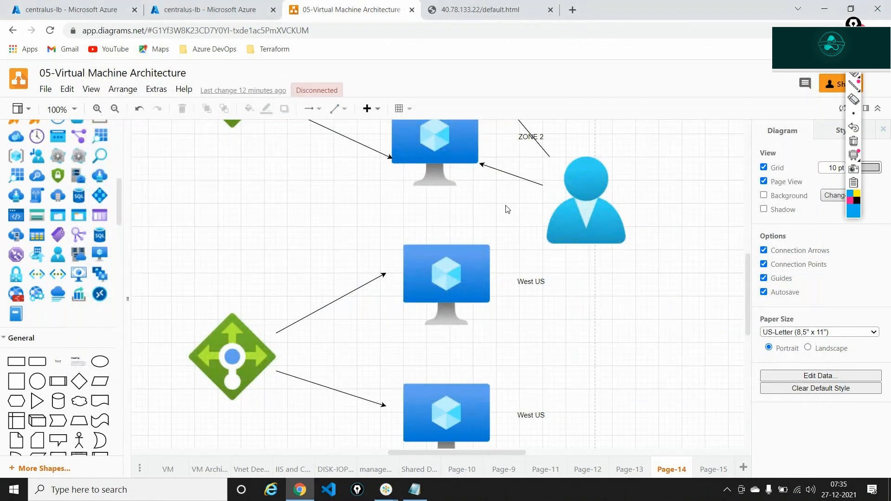
Relabel the West US virtual machine labels to North Europe
{"action": "left_click", "coordinate": [527, 285]}
{"action": "type", "text": "North"}
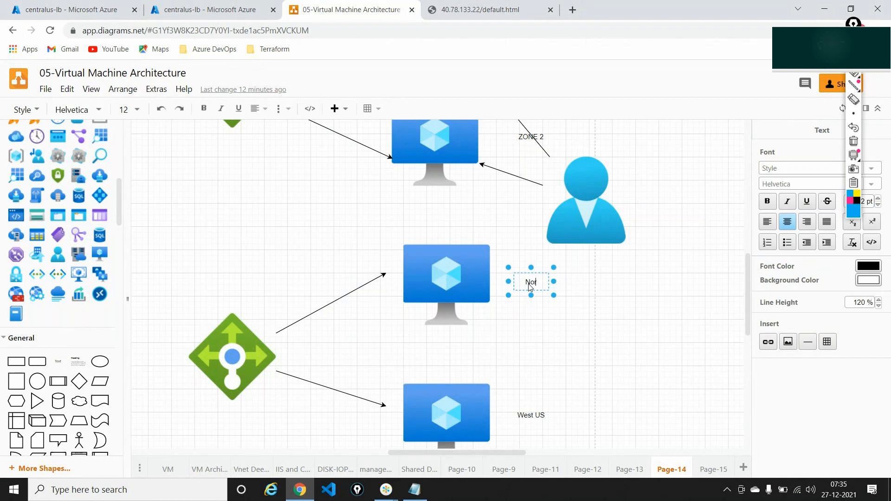
{"action": "type", "text": "urope"}
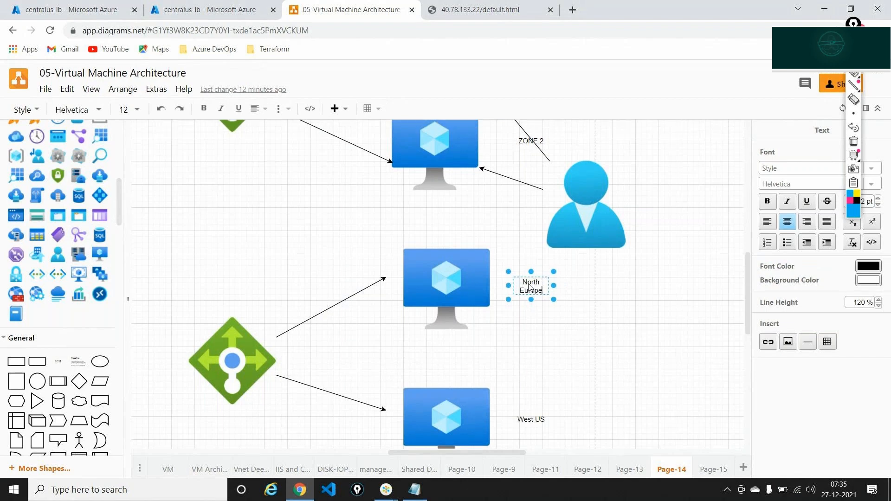
{"action": "double_click", "coordinate": [537, 420]}
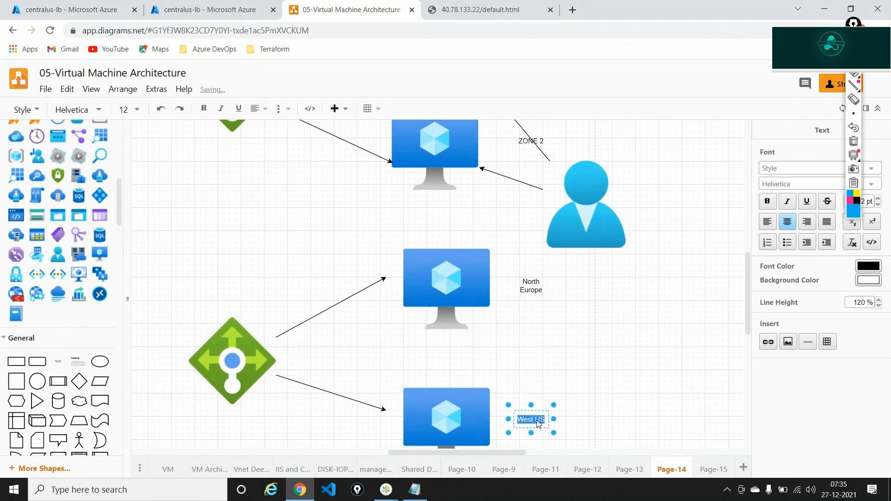
{"action": "type", "text": "North E"}
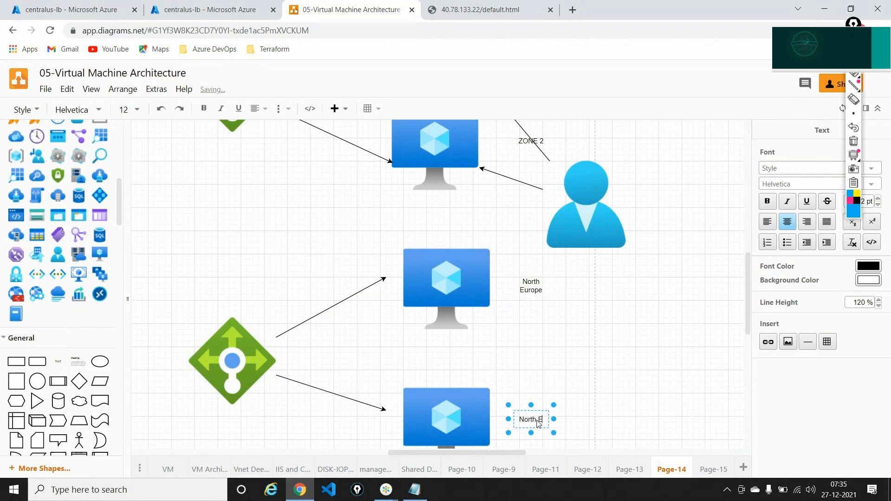
{"action": "type", "text": "urope"}
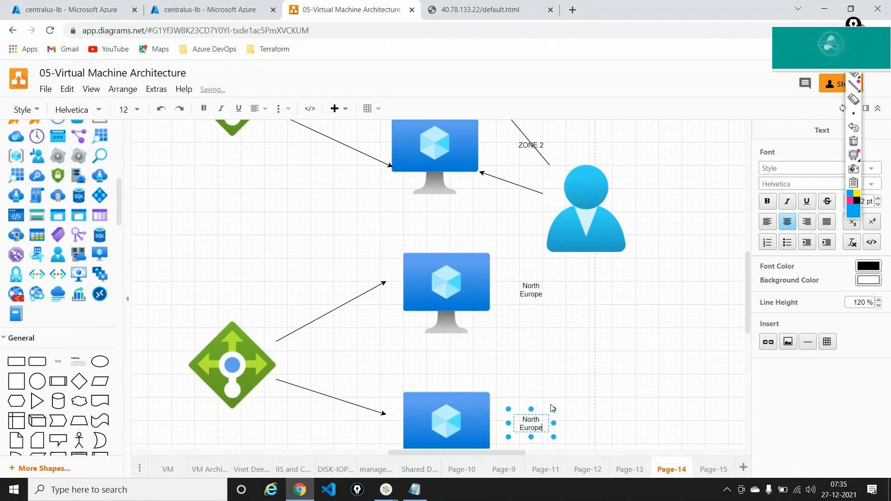
{"action": "left_click", "coordinate": [647, 296]}
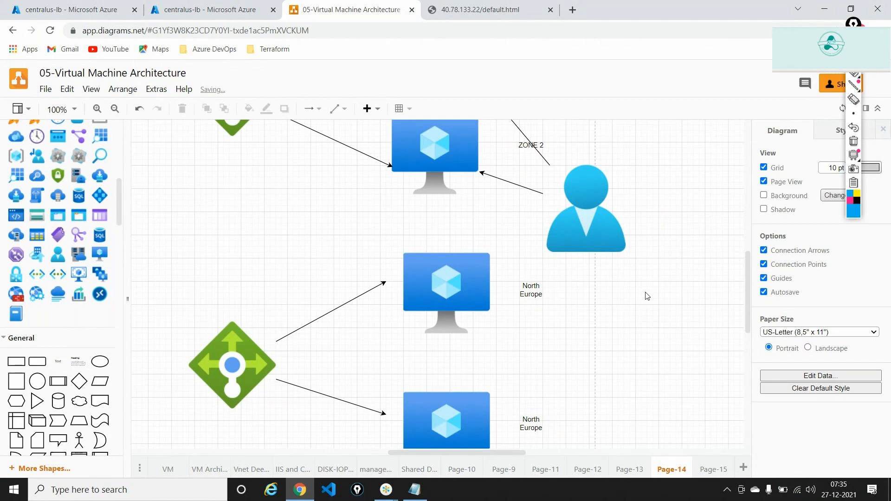
Select the Global Load Balancer shape and return to the centralus-lb portal tab
{"action": "scroll", "coordinate": [647, 296], "scroll_direction": "left", "scroll_amount": 3}
{"action": "scroll", "coordinate": [647, 296], "scroll_direction": "left", "scroll_amount": 6}
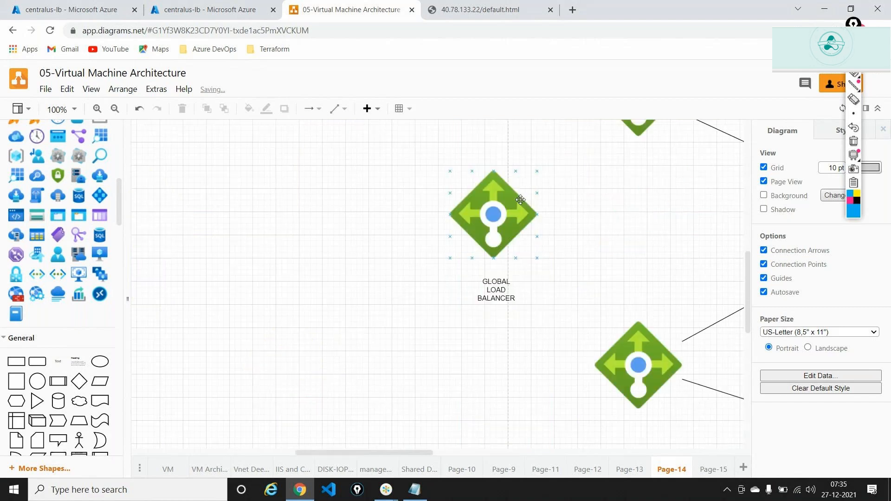
{"action": "left_click", "coordinate": [503, 235]}
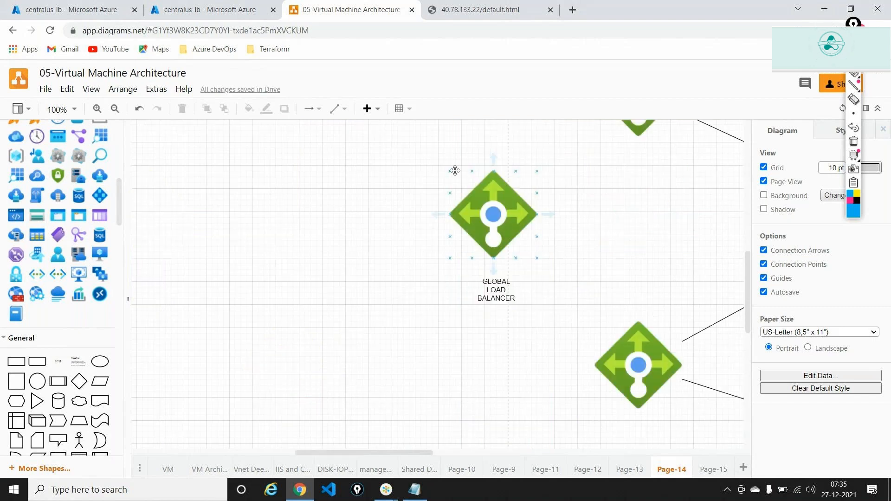
{"action": "left_click", "coordinate": [70, 9]}
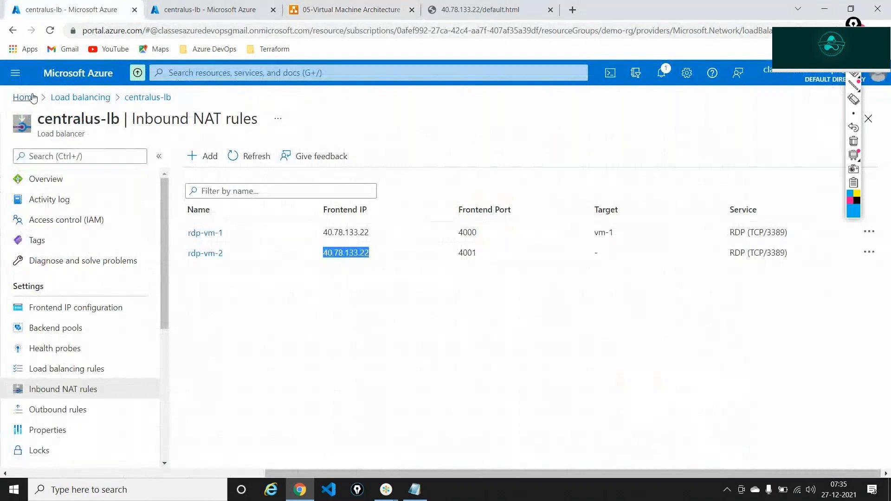
Go from Home to Load balancers and start creating a new one
{"action": "left_click", "coordinate": [33, 98]}
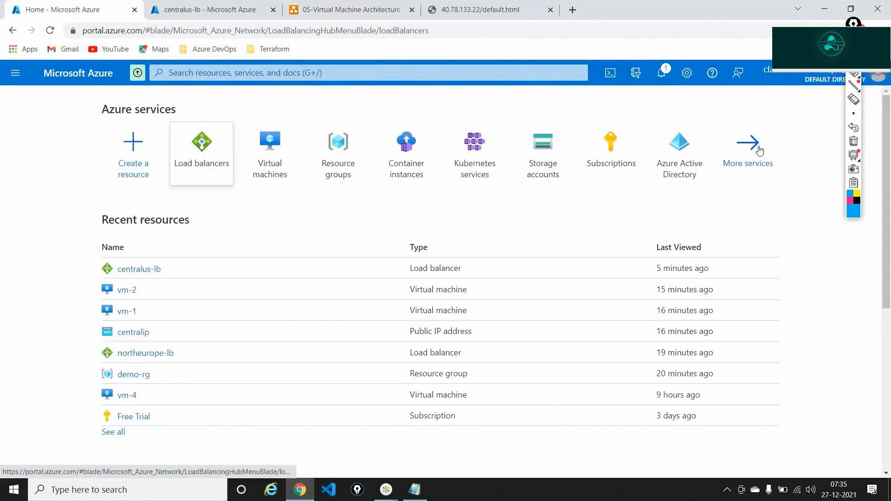
{"action": "left_click", "coordinate": [852, 25]}
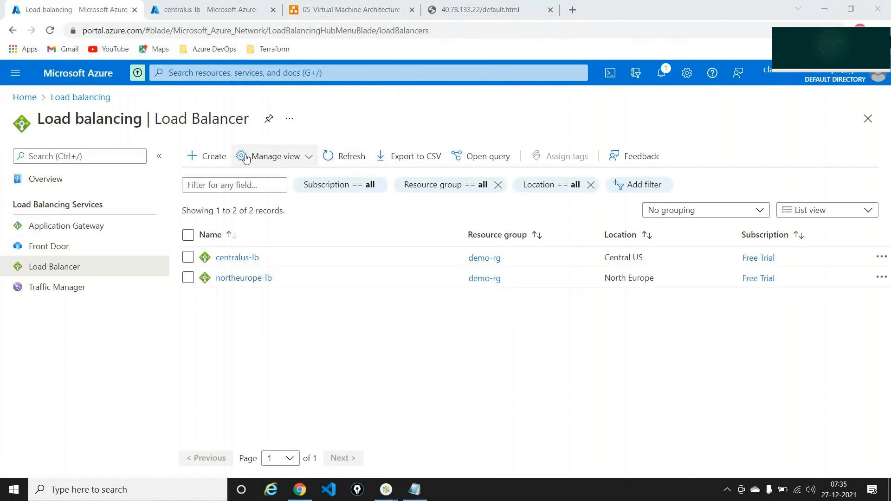
{"action": "left_click", "coordinate": [223, 160]}
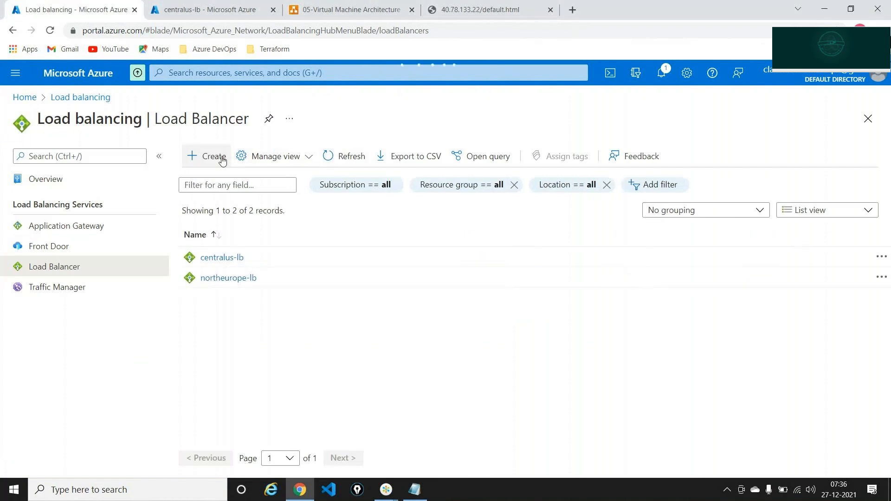
{"action": "left_click", "coordinate": [222, 160]}
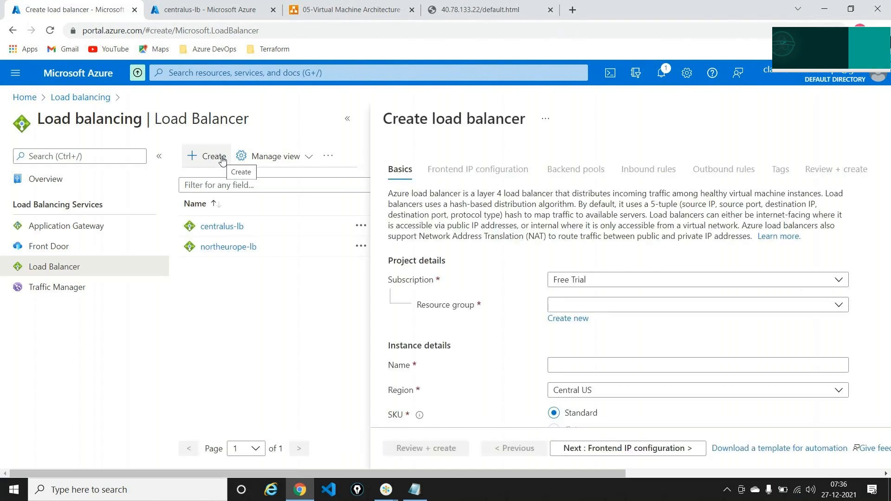
Choose resource group demo-rg and name the load balancer globalloadbalancer
{"action": "left_click", "coordinate": [344, 120]}
{"action": "left_click", "coordinate": [261, 308]}
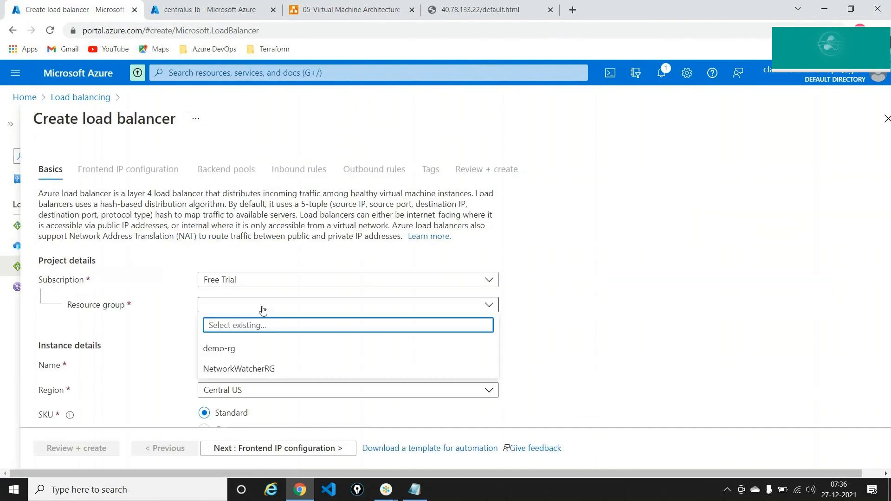
{"action": "left_click", "coordinate": [224, 349]}
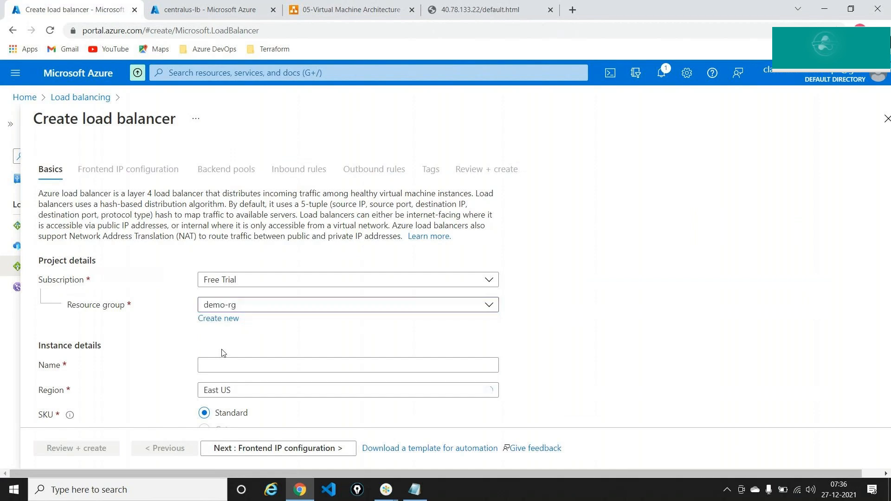
{"action": "left_click", "coordinate": [225, 365]}
{"action": "type", "text": "global"}
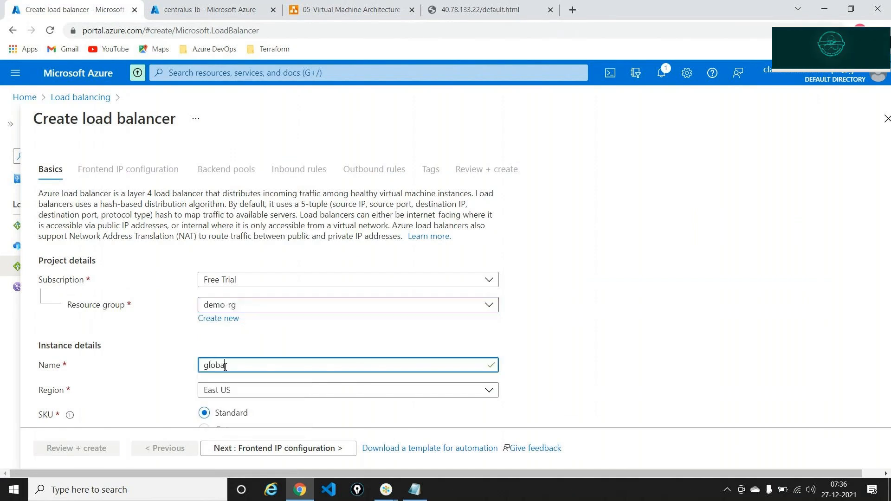
{"action": "type", "text": "loadbal"}
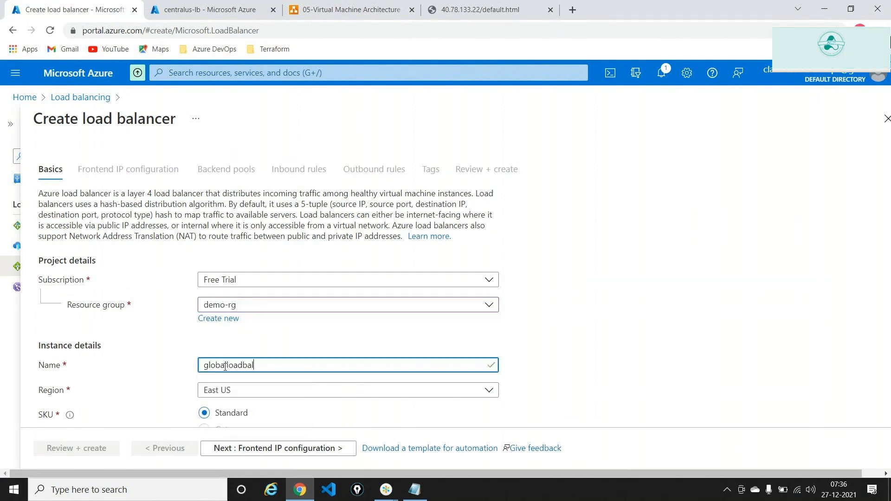
{"action": "type", "text": "ancer"}
{"action": "scroll", "coordinate": [225, 367], "scroll_direction": "down", "scroll_amount": 2}
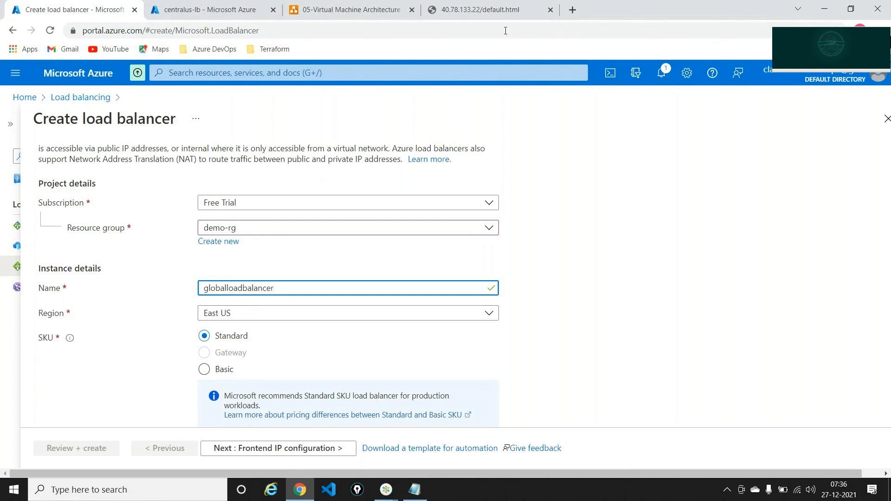
{"action": "left_click", "coordinate": [468, 10]}
Search 'global load balancer azure' and open the 'Cross-region load balancer (preview)' Microsoft Docs result
{"action": "left_click", "coordinate": [447, 33]}
{"action": "type", "text": "global load balancer azure"}
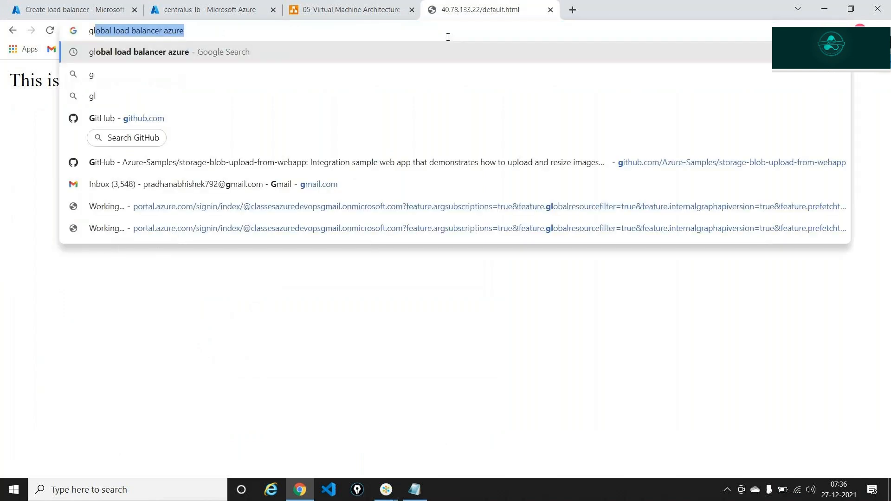
{"action": "key", "text": "Return"}
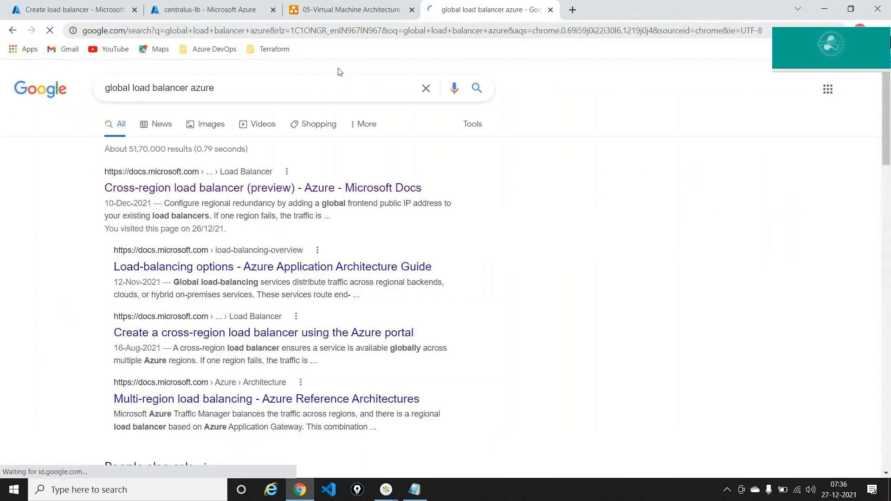
{"action": "left_click", "coordinate": [234, 191]}
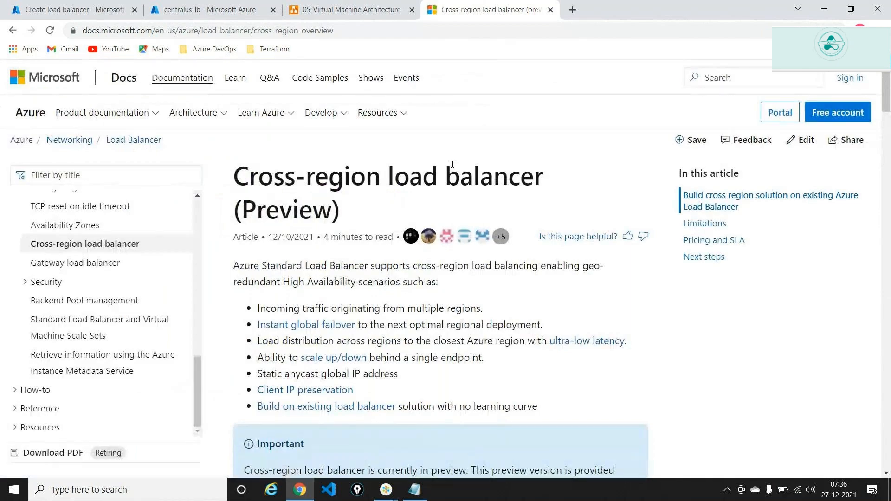
Scroll down the article and select the Participating regions heading
{"action": "scroll", "coordinate": [453, 163], "scroll_direction": "down", "scroll_amount": 10}
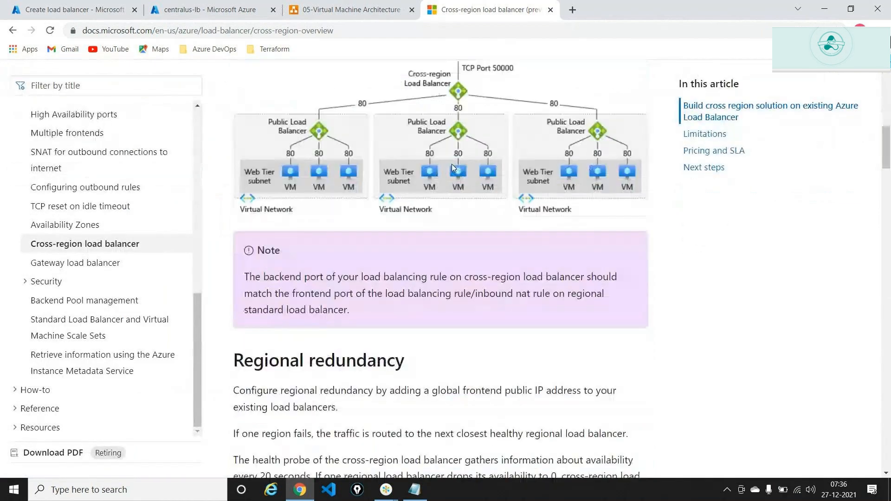
{"action": "scroll", "coordinate": [452, 164], "scroll_direction": "down", "scroll_amount": 5}
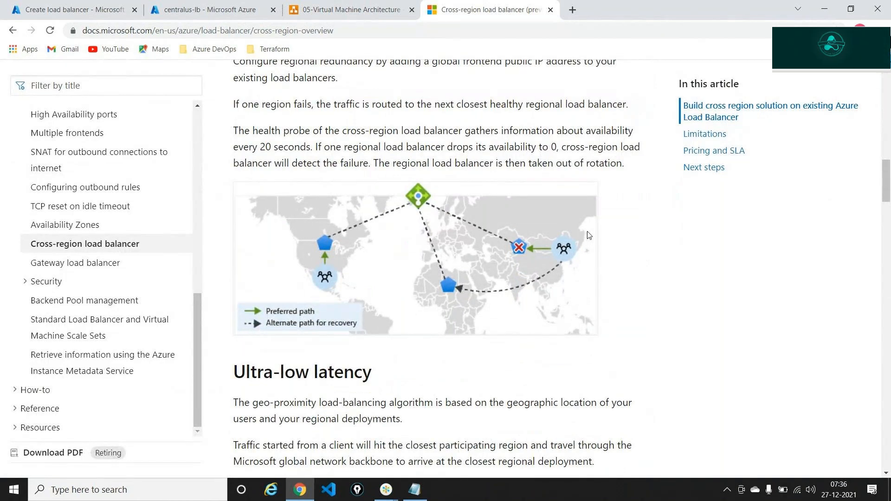
{"action": "scroll", "coordinate": [588, 234], "scroll_direction": "down", "scroll_amount": 10}
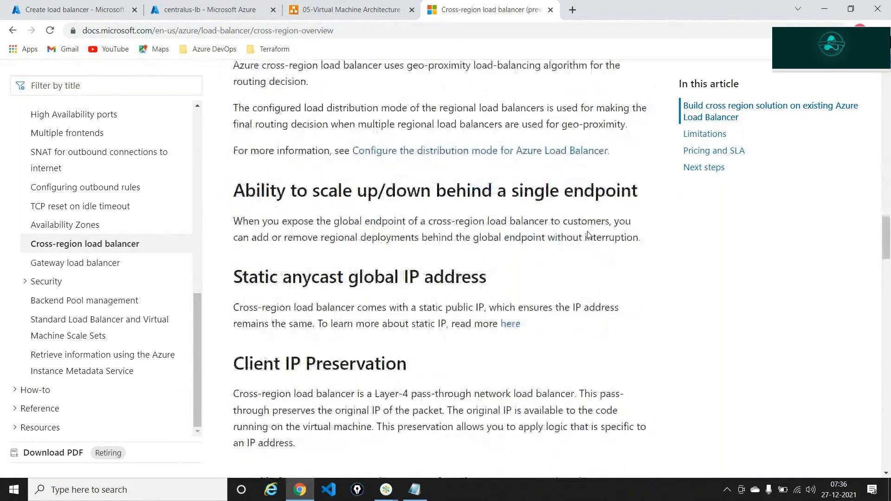
{"action": "scroll", "coordinate": [588, 235], "scroll_direction": "down", "scroll_amount": 12}
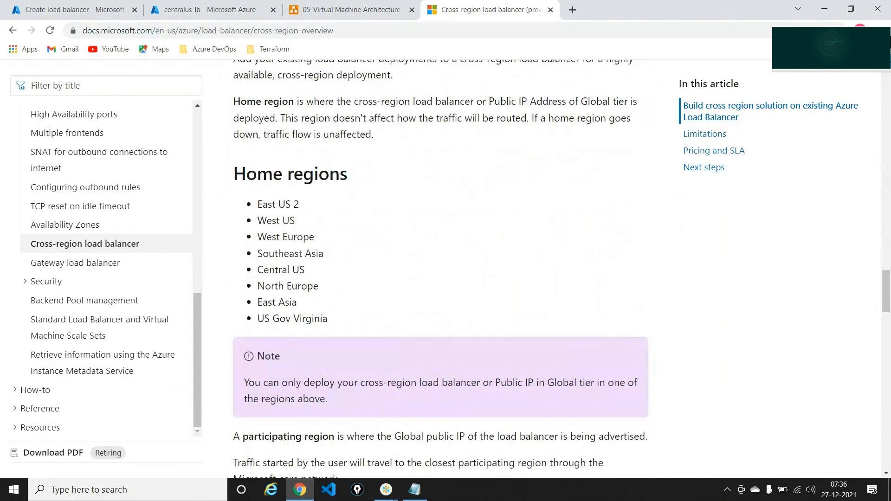
{"action": "scroll", "coordinate": [505, 210], "scroll_direction": "down", "scroll_amount": 4}
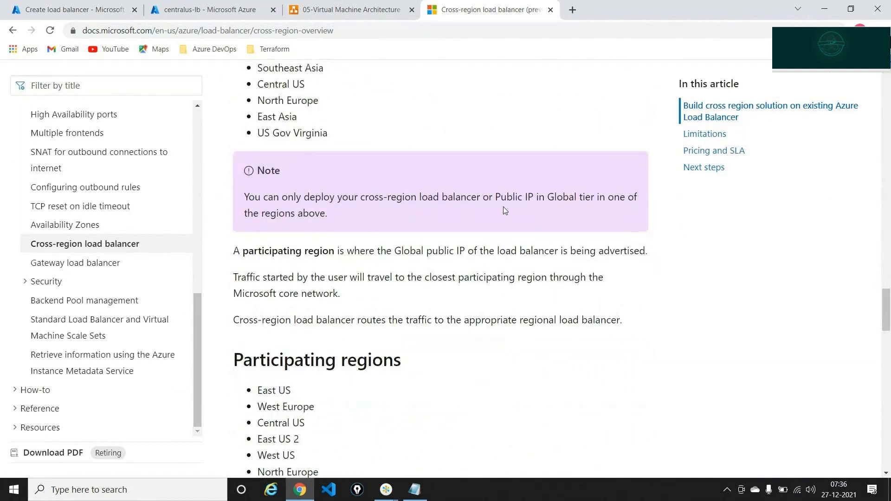
{"action": "scroll", "coordinate": [505, 211], "scroll_direction": "down", "scroll_amount": 3}
{"action": "triple_click", "coordinate": [355, 205]}
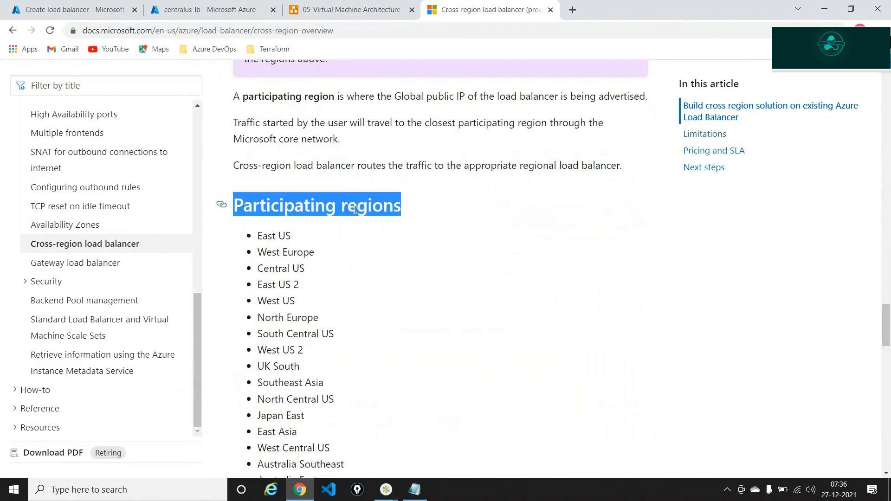
{"action": "scroll", "coordinate": [354, 209], "scroll_direction": "up", "scroll_amount": 7}
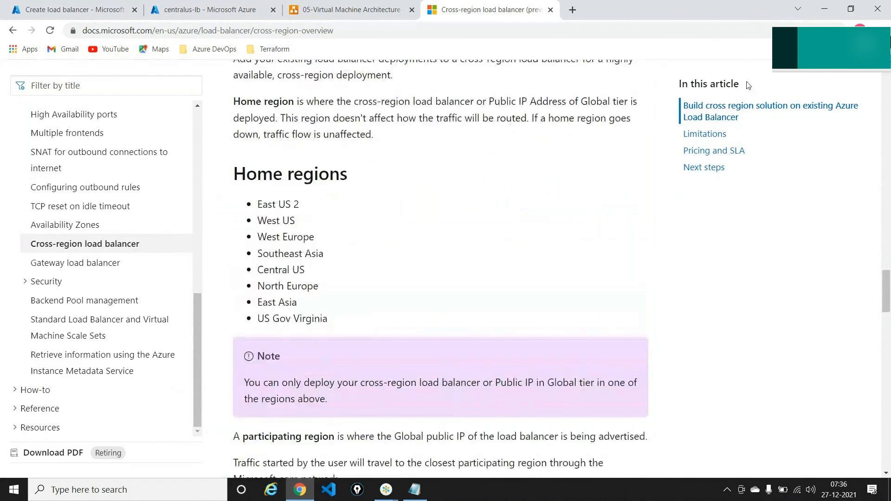
Circle the Home regions list, erase it, then highlight the Participating regions list
{"action": "left_click", "coordinate": [885, 90]}
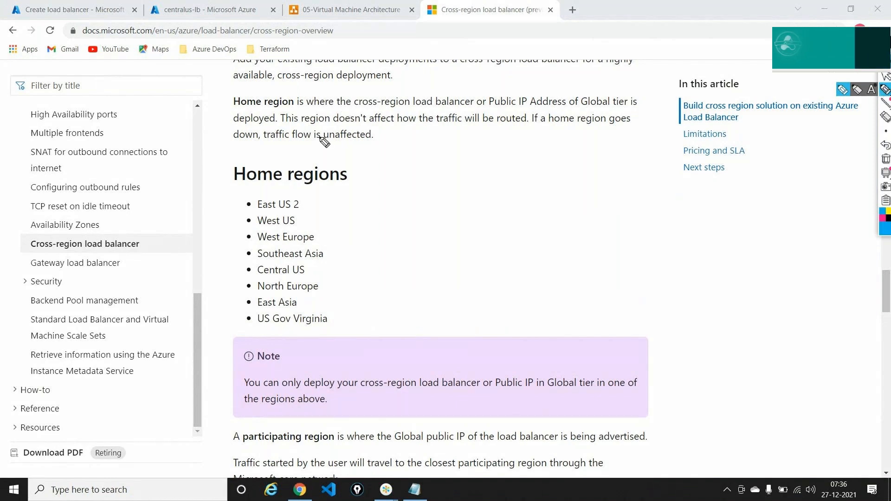
{"action": "mouse_move", "coordinate": [270, 186]}
{"action": "left_mouse_down"}
{"action": "mouse_move", "coordinate": [254, 190]}
{"action": "mouse_move", "coordinate": [235, 274]}
{"action": "mouse_move", "coordinate": [333, 292]}
{"action": "mouse_move", "coordinate": [278, 197]}
{"action": "left_mouse_up"}
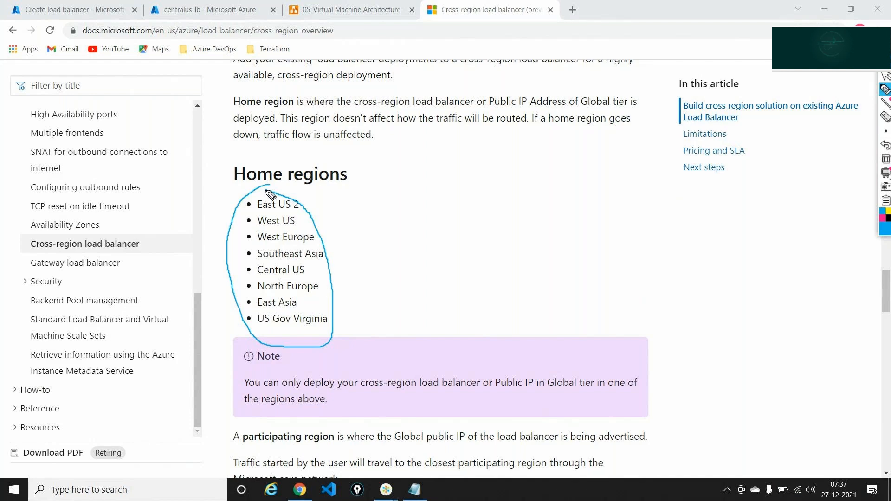
{"action": "left_click", "coordinate": [885, 159]}
{"action": "left_click", "coordinate": [885, 76]}
{"action": "scroll", "coordinate": [582, 189], "scroll_direction": "down", "scroll_amount": 1}
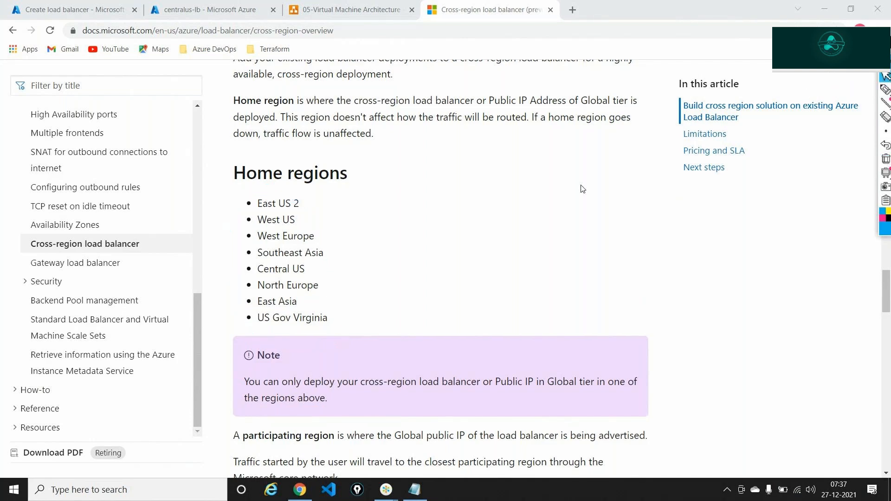
{"action": "scroll", "coordinate": [582, 188], "scroll_direction": "down", "scroll_amount": 6}
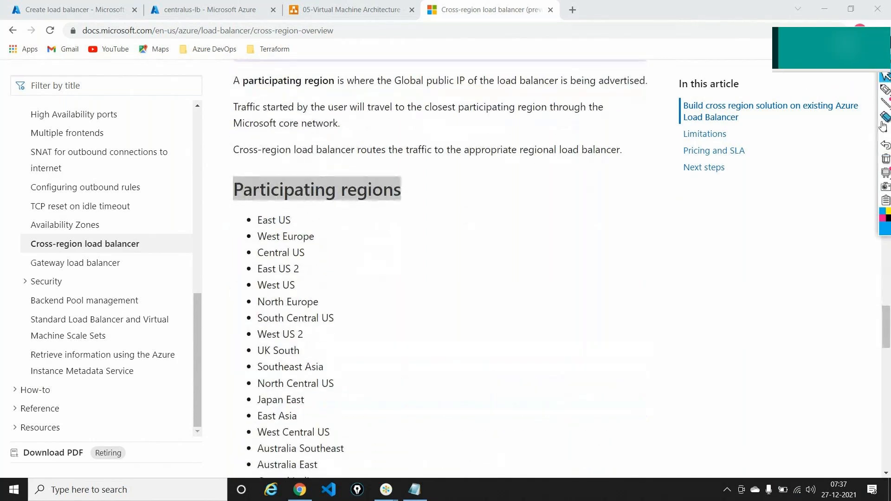
{"action": "scroll", "coordinate": [607, 257], "scroll_direction": "down", "scroll_amount": 2}
{"action": "left_click", "coordinate": [885, 90]}
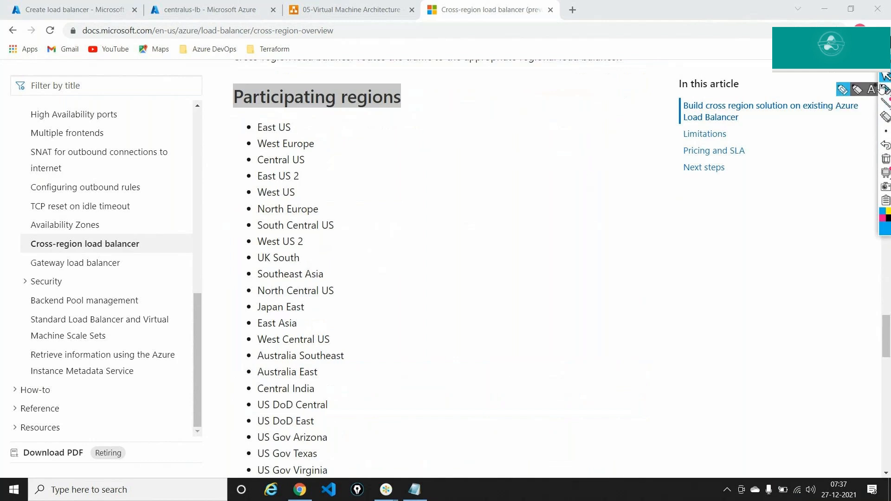
{"action": "mouse_move", "coordinate": [328, 120]}
{"action": "left_mouse_down"}
{"action": "mouse_move", "coordinate": [356, 159]}
{"action": "mouse_move", "coordinate": [452, 420]}
{"action": "mouse_move", "coordinate": [443, 482]}
{"action": "left_mouse_up"}
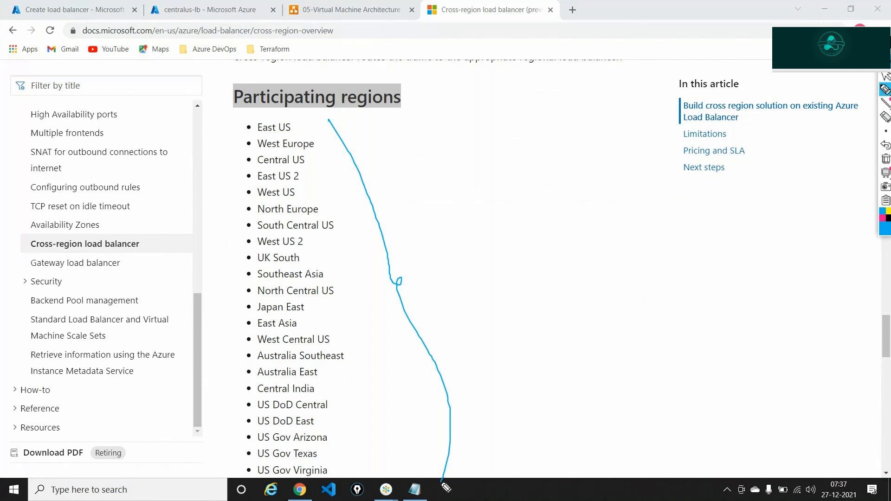
Clear the screen annotations and go back to the Create load balancer form
{"action": "left_click", "coordinate": [884, 159]}
{"action": "left_click", "coordinate": [884, 76]}
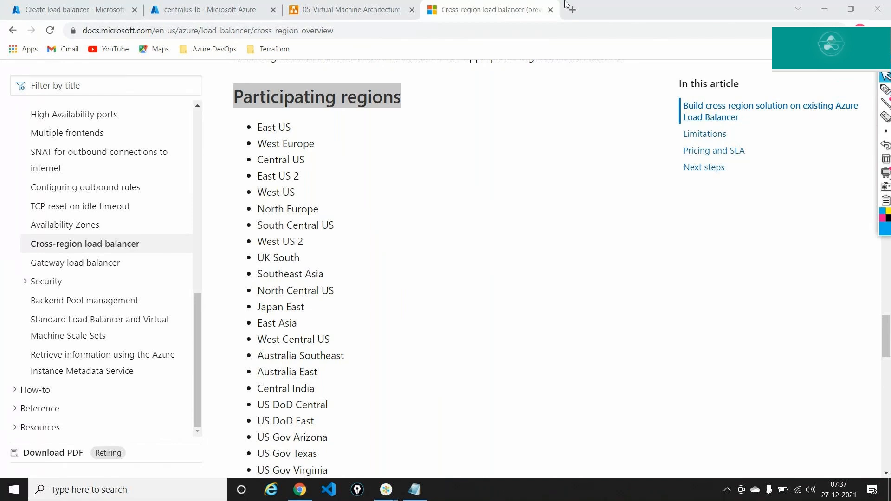
{"action": "left_click", "coordinate": [77, 5]}
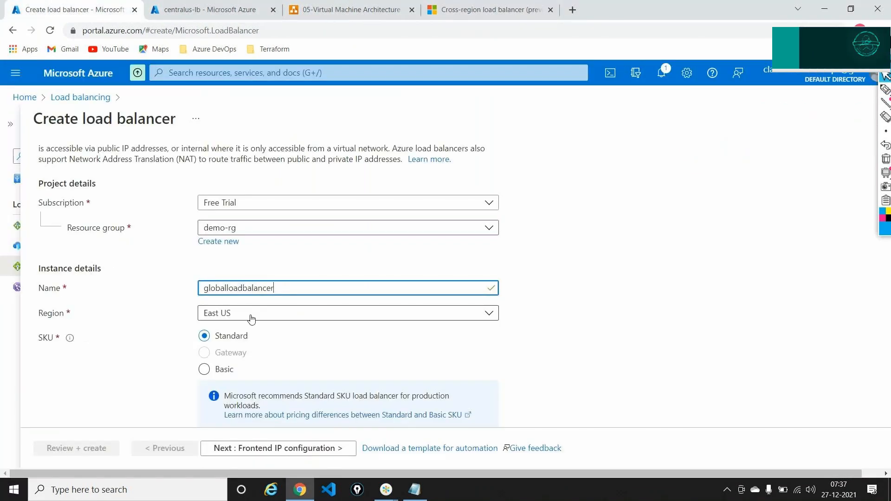
In the cross-region load balancer article, highlight East US 2 in the Home regions list
{"action": "left_click", "coordinate": [487, 9]}
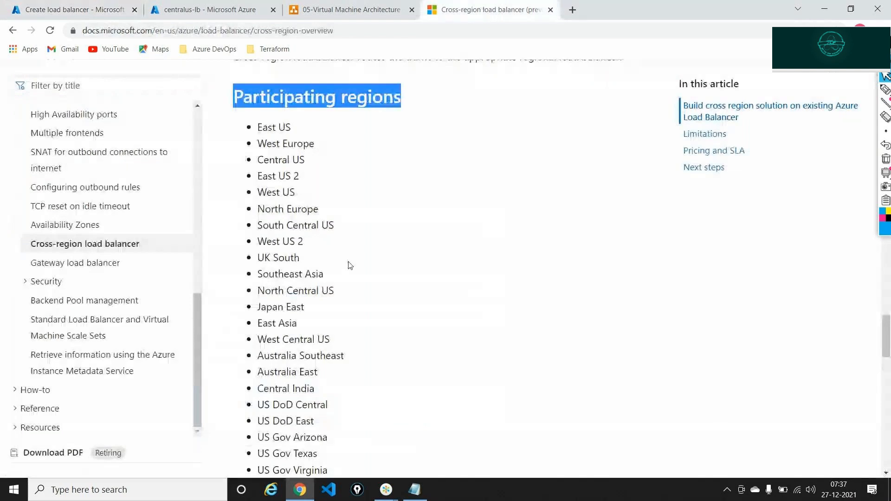
{"action": "scroll", "coordinate": [350, 263], "scroll_direction": "up", "scroll_amount": 4}
{"action": "scroll", "coordinate": [350, 264], "scroll_direction": "up", "scroll_amount": 4}
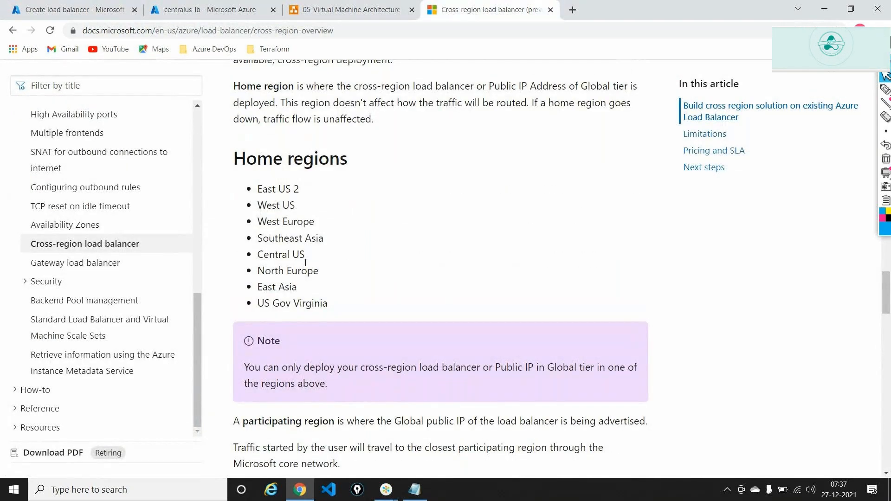
{"action": "triple_click", "coordinate": [261, 187]}
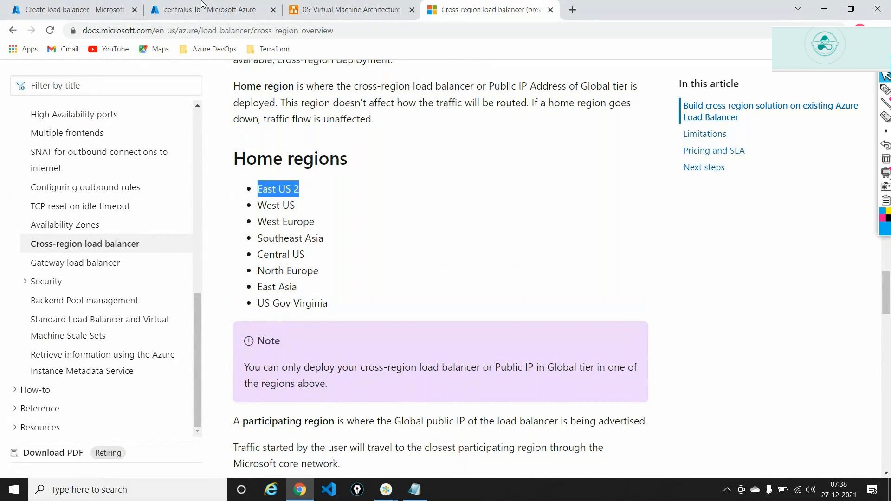
{"action": "left_click", "coordinate": [208, 9]}
Set the load balancer's region to East US 2
{"action": "left_click", "coordinate": [81, 6]}
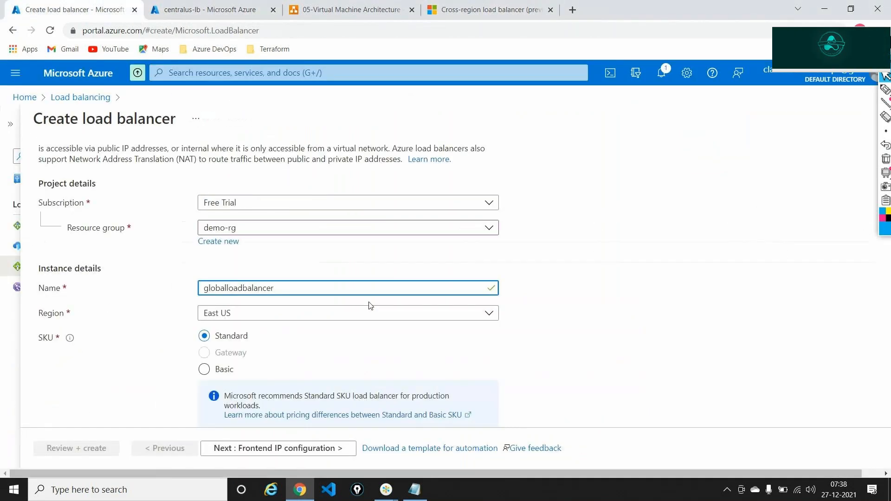
{"action": "left_click", "coordinate": [330, 315]}
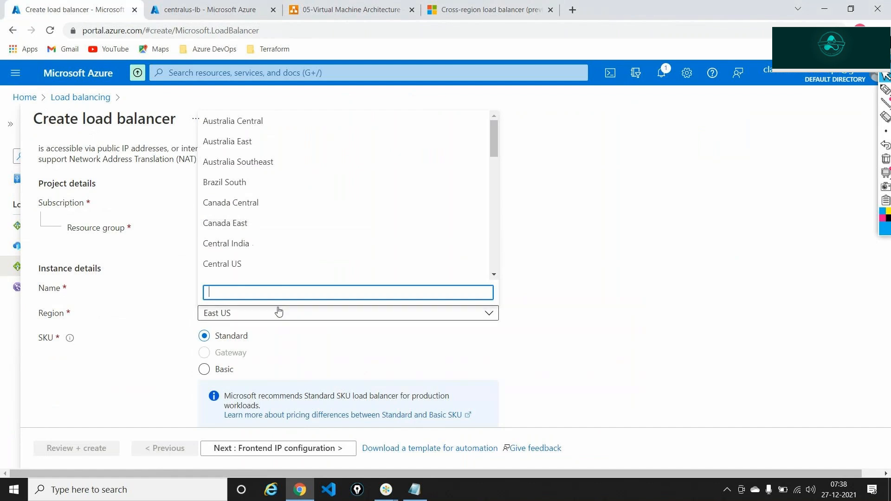
{"action": "type", "text": "East"}
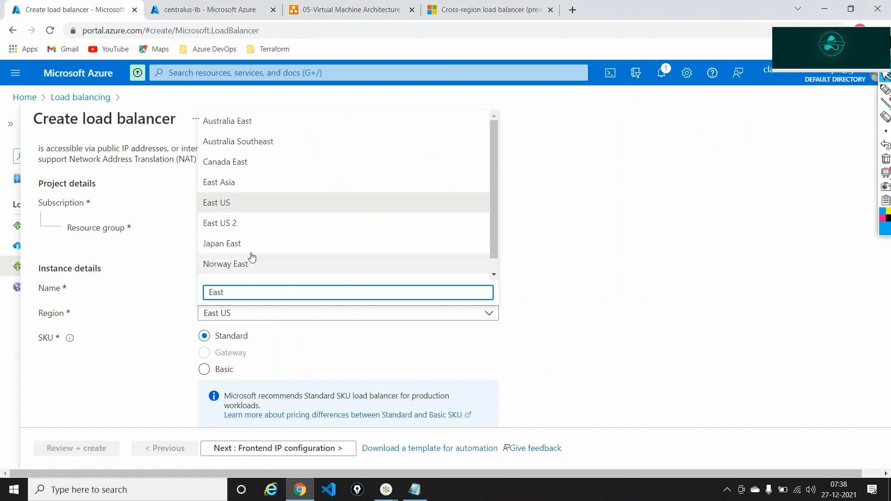
{"action": "left_click", "coordinate": [235, 224]}
{"action": "scroll", "coordinate": [524, 256], "scroll_direction": "down", "scroll_amount": 3}
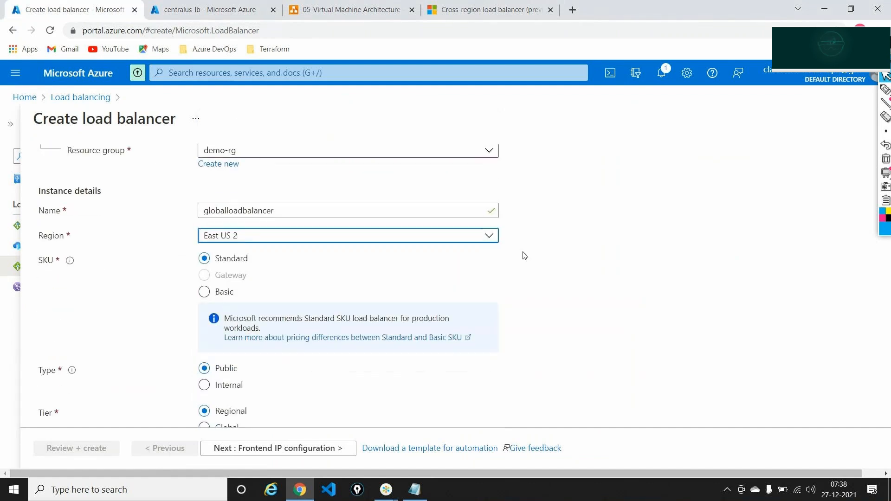
Annotate the Standard SKU, Public type and Global tier options, then clear the annotations
{"action": "mouse_move", "coordinate": [887, 133]}
{"action": "mouse_move", "coordinate": [885, 91]}
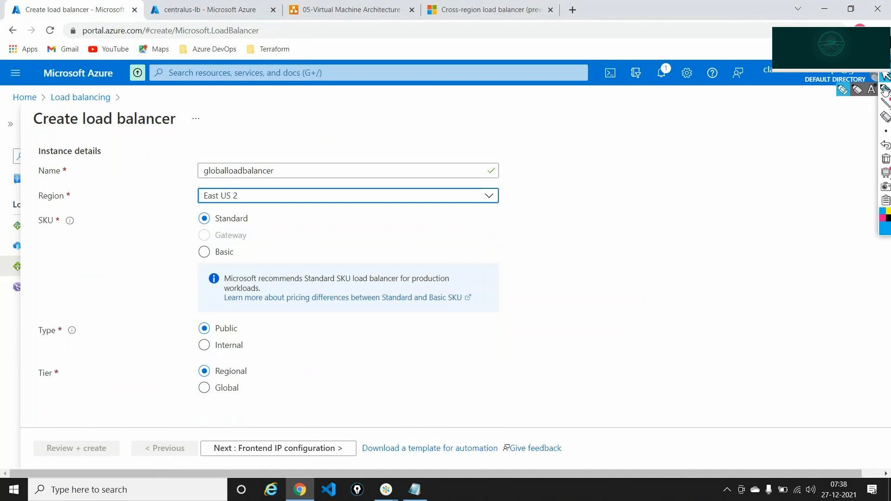
{"action": "left_click", "coordinate": [845, 89]}
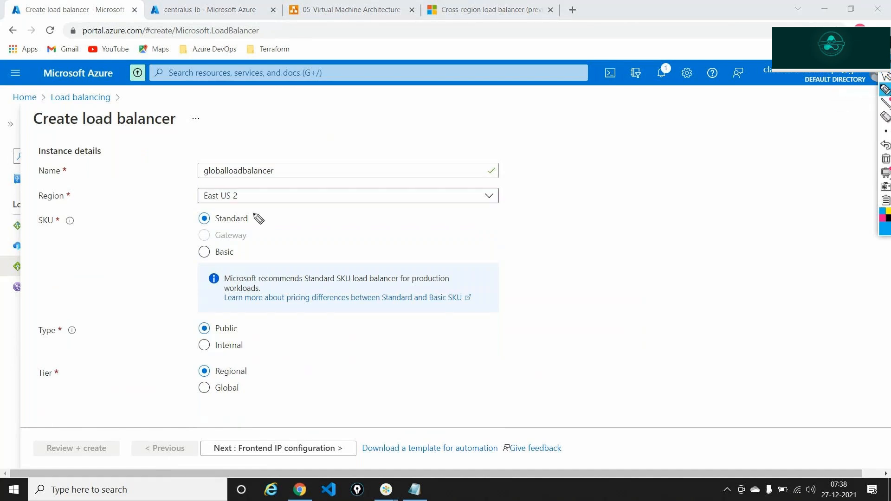
{"action": "left_click_drag", "start_coordinate": [253, 214], "coordinate": [266, 210]}
{"action": "left_click_drag", "start_coordinate": [243, 326], "coordinate": [262, 323]}
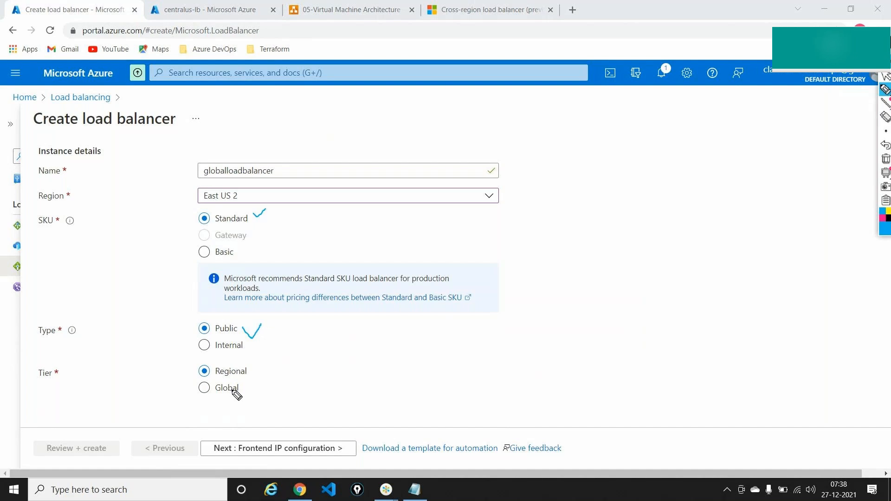
{"action": "mouse_move", "coordinate": [234, 387]}
{"action": "left_mouse_down"}
{"action": "mouse_move", "coordinate": [211, 380]}
{"action": "mouse_move", "coordinate": [229, 401]}
{"action": "mouse_move", "coordinate": [248, 388]}
{"action": "mouse_move", "coordinate": [238, 379]}
{"action": "left_mouse_up"}
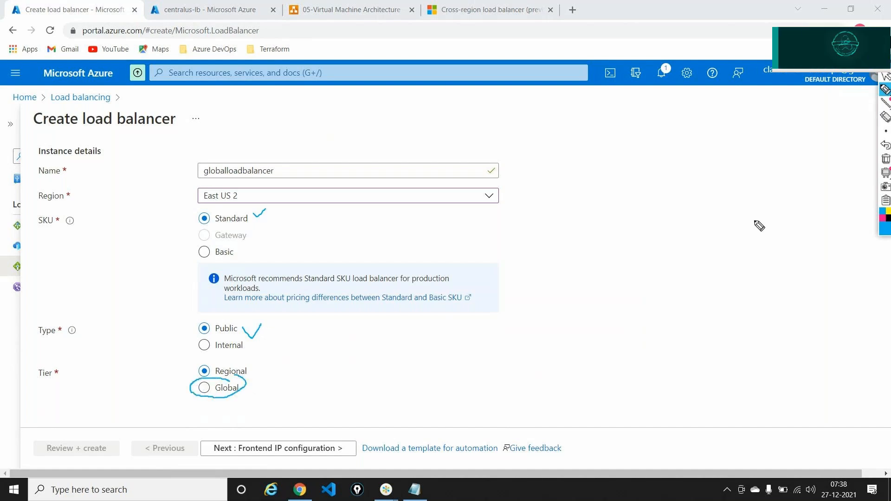
{"action": "left_click", "coordinate": [886, 158]}
{"action": "left_click", "coordinate": [885, 76]}
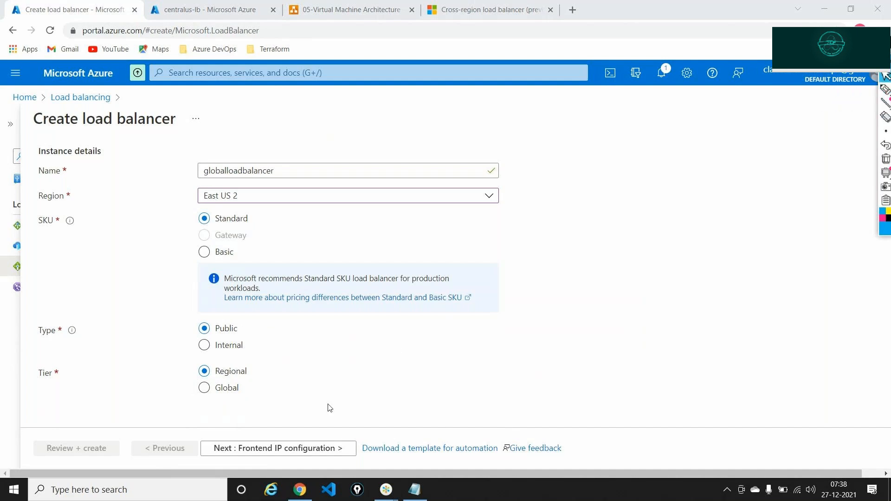
Set the load balancer tier to Global
{"action": "left_click", "coordinate": [205, 388]}
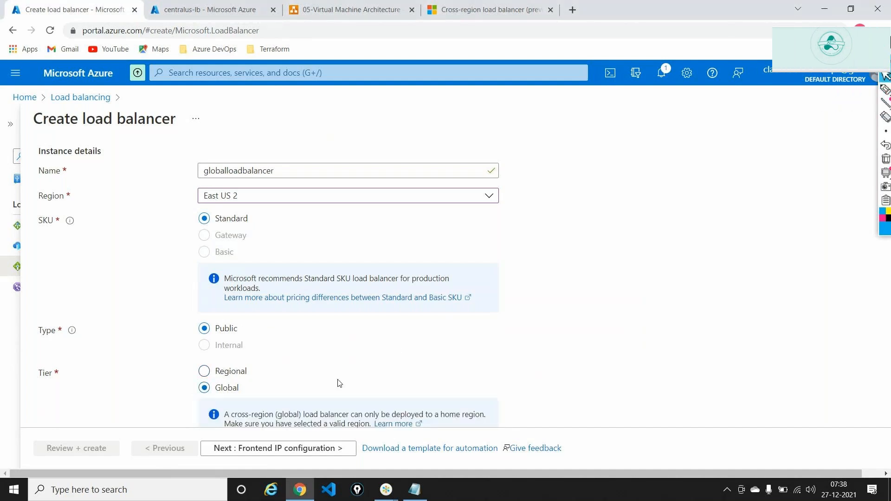
{"action": "scroll", "coordinate": [320, 371], "scroll_direction": "down", "scroll_amount": 1}
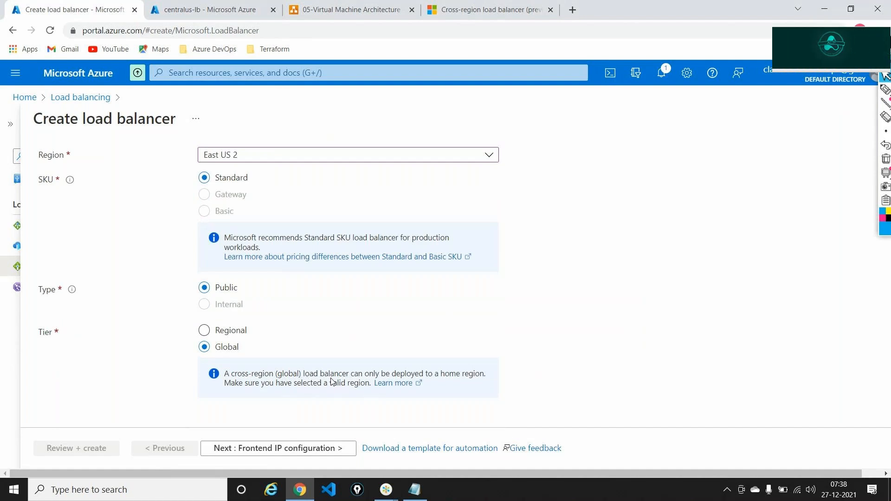
{"action": "scroll", "coordinate": [331, 381], "scroll_direction": "up", "scroll_amount": 5}
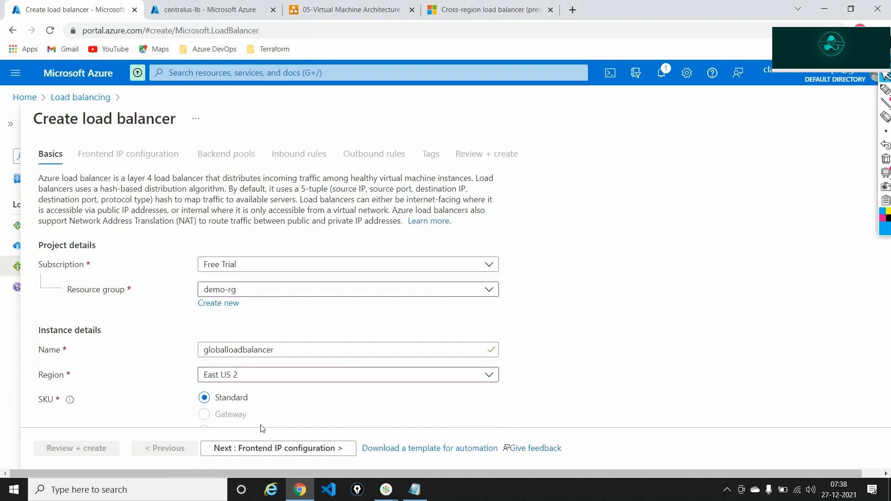
Start a new frontend IP configuration named globallb-ip
{"action": "left_click", "coordinate": [263, 448]}
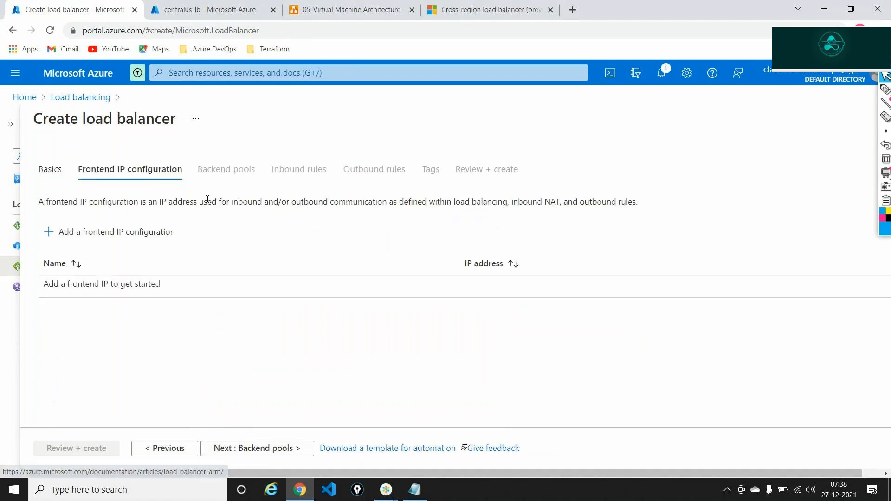
{"action": "left_click", "coordinate": [133, 238]}
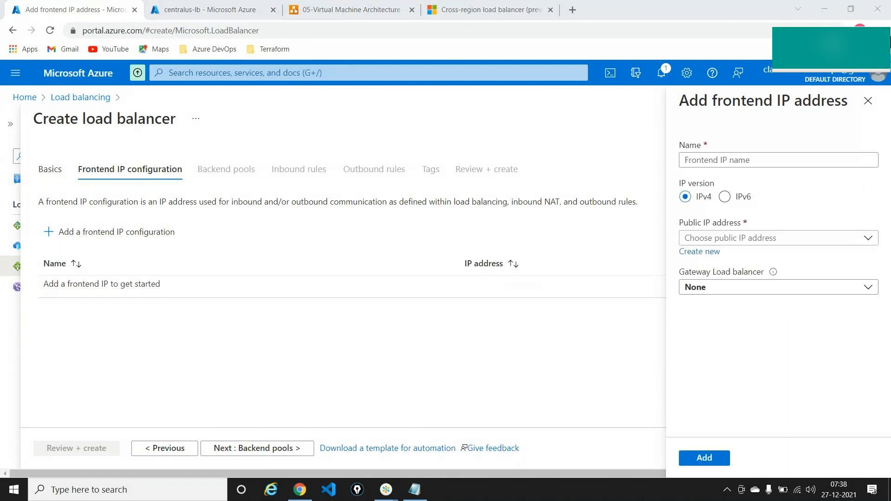
{"action": "left_click", "coordinate": [737, 161]}
{"action": "type", "text": "global"}
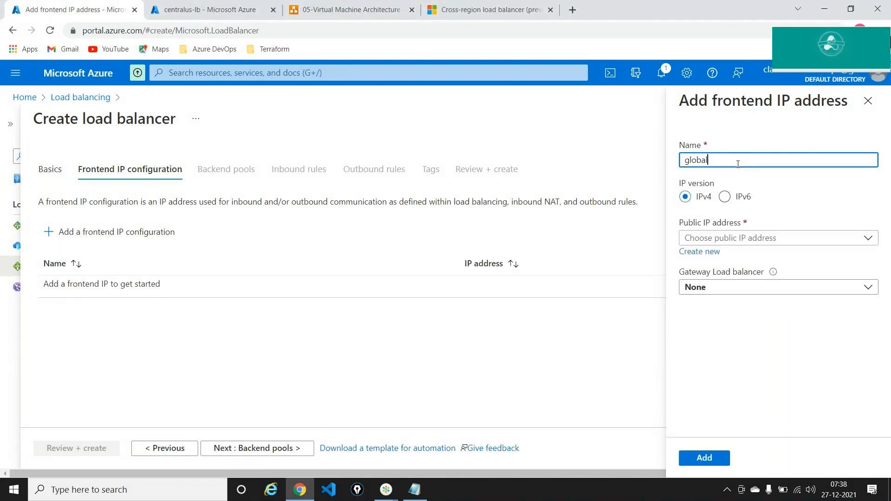
{"action": "type", "text": "lb"}
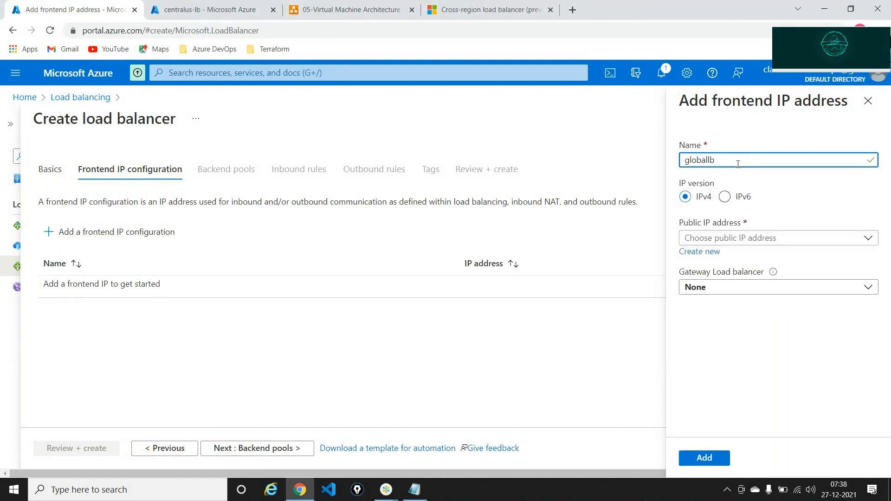
{"action": "type", "text": "-ip"}
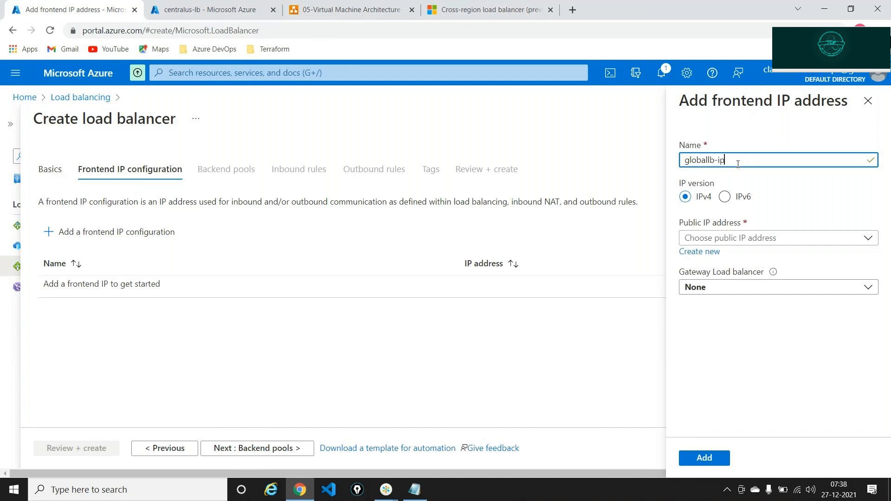
Back globallb-ip with new public IP ipglobal, add it, and advance to Backend pools
{"action": "left_click", "coordinate": [703, 254]}
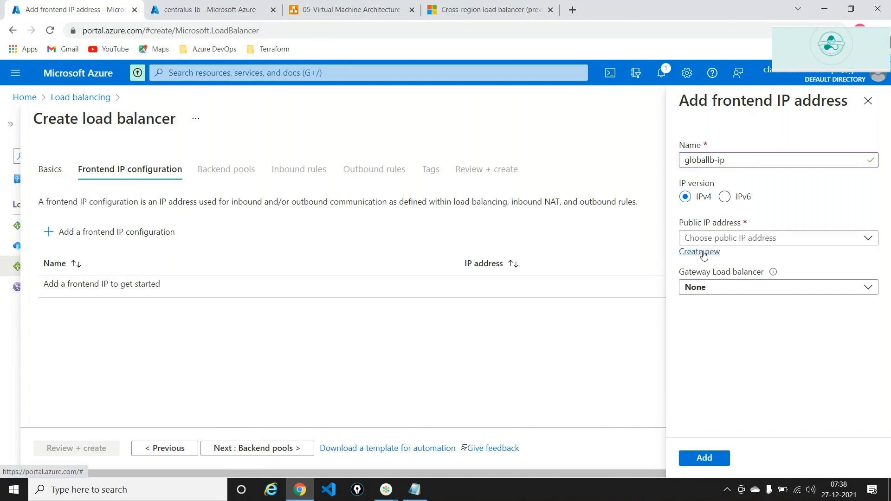
{"action": "type", "text": "ipgl"}
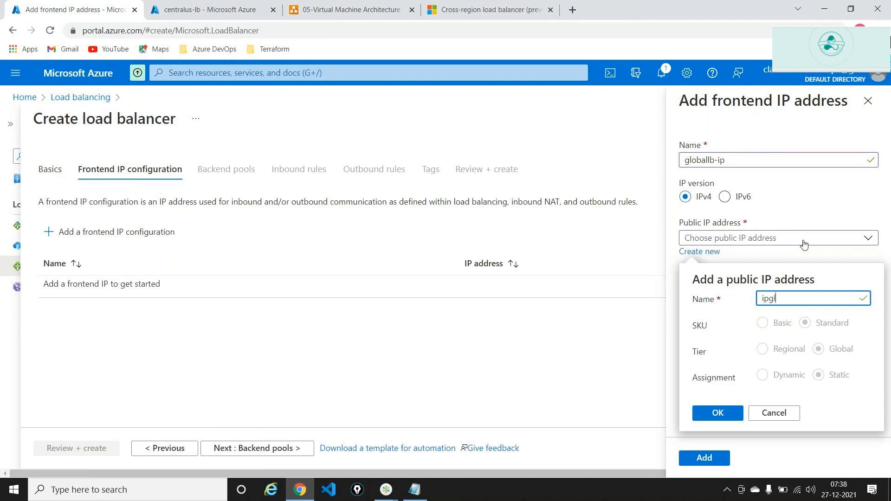
{"action": "type", "text": "obal"}
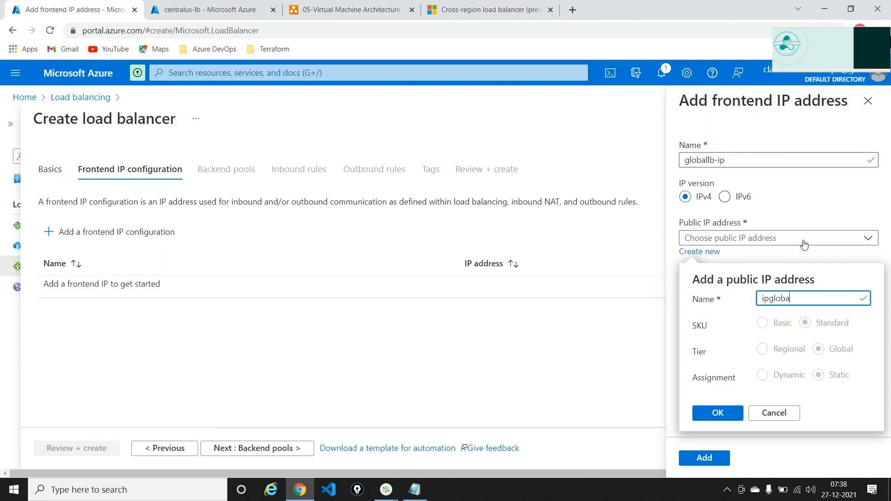
{"action": "left_click", "coordinate": [716, 413]}
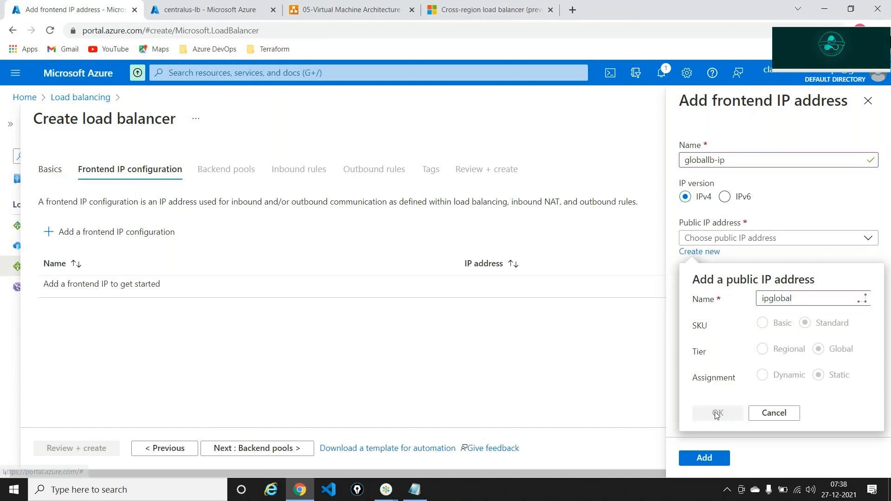
{"action": "left_click", "coordinate": [703, 457]}
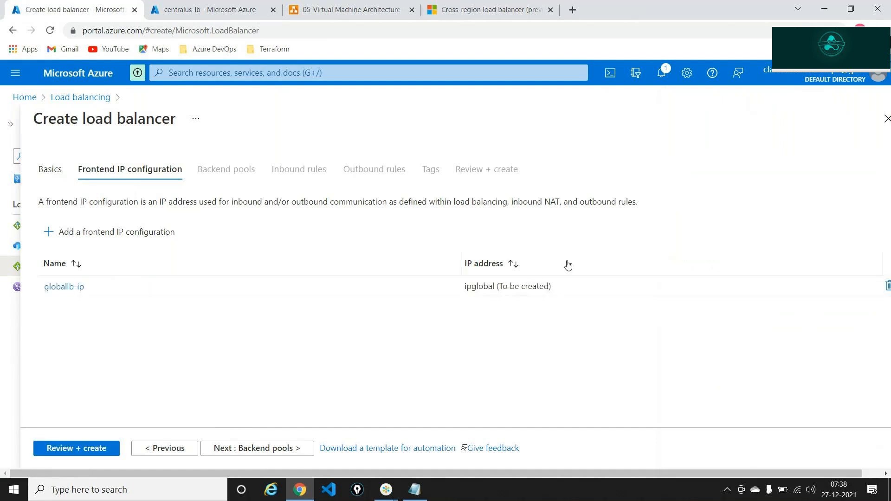
{"action": "left_click", "coordinate": [295, 449]}
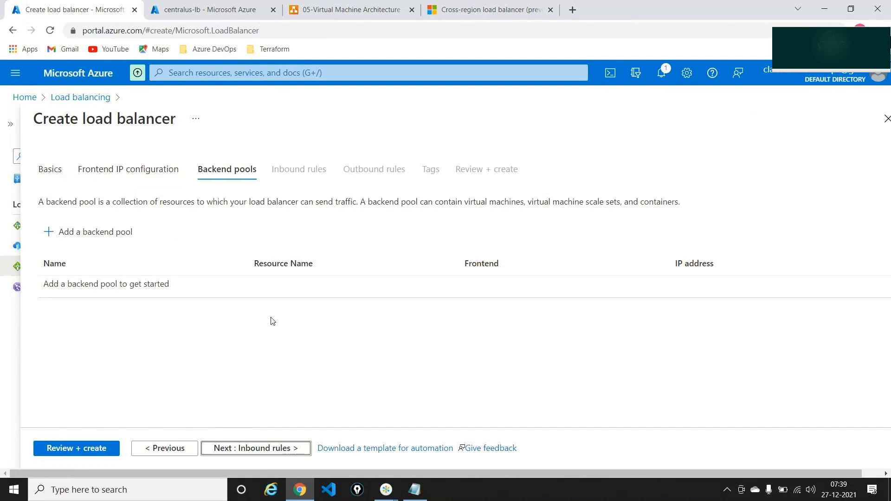
{"action": "left_click", "coordinate": [295, 4]}
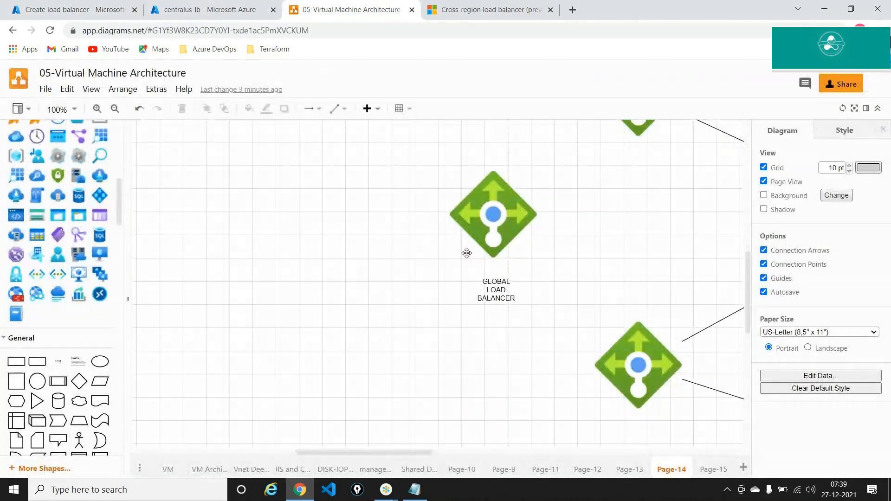
Draw an arrow from the GLOBAL LOAD BALANCER shape to the upper regional load balancer
{"action": "scroll", "coordinate": [477, 232], "scroll_direction": "right", "scroll_amount": 6}
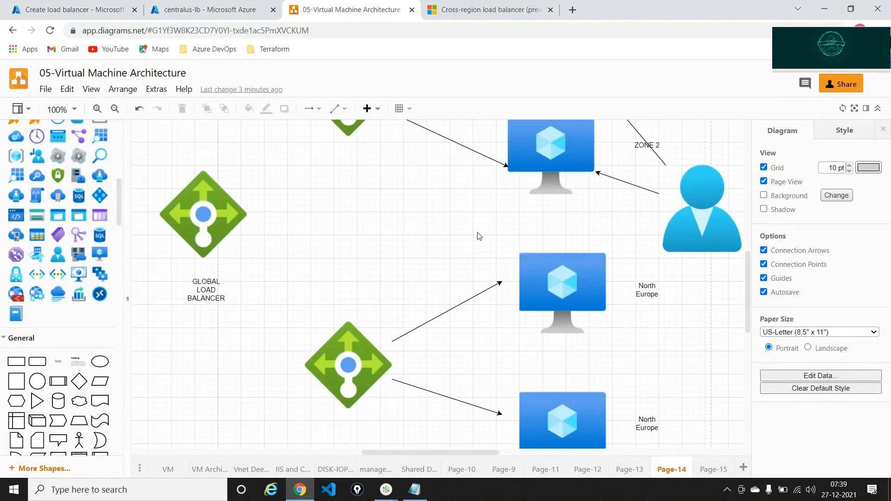
{"action": "scroll", "coordinate": [479, 236], "scroll_direction": "up", "scroll_amount": 3}
{"action": "left_click", "coordinate": [205, 362]}
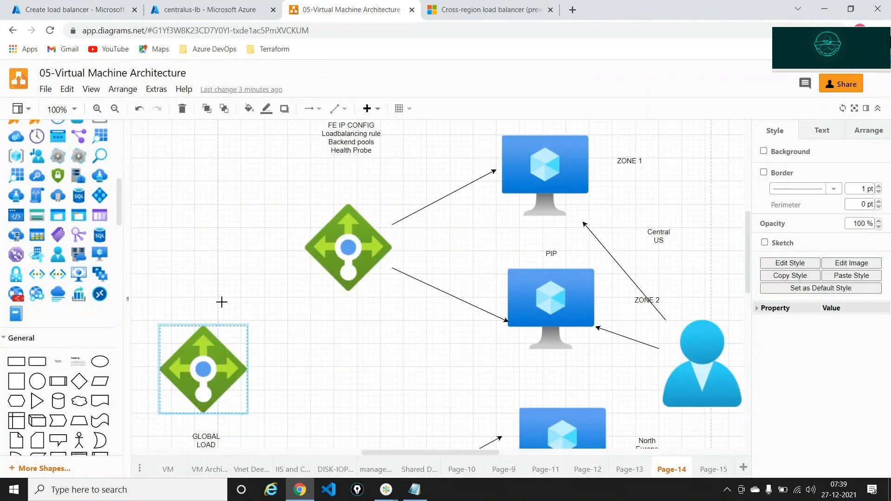
{"action": "left_click_drag", "start_coordinate": [221, 302], "coordinate": [347, 248]}
{"action": "left_click", "coordinate": [348, 380]}
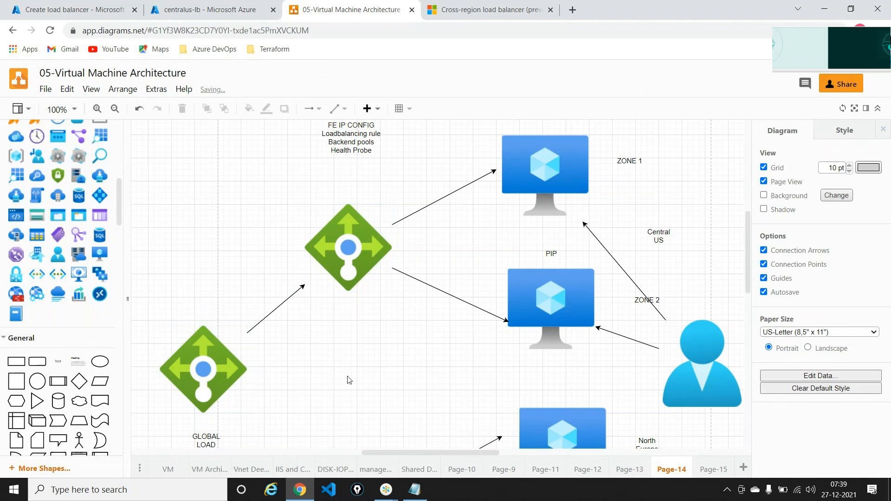
Draw a second arrow to the bottom load balancer, then start adding a backend pool in Azure
{"action": "scroll", "coordinate": [348, 379], "scroll_direction": "down", "scroll_amount": 2}
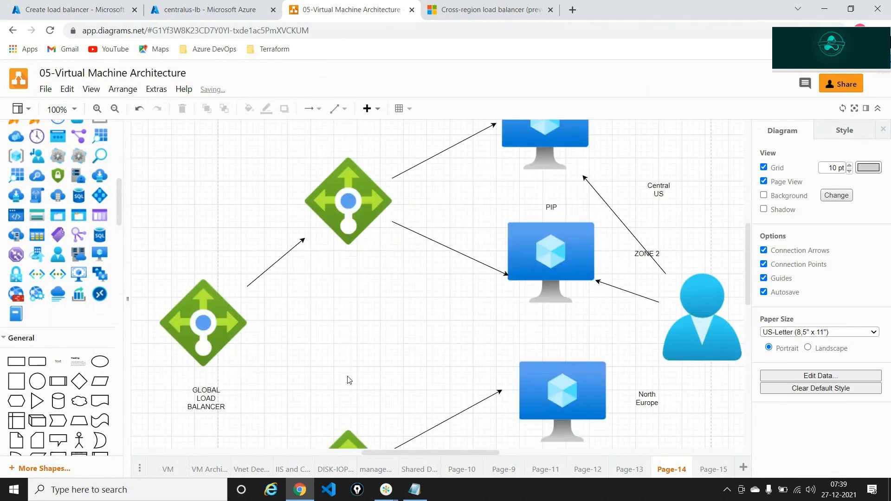
{"action": "left_click", "coordinate": [235, 291]}
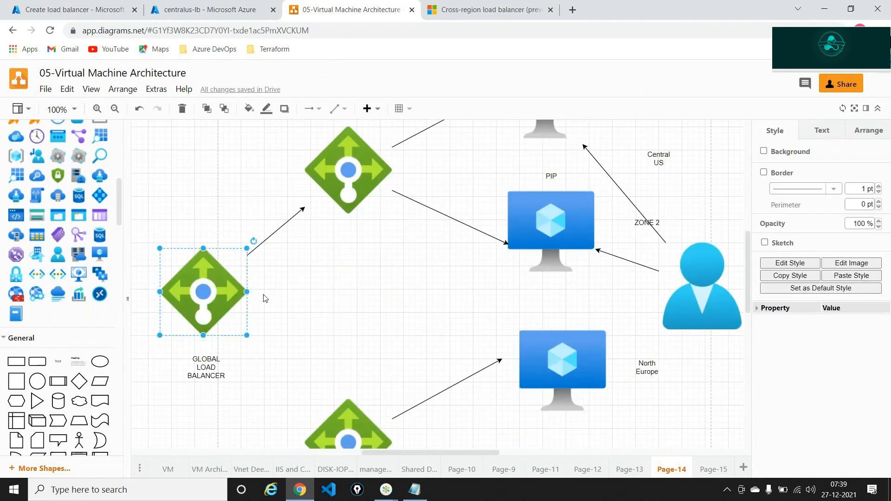
{"action": "left_click_drag", "start_coordinate": [265, 297], "coordinate": [313, 419]}
{"action": "left_click", "coordinate": [345, 359]}
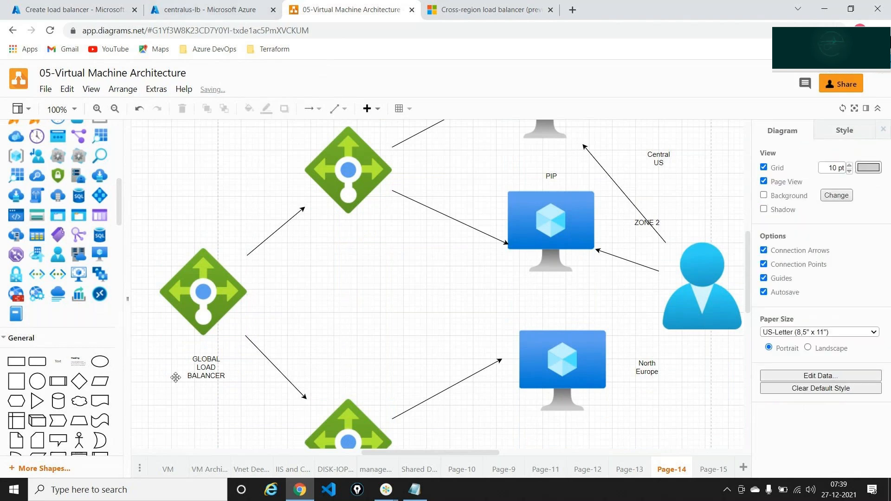
{"action": "left_click", "coordinate": [109, 9]}
{"action": "left_click", "coordinate": [71, 231]}
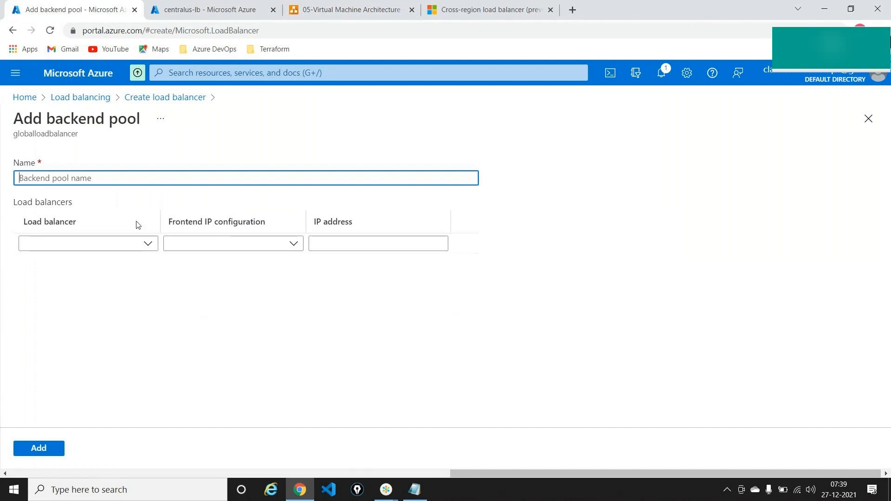
Create pool poolglobal with members centralus-lb via centralus-ip and northeurope-lb via neip
{"action": "left_click", "coordinate": [119, 180]}
{"action": "type", "text": "pool"}
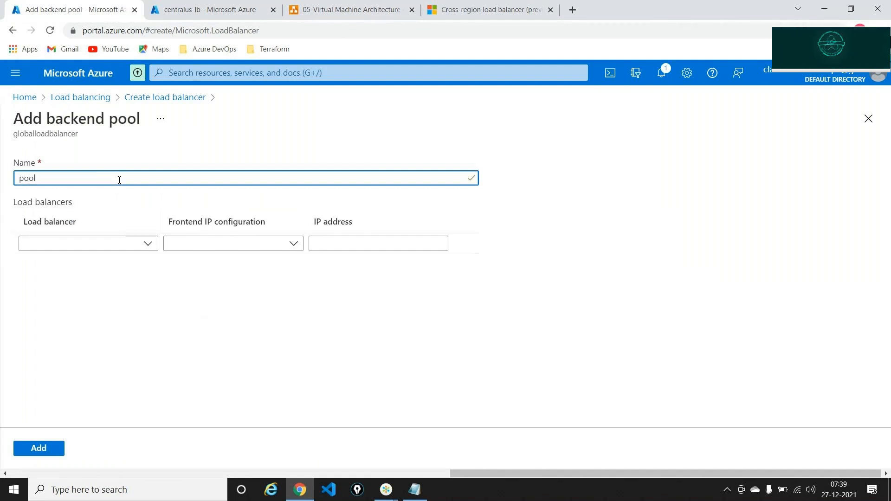
{"action": "type", "text": "global"}
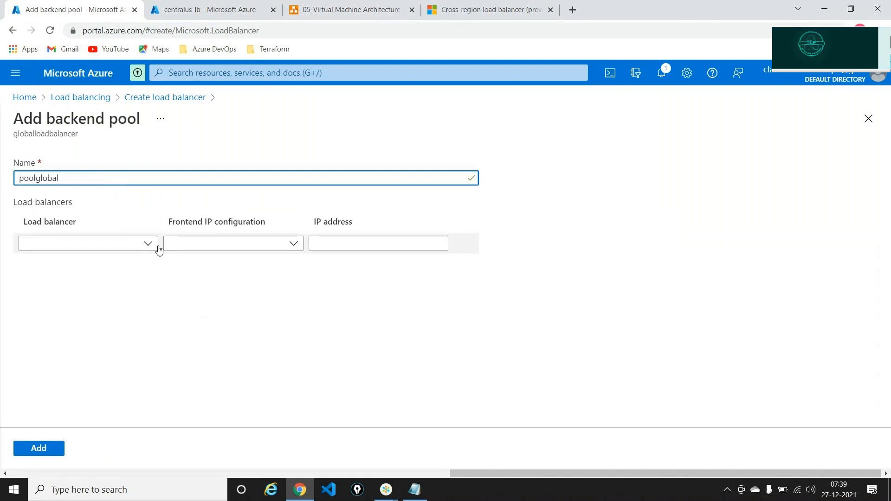
{"action": "left_click", "coordinate": [147, 243]}
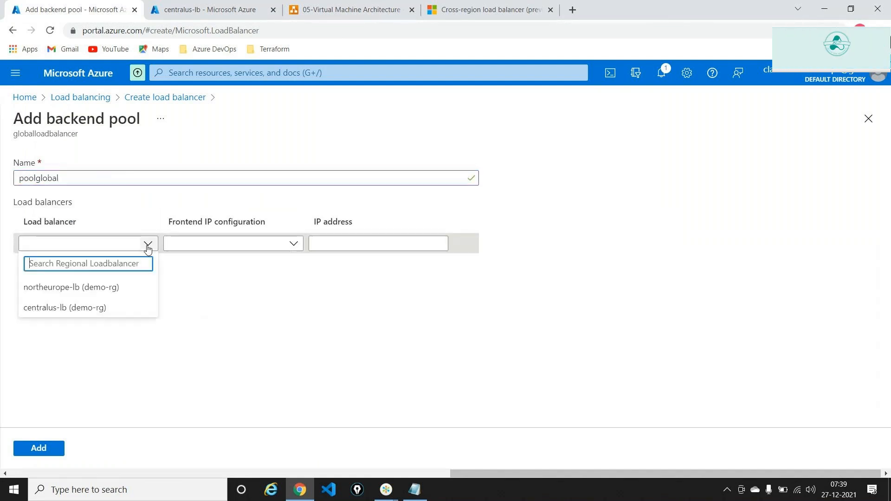
{"action": "left_click", "coordinate": [62, 308]}
{"action": "left_click", "coordinate": [293, 243]}
{"action": "left_click", "coordinate": [254, 265]}
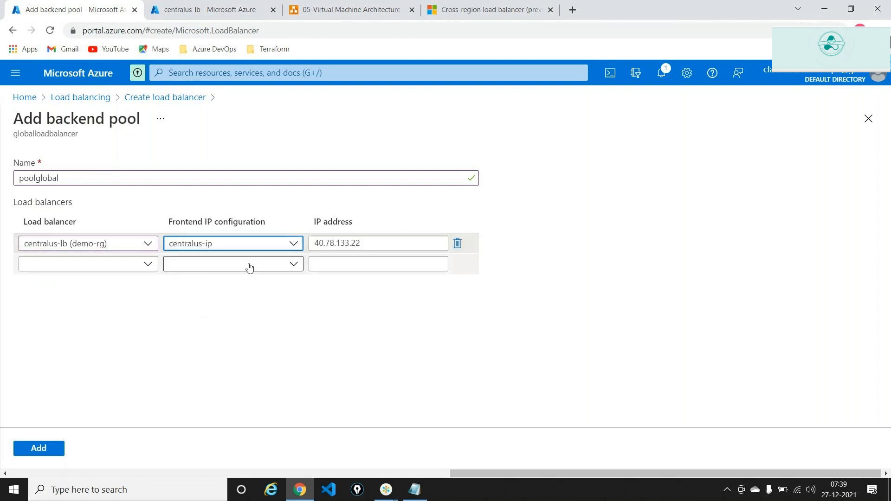
{"action": "left_click", "coordinate": [105, 265]}
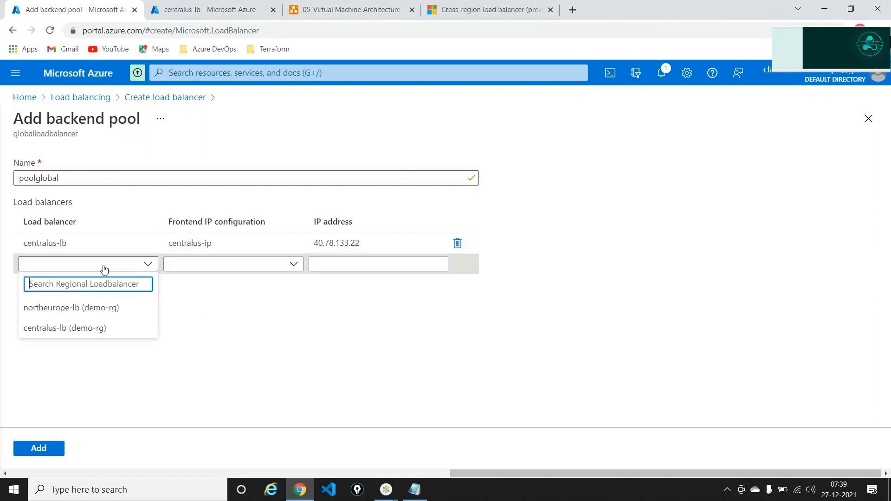
{"action": "left_click", "coordinate": [78, 308]}
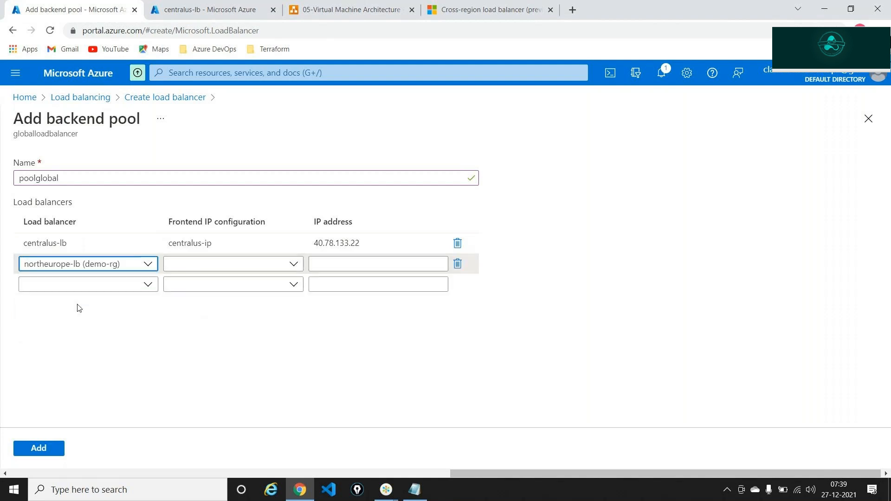
{"action": "left_click", "coordinate": [247, 262]}
{"action": "left_click", "coordinate": [215, 291]}
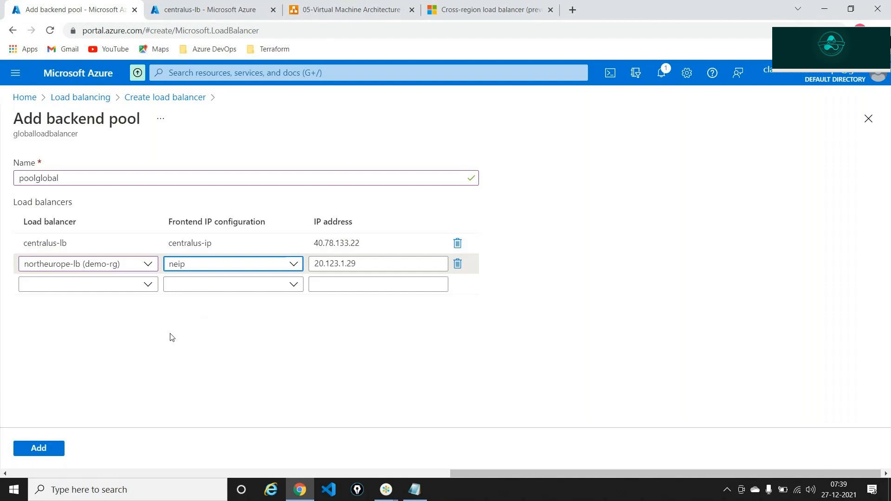
{"action": "left_click", "coordinate": [23, 449]}
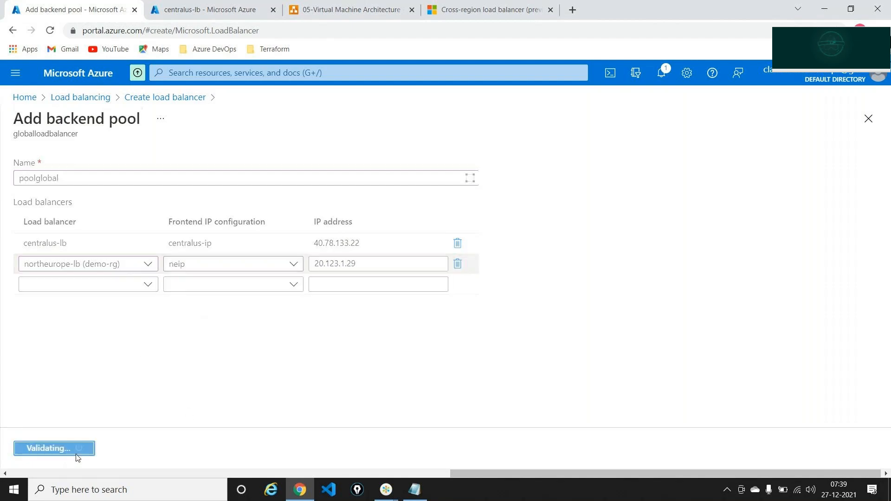
Start load balancing rule ruleglobal using frontend IP globallb-ip
{"action": "left_click", "coordinate": [214, 448]}
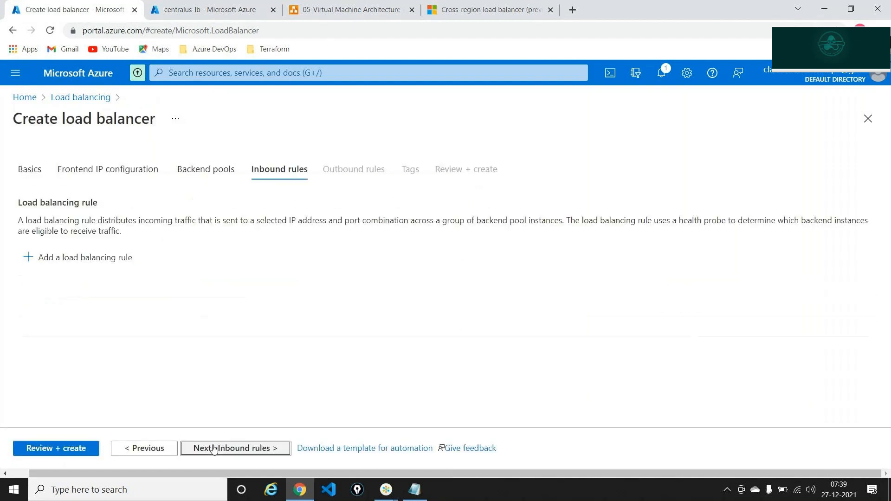
{"action": "left_click", "coordinate": [93, 257]}
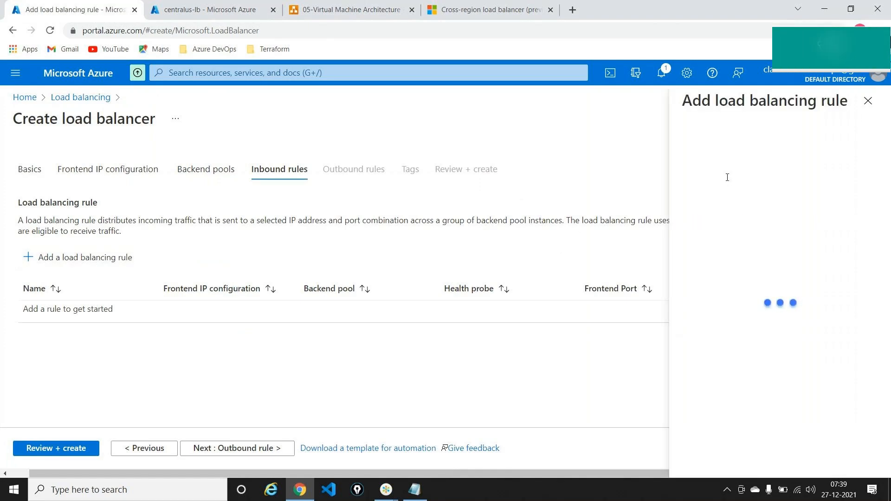
{"action": "type", "text": "rule"}
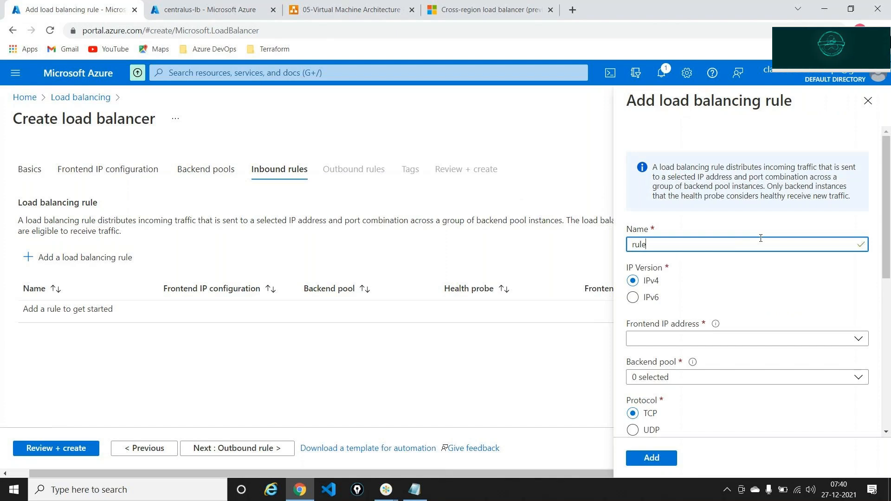
{"action": "type", "text": "global"}
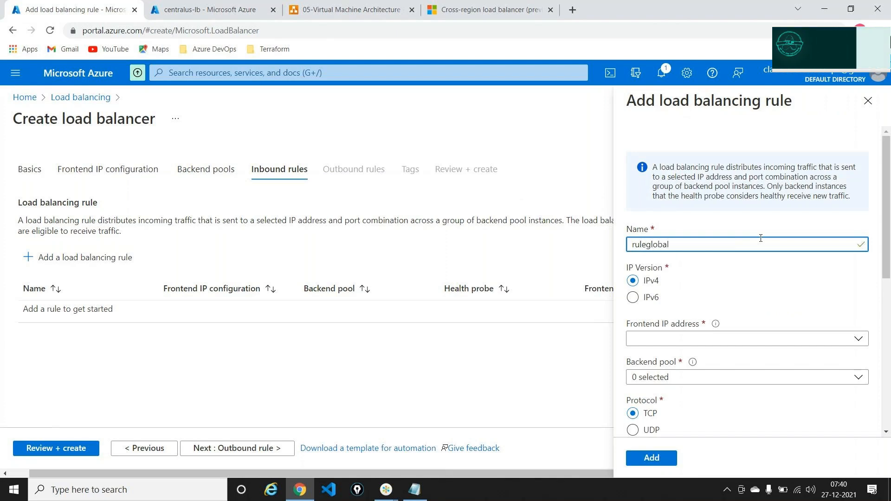
{"action": "left_click", "coordinate": [692, 342]}
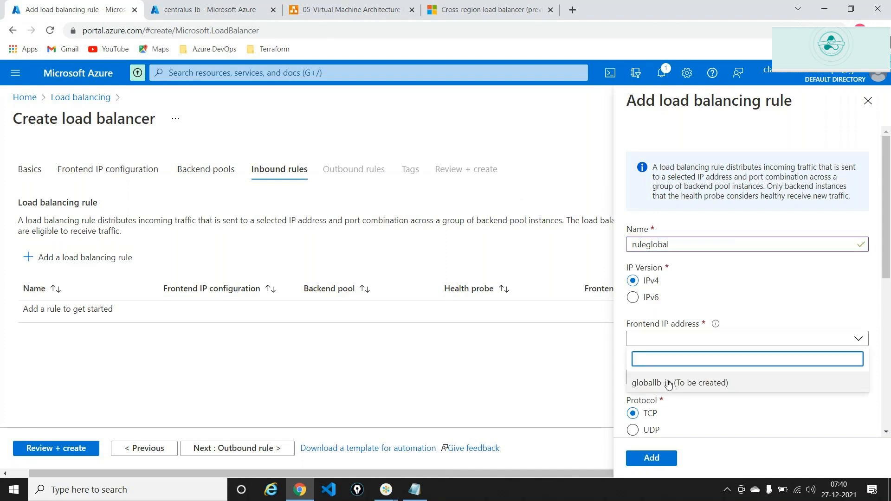
{"action": "left_click", "coordinate": [668, 383]}
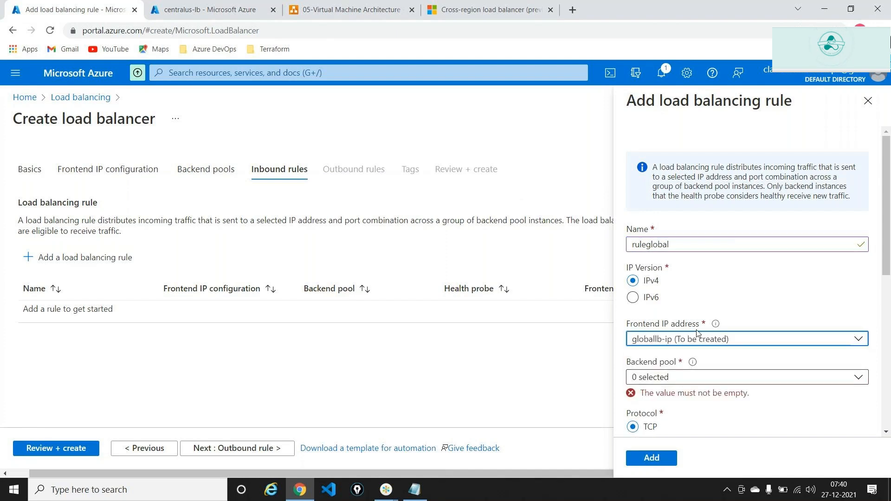
{"action": "scroll", "coordinate": [698, 332], "scroll_direction": "down", "scroll_amount": 1}
Point ruleglobal at backend pool poolglobal on port 80 and save the rule
{"action": "left_click", "coordinate": [698, 334]}
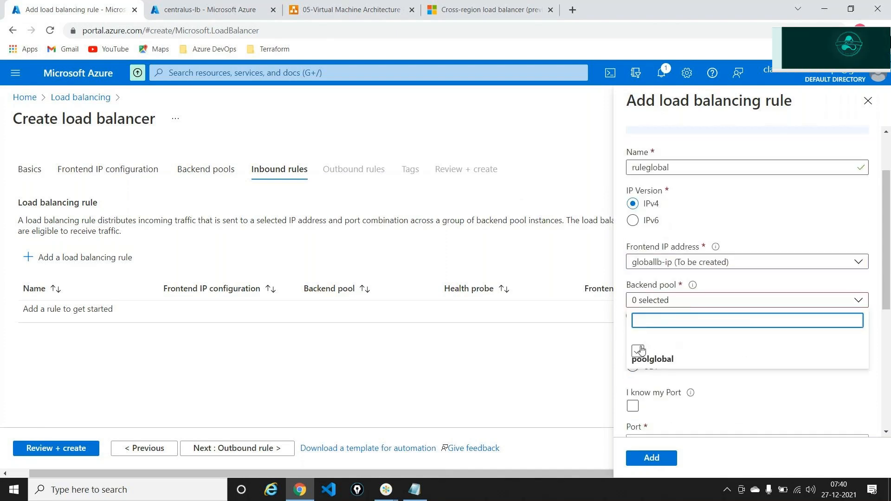
{"action": "left_click", "coordinate": [639, 351]}
{"action": "left_click", "coordinate": [735, 383]}
{"action": "scroll", "coordinate": [739, 374], "scroll_direction": "down", "scroll_amount": 4}
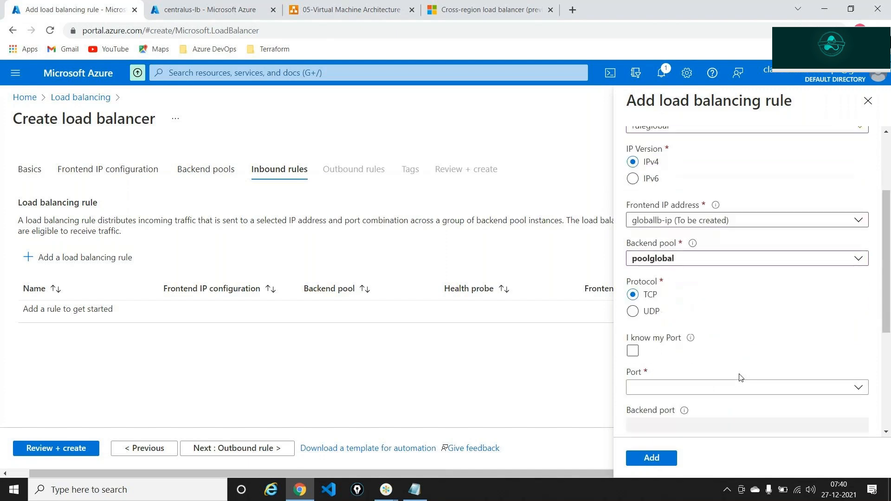
{"action": "left_click", "coordinate": [652, 251]}
{"action": "left_click", "coordinate": [640, 260]}
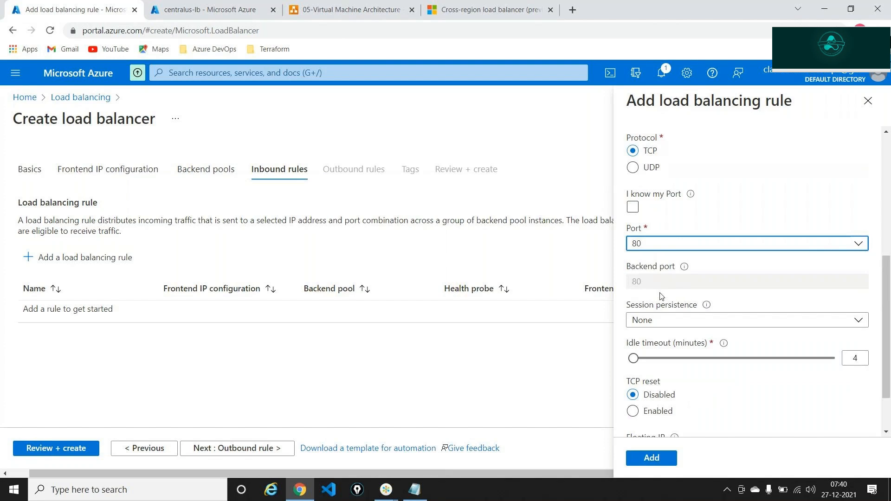
{"action": "scroll", "coordinate": [661, 298], "scroll_direction": "down", "scroll_amount": 2}
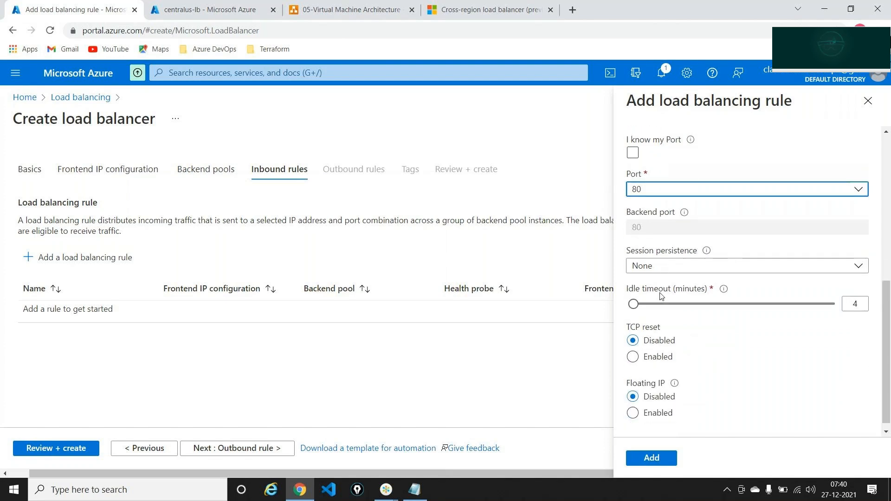
{"action": "left_click", "coordinate": [669, 463]}
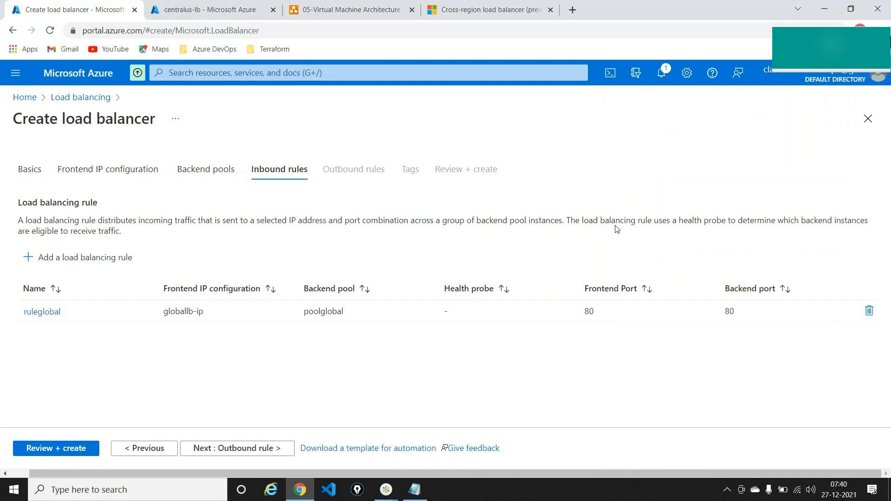
{"action": "left_click", "coordinate": [351, 9]}
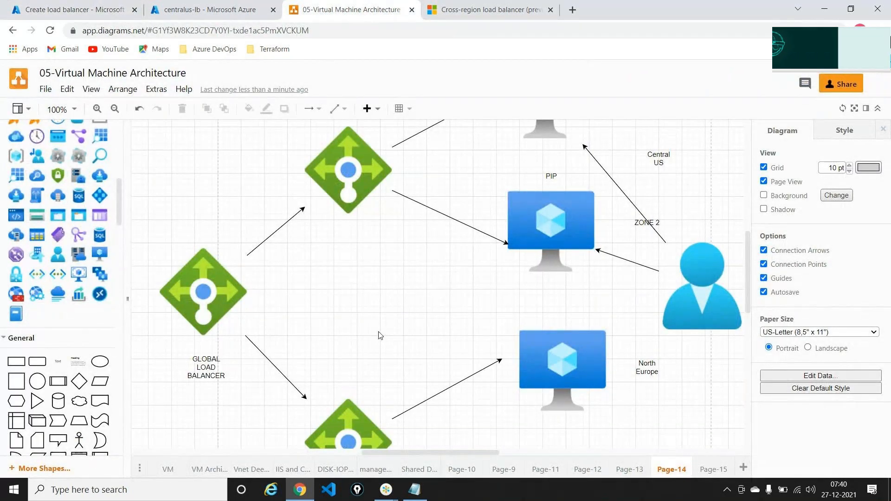
Review globalloadbalancer and, once validation passes, create it
{"action": "left_click", "coordinate": [74, 10]}
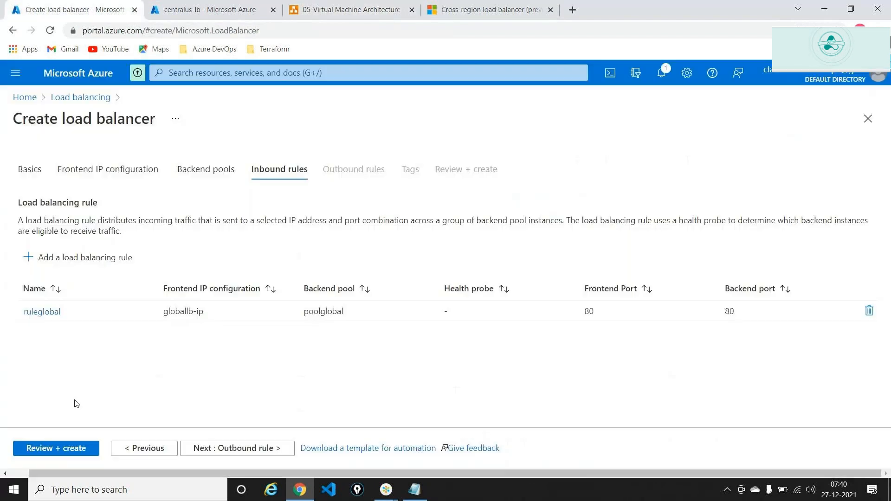
{"action": "left_click", "coordinate": [53, 449]}
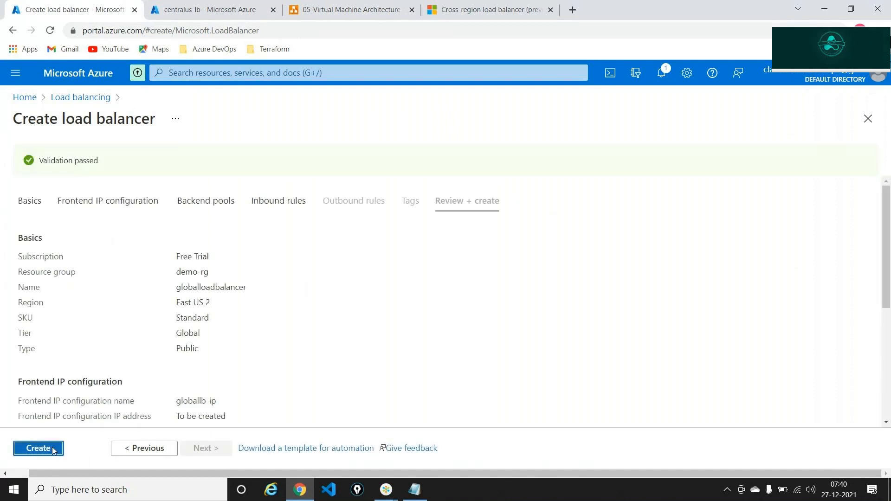
{"action": "left_click", "coordinate": [52, 450]}
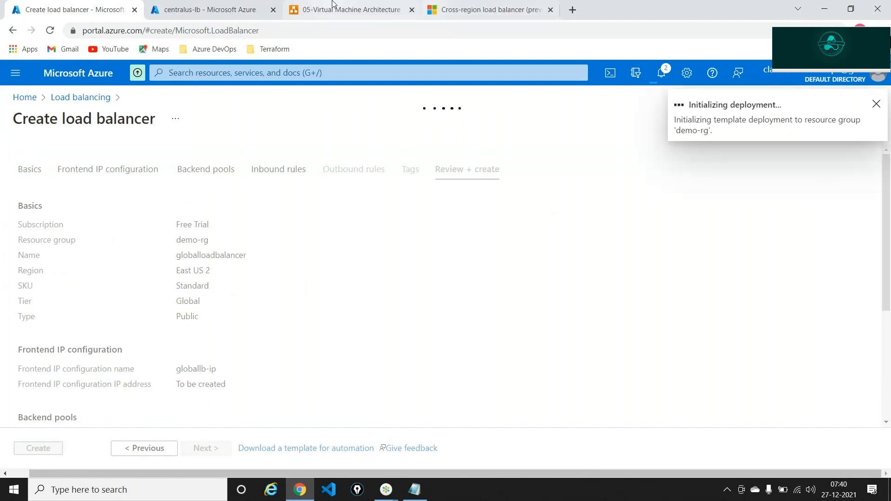
{"action": "left_click", "coordinate": [348, 9]}
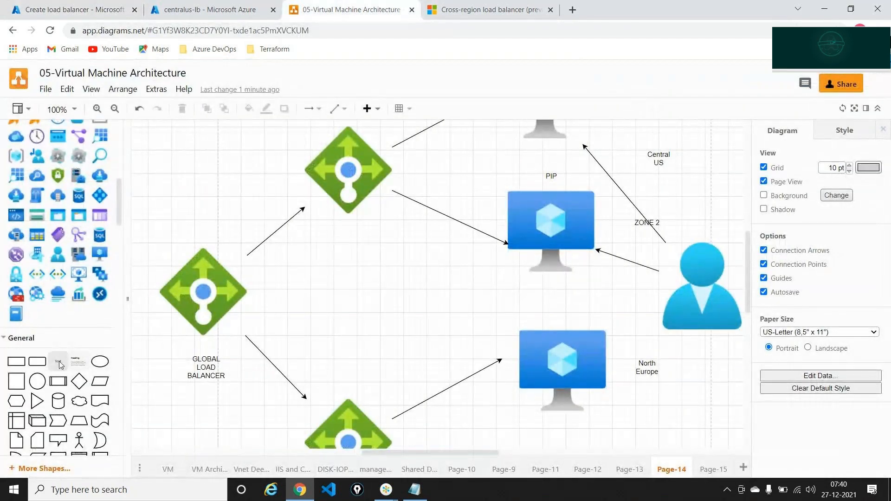
Label the regional load balancers 'IP Central US' and 'IP North Europe'
{"action": "left_click_drag", "start_coordinate": [59, 365], "coordinate": [331, 225]}
{"action": "key", "text": "F2"}
{"action": "type", "text": "IP"}
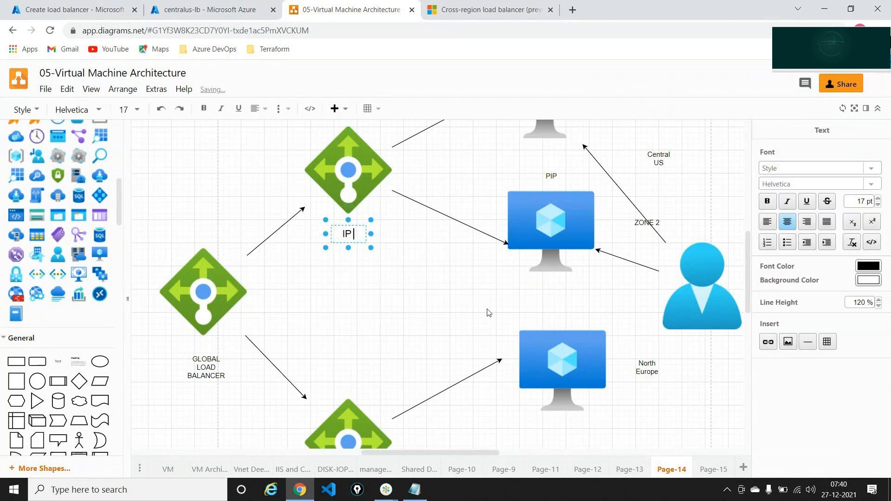
{"action": "type", "text": " Centra"}
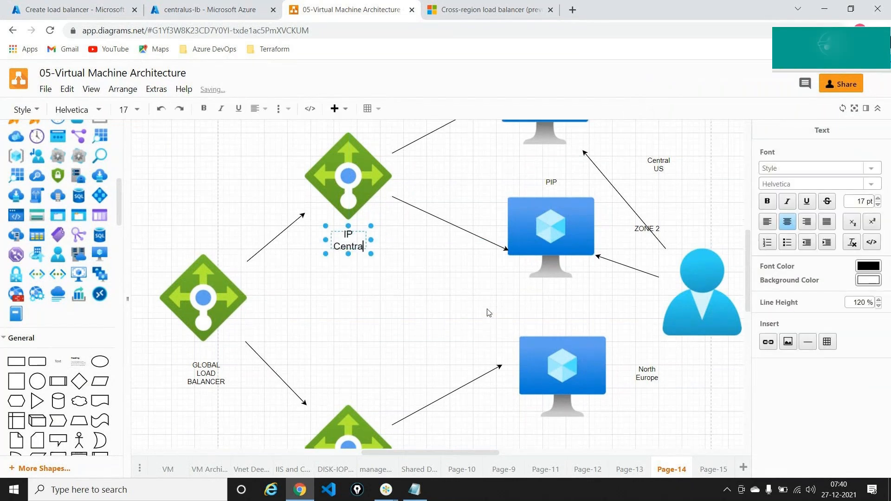
{"action": "type", "text": "l US"}
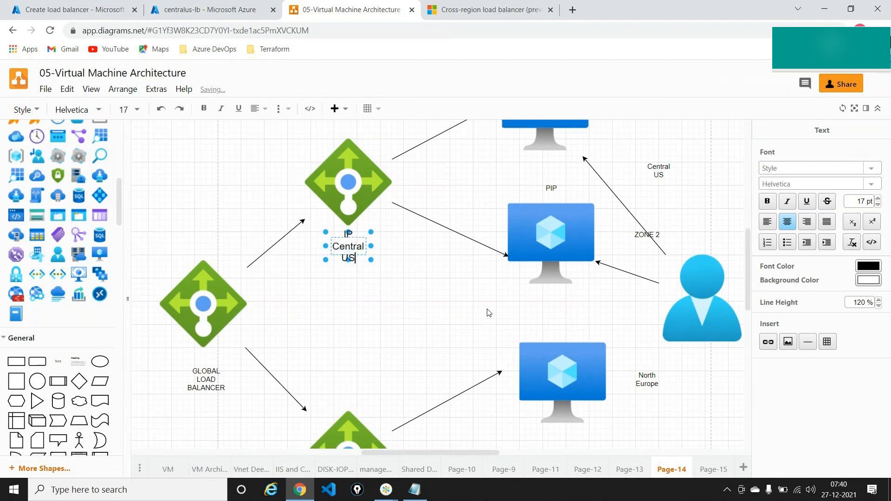
{"action": "scroll", "coordinate": [487, 313], "scroll_direction": "down", "scroll_amount": 5}
{"action": "key", "text": "Escape"}
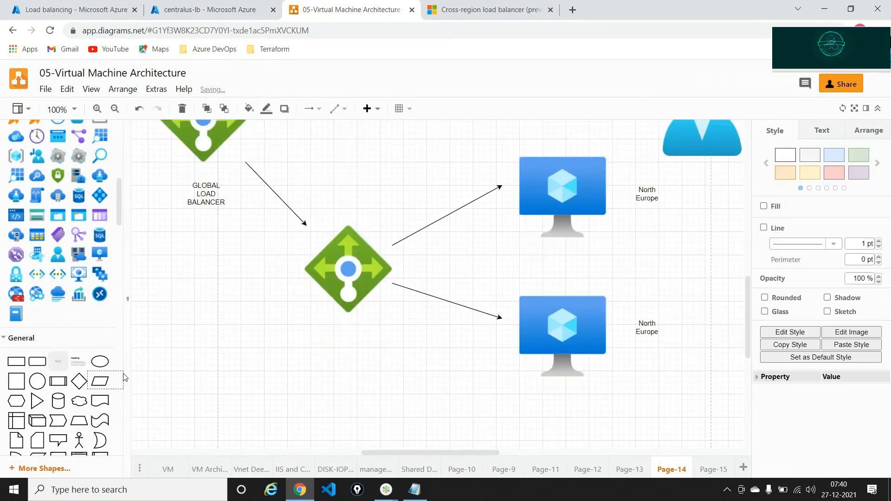
{"action": "left_click_drag", "start_coordinate": [58, 361], "coordinate": [327, 337]}
{"action": "double_click", "coordinate": [348, 344]}
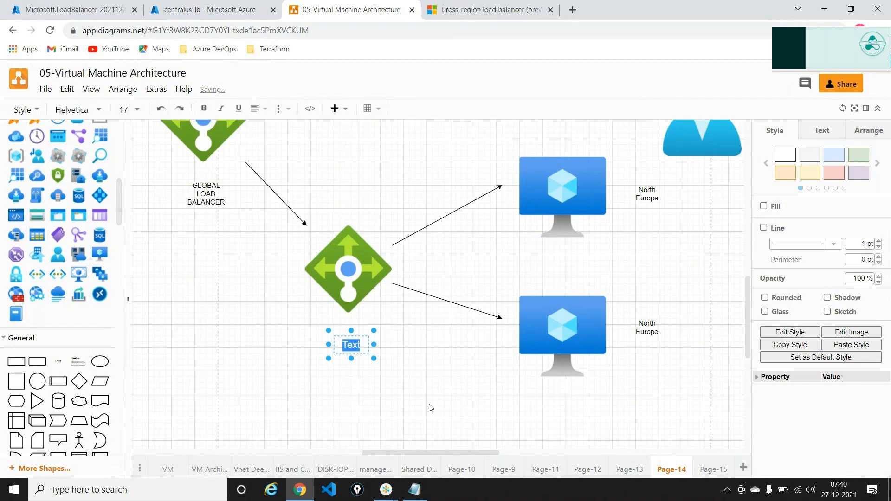
{"action": "type", "text": "IP Nor"}
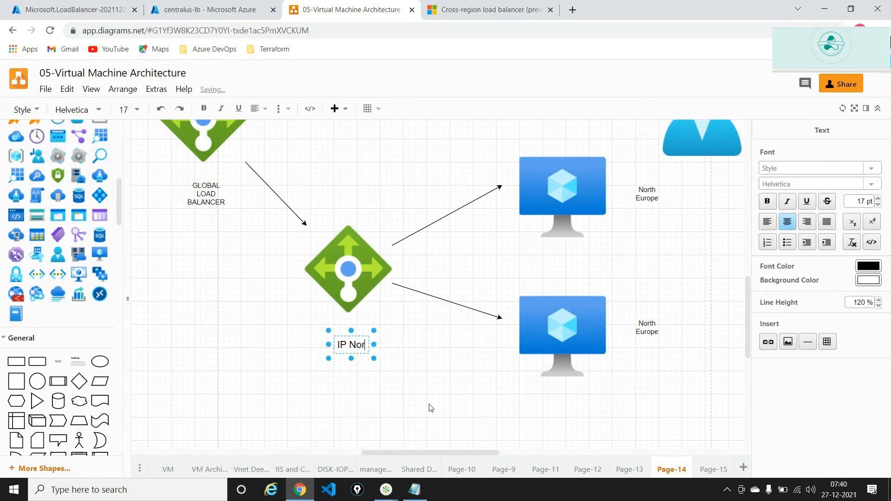
{"action": "type", "text": "th Eur"}
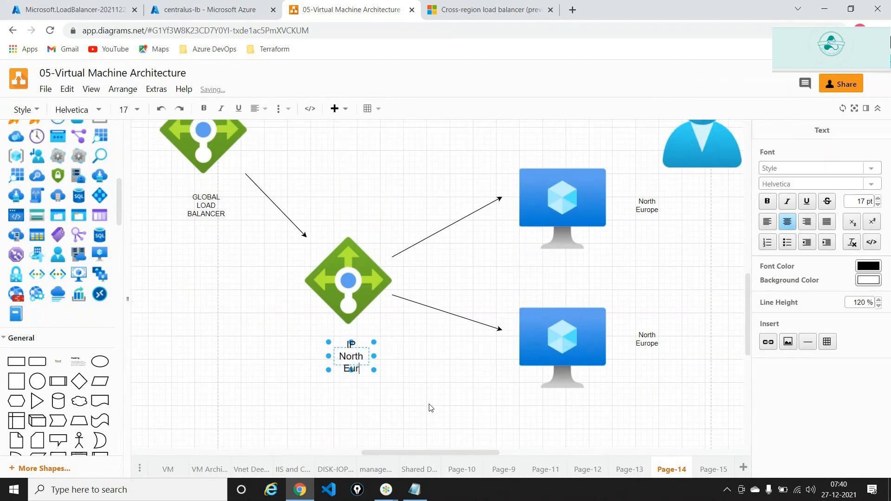
{"action": "type", "text": "ope"}
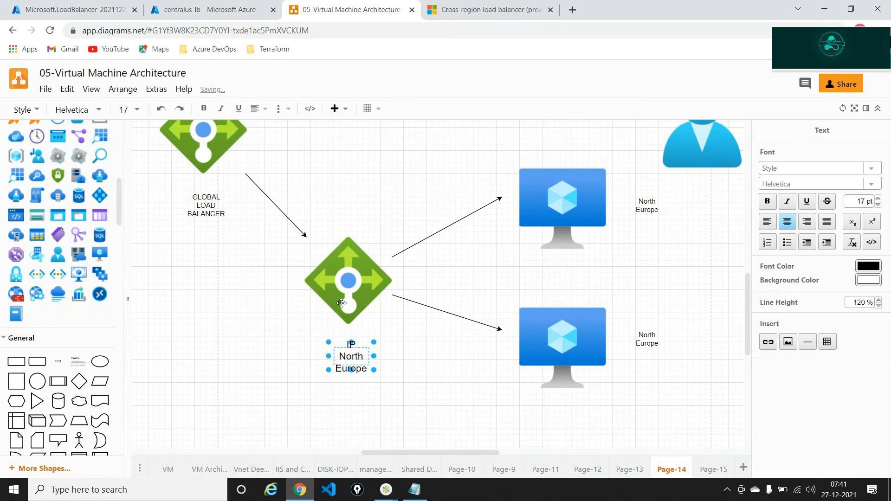
Add an 'IP Global' label beside the global load balancer
{"action": "scroll", "coordinate": [169, 199], "scroll_direction": "up", "scroll_amount": 2}
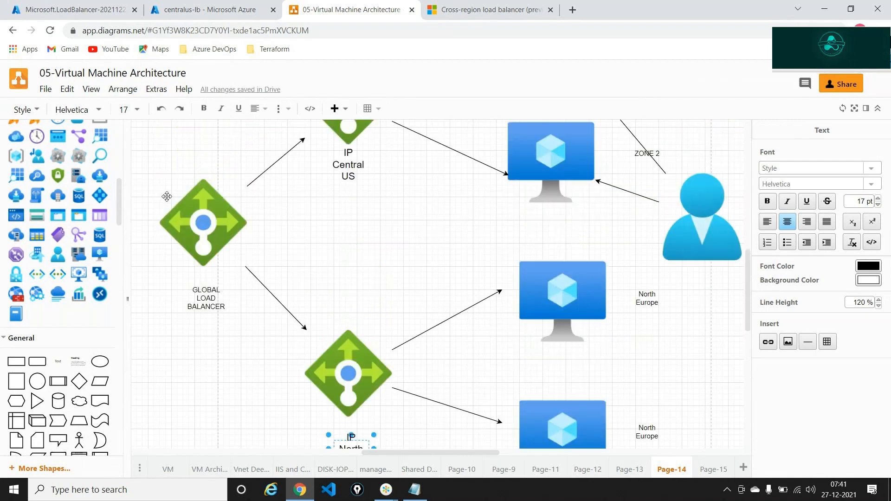
{"action": "scroll", "coordinate": [167, 197], "scroll_direction": "left", "scroll_amount": 5}
{"action": "left_click_drag", "start_coordinate": [59, 364], "coordinate": [356, 222]}
{"action": "type", "text": "IP"}
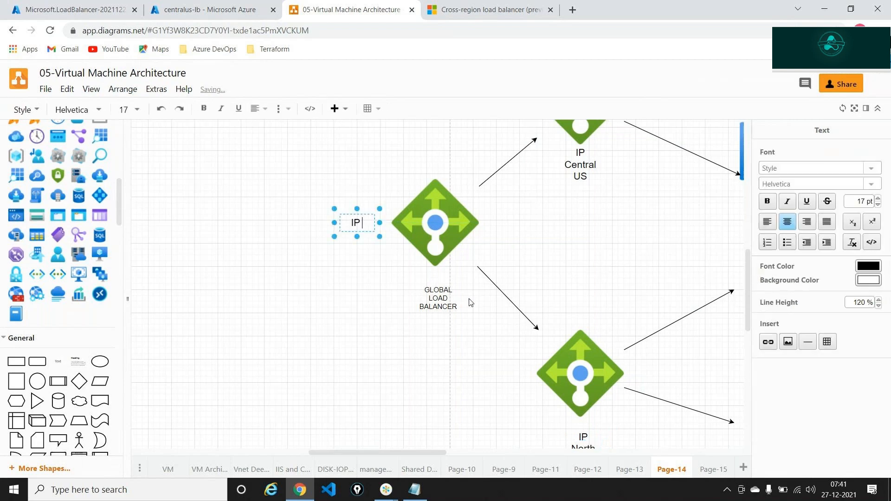
{"action": "type", "text": " Global"}
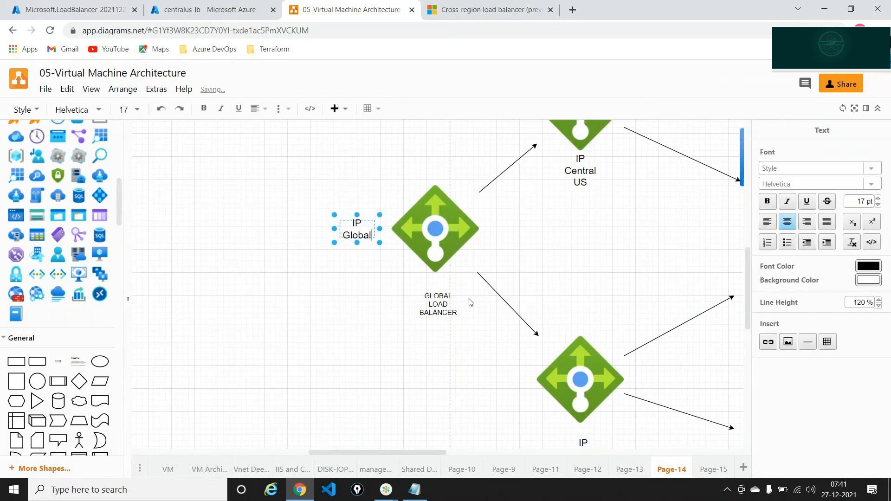
{"action": "scroll", "coordinate": [470, 303], "scroll_direction": "right", "scroll_amount": 1}
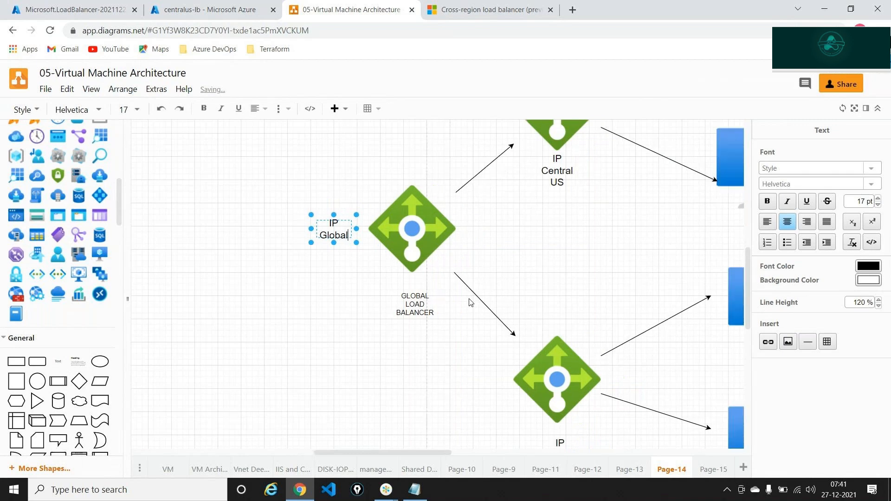
{"action": "scroll", "coordinate": [470, 303], "scroll_direction": "right", "scroll_amount": 5}
{"action": "scroll", "coordinate": [413, 372], "scroll_direction": "down", "scroll_amount": 6}
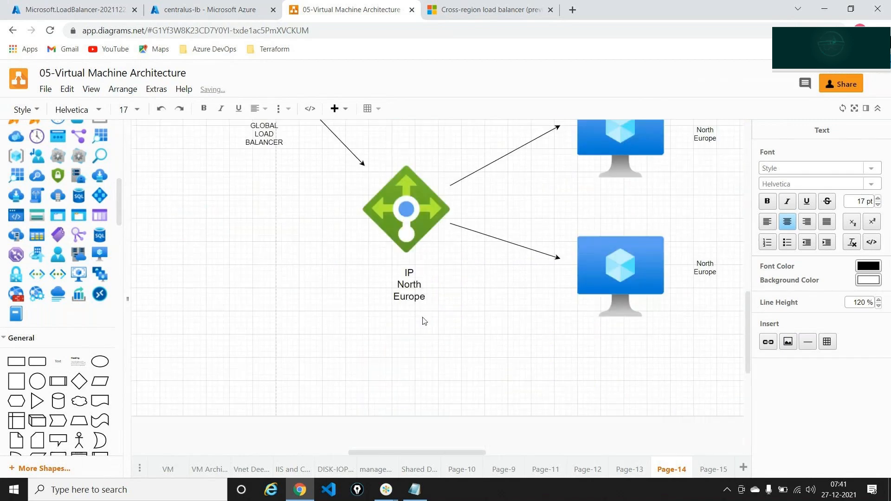
{"action": "scroll", "coordinate": [422, 317], "scroll_direction": "up", "scroll_amount": 4}
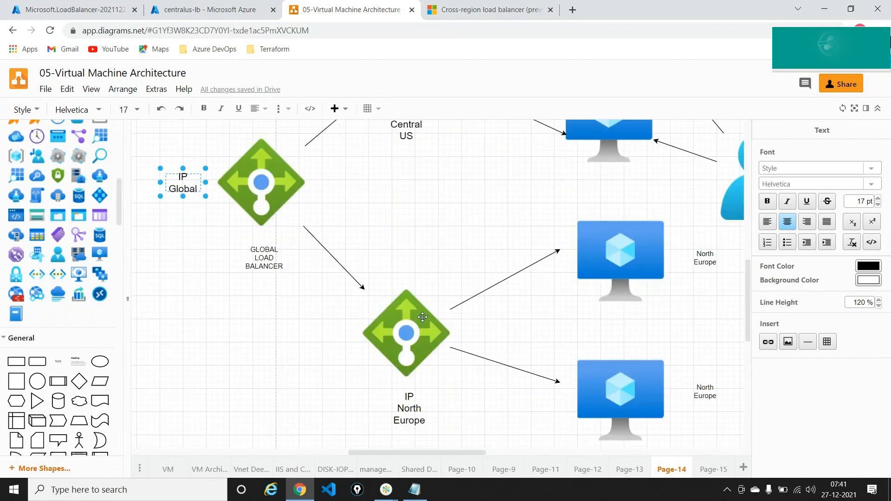
{"action": "scroll", "coordinate": [672, 193], "scroll_direction": "right", "scroll_amount": 15}
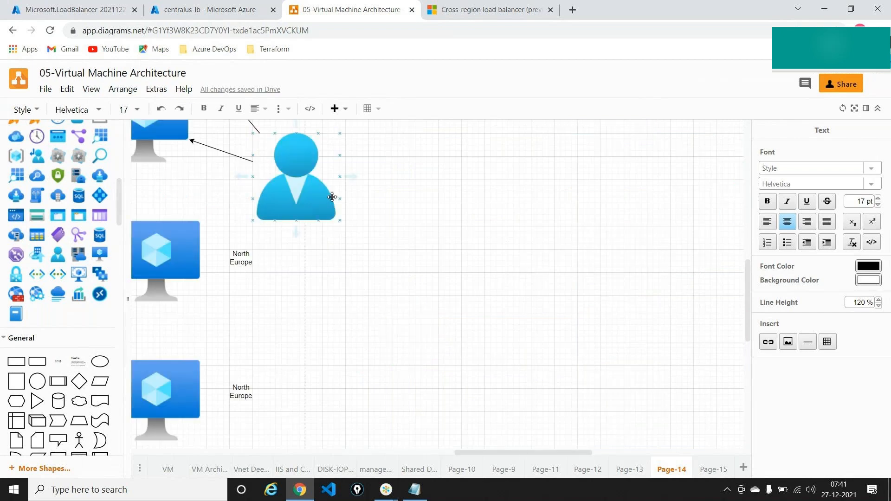
{"action": "left_click", "coordinate": [319, 191]}
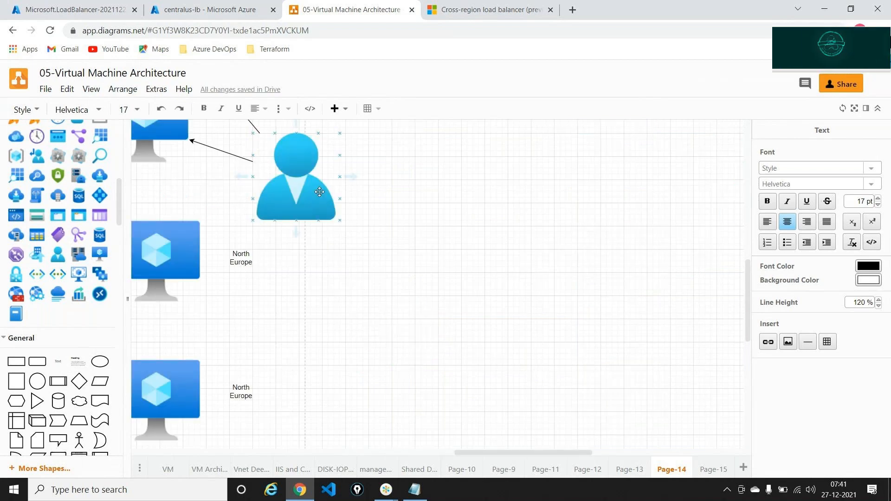
{"action": "scroll", "coordinate": [320, 192], "scroll_direction": "left", "scroll_amount": 20}
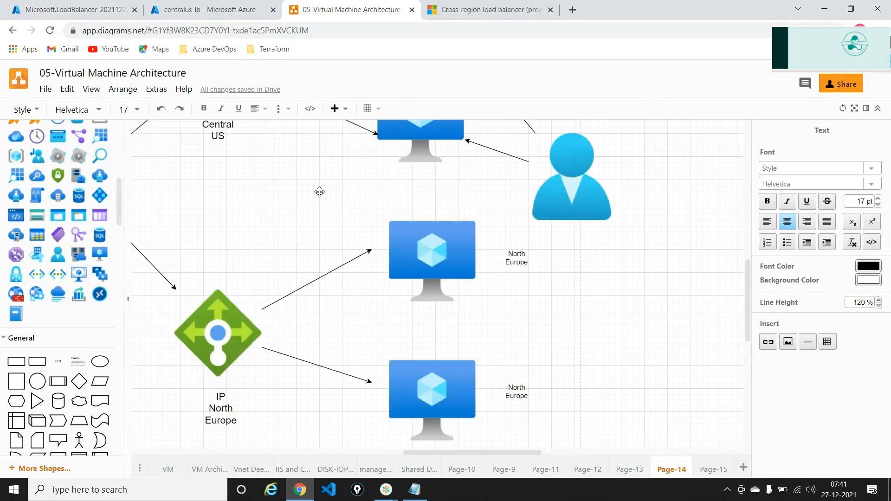
{"action": "left_click", "coordinate": [374, 204]}
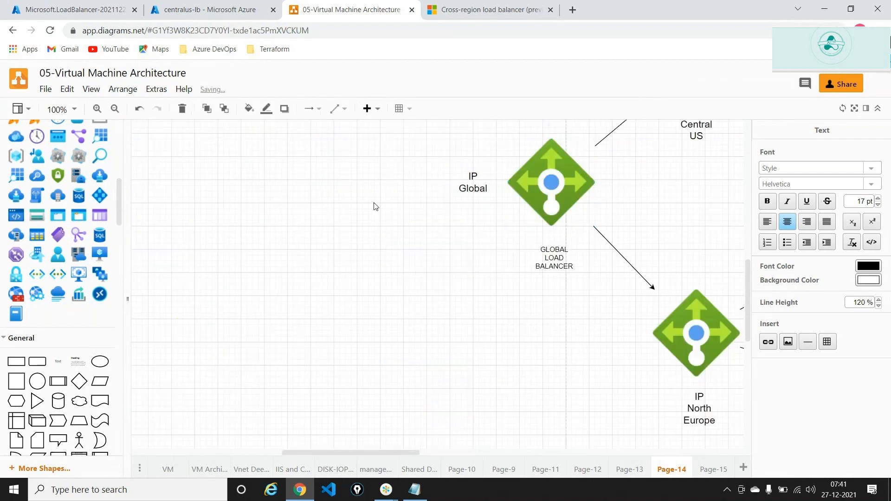
Place an Actor figure and connect it with an arrow to IP Global
{"action": "mouse_move", "coordinate": [74, 441]}
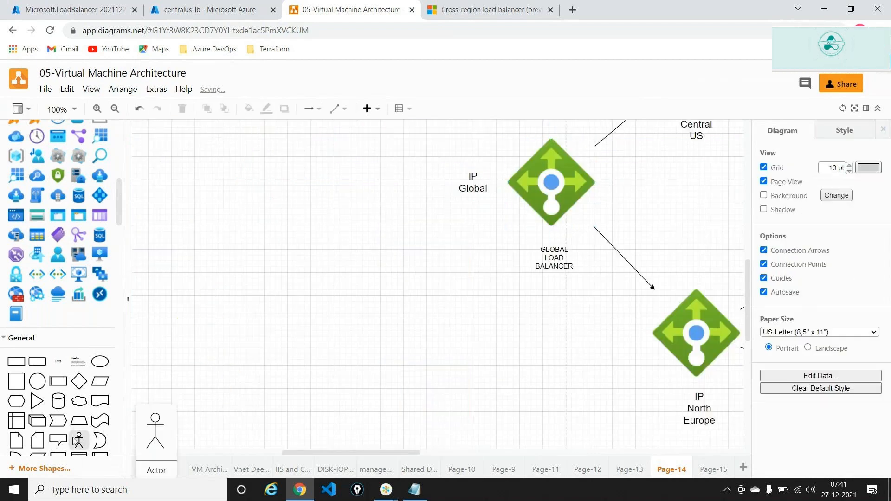
{"action": "left_click_drag", "start_coordinate": [74, 441], "coordinate": [297, 175]}
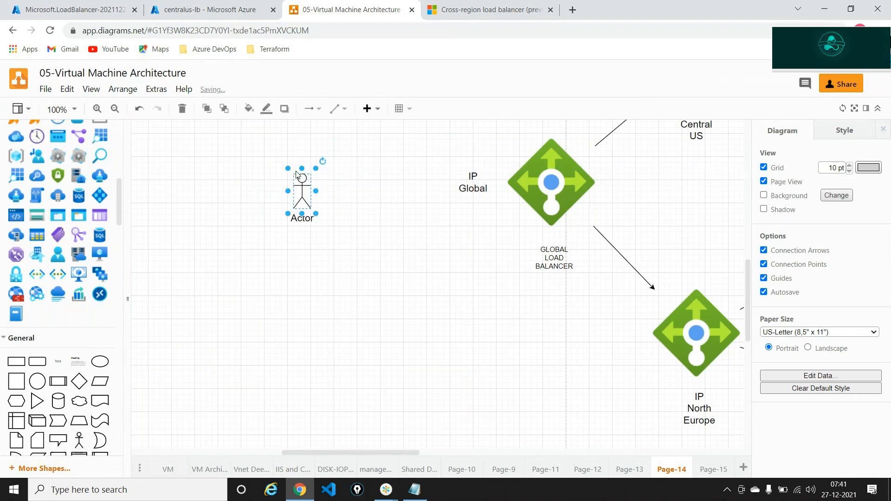
{"action": "left_click", "coordinate": [350, 205]}
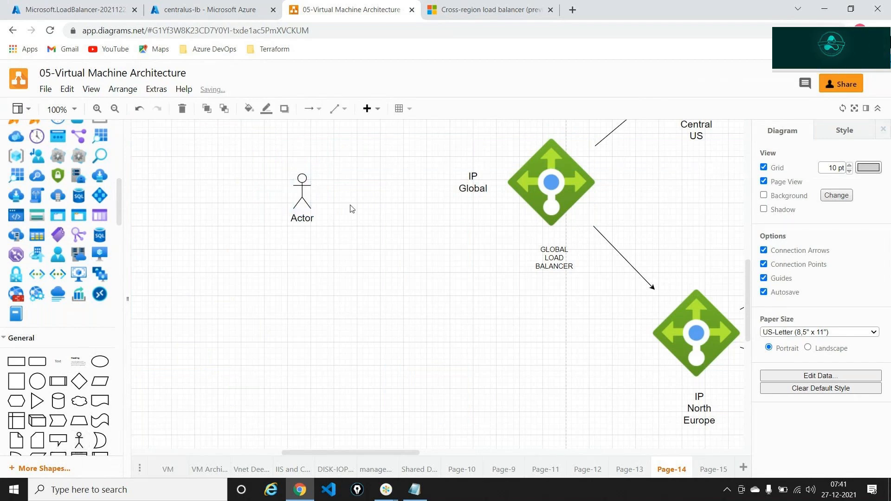
{"action": "left_click", "coordinate": [303, 187]}
{"action": "left_click_drag", "start_coordinate": [328, 191], "coordinate": [457, 175]}
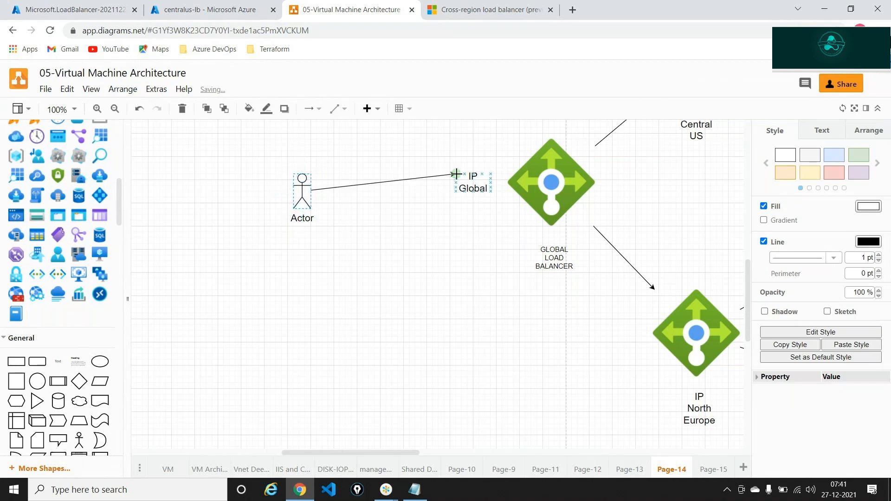
{"action": "left_click", "coordinate": [498, 296]}
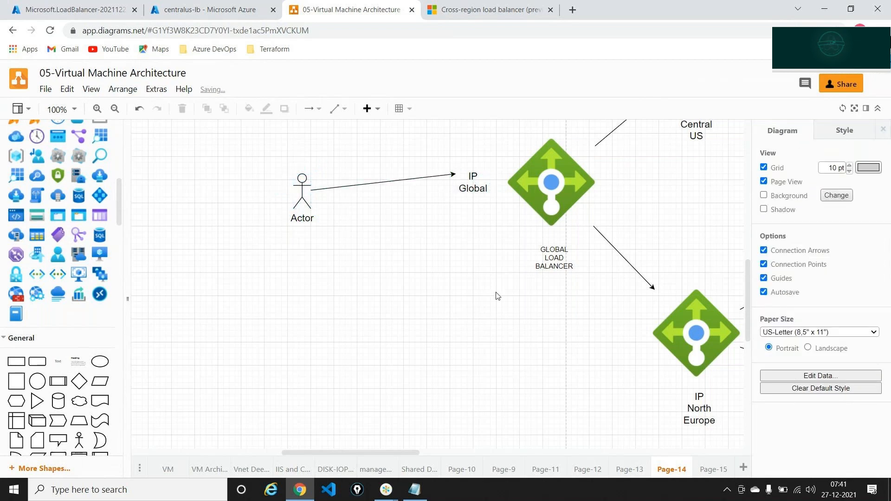
{"action": "scroll", "coordinate": [498, 295], "scroll_direction": "up", "scroll_amount": 4}
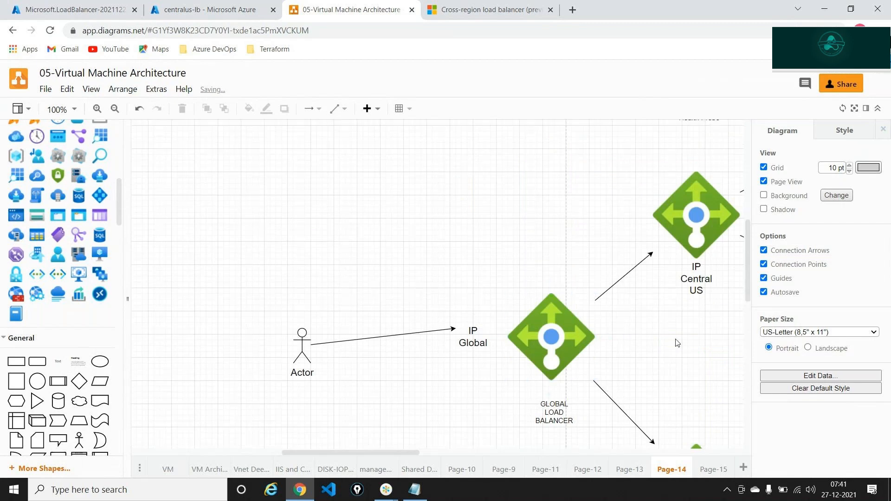
{"action": "scroll", "coordinate": [676, 343], "scroll_direction": "right", "scroll_amount": 5}
{"action": "scroll", "coordinate": [687, 349], "scroll_direction": "left", "scroll_amount": 5}
{"action": "left_click", "coordinate": [615, 358]}
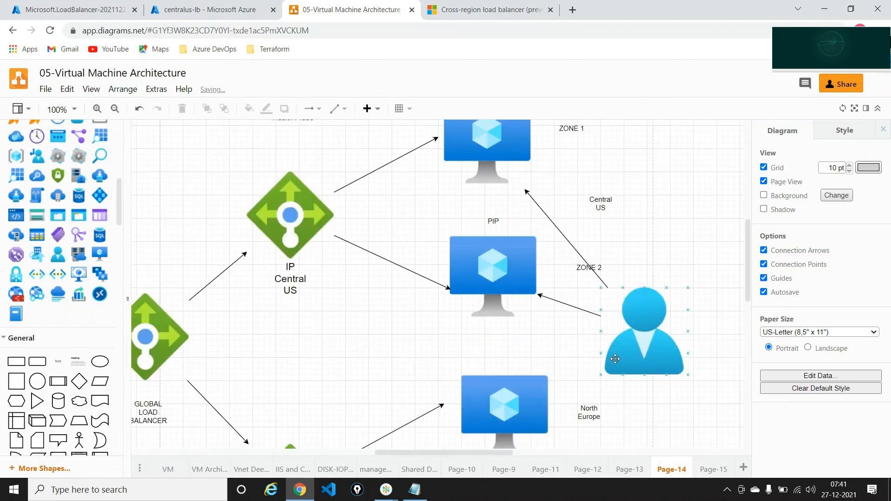
{"action": "scroll", "coordinate": [615, 359], "scroll_direction": "up", "scroll_amount": 1}
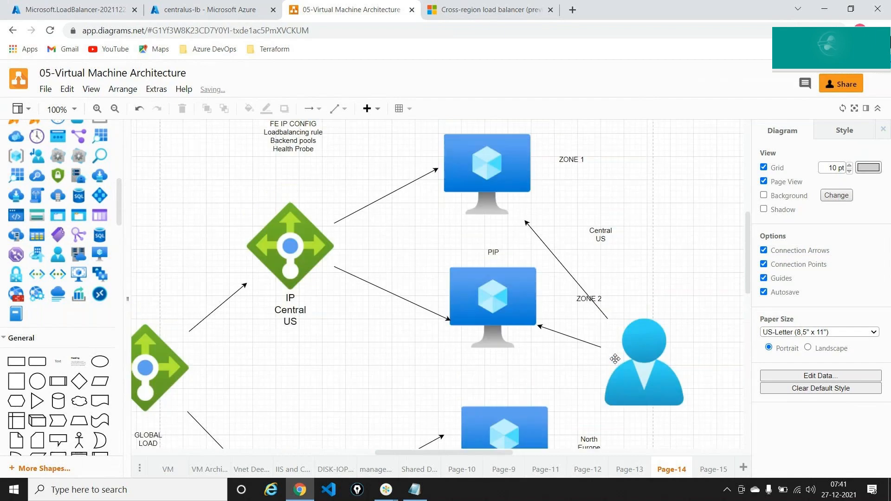
{"action": "left_click", "coordinate": [82, 4]}
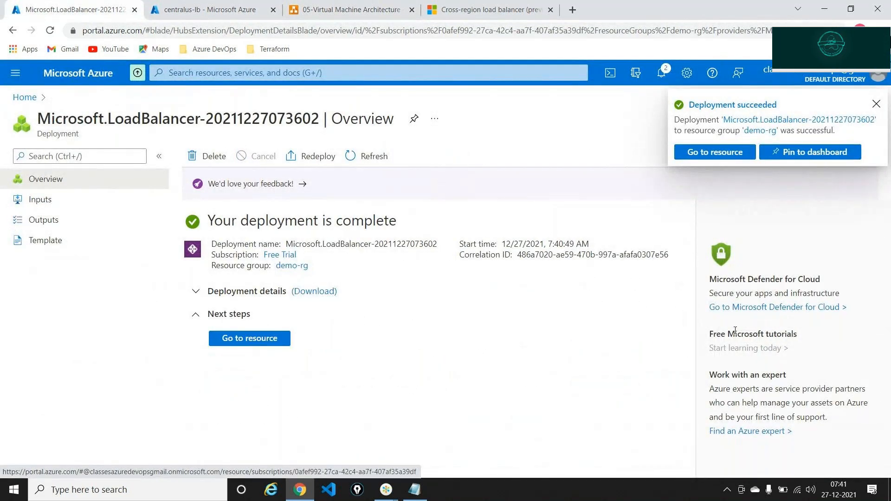
Open globalloadbalancer, select its public IP 20.41.28.44, and close the article tab
{"action": "left_click", "coordinate": [727, 156]}
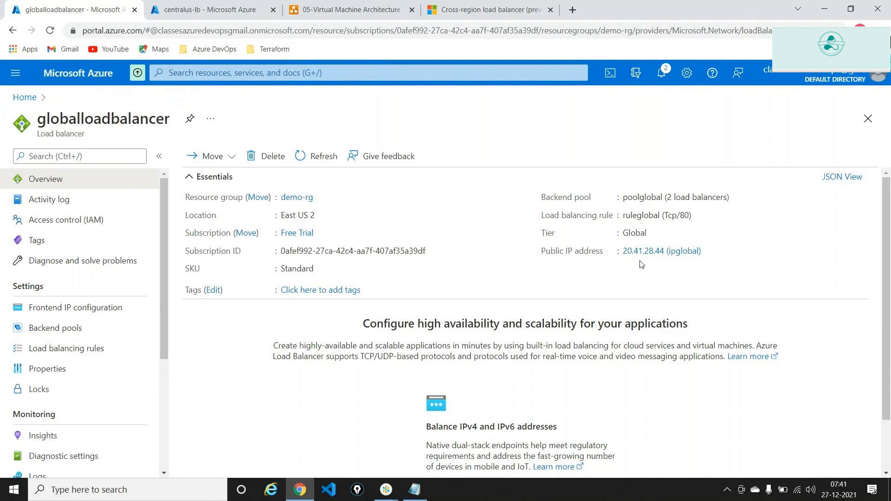
{"action": "left_click_drag", "start_coordinate": [623, 251], "coordinate": [664, 250]}
{"action": "key", "text": "ctrl+c"}
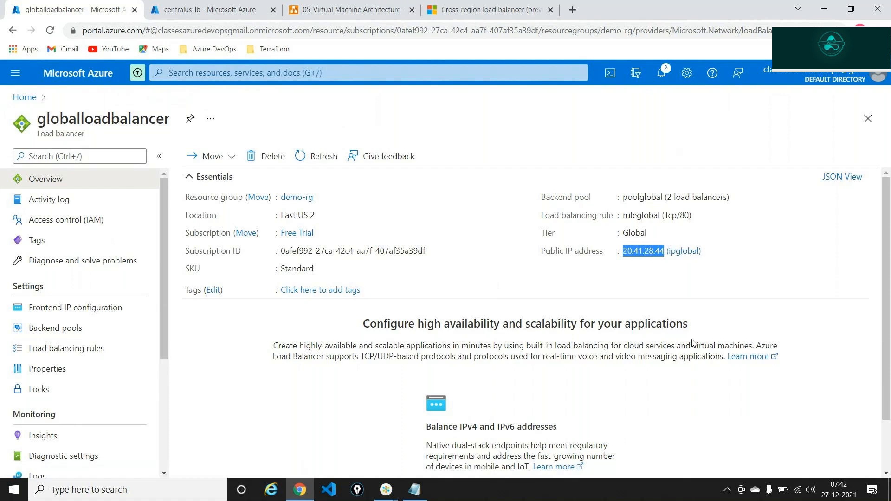
{"action": "left_click", "coordinate": [551, 9]}
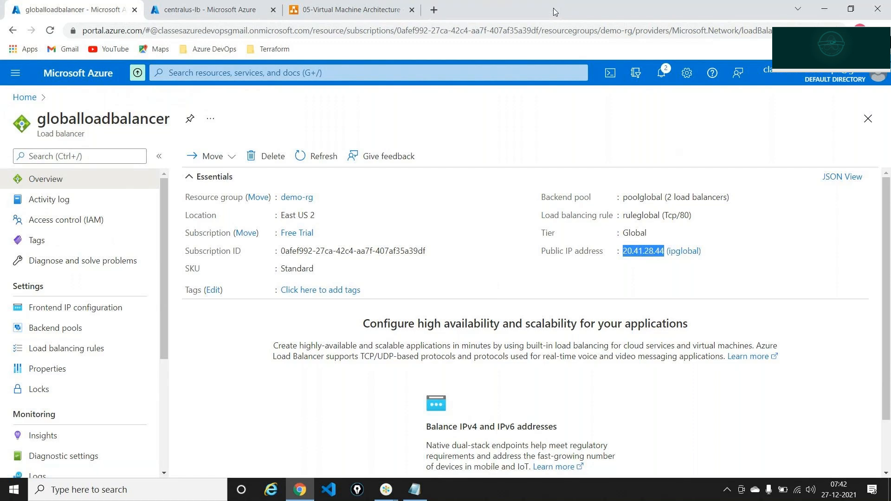
Load 20.41.28.44/default.html in a new tab, showing the vm-3 server page, zoomed in
{"action": "left_click", "coordinate": [434, 9]}
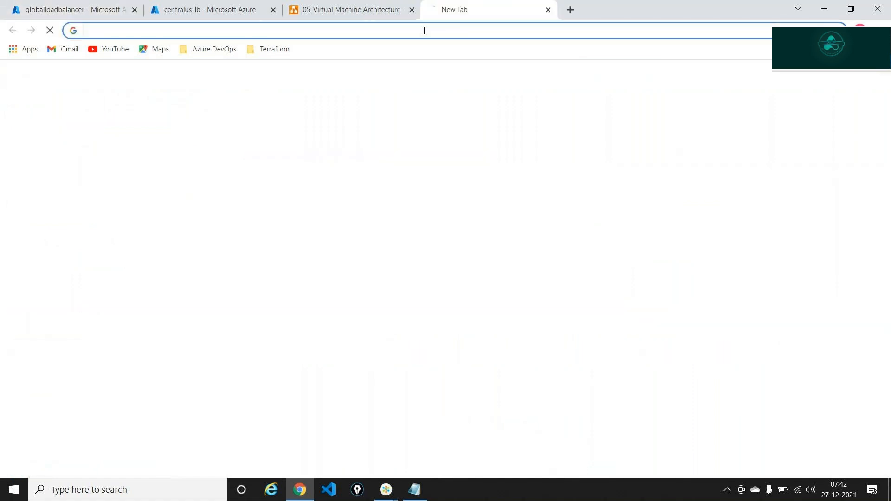
{"action": "left_click", "coordinate": [424, 30]}
{"action": "key", "text": "ctrl+v"}
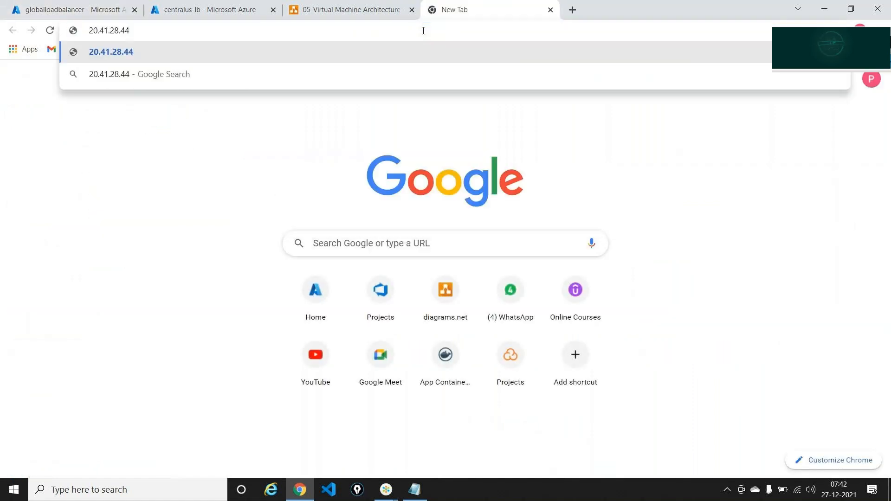
{"action": "type", "text": "/default."}
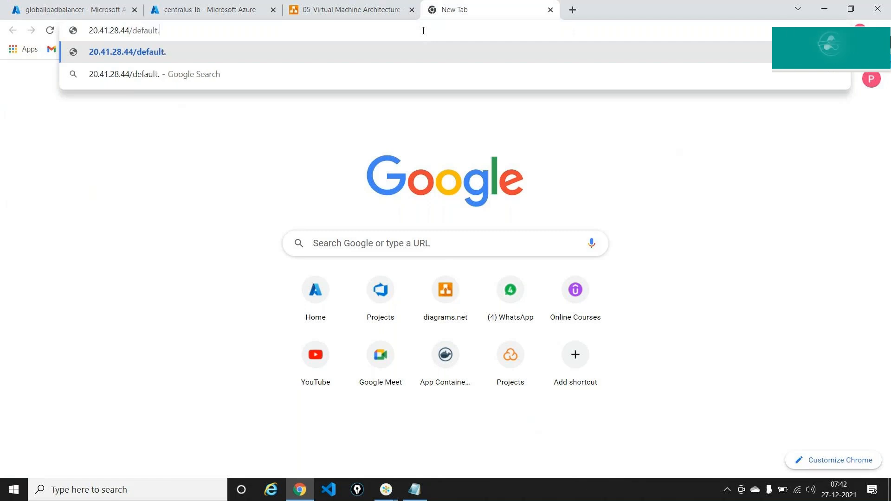
{"action": "type", "text": "html"}
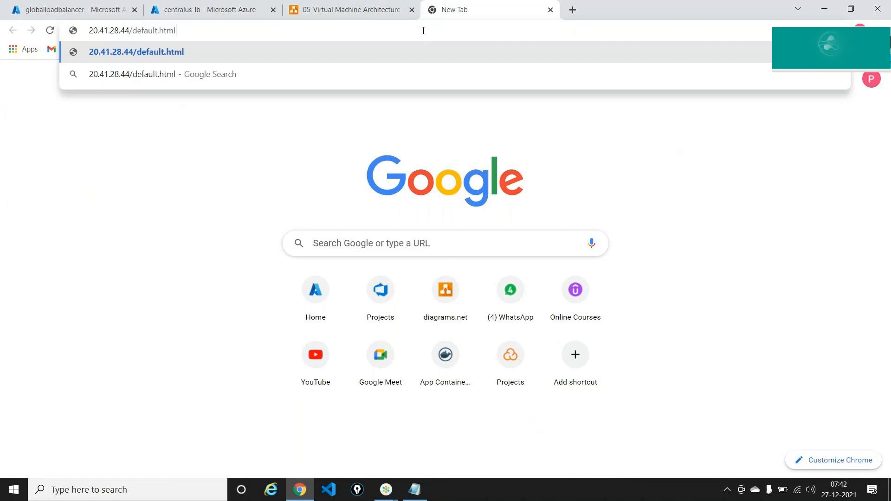
{"action": "key", "text": "Return"}
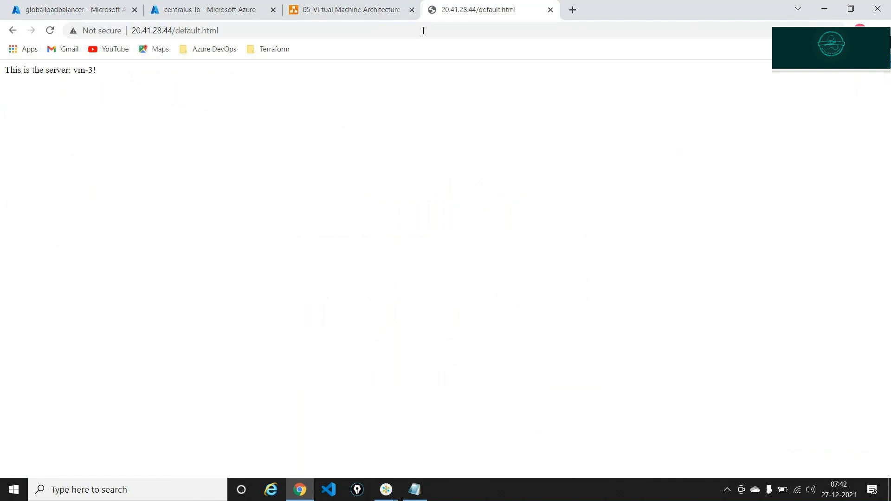
{"action": "key", "text": "ctrl+plus"}
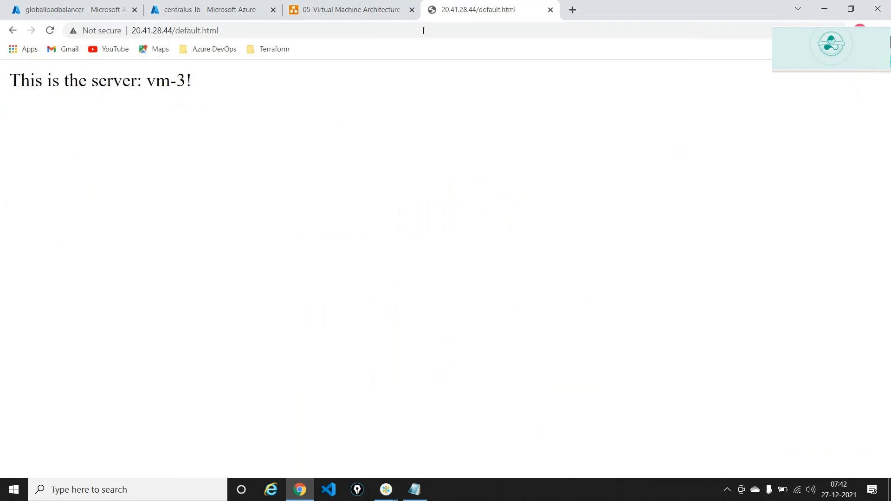
{"action": "left_click", "coordinate": [423, 30]}
{"action": "key", "text": "Return"}
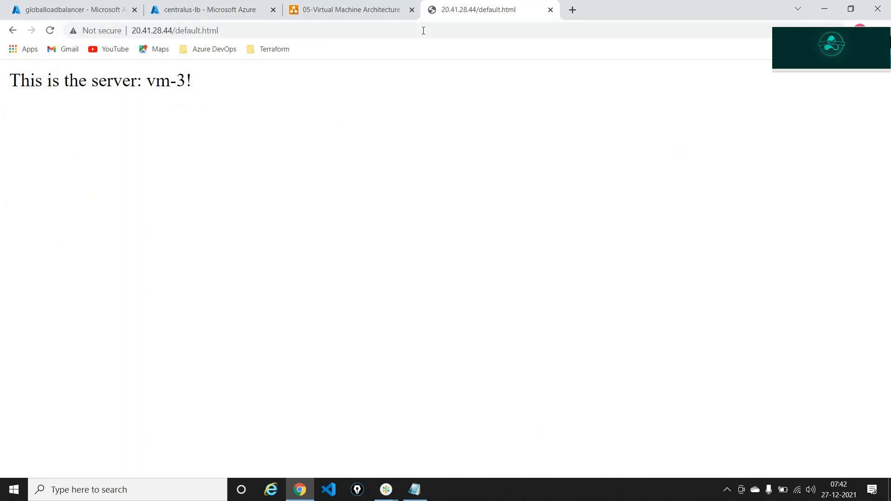
Select the page address and open a new Incognito window
{"action": "left_click", "coordinate": [423, 30]}
{"action": "key", "text": "ctrl+c"}
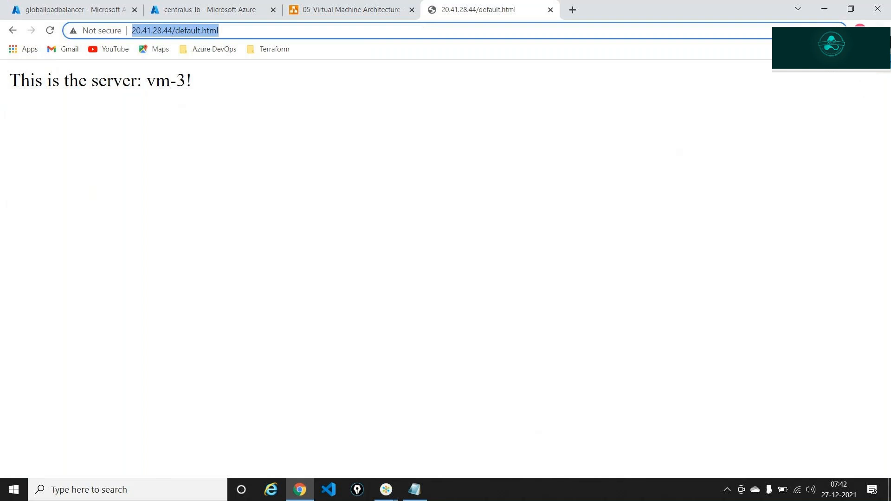
{"action": "left_click", "coordinate": [877, 30]}
{"action": "left_click", "coordinate": [767, 76]}
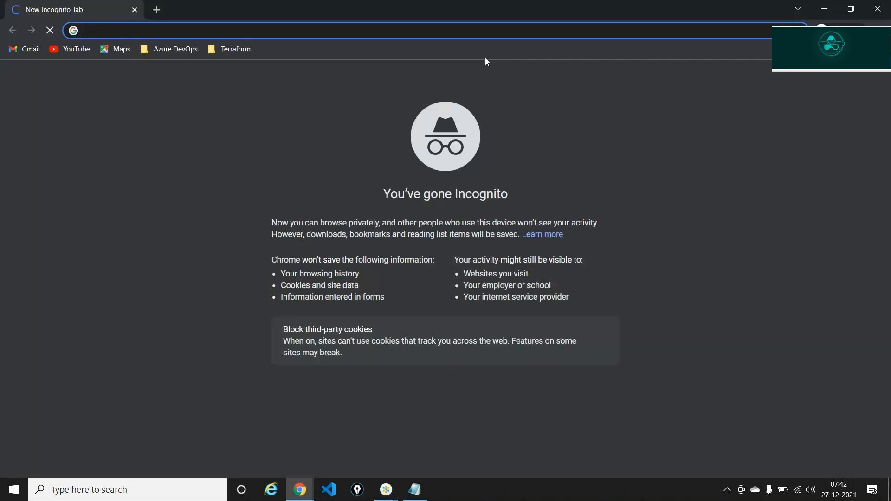
Load the pasted 20.41.28.44 address in the incognito window, close it, and return to the globalloadbalancer tab
{"action": "key", "text": "ctrl+v"}
{"action": "key", "text": "Return"}
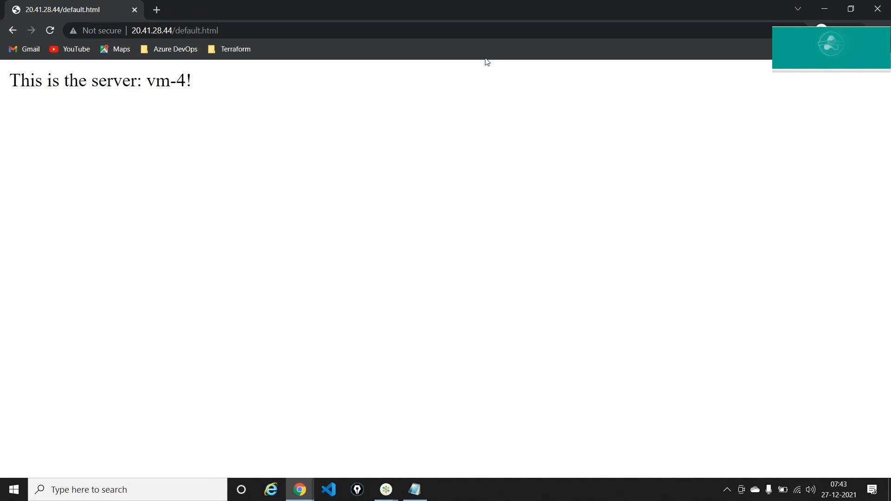
{"action": "left_click", "coordinate": [869, 12]}
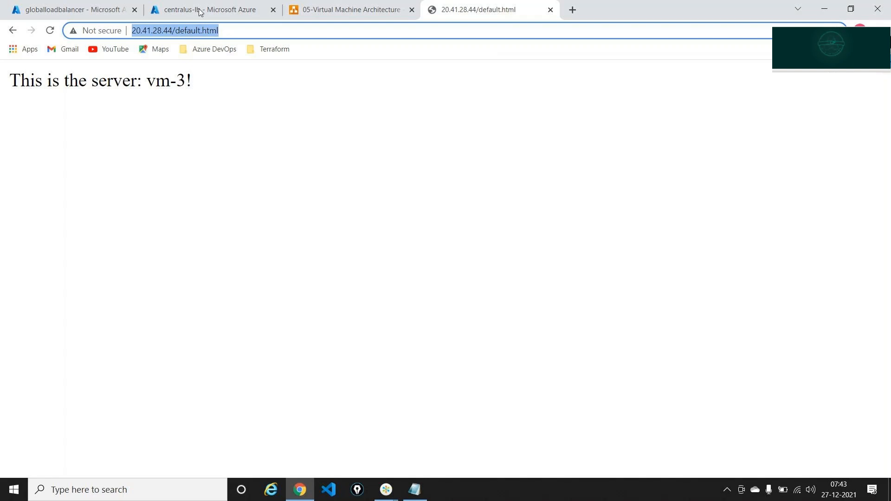
{"action": "left_click", "coordinate": [70, 6]}
Stop vm-3 from the Virtual machines list, then reload 20.41.28.44 to see vm-4 answering
{"action": "left_click", "coordinate": [163, 8]}
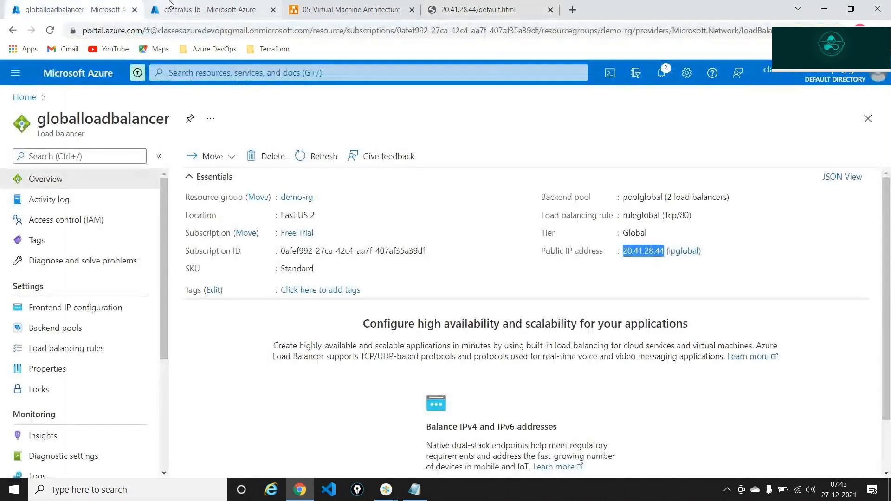
{"action": "left_click", "coordinate": [24, 97]}
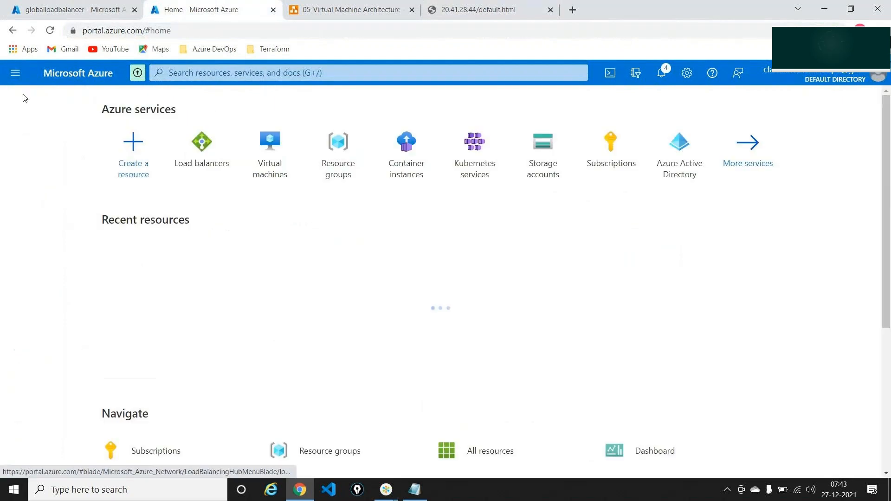
{"action": "left_click", "coordinate": [284, 141]}
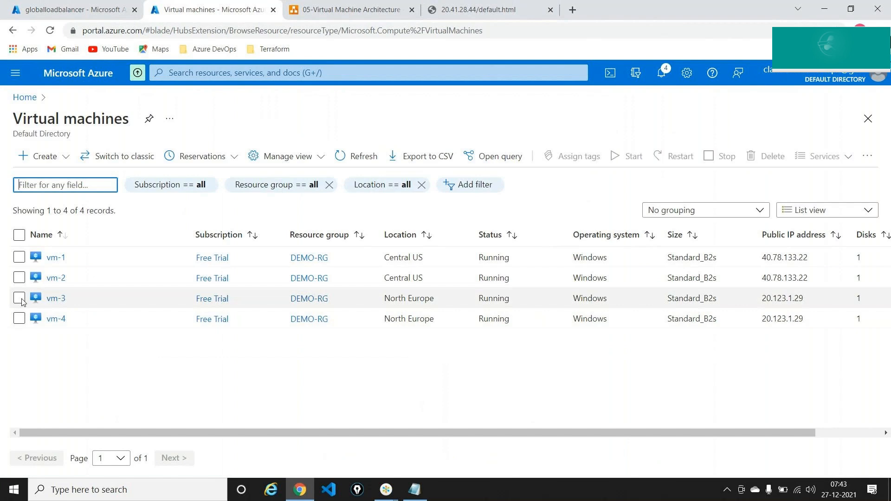
{"action": "left_click", "coordinate": [20, 300]}
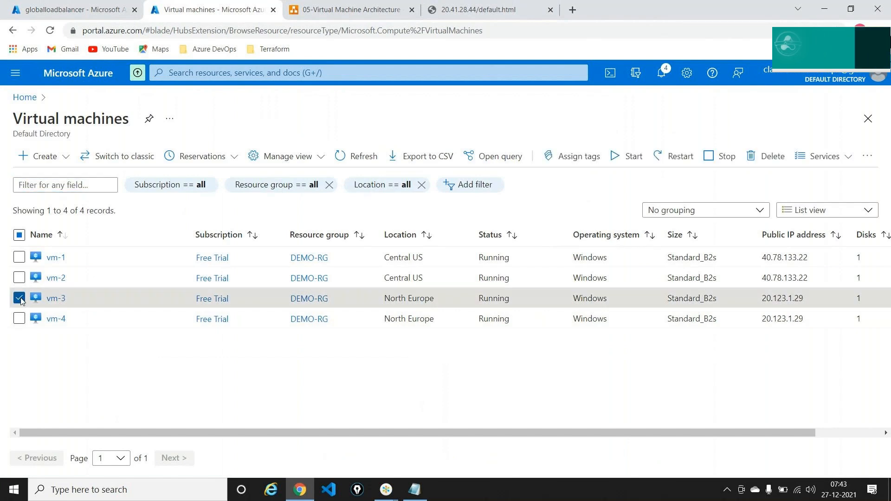
{"action": "left_click", "coordinate": [719, 157]}
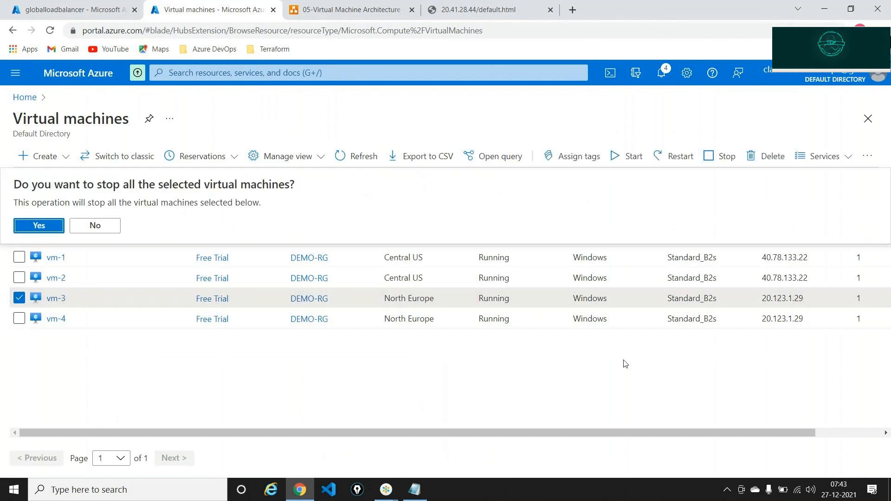
{"action": "left_click", "coordinate": [44, 227]}
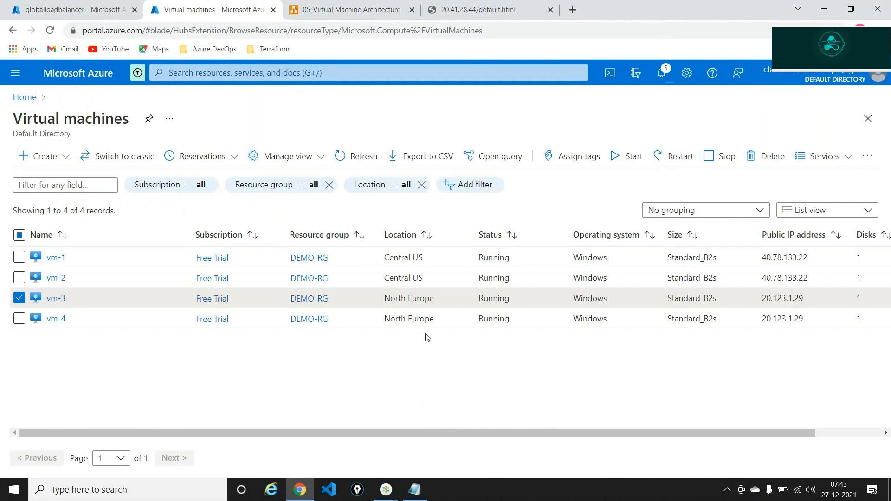
{"action": "left_click", "coordinate": [491, 9]}
{"action": "key", "text": "Return"}
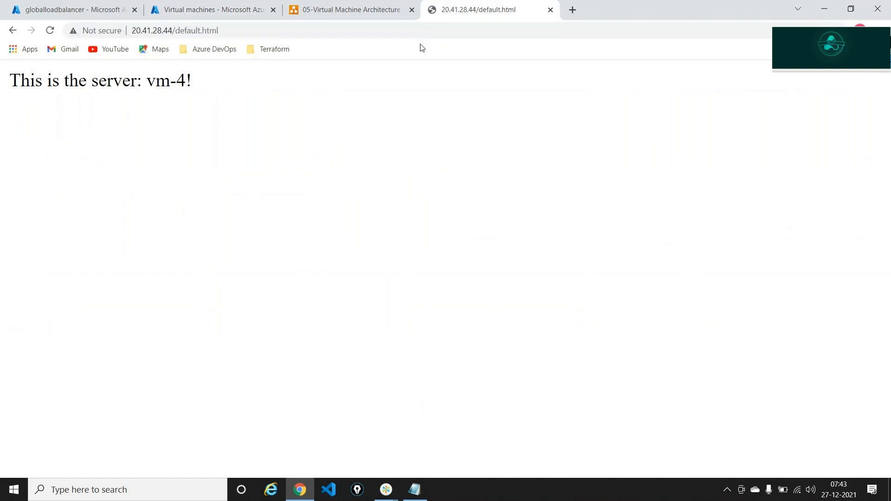
Stop vm-4 from the Virtual machines list as well
{"action": "left_click", "coordinate": [186, 4]}
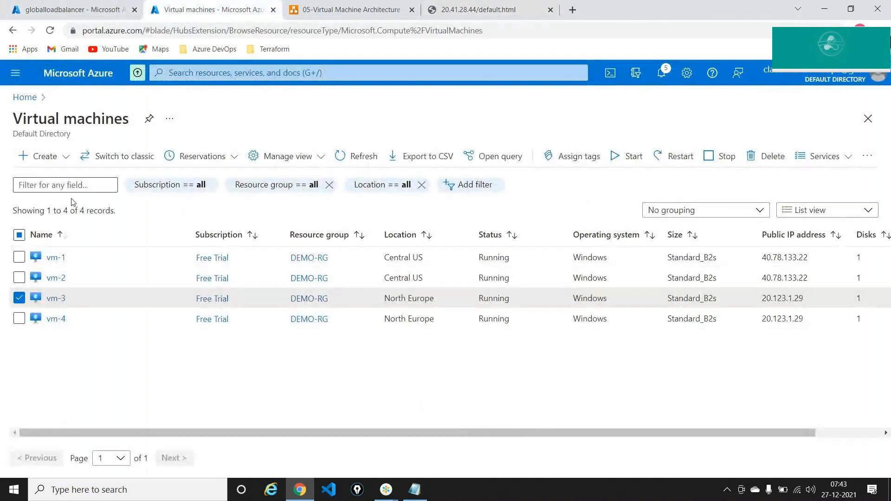
{"action": "left_click", "coordinate": [155, 310]}
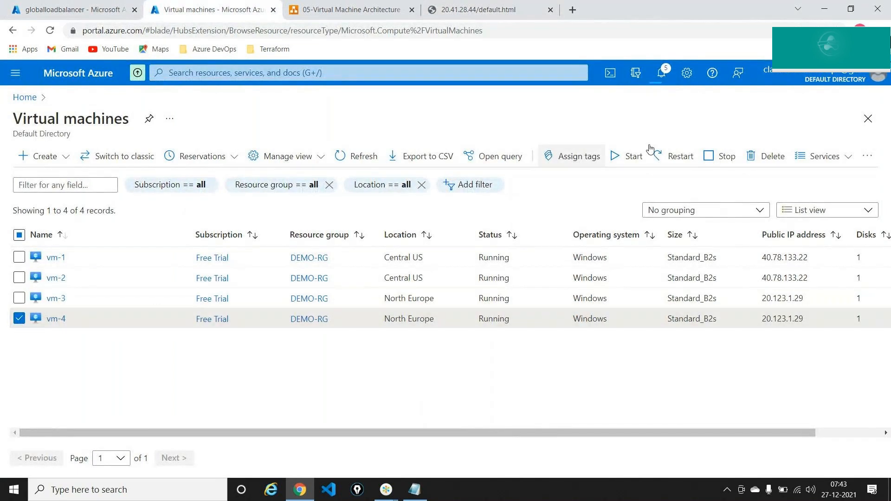
{"action": "left_click", "coordinate": [719, 156]}
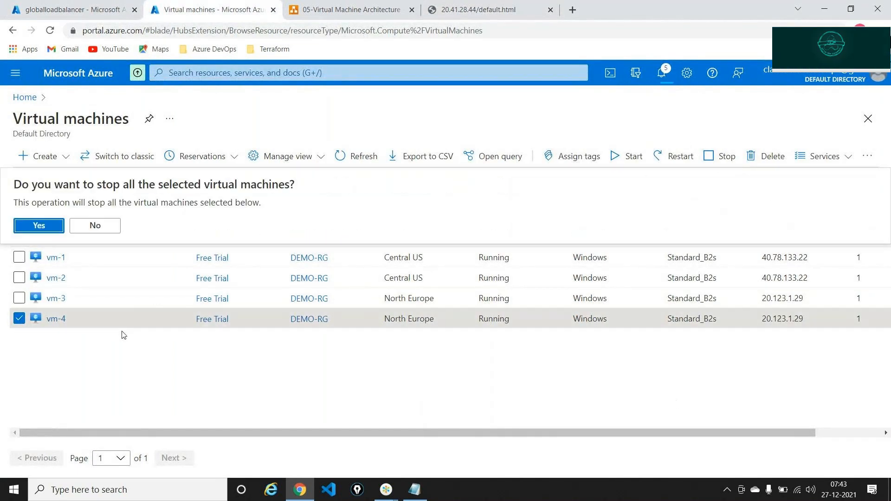
{"action": "left_click", "coordinate": [33, 225]}
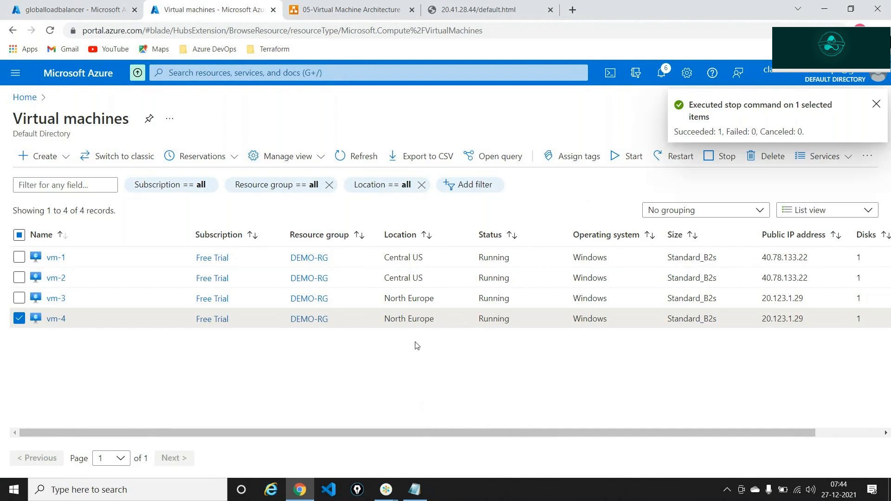
Reload 20.41.28.44/default.html and retry it in a new incognito window; it no longer responds
{"action": "left_click", "coordinate": [446, 10]}
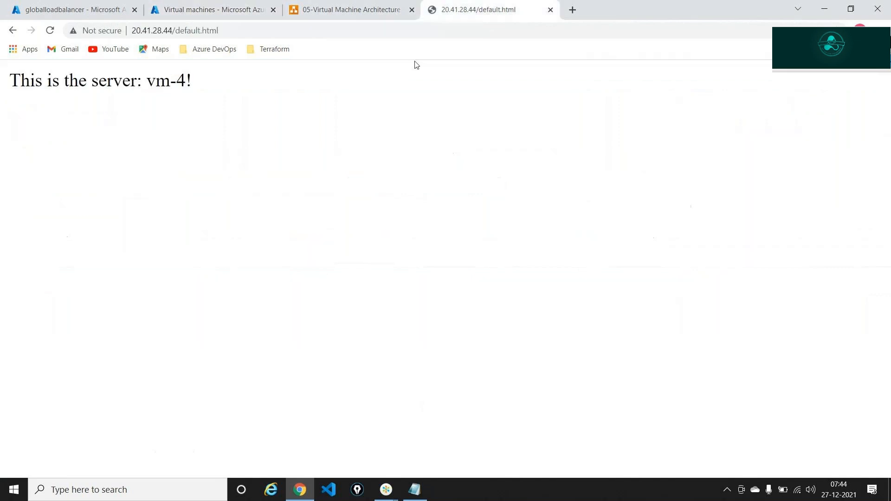
{"action": "left_click", "coordinate": [376, 33]}
{"action": "key", "text": "Return"}
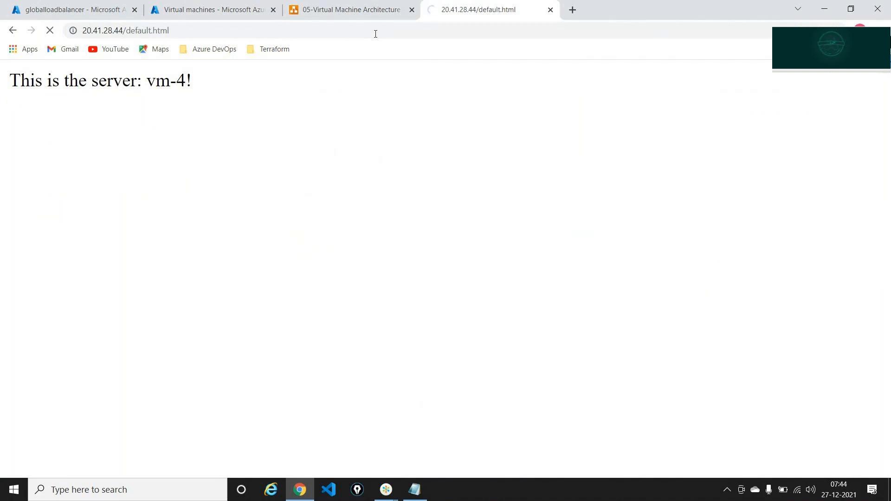
{"action": "left_click", "coordinate": [375, 34]}
{"action": "key", "text": "ctrl+c"}
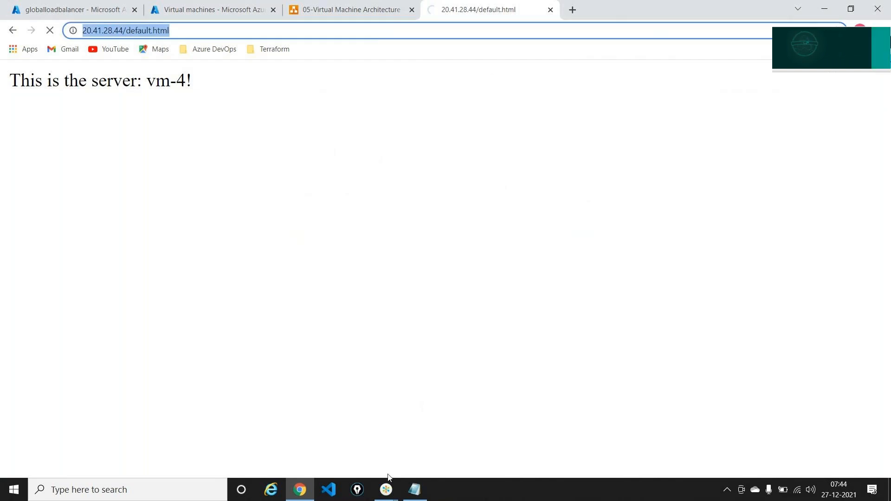
{"action": "left_click", "coordinate": [304, 494]}
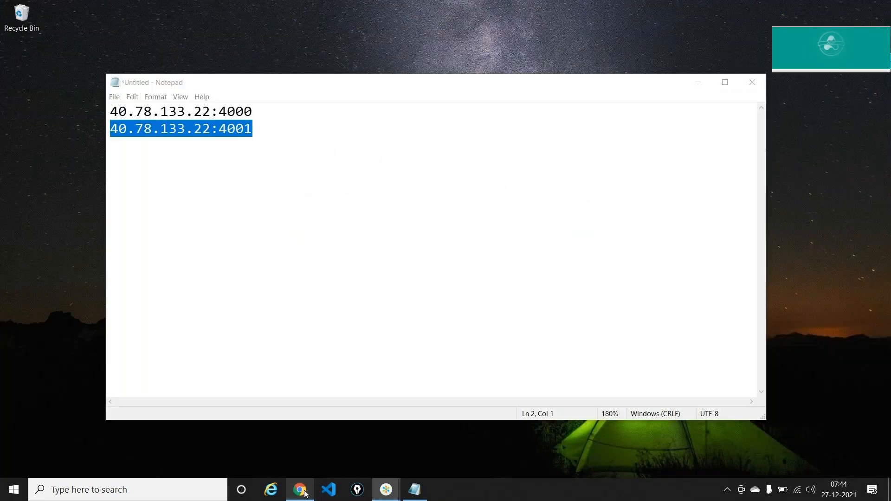
{"action": "left_click", "coordinate": [304, 493]}
{"action": "left_click", "coordinate": [878, 30]}
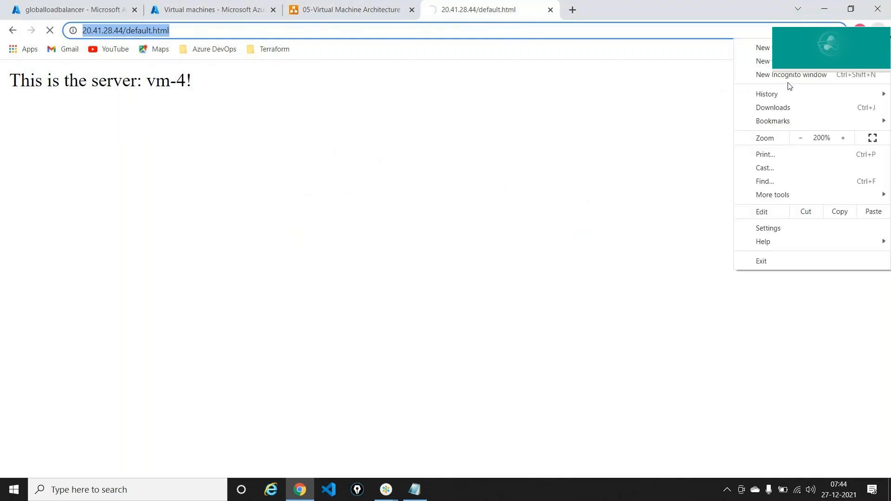
{"action": "left_click", "coordinate": [787, 76]}
{"action": "key", "text": "ctrl+v"}
{"action": "key", "text": "Return"}
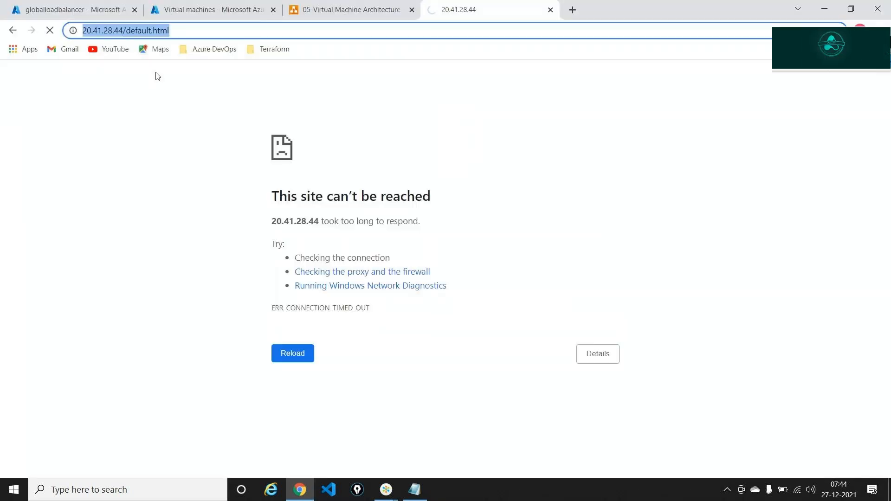
Refresh the virtual machines list to update the VM statuses
{"action": "left_click", "coordinate": [171, 7]}
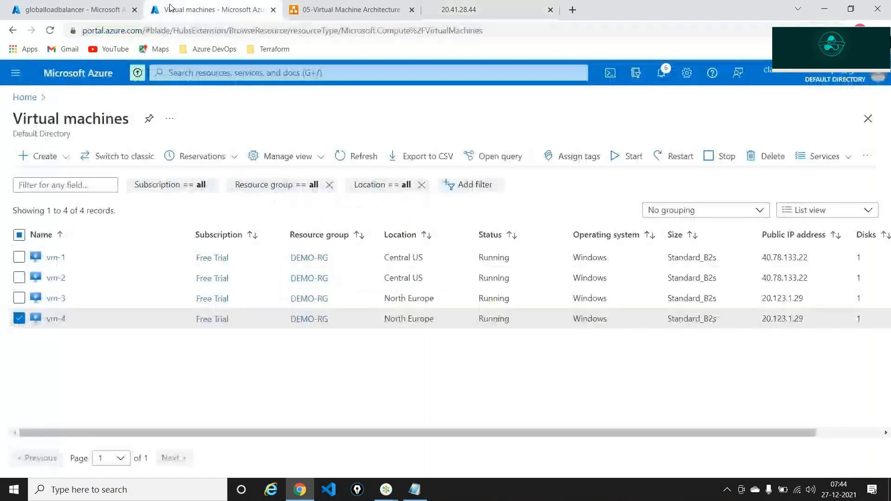
{"action": "left_click", "coordinate": [43, 17]}
{"action": "key", "text": "ctrl+Tab"}
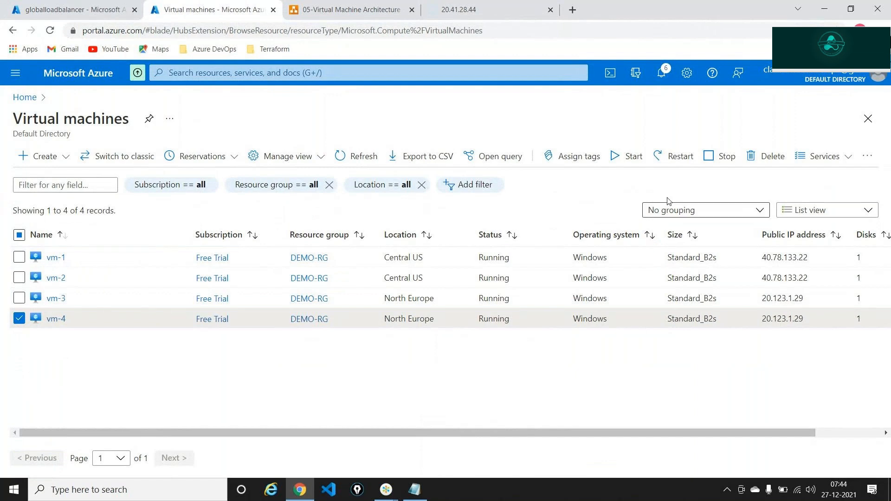
{"action": "left_click", "coordinate": [381, 159]}
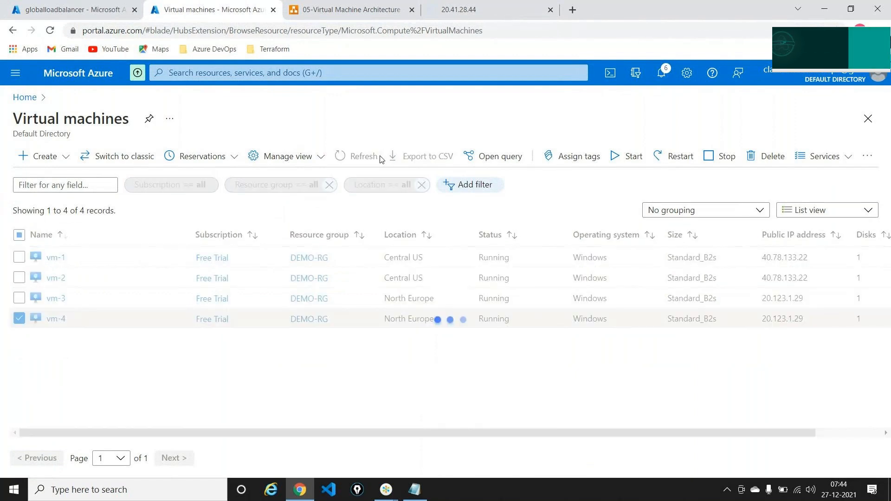
Retry loading 20.41.28.44/default.html, which still times out
{"action": "left_click", "coordinate": [454, 10]}
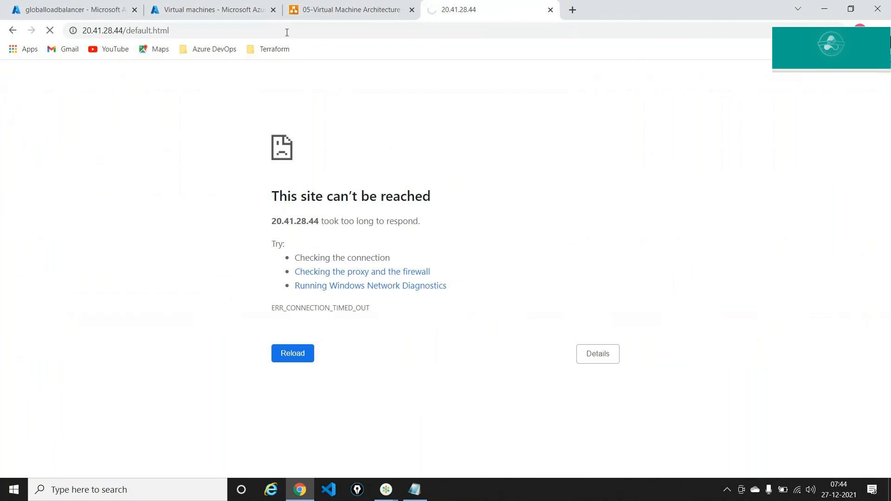
{"action": "left_click", "coordinate": [286, 32]}
{"action": "key", "text": "ctrl+c"}
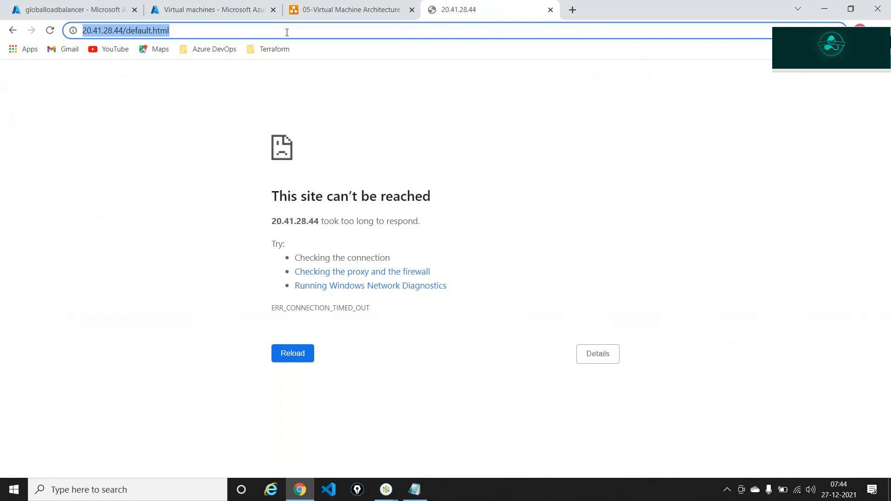
{"action": "key", "text": "Return"}
Retry the 20.41.28.44 page address in a new incognito window
{"action": "left_click", "coordinate": [878, 30]}
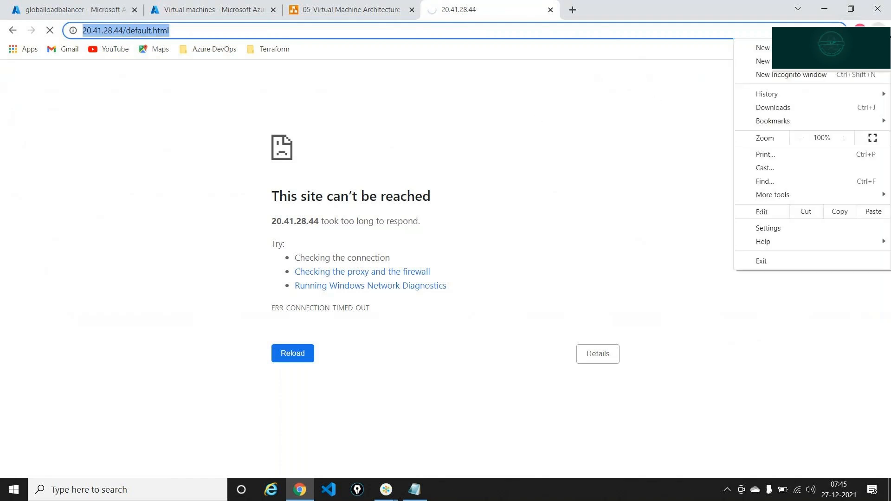
{"action": "left_click", "coordinate": [790, 76]}
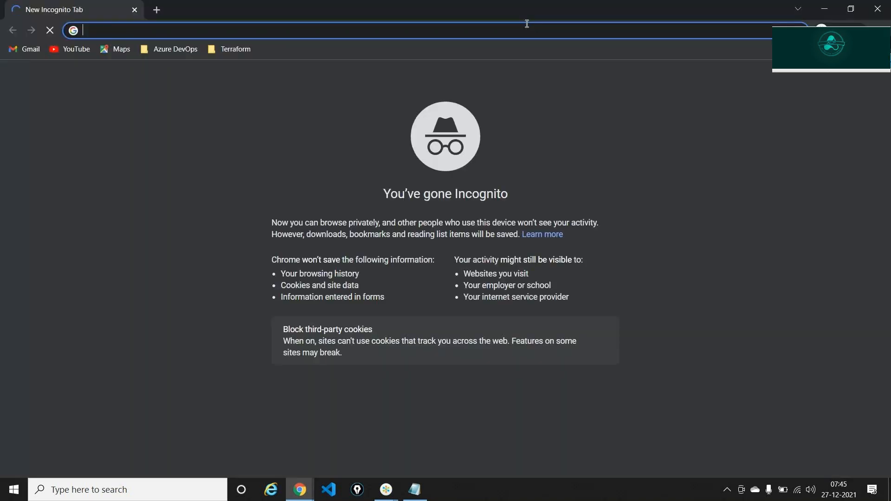
{"action": "key", "text": "ctrl+v"}
{"action": "key", "text": "Return"}
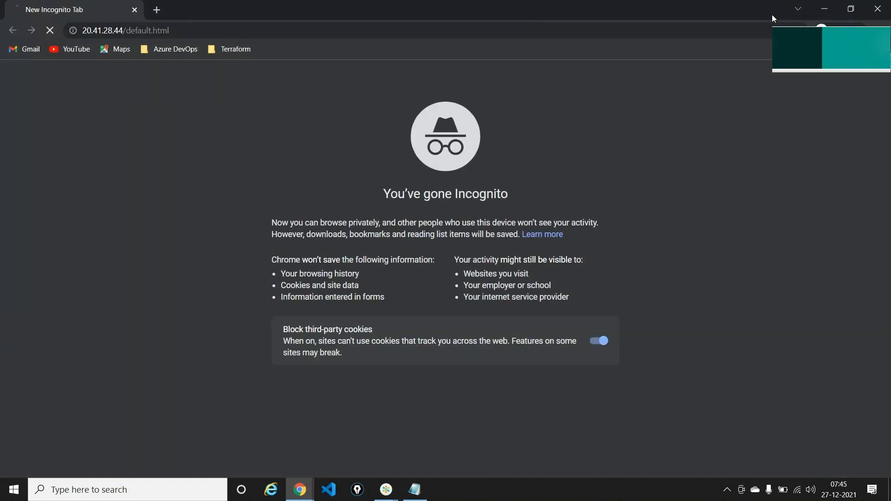
Close the unreachable 20.41.28.44 tab and return to the Azure virtual machines list
{"action": "left_click", "coordinate": [825, 9]}
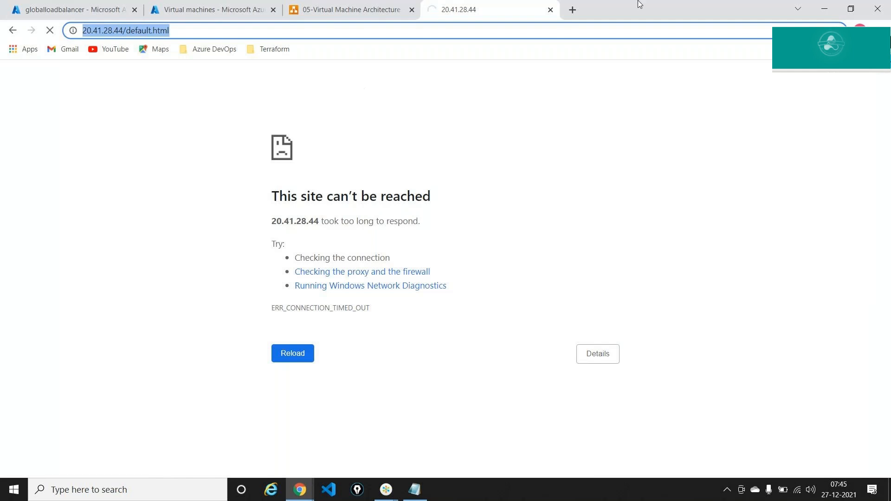
{"action": "left_click", "coordinate": [550, 9]}
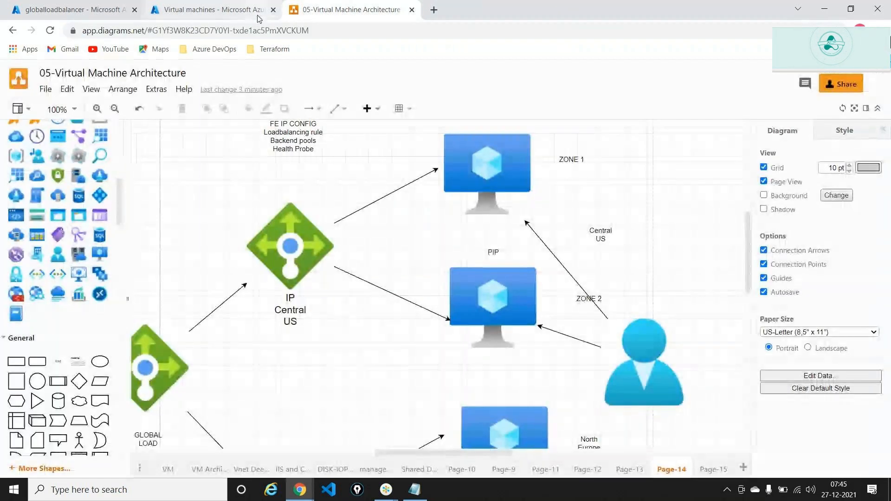
{"action": "key", "text": "alt+Tab"}
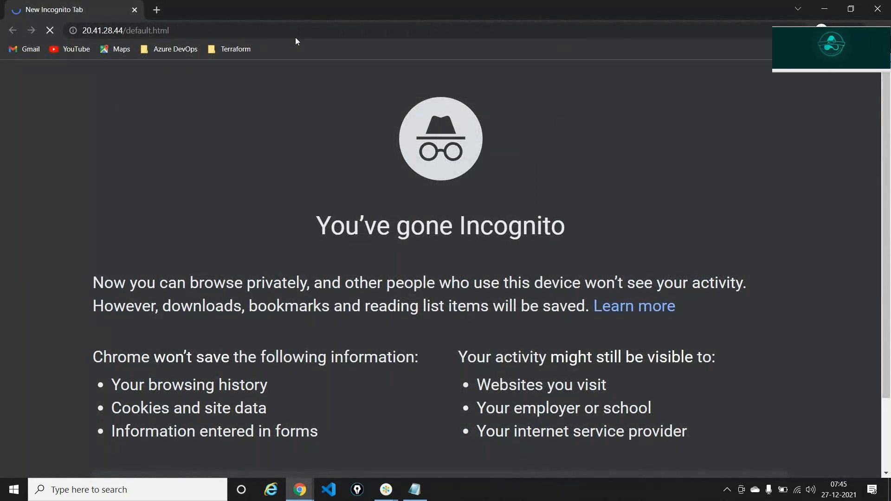
{"action": "key", "text": "alt+Tab"}
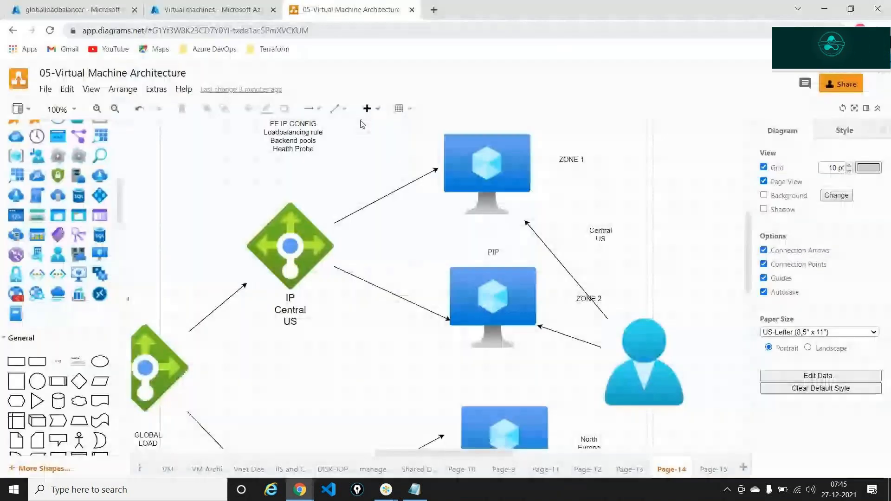
{"action": "left_click", "coordinate": [454, 173]}
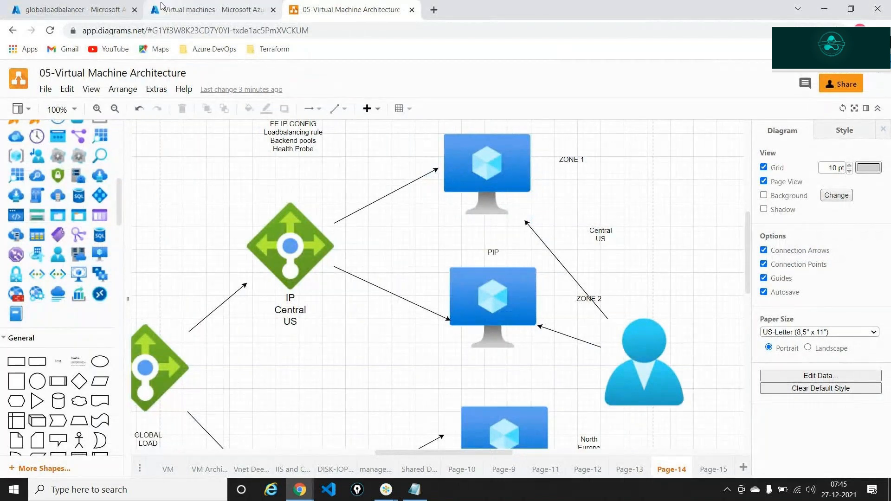
{"action": "left_click", "coordinate": [204, 9]}
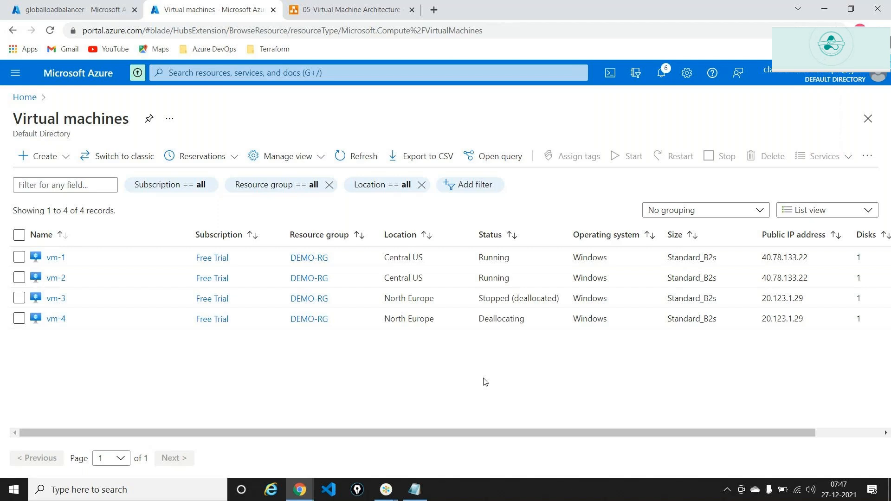
Refresh the VM list until vm-4 also reads Stopped (deallocated), then go to Home
{"action": "key", "text": "alt+Tab"}
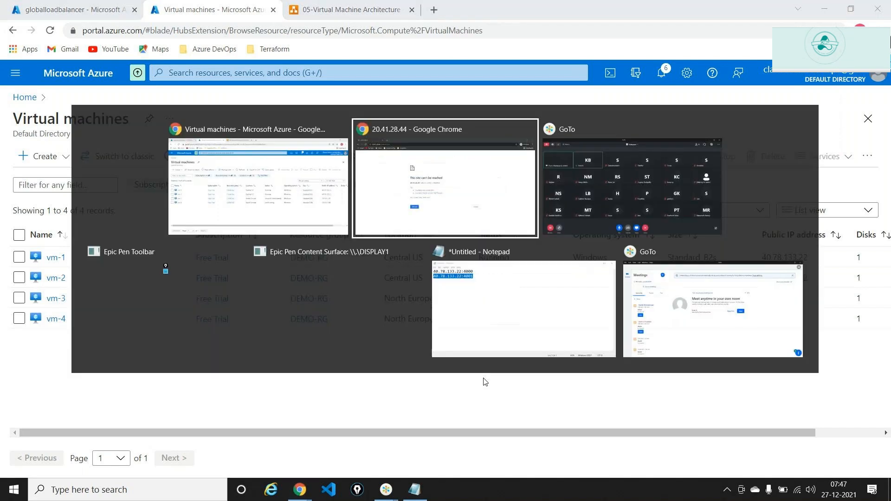
{"action": "key", "text": "Tab"}
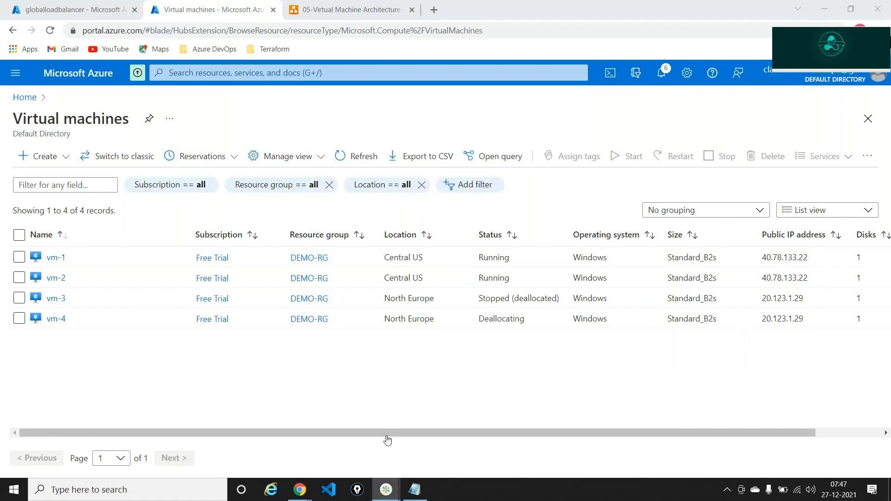
{"action": "left_click", "coordinate": [375, 172]}
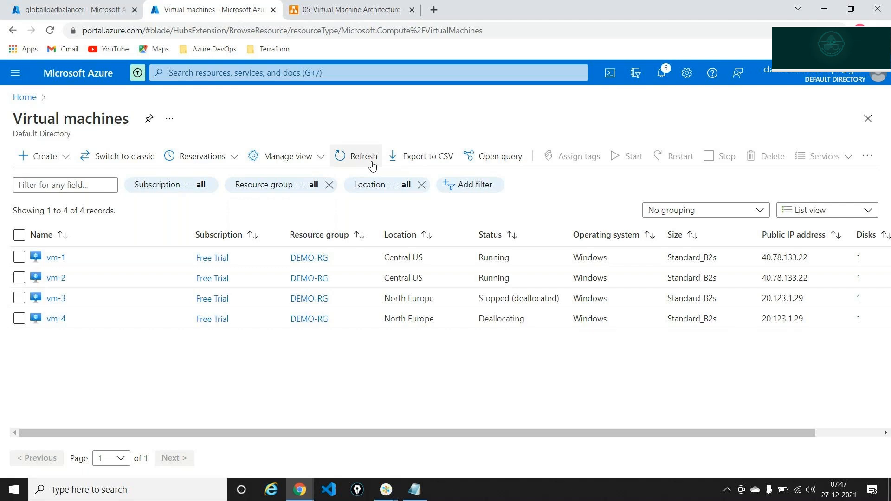
{"action": "left_click", "coordinate": [372, 165]}
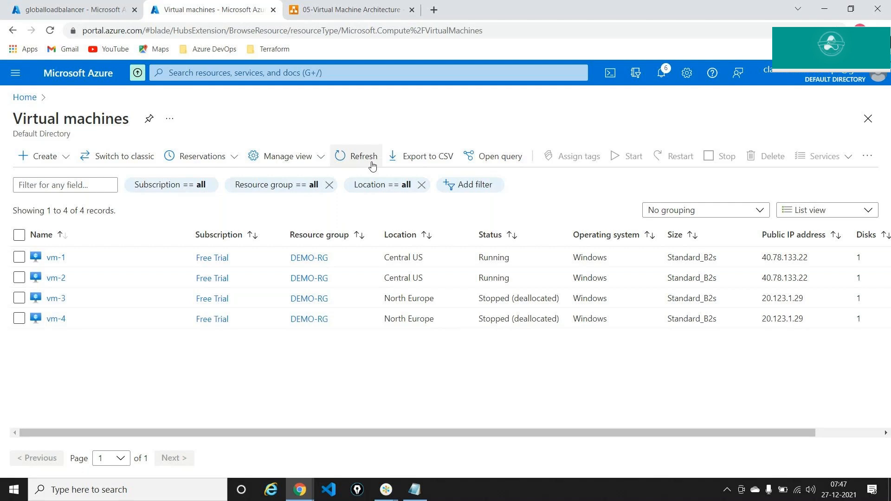
{"action": "left_click", "coordinate": [20, 97]}
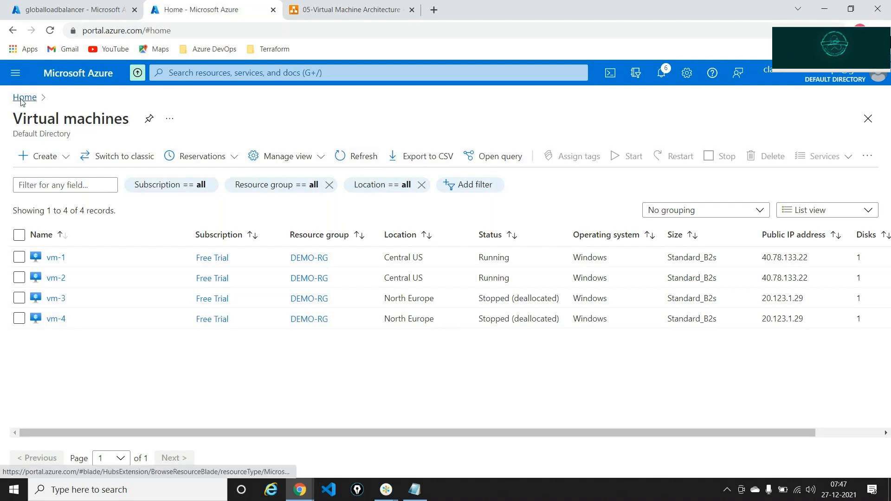
Open demo-rg from Resource groups, collapse Essentials, and scroll through its 24 resources
{"action": "left_click", "coordinate": [332, 161]}
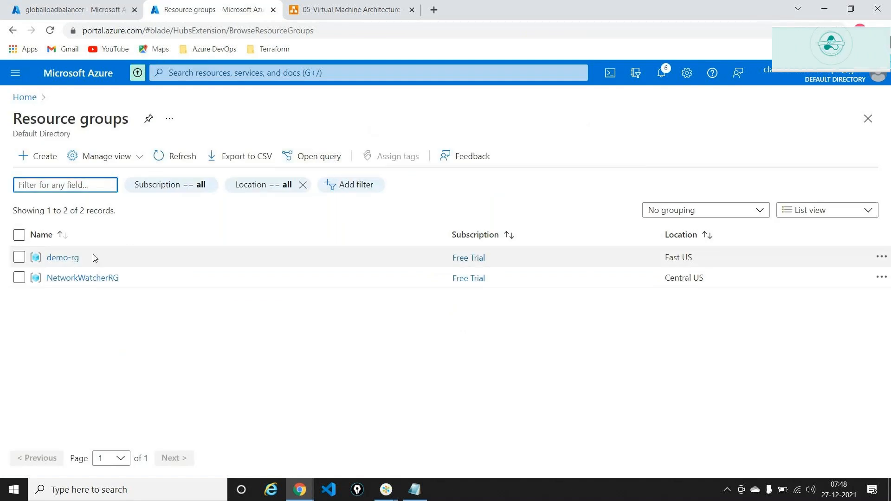
{"action": "left_click", "coordinate": [66, 258]}
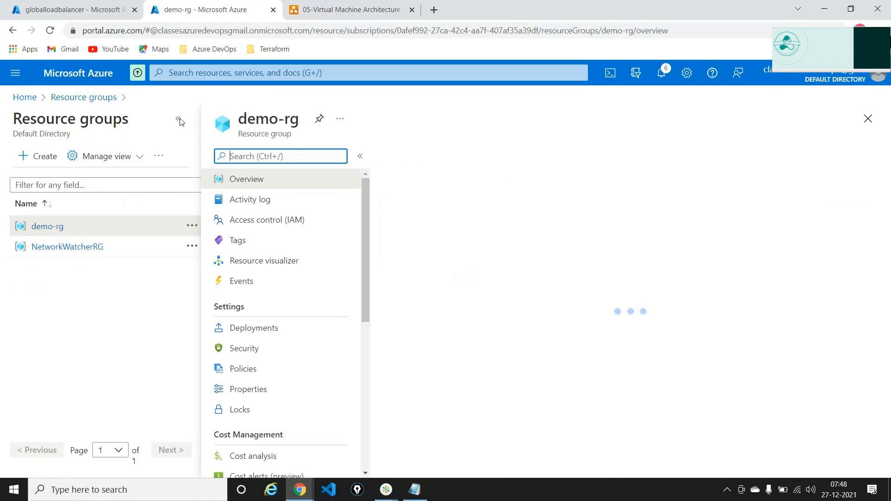
{"action": "left_click", "coordinate": [179, 120]}
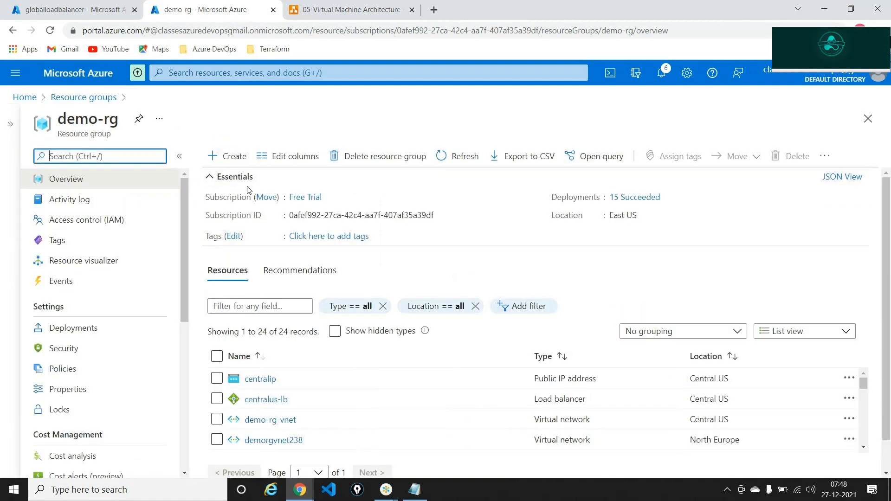
{"action": "left_click", "coordinate": [213, 180]}
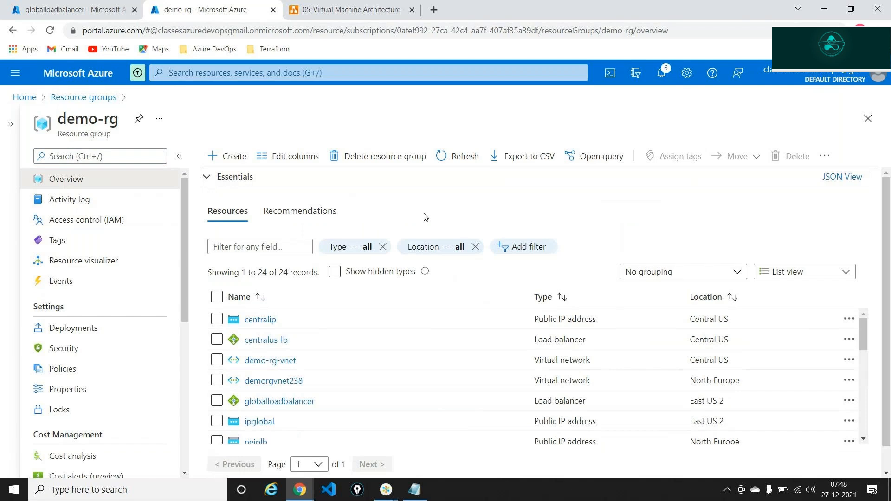
{"action": "scroll", "coordinate": [364, 351], "scroll_direction": "down", "scroll_amount": 3}
{"action": "scroll", "coordinate": [364, 350], "scroll_direction": "down", "scroll_amount": 5}
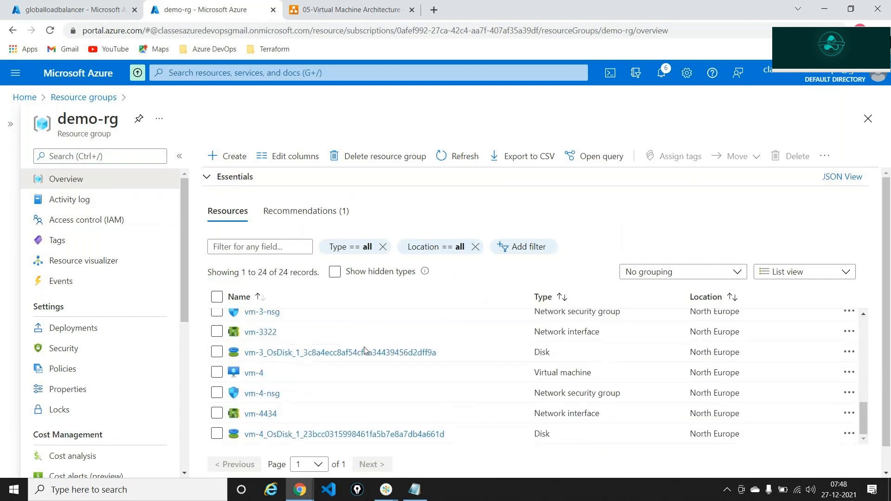
{"action": "scroll", "coordinate": [364, 351], "scroll_direction": "up", "scroll_amount": 10}
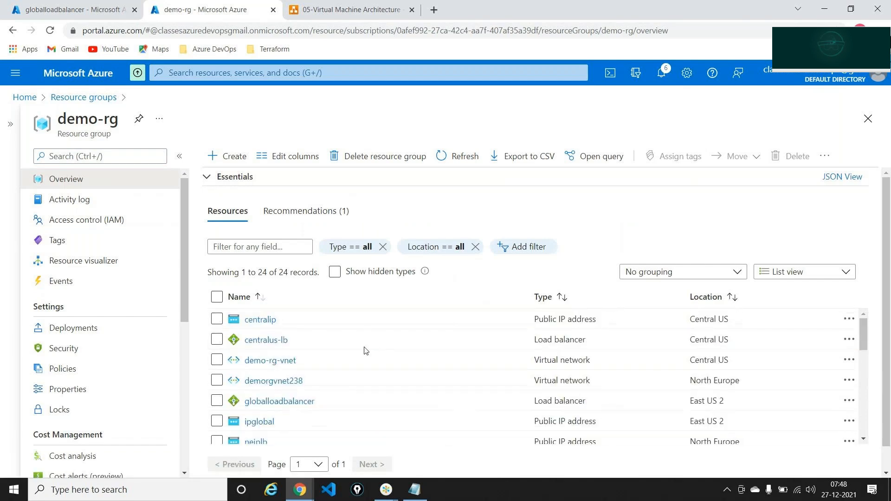
Delete the demo-rg resource group, entering 'demo-rg' in the confirmation box
{"action": "left_click", "coordinate": [391, 159]}
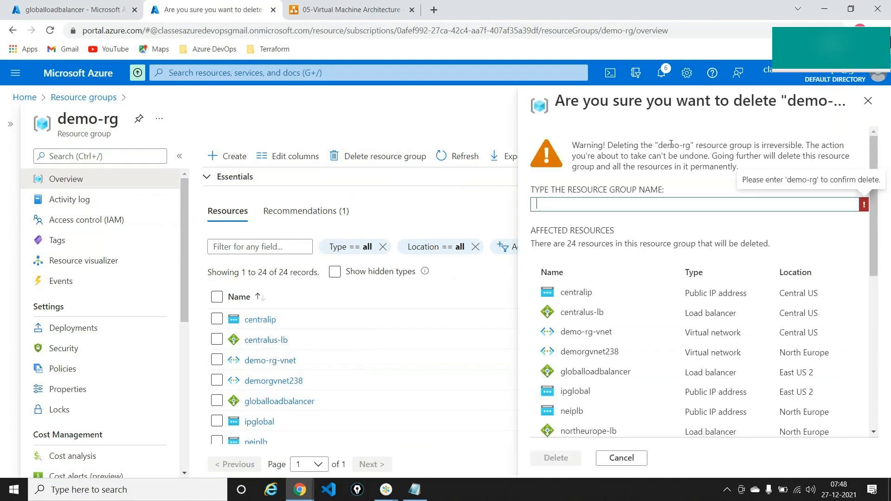
{"action": "left_click_drag", "start_coordinate": [690, 145], "coordinate": [663, 145]}
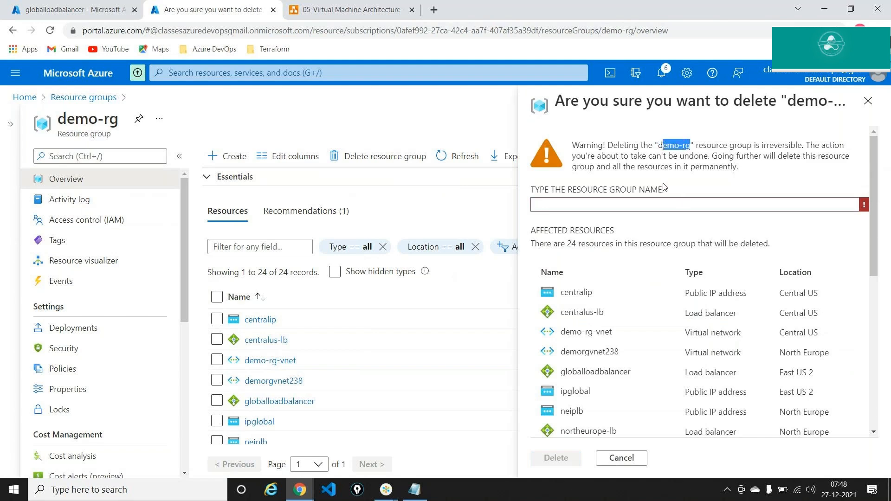
{"action": "left_click", "coordinate": [622, 205]}
{"action": "type", "text": "demo-rg"}
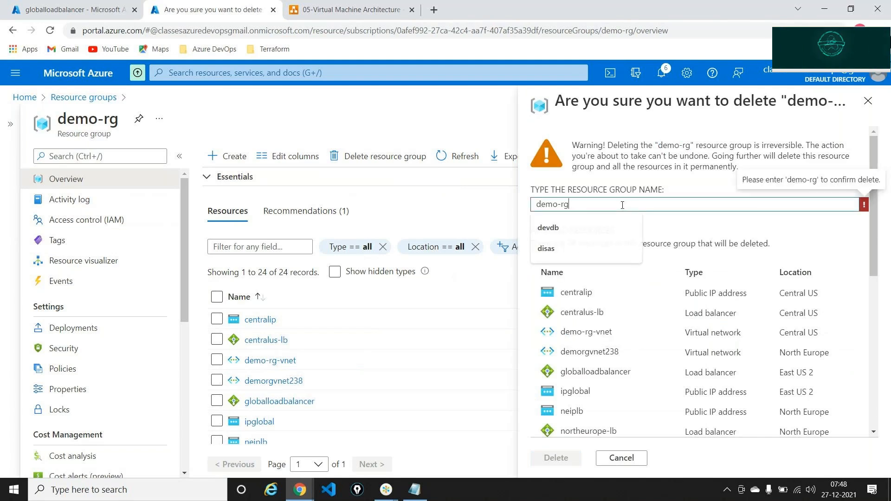
{"action": "left_click", "coordinate": [555, 456]}
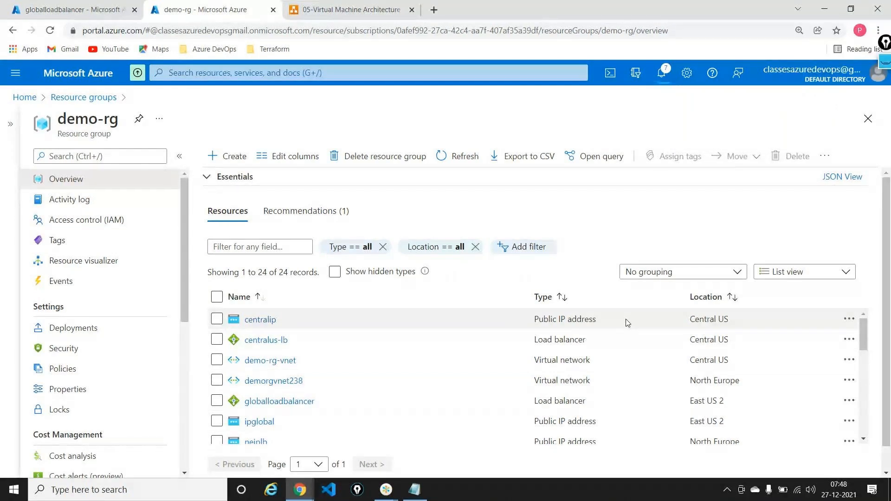
{"action": "key", "text": "alt+Tab"}
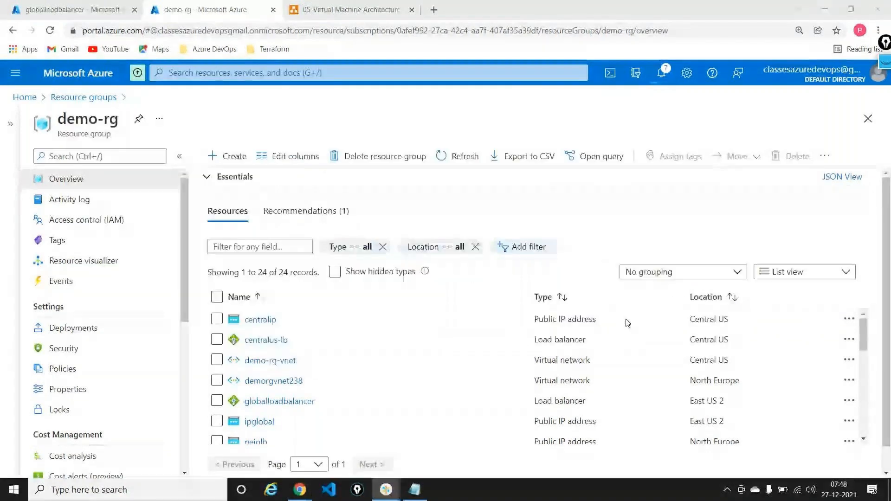